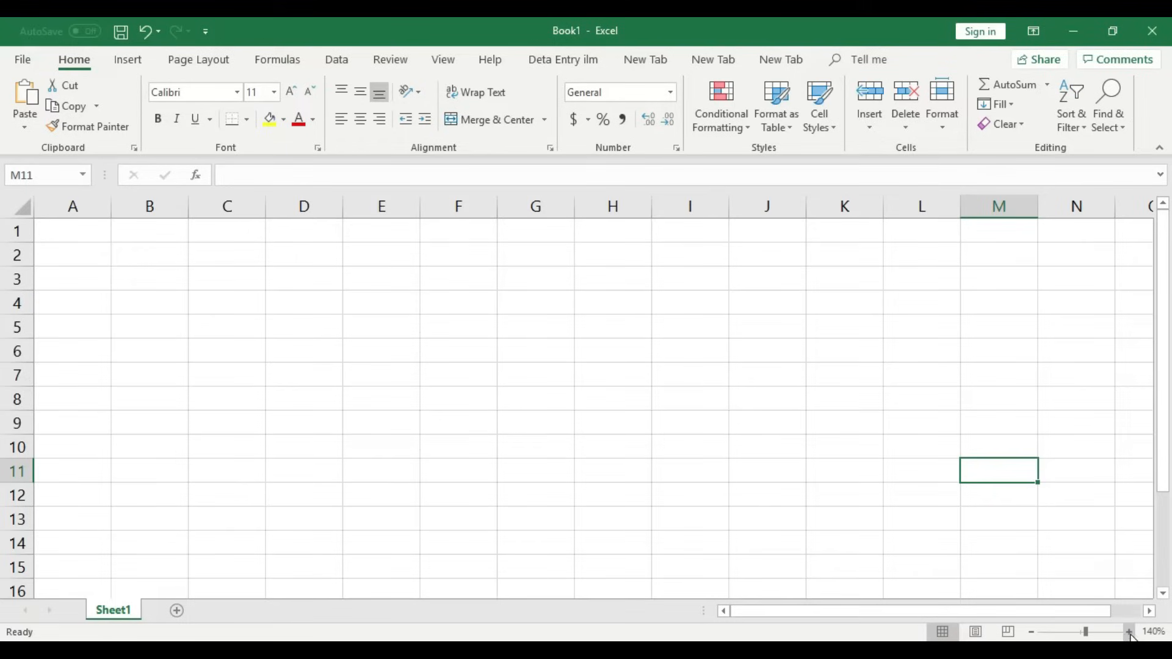
# Enter the heading S.no in A2 and the serial numbers 1 and 2 in A3 and A4.
pyautogui.click(1128, 632)
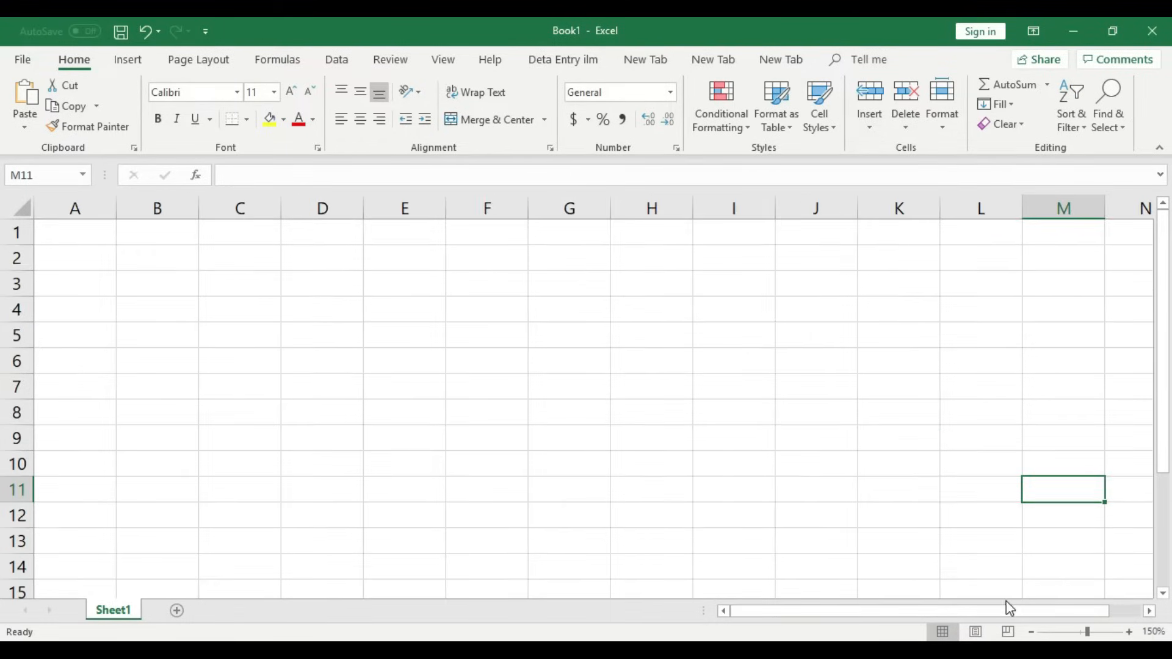
pyautogui.click(1129, 631)
pyautogui.moveTo(953, 610); pyautogui.dragTo(834, 613)
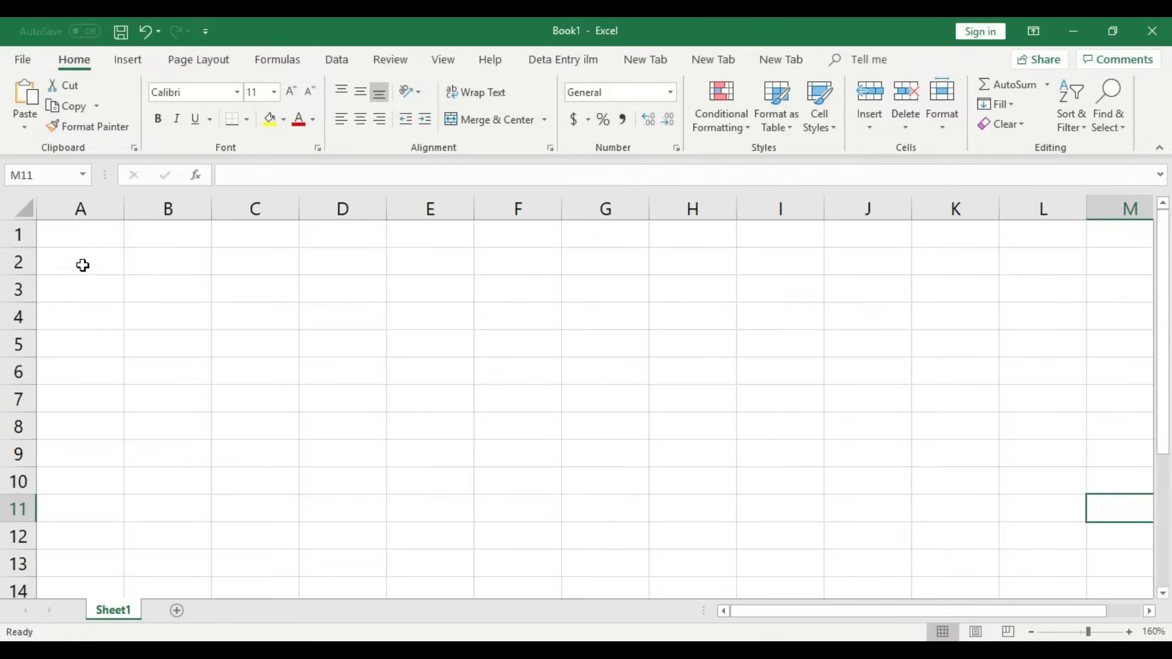
pyautogui.click(100, 246)
pyautogui.click(92, 262)
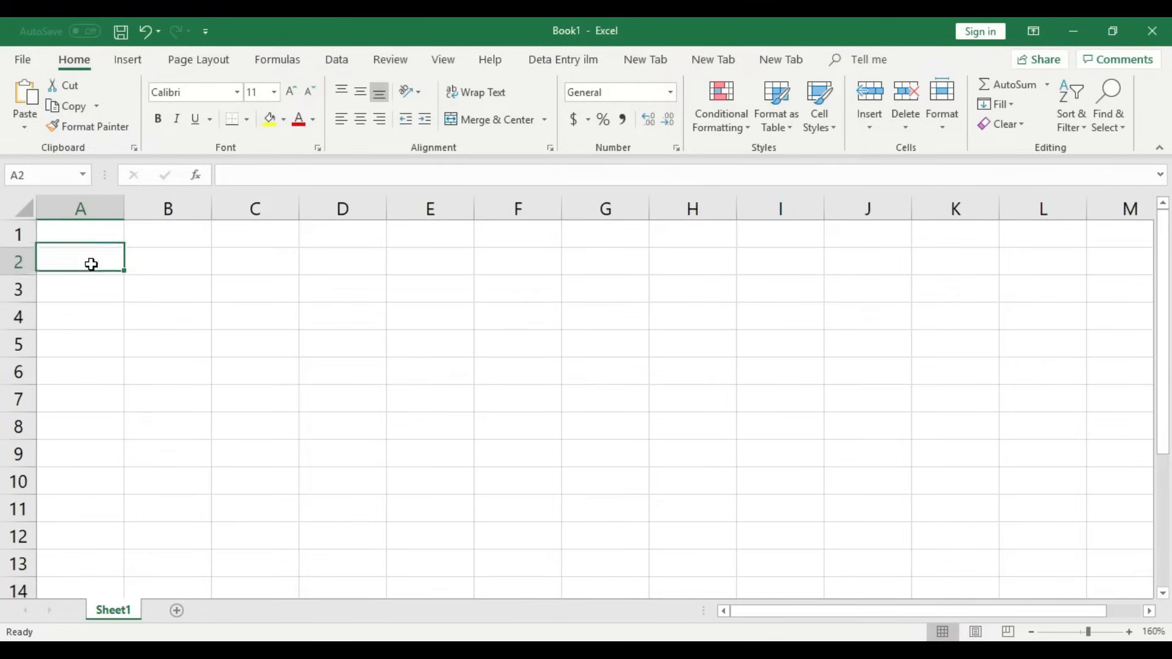
pyautogui.write('S.no')
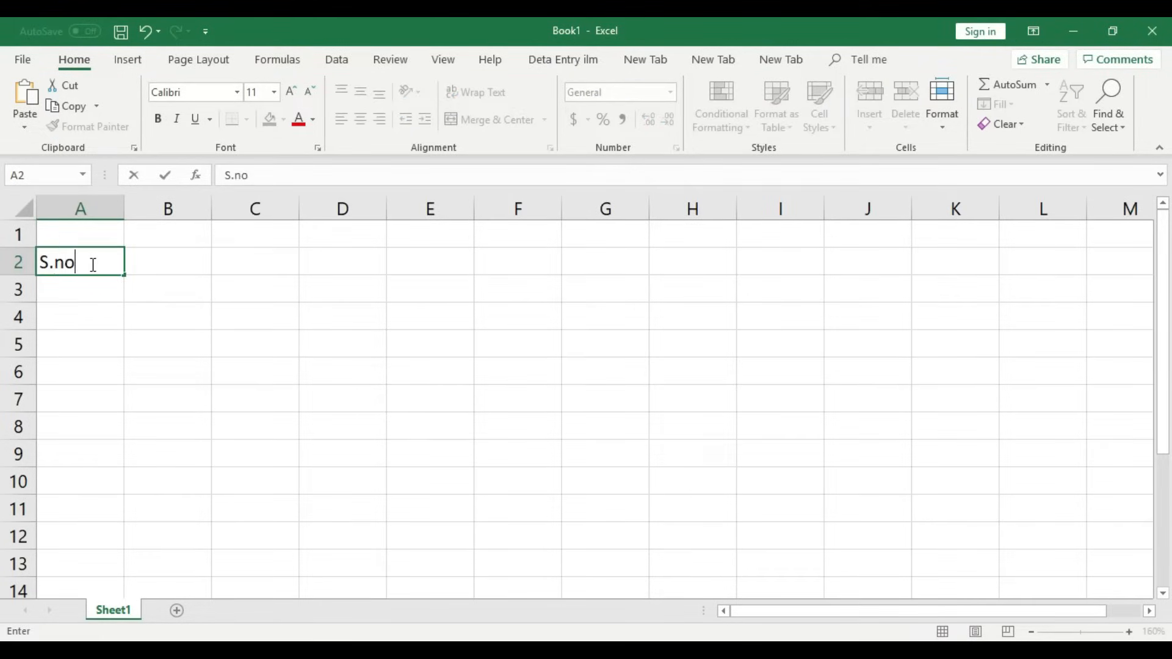
pyautogui.press('Return')
pyautogui.write('1')
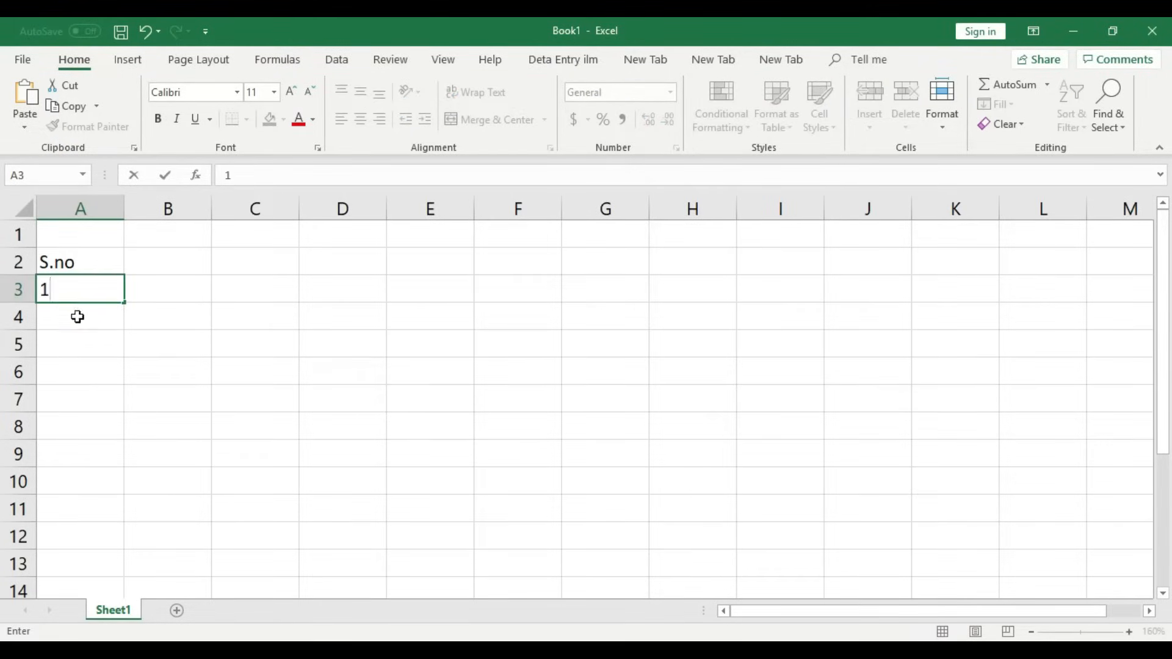
pyautogui.click(84, 309)
pyautogui.write('2')
pyautogui.click(110, 363)
# Extend the serial number series down to 5 in A7 and centre the numbers and their S.no heading.
pyautogui.moveTo(109, 287); pyautogui.dragTo(110, 317)
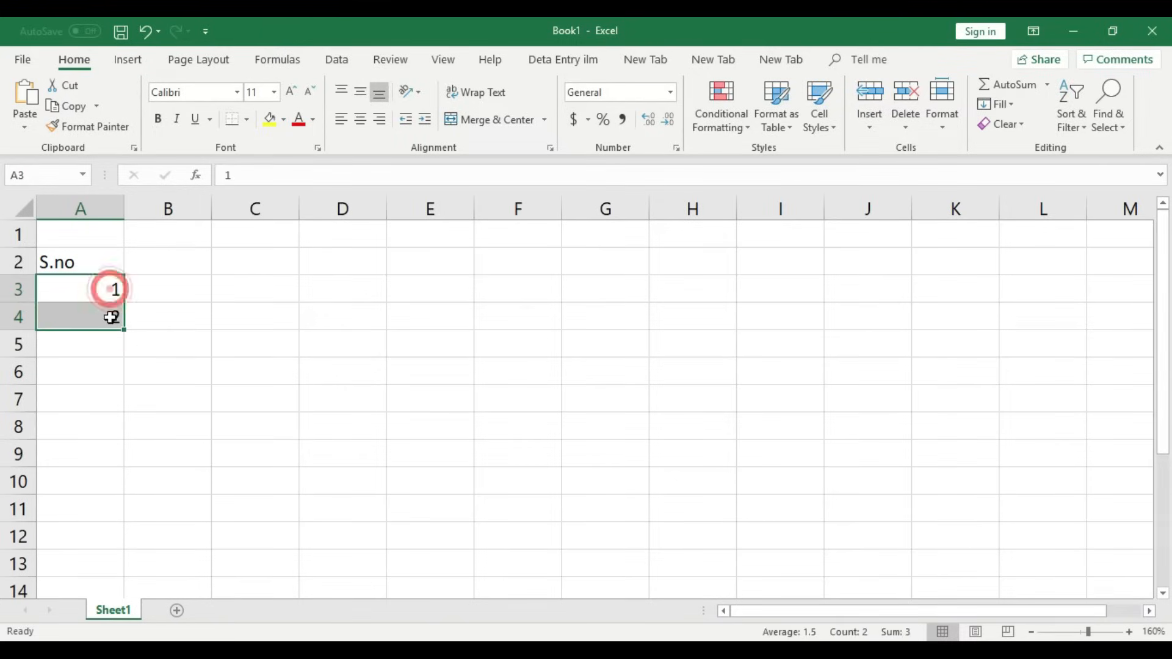
pyautogui.click(361, 121)
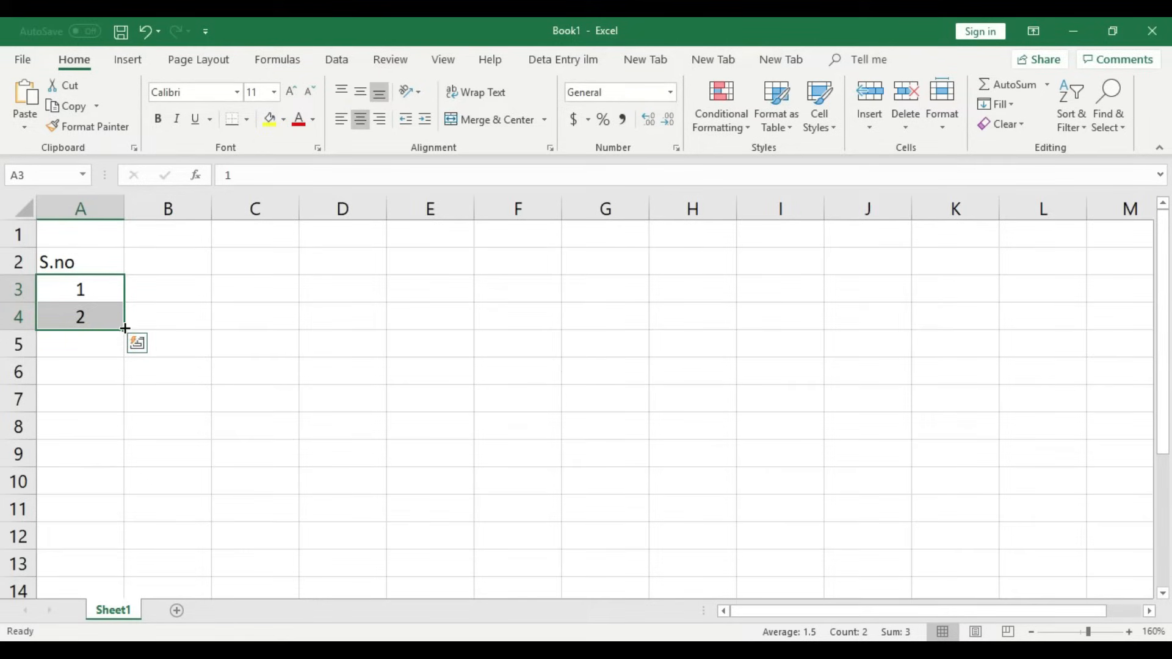
pyautogui.moveTo(124, 330); pyautogui.dragTo(115, 410)
pyautogui.click(94, 257)
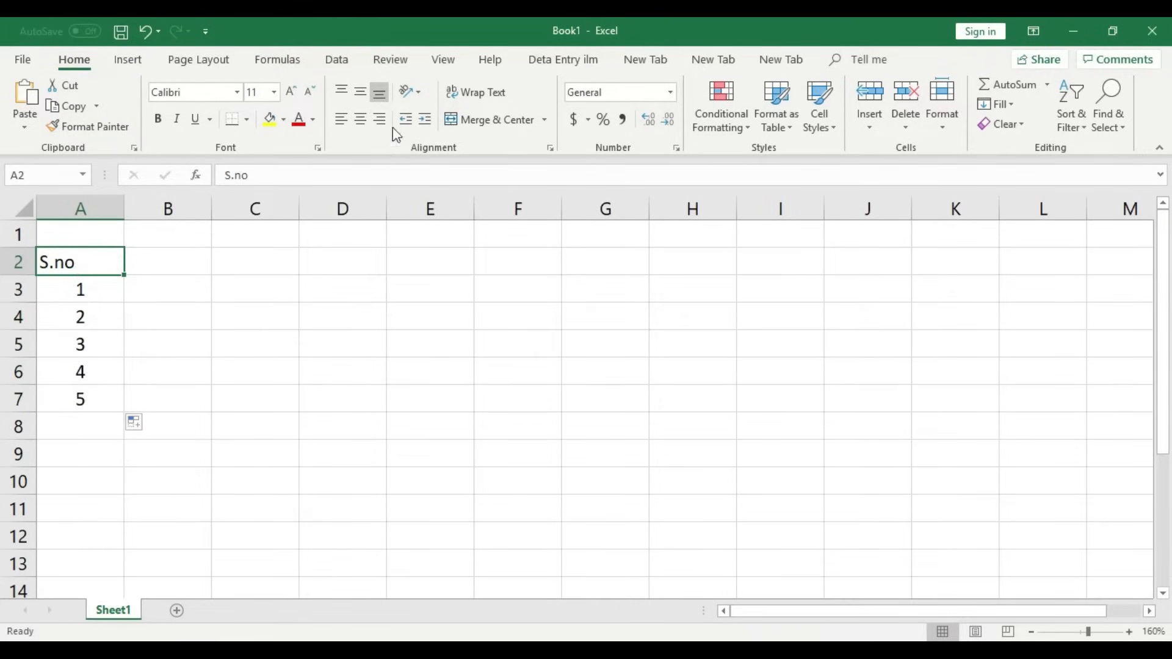
pyautogui.click(360, 119)
# Enter the column headings Name in B2 and F.Name in C2.
pyautogui.click(177, 264)
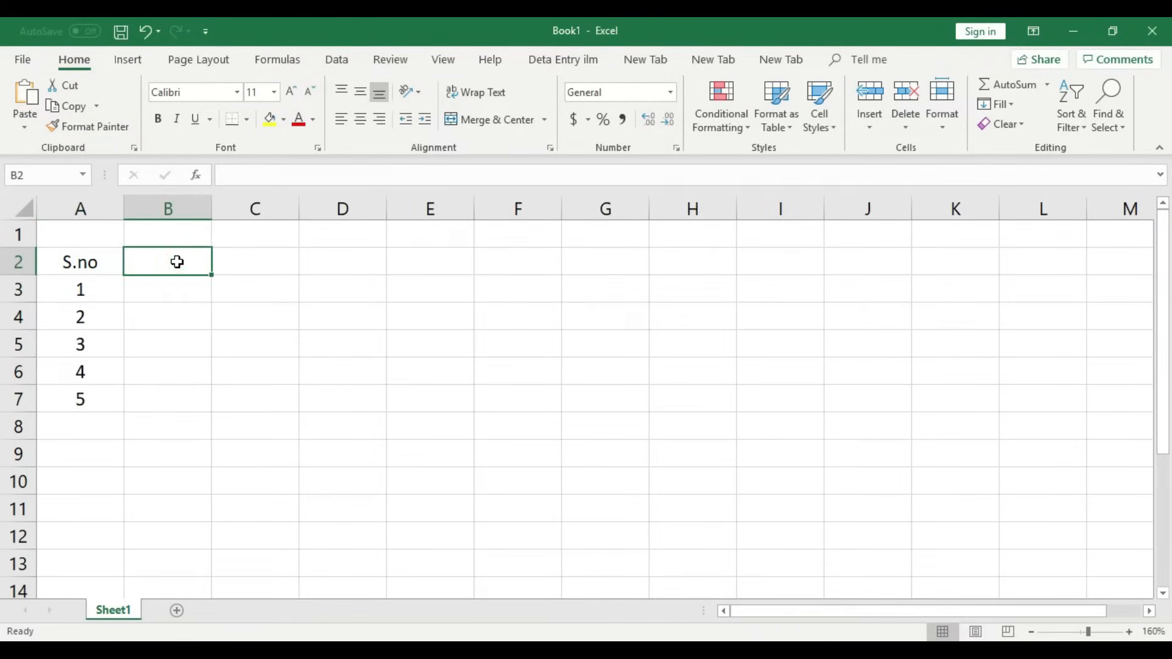
pyautogui.write('Name')
pyautogui.press('Tab')
pyautogui.write('Father')
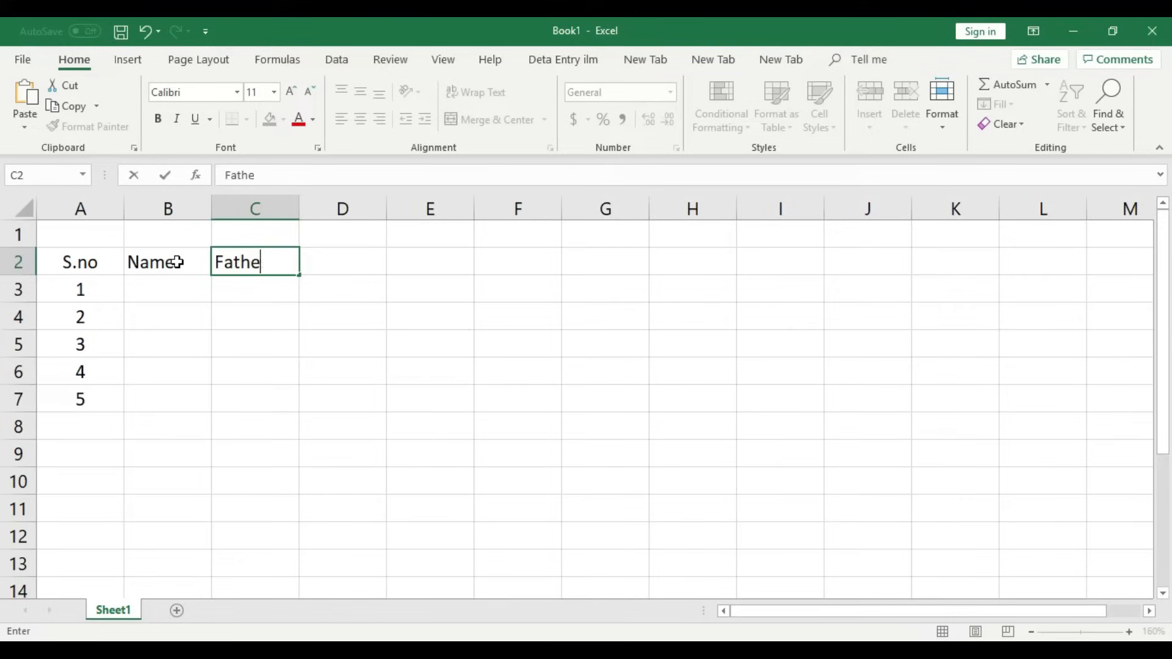
pyautogui.press('BackSpace')
pyautogui.press('BackSpace')
pyautogui.write('e')
pyautogui.press('BackSpace')
pyautogui.press('BackSpace')
pyautogui.press('BackSpace')
pyautogui.press('BackSpace')
pyautogui.write('.Name')
pyautogui.press('Tab')
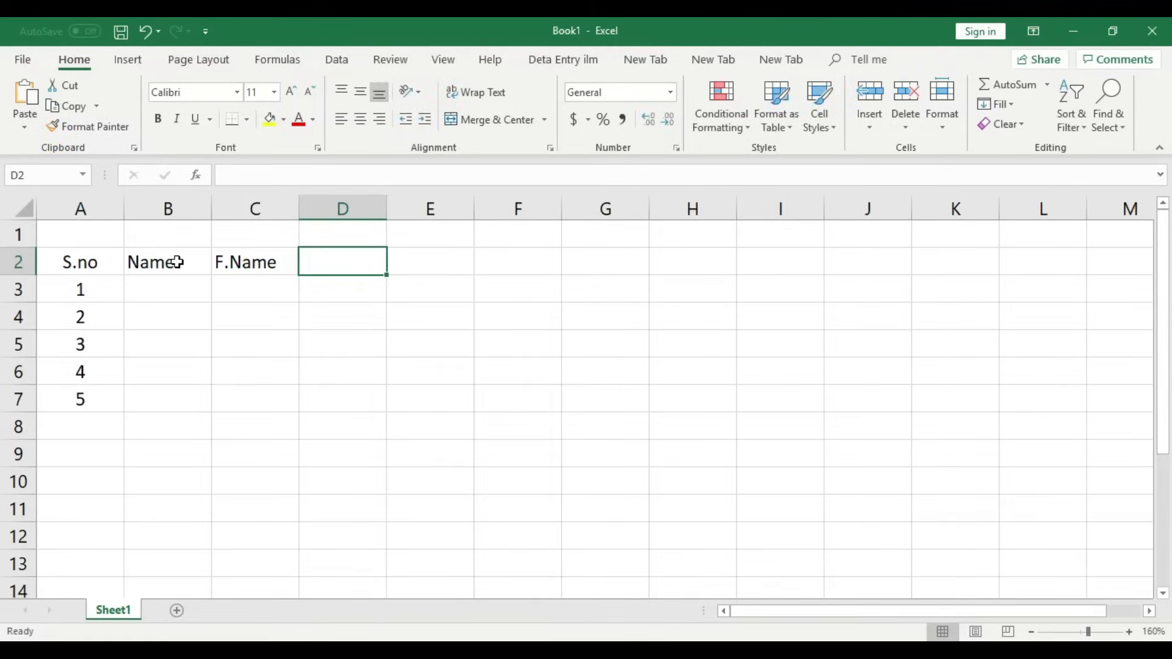
# Enter the column headings Class in D2 and 1st Fee in E2.
pyautogui.write('Class')
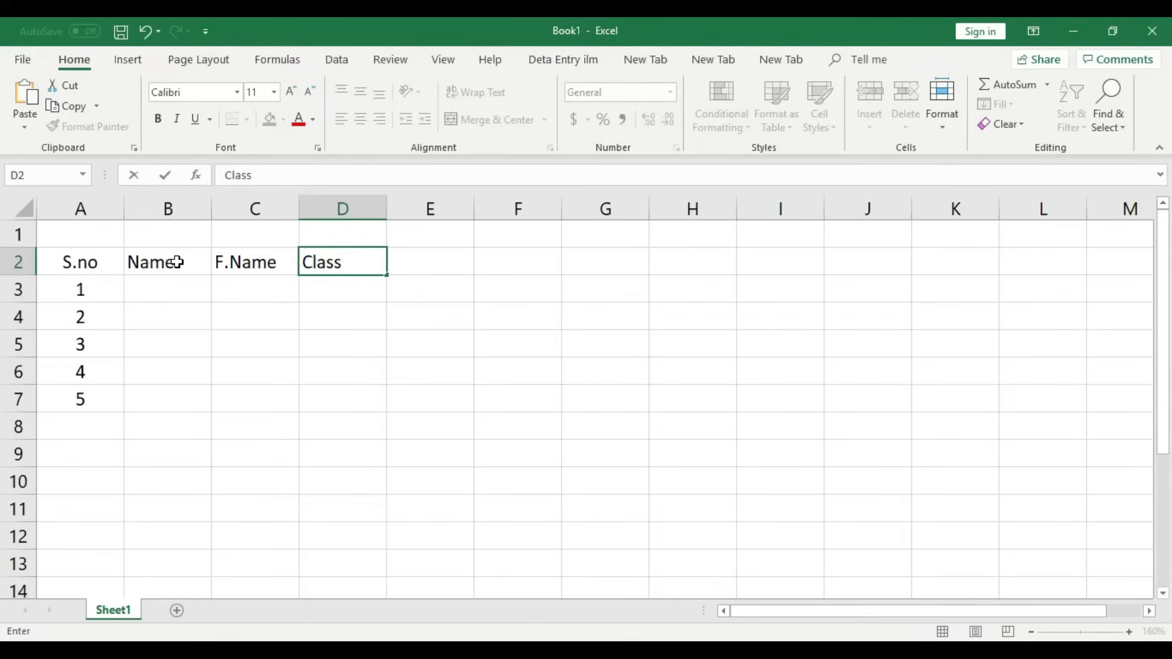
pyautogui.press('Tab')
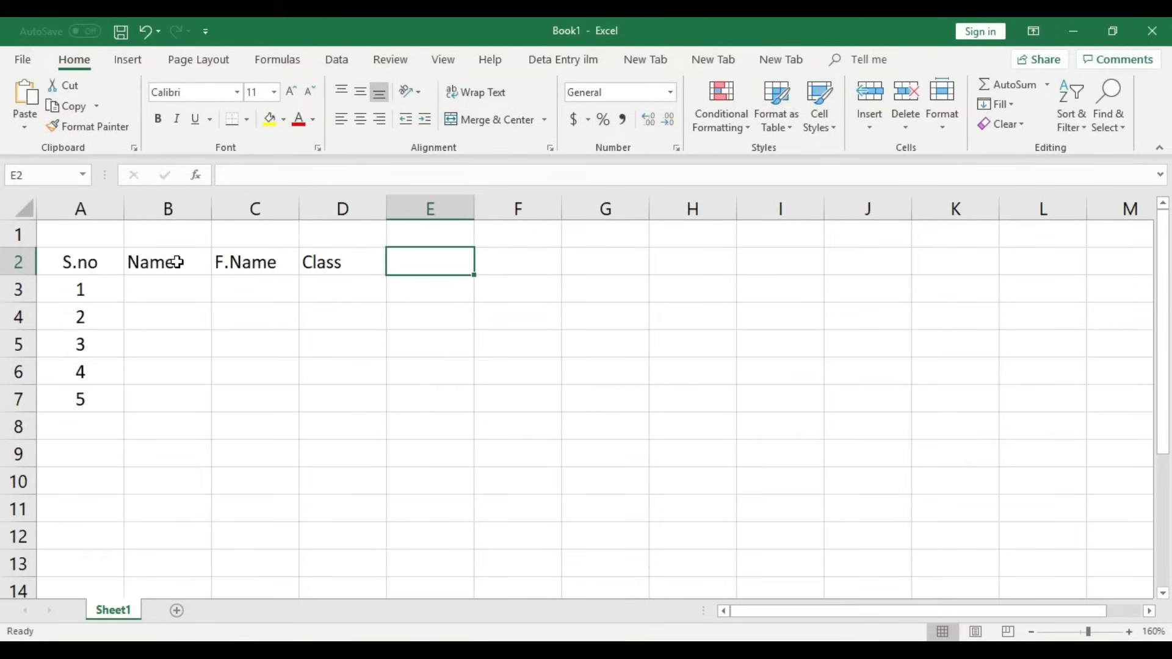
pyautogui.write('J')
pyautogui.press('BackSpace')
pyautogui.write('1st Fee')
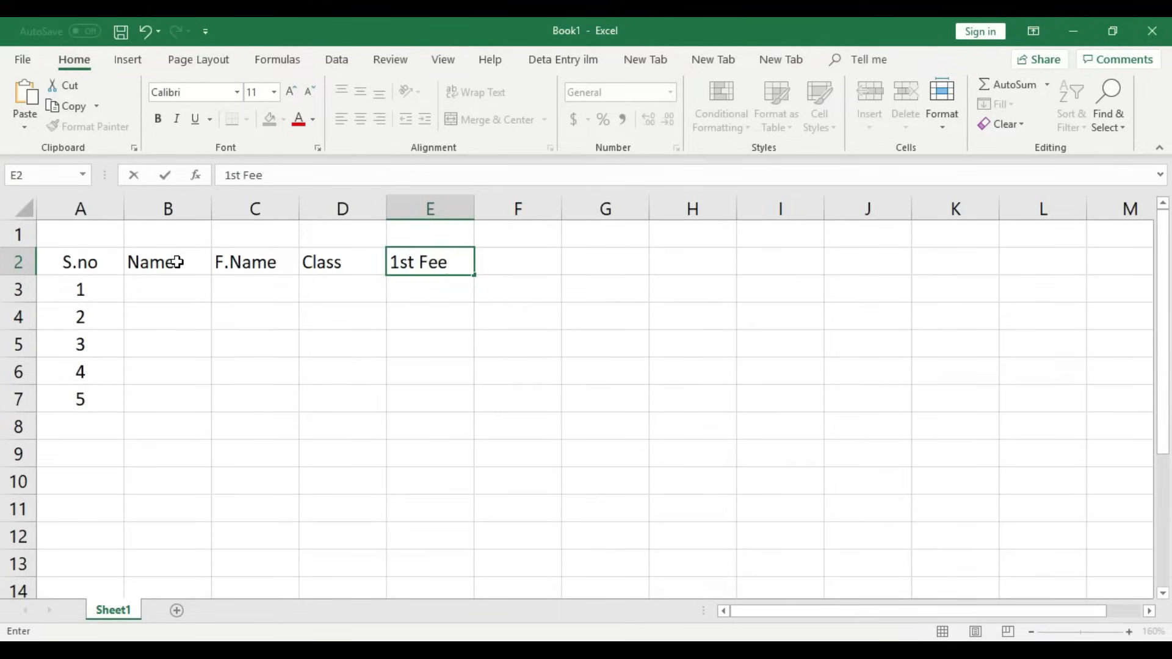
pyautogui.press('Tab')
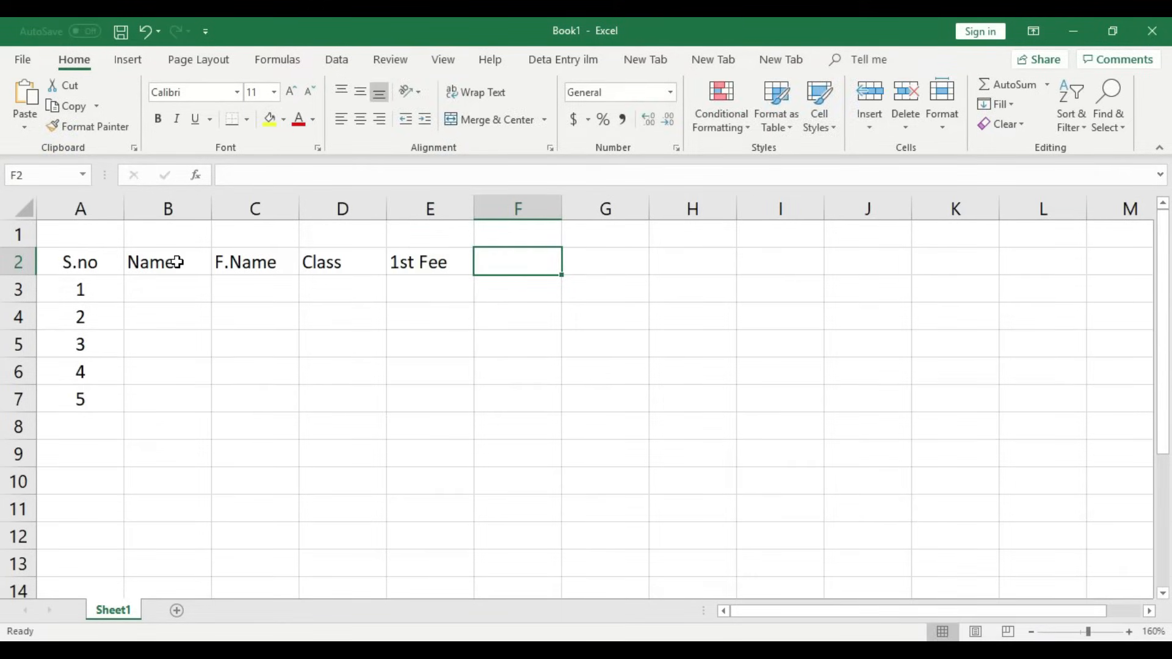
# Add the remaining fee headings 2nd Fee, 3rd Fee and 4th Fee in F2 to H2.
pyautogui.write('2nd')
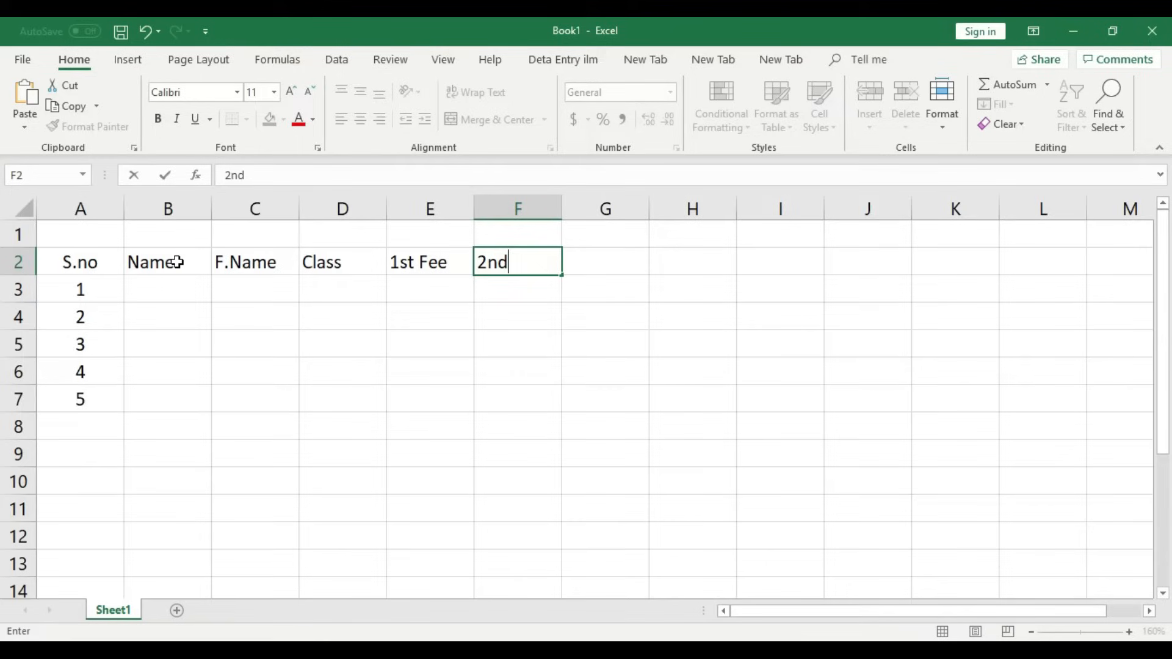
pyautogui.write(' Fee')
pyautogui.press('Tab')
pyautogui.write('3rd Fee')
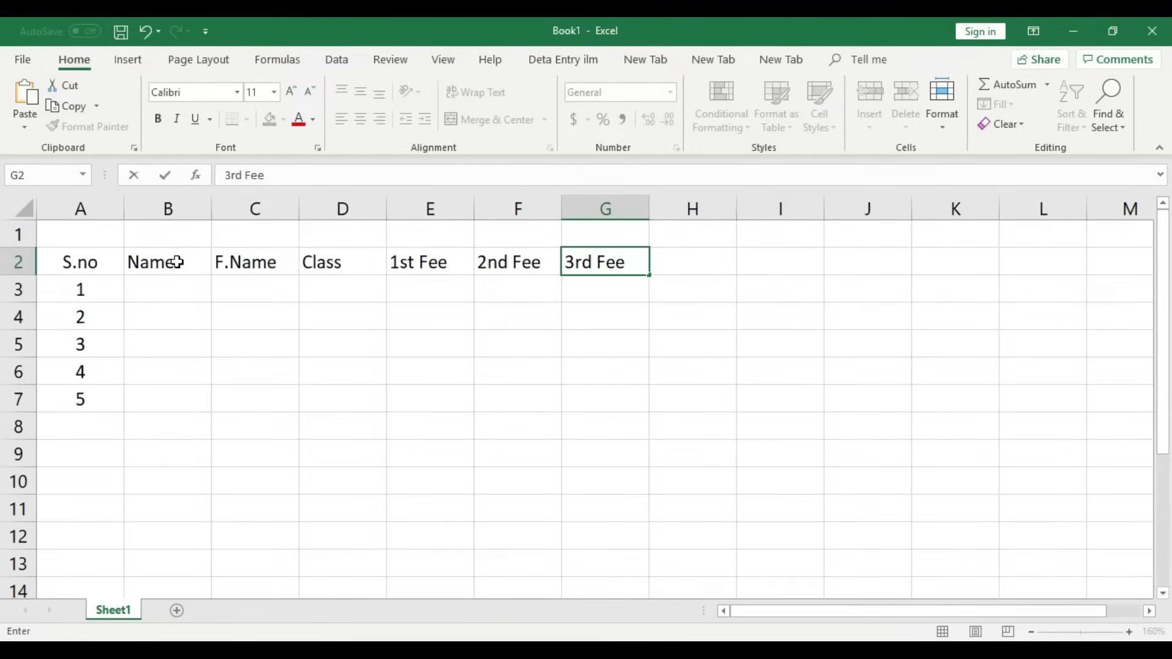
pyautogui.press('Tab')
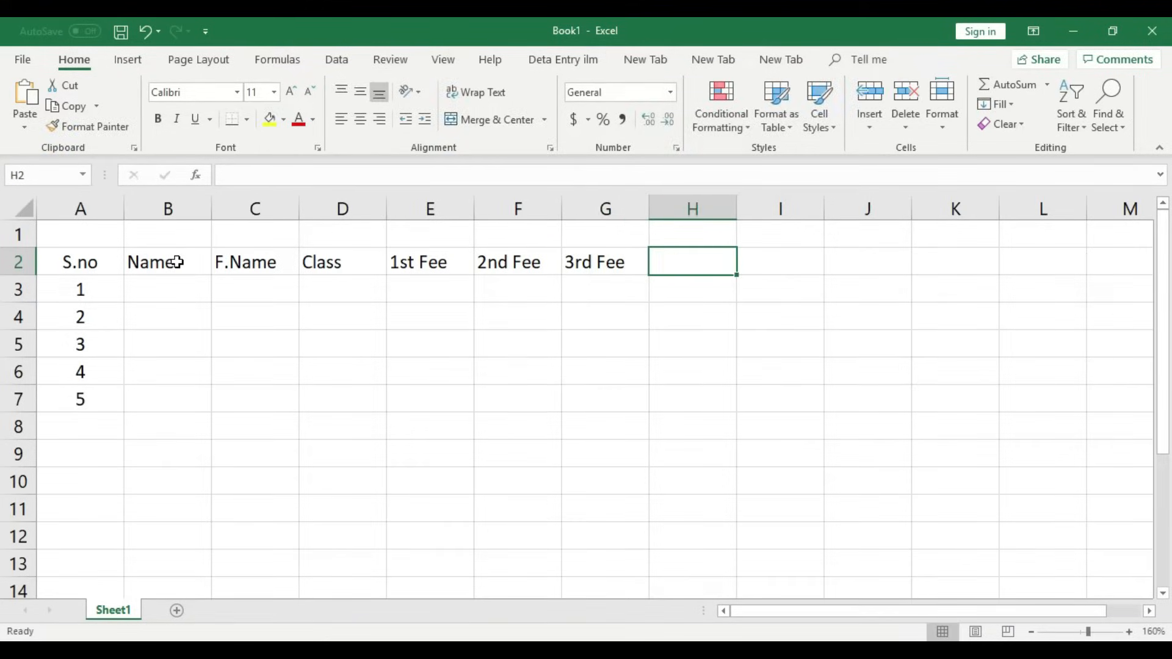
pyautogui.write('4th Fee')
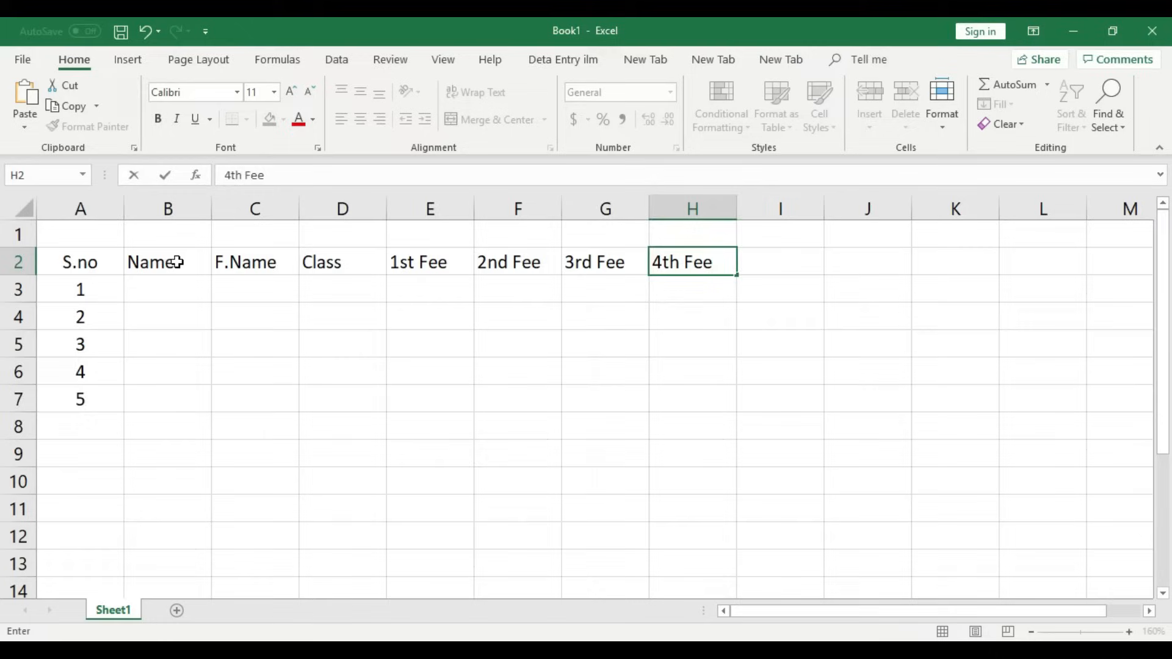
pyautogui.click(566, 388)
pyautogui.click(424, 266)
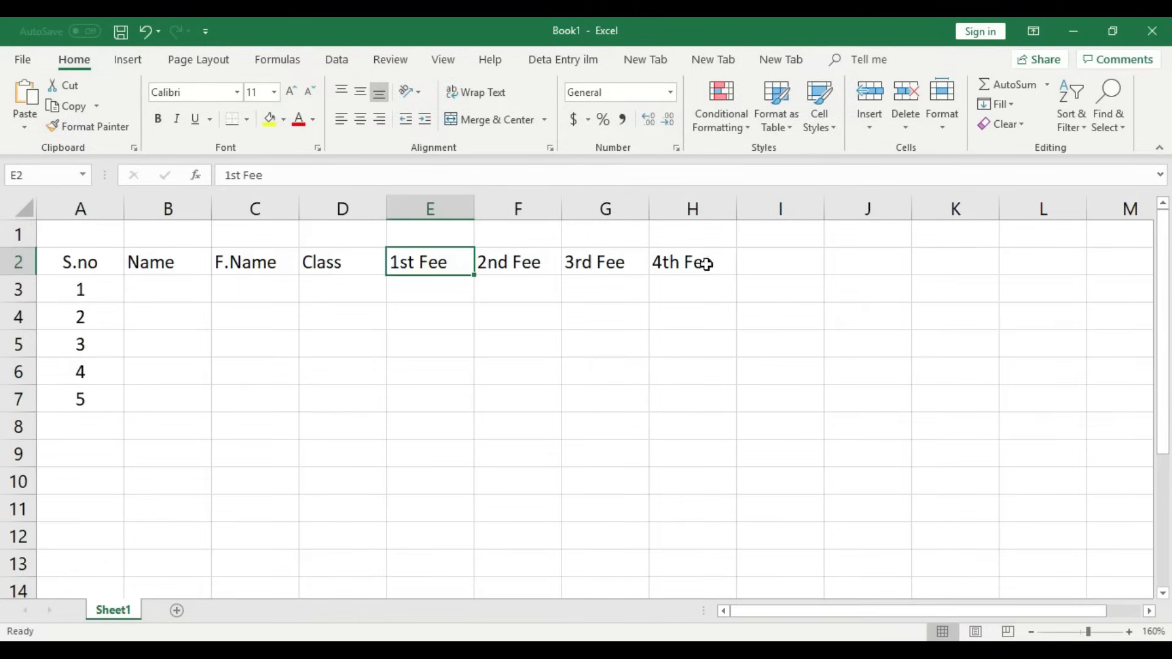
# Enter the first three students' names in the Name column, cells B3 to B5.
pyautogui.click(170, 291)
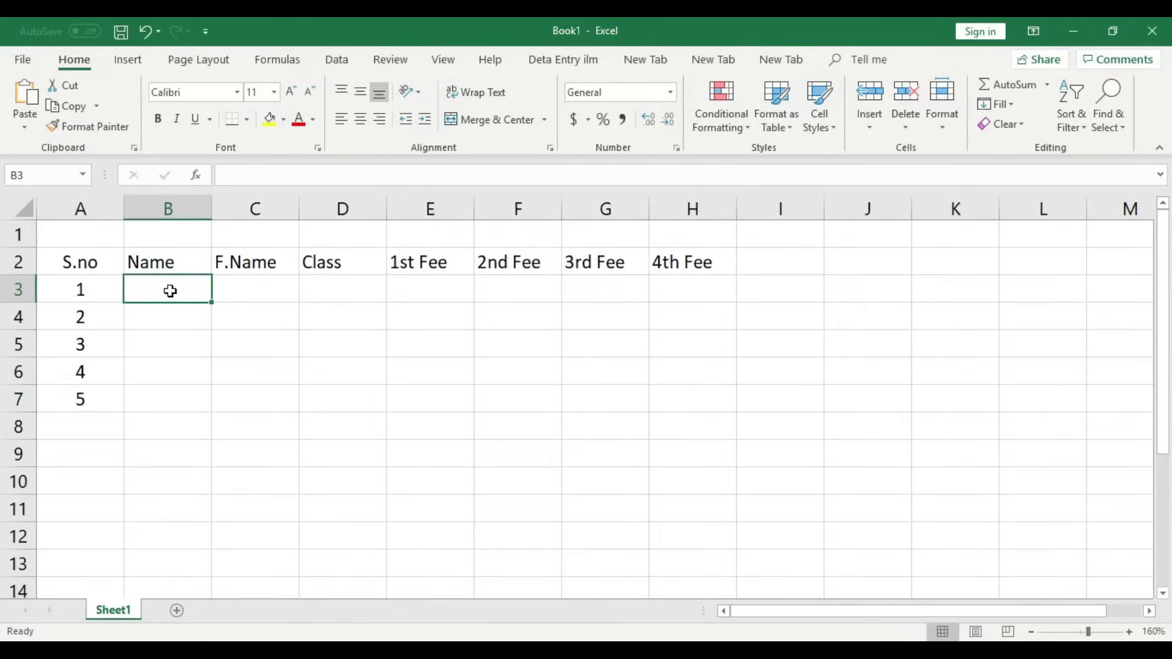
pyautogui.write('Mah Rukh')
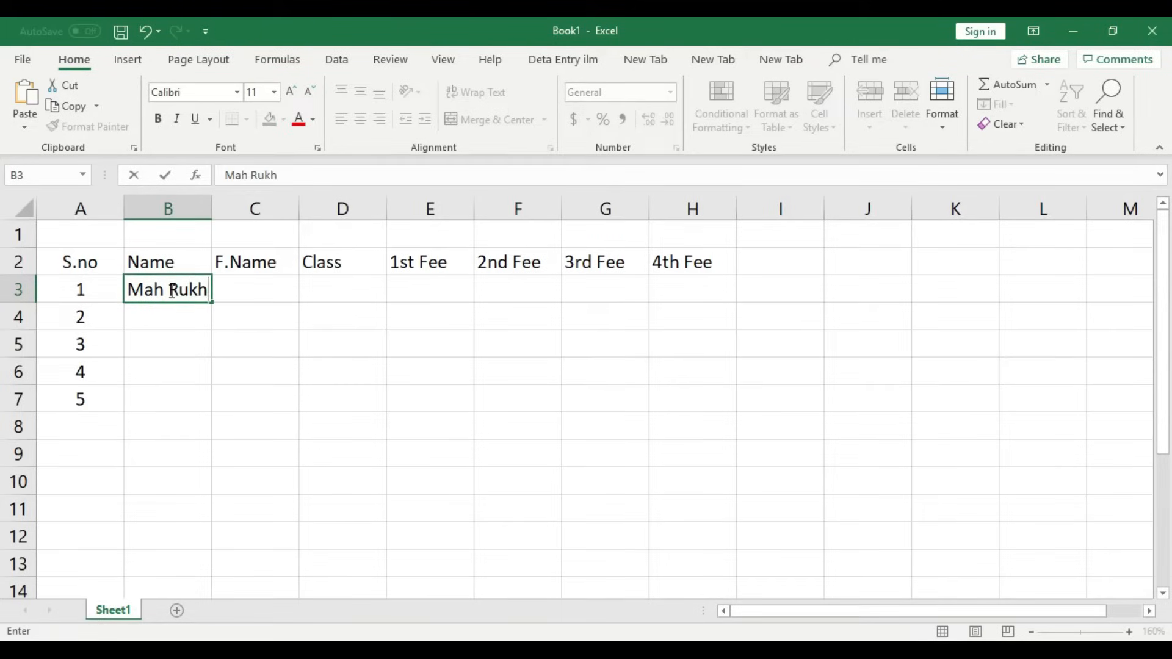
pyautogui.press('Return')
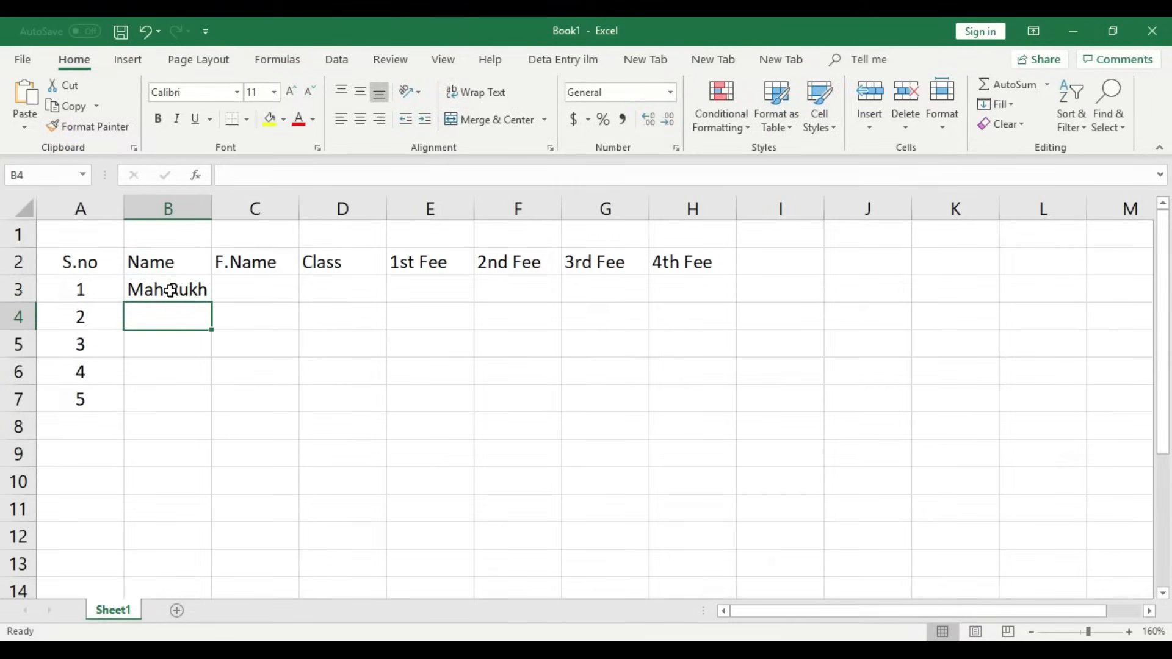
pyautogui.write('Aleeza')
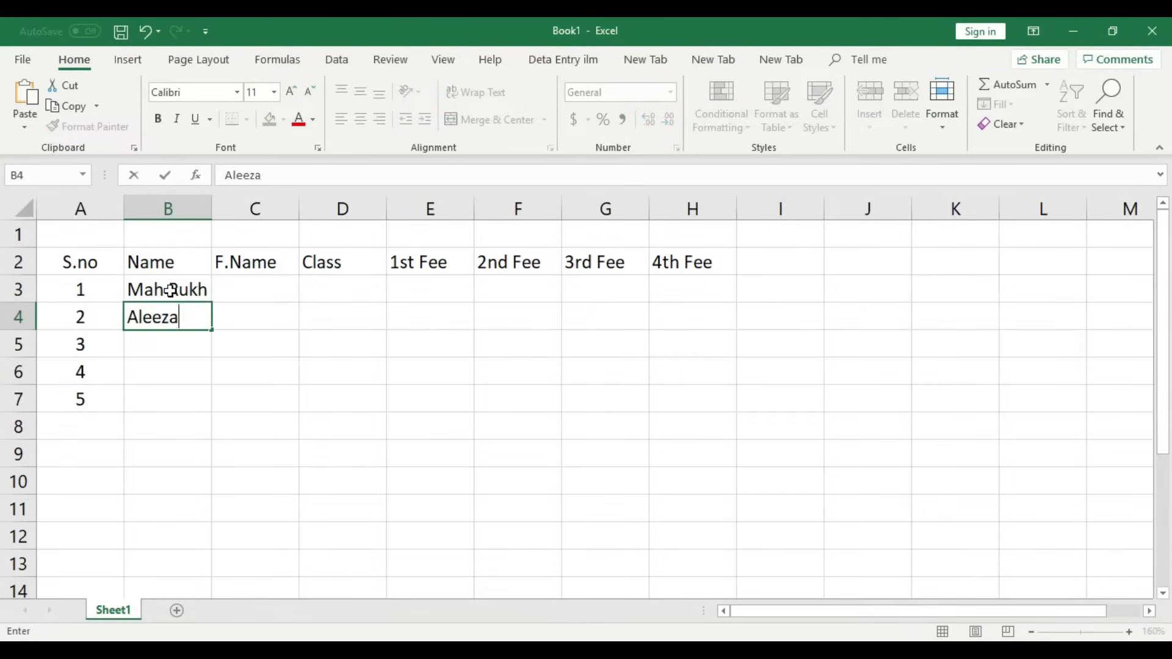
pyautogui.press('Return')
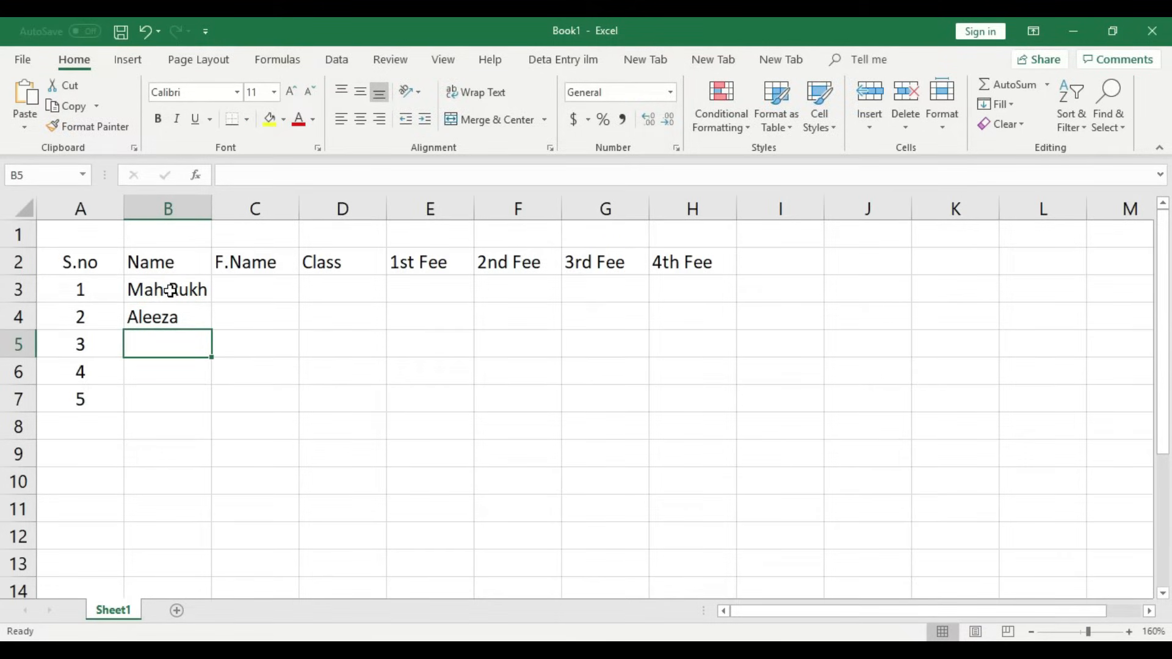
pyautogui.write('Faizan')
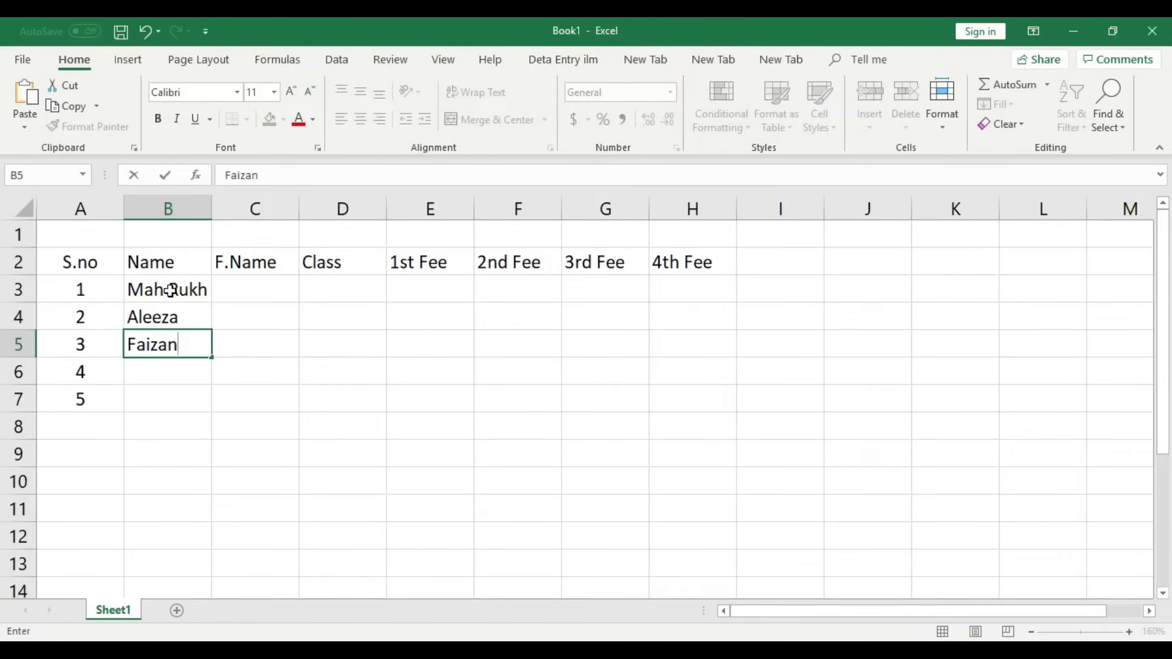
pyautogui.press('Return')
# Enter the last two students' names in cells B6 and B7.
pyautogui.write('Ma')
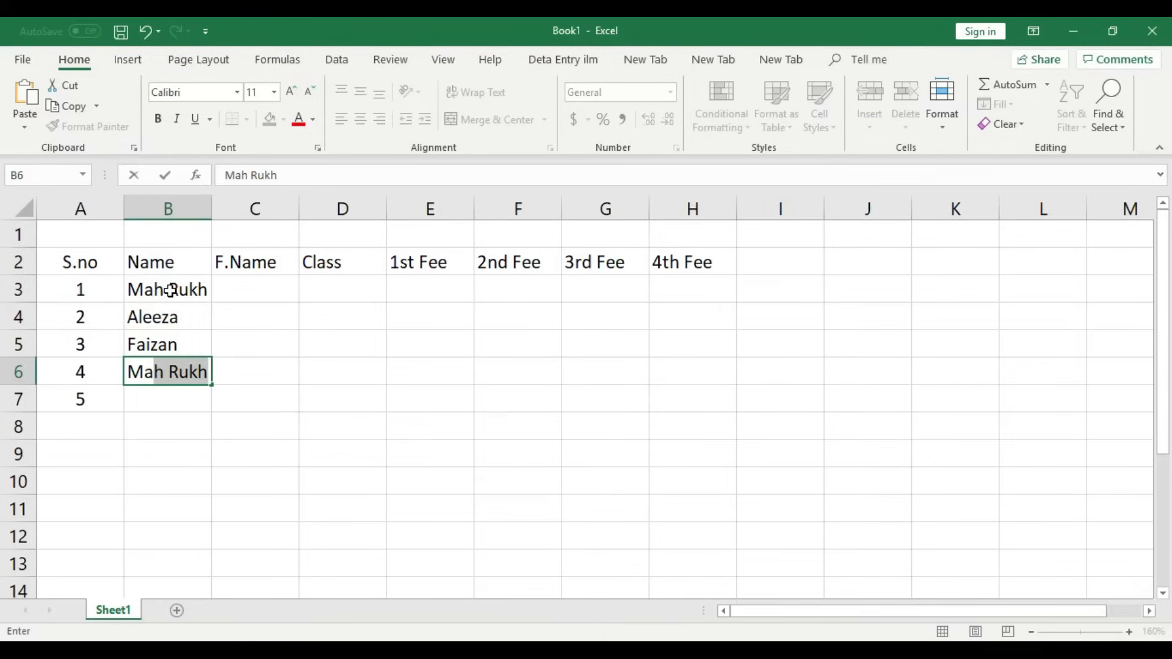
pyautogui.write('ira')
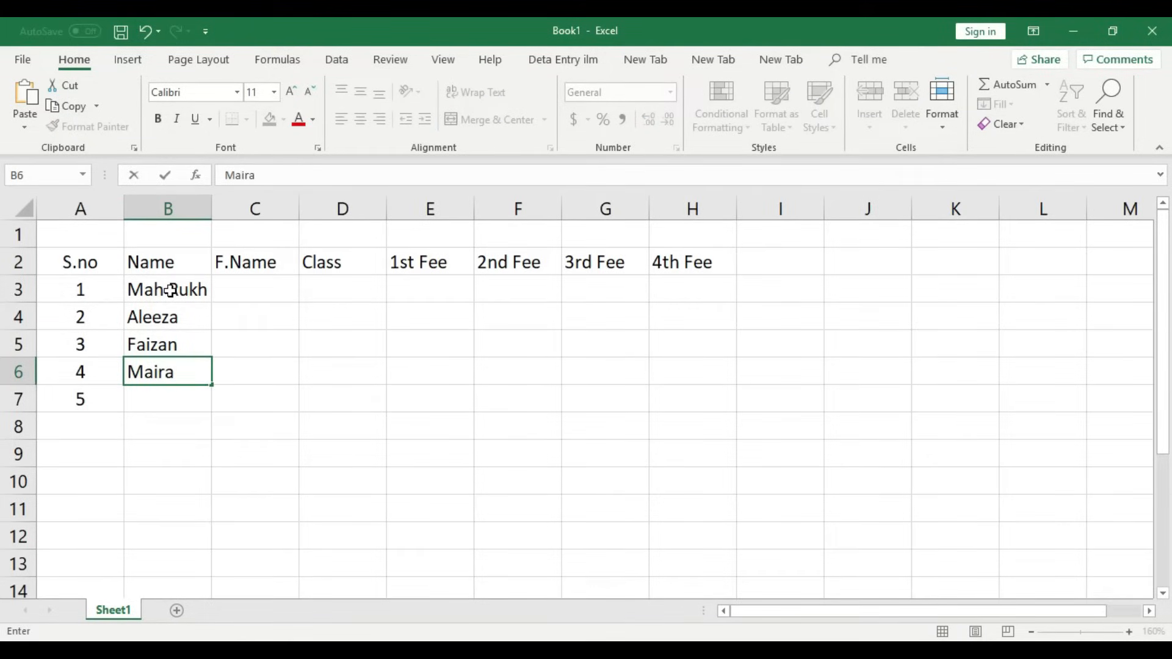
pyautogui.press('Return')
pyautogui.write('Rayya')
pyautogui.write('m')
pyautogui.press('BackSpace')
pyautogui.write('n')
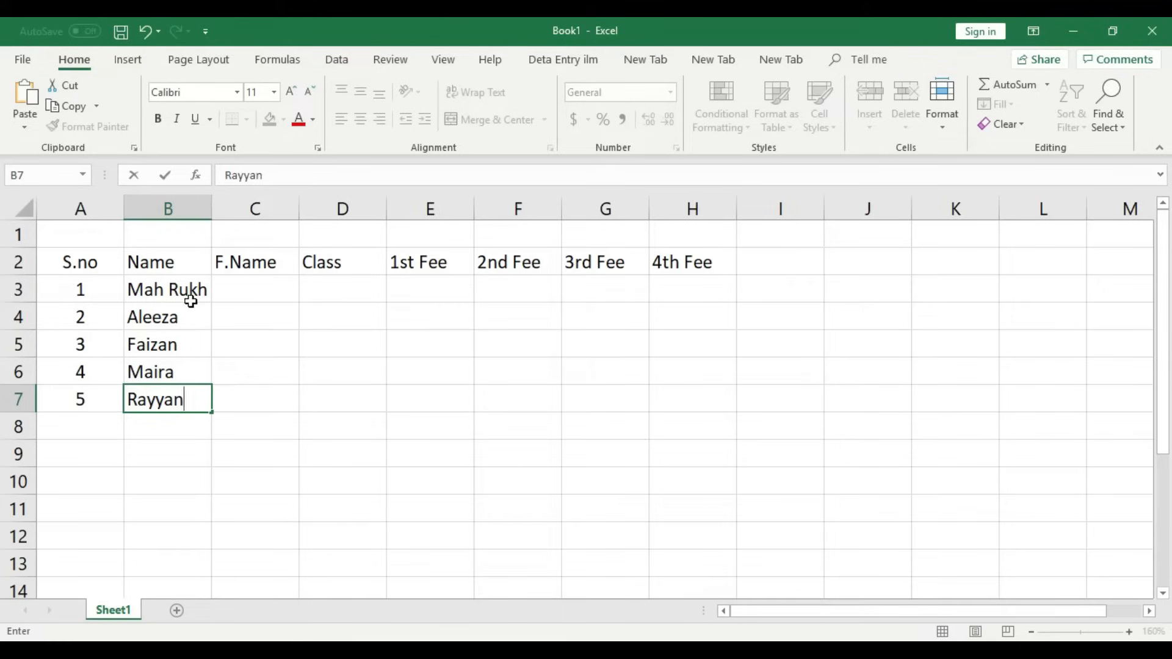
# Enter the fathers' names for the first three students in the F.Name column, cells C3 to C5.
pyautogui.click(267, 291)
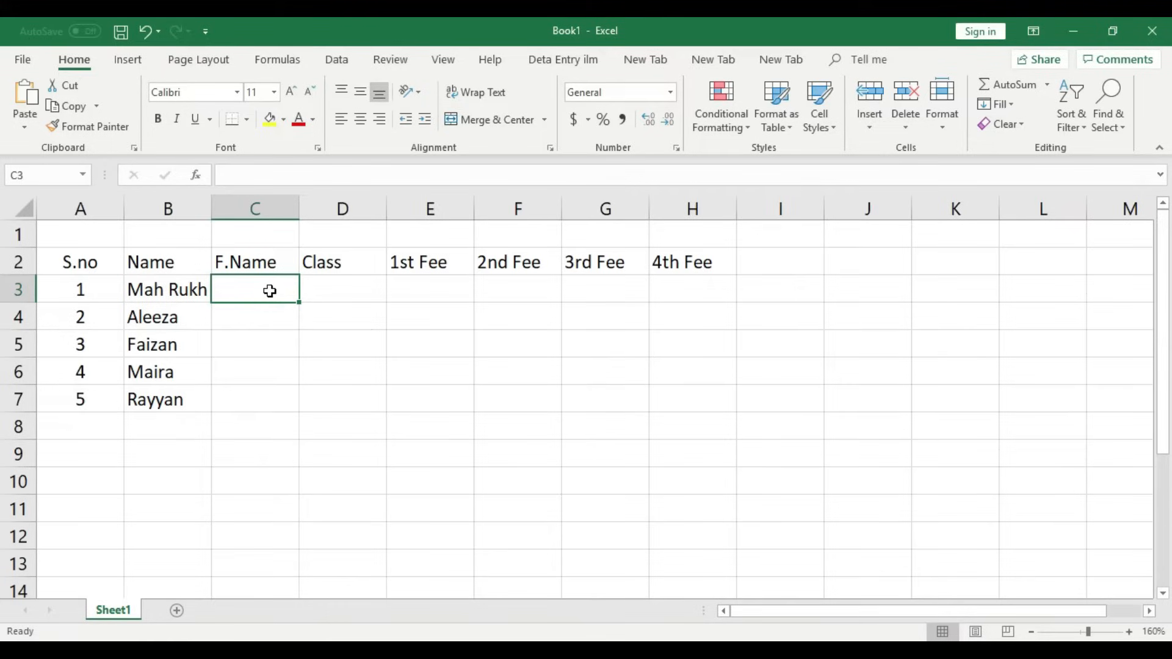
pyautogui.write('Ali')
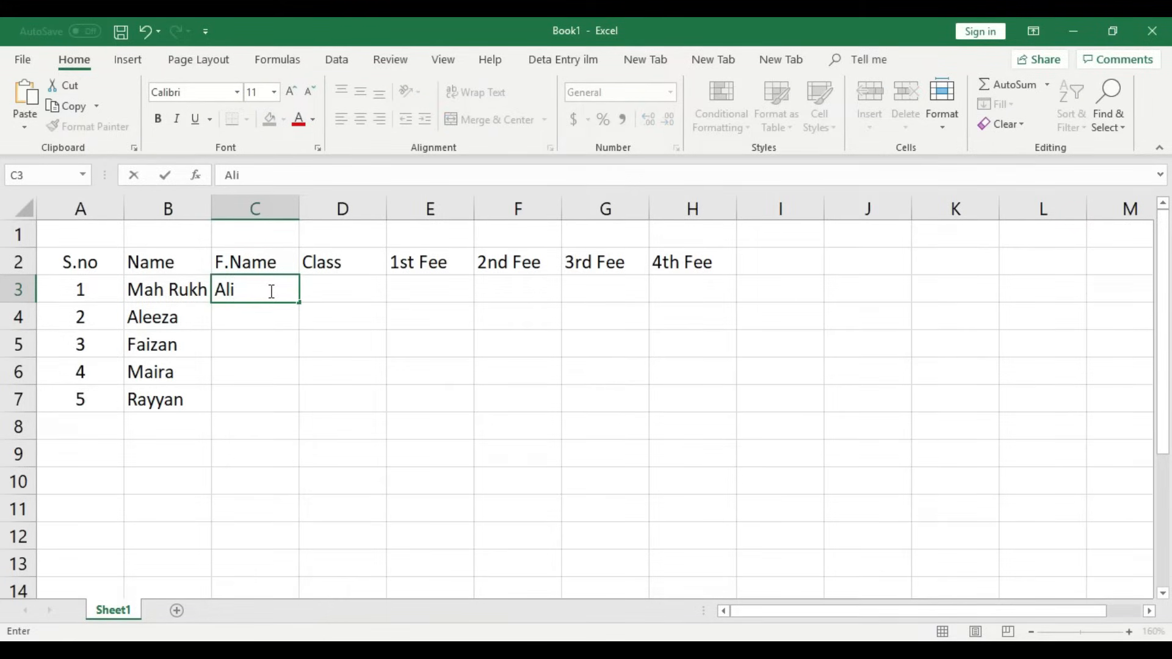
pyautogui.press('Return')
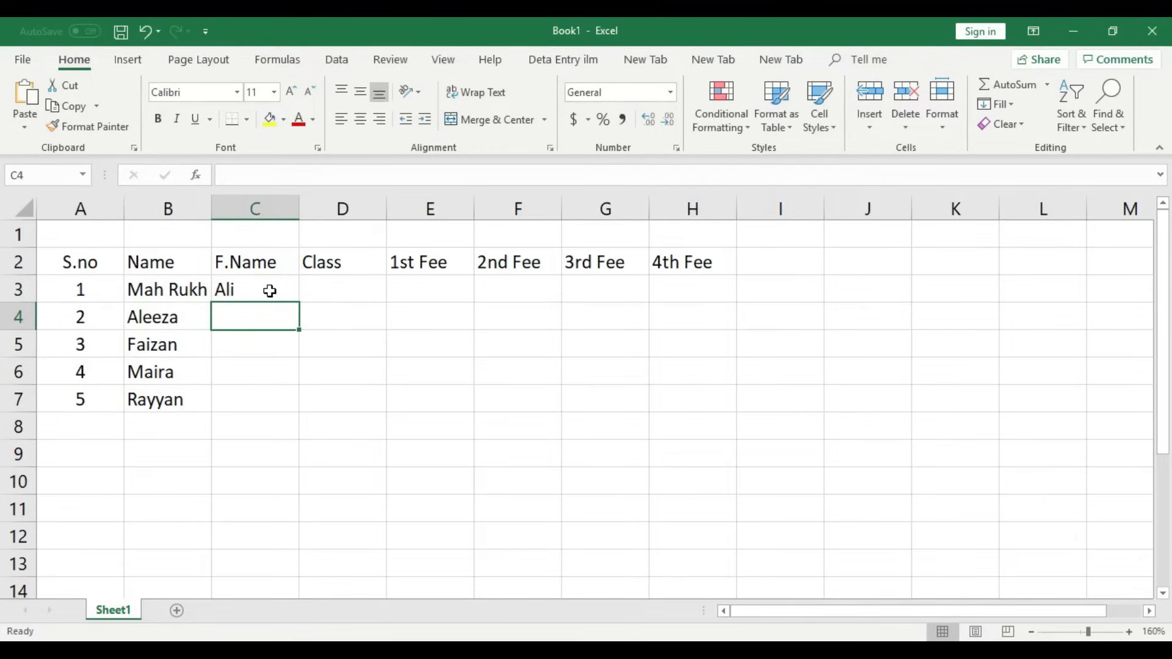
pyautogui.write('A')
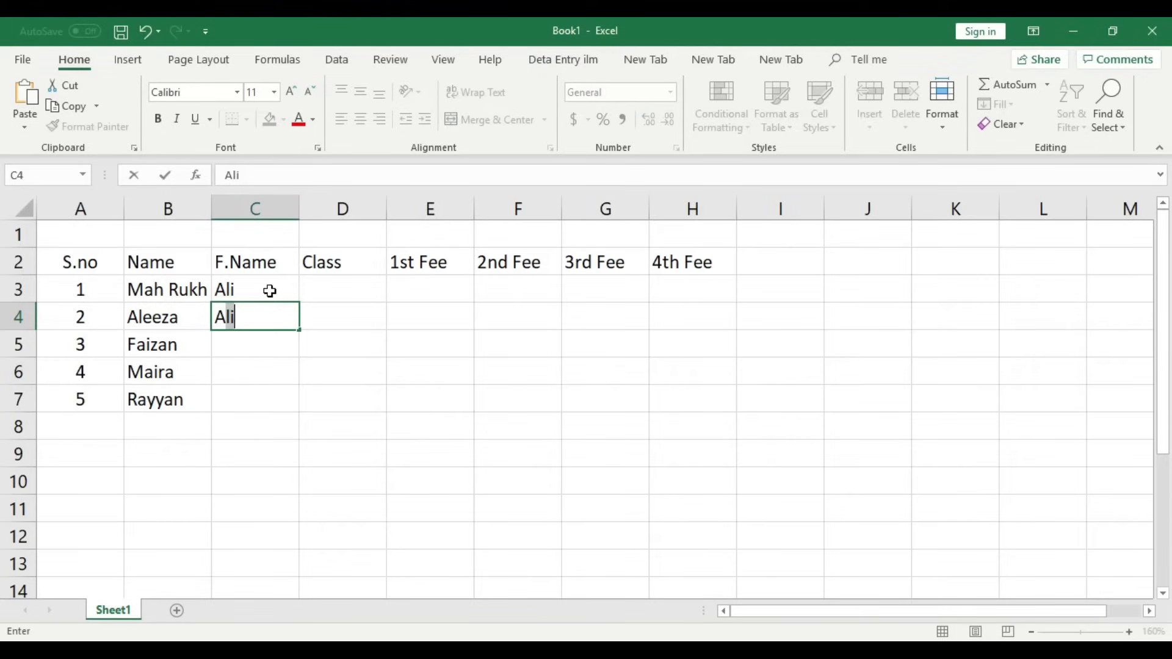
pyautogui.write('hmed')
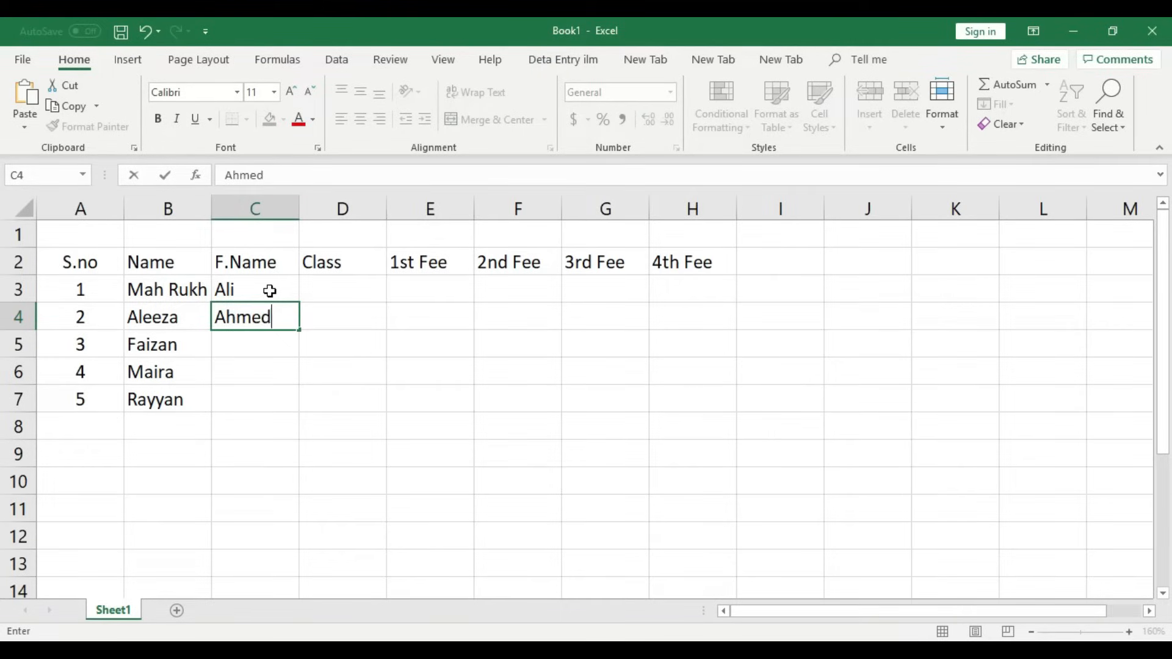
pyautogui.press('Return')
pyautogui.write('Muk')
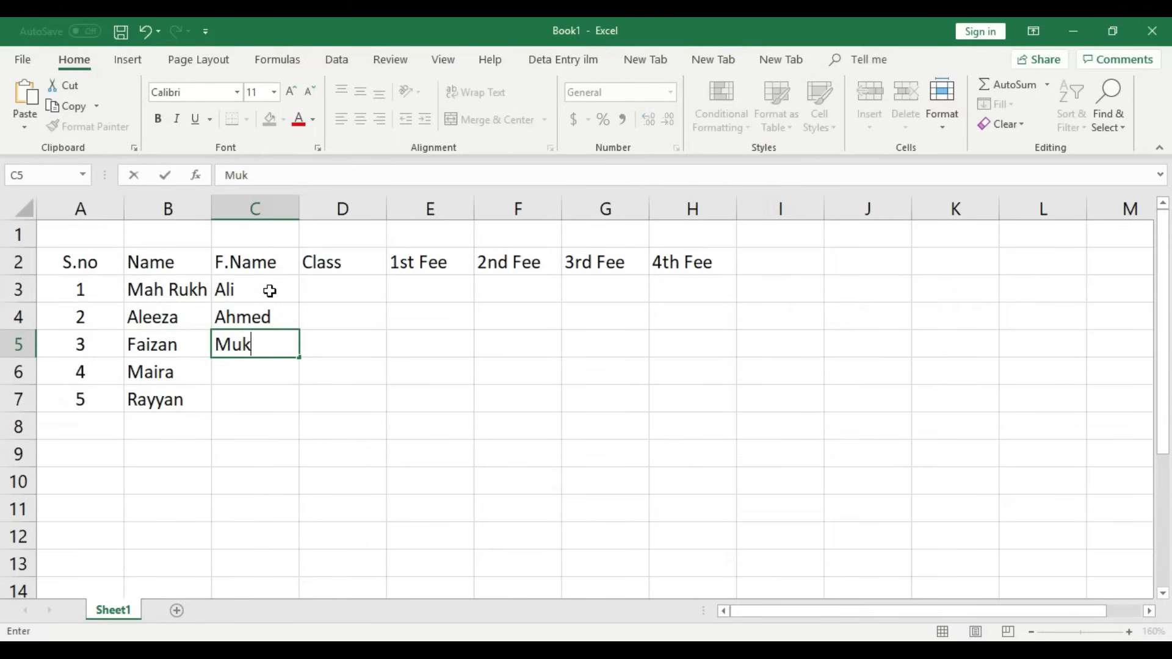
pyautogui.write('htar')
pyautogui.press('Return')
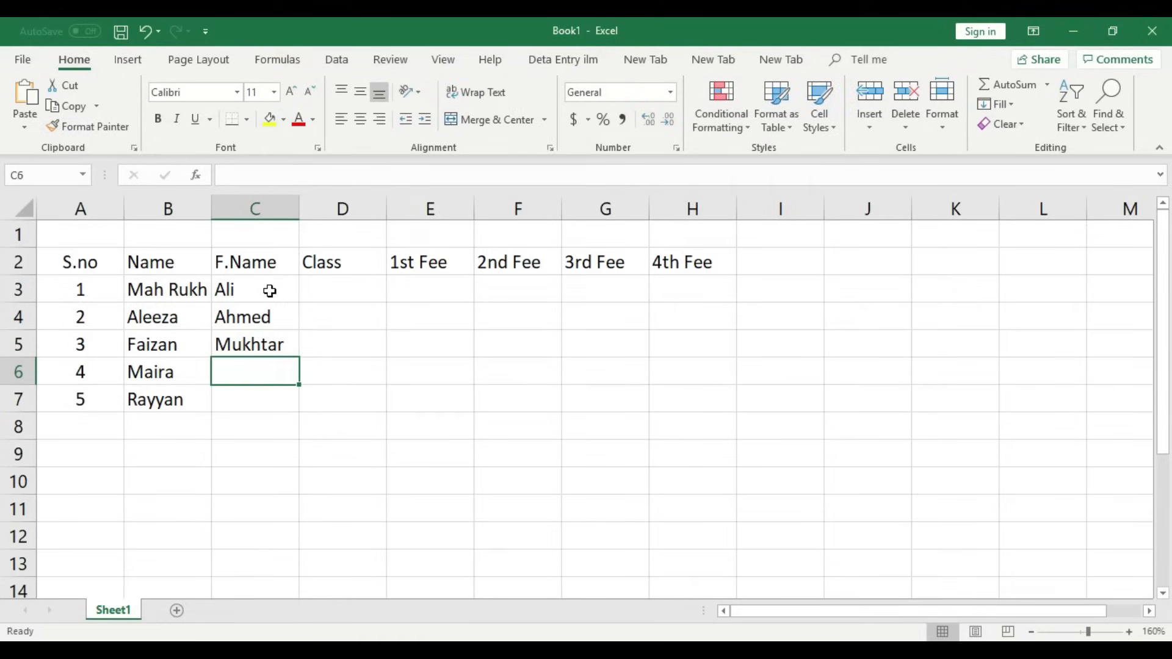
# Enter the fathers' names for the last two students in cells C6 and C7.
pyautogui.write('Muhstaq')
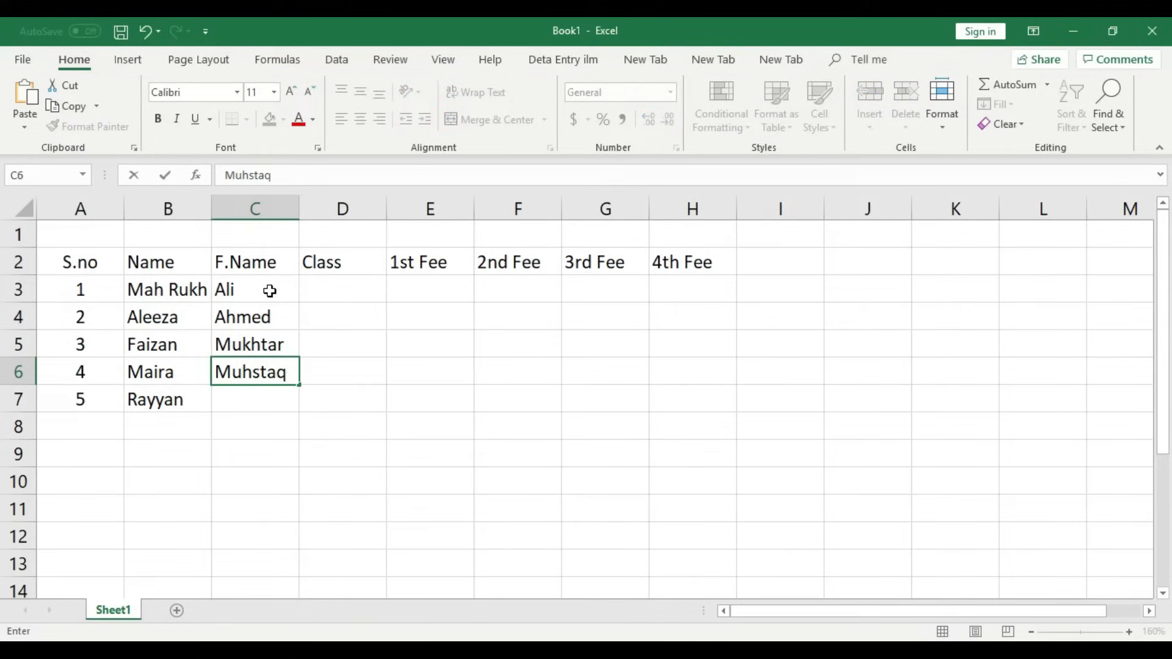
pyautogui.press('Return')
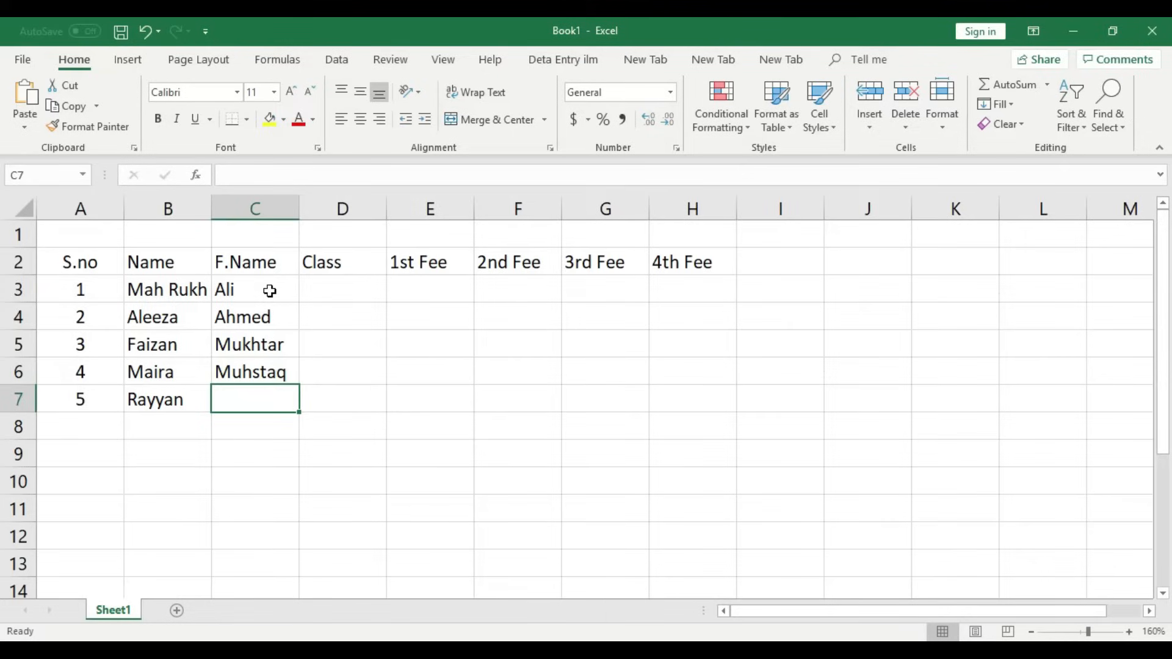
pyautogui.write('Arsala')
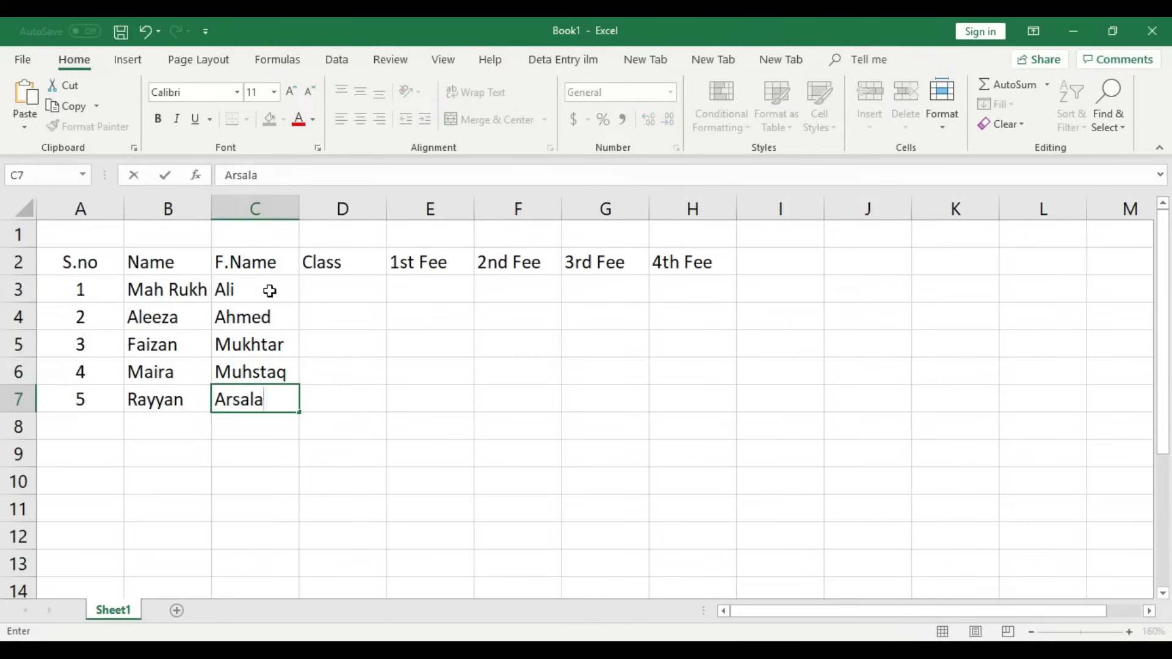
pyautogui.write('n')
pyautogui.press('Tab')
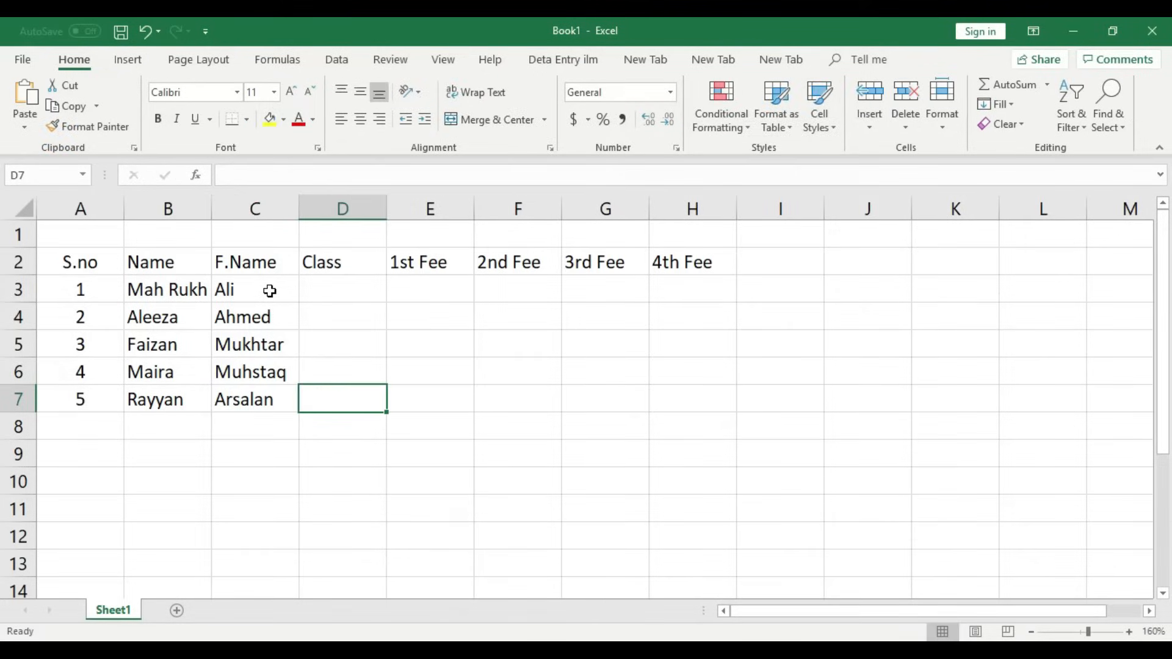
# Enter the classes ICS-1 in D3 and FA-1 in D4 for the first two students.
pyautogui.press('Up')
pyautogui.press('Up')
pyautogui.press('Up')
pyautogui.press('Up')
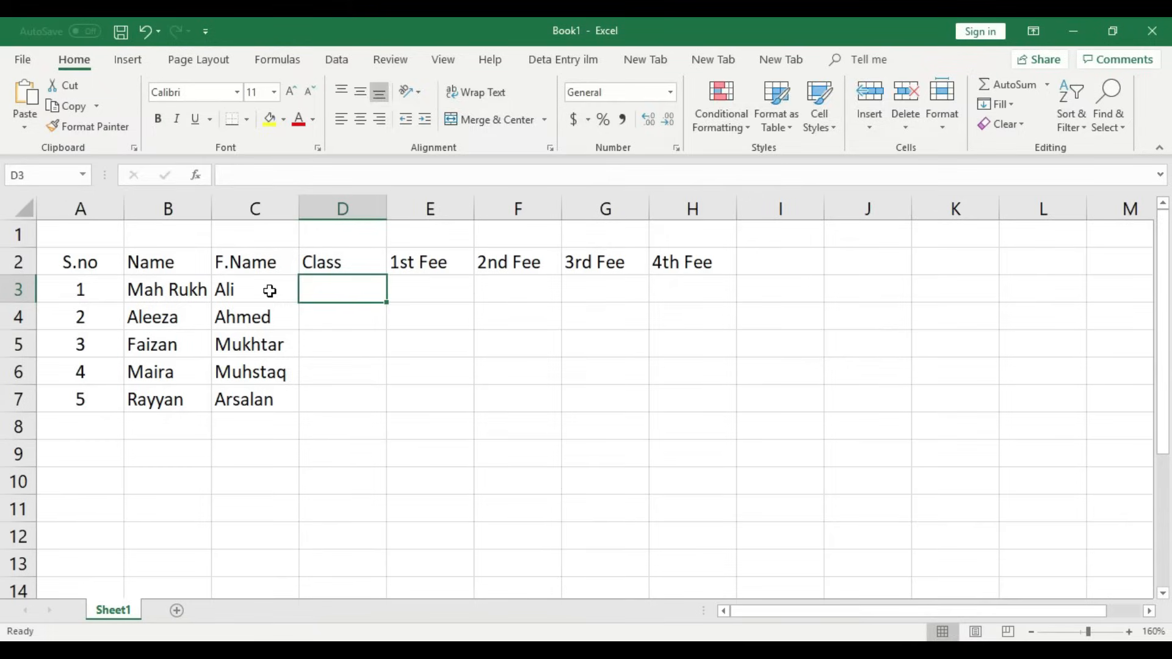
pyautogui.write('ICS-S')
pyautogui.press('BackSpace')
pyautogui.write('1')
pyautogui.press('Return')
pyautogui.write('FA-A')
pyautogui.press('BackSpace')
pyautogui.write('1')
pyautogui.press('Return')
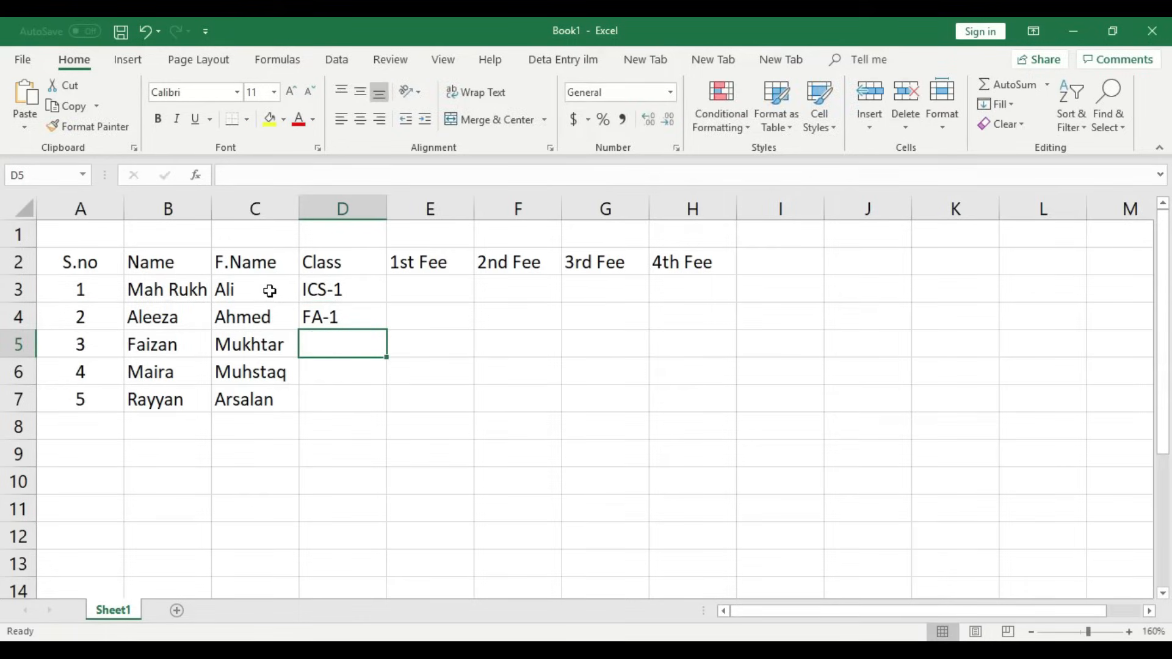
# Enter the classes Engg-1 in D5 and Med-1 in D6.
pyautogui.write('EN')
pyautogui.press('BackSpace')
pyautogui.write('ngg-1')
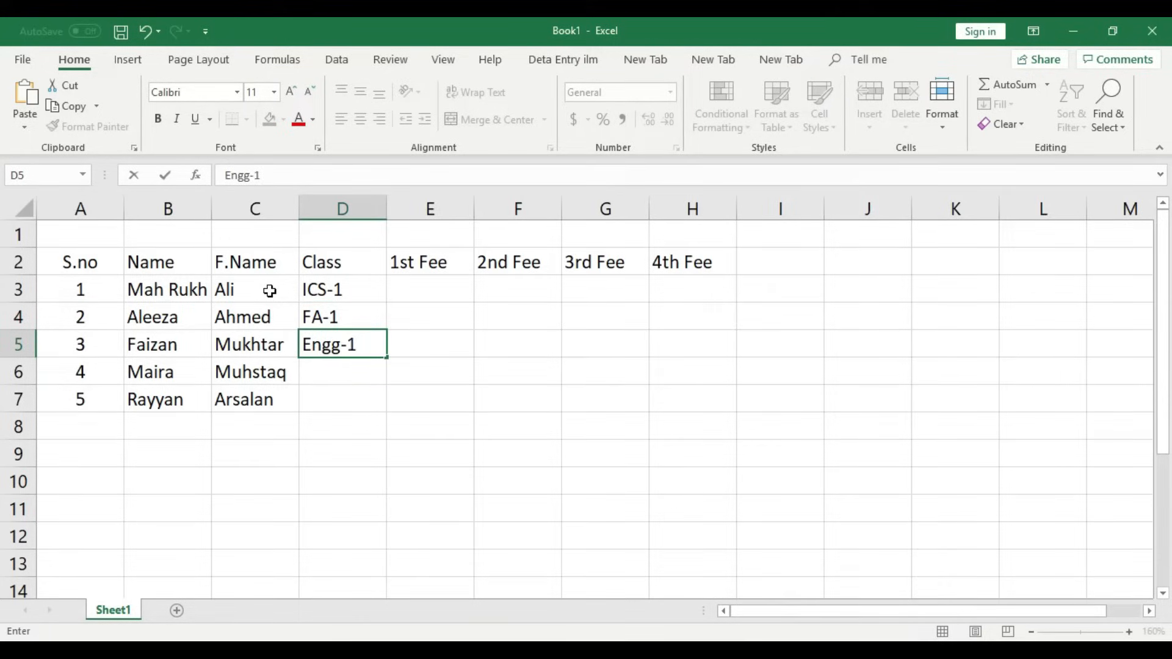
pyautogui.press('Return')
pyautogui.write('Med-1')
pyautogui.press('Return')
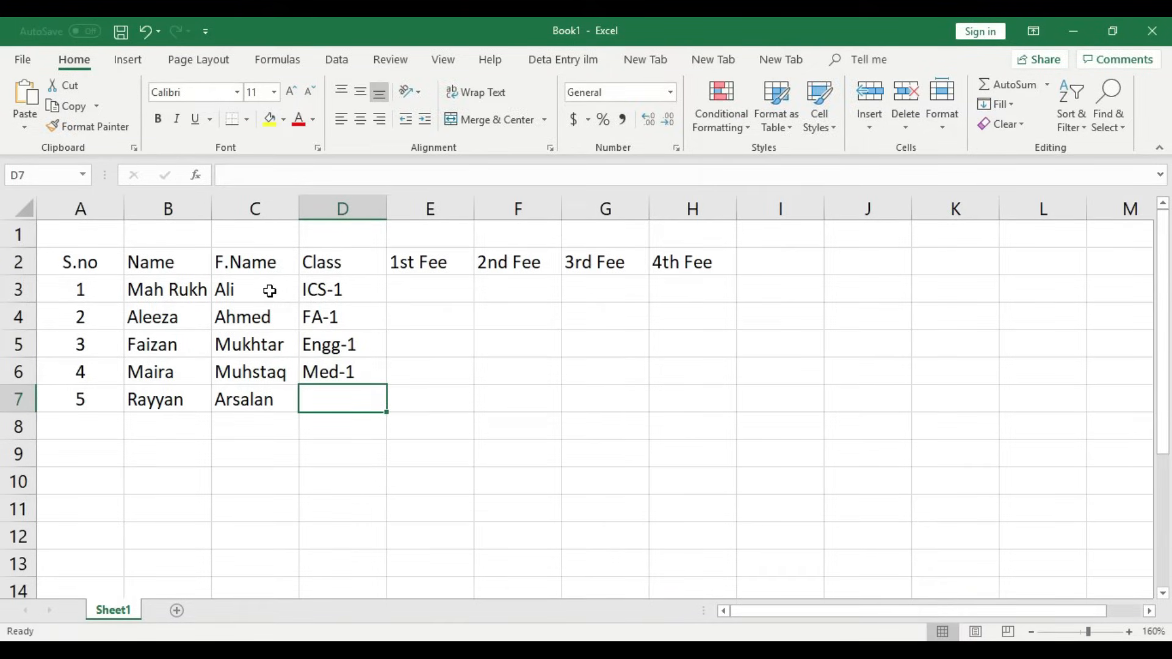
# Enter ICom-1 as the last student's class in D7, with a capital C.
pyautogui.write('I')
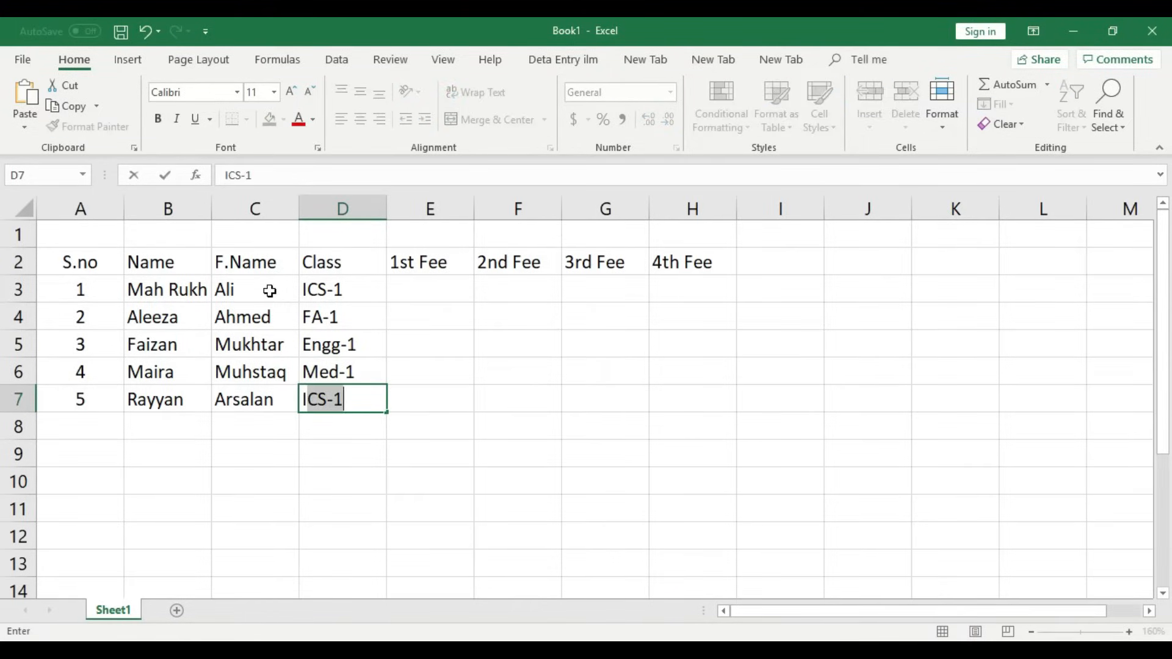
pyautogui.write('o')
pyautogui.press('BackSpace')
pyautogui.write('Com-1')
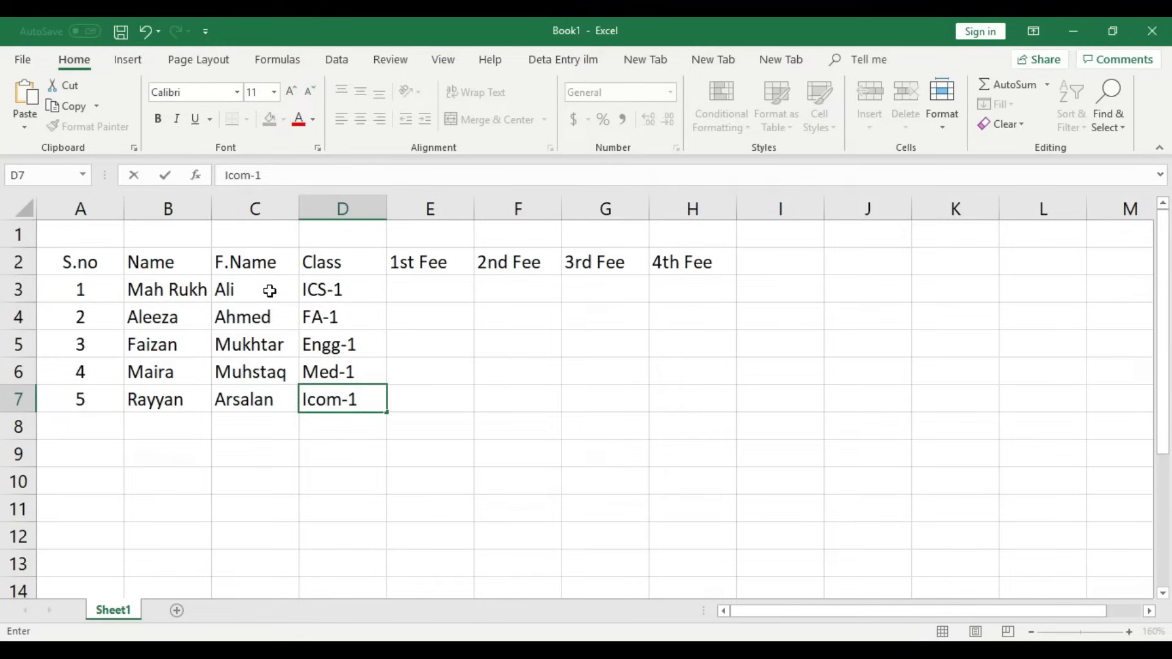
pyautogui.click(343, 448)
pyautogui.click(311, 398)
pyautogui.doubleClick(318, 402)
pyautogui.press('BackSpace')
pyautogui.write('C')
pyautogui.click(335, 445)
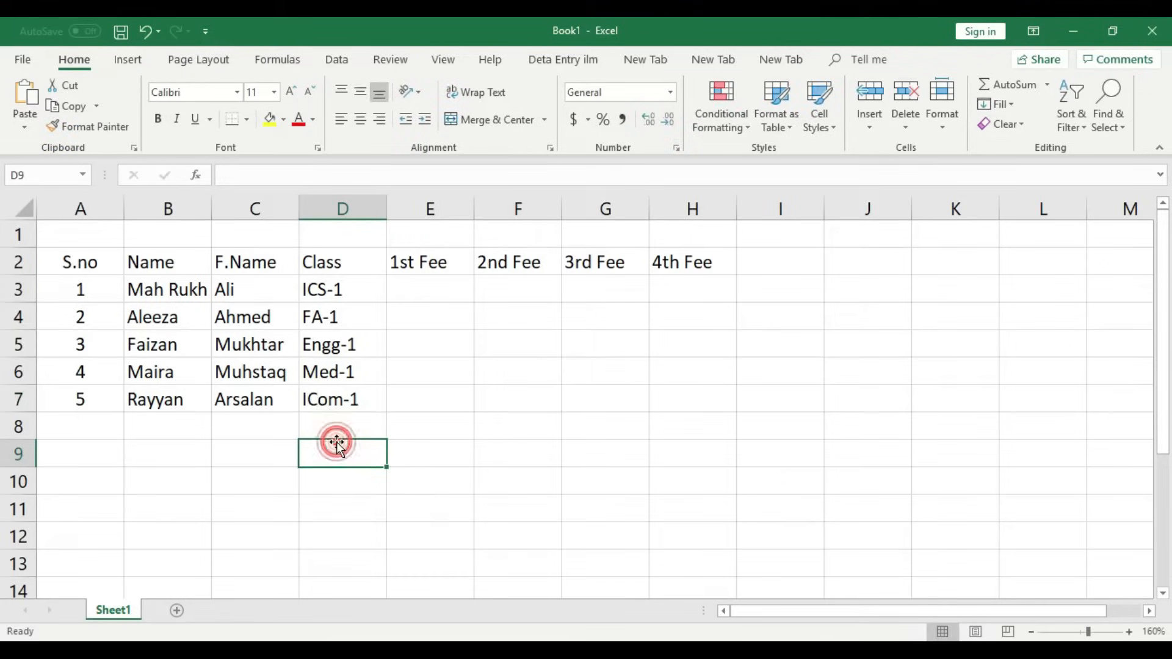
pyautogui.click(343, 406)
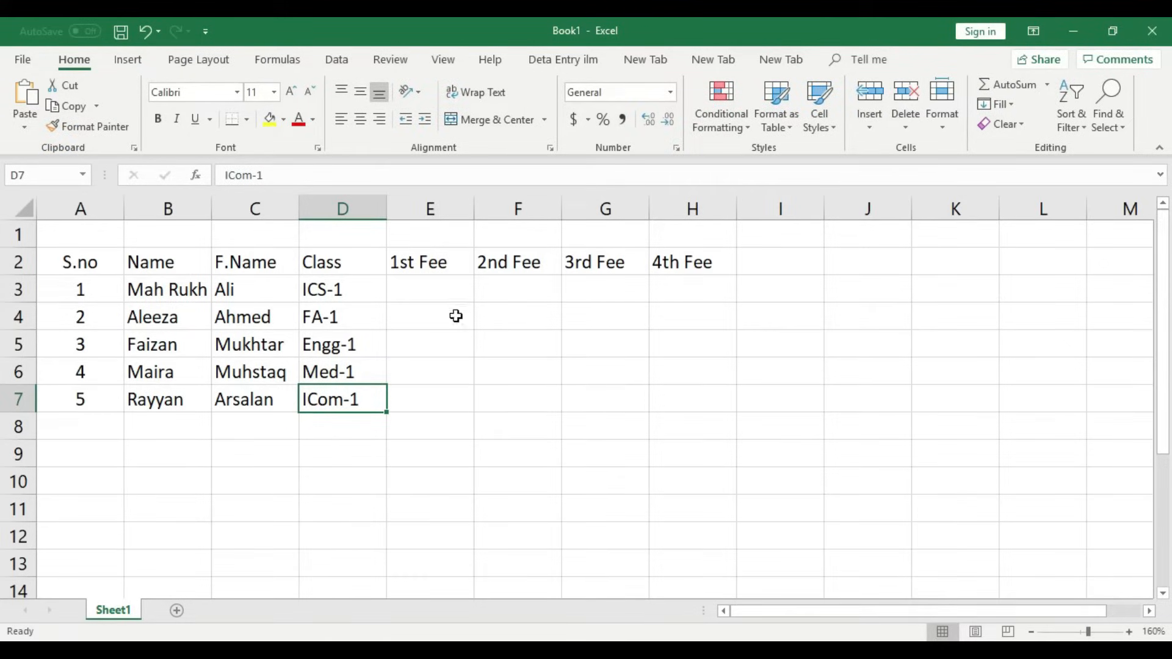
# Autofit the width of column E and enter the month labels Jan, Feb and March in E1 to G1.
pyautogui.doubleClick(474, 208)
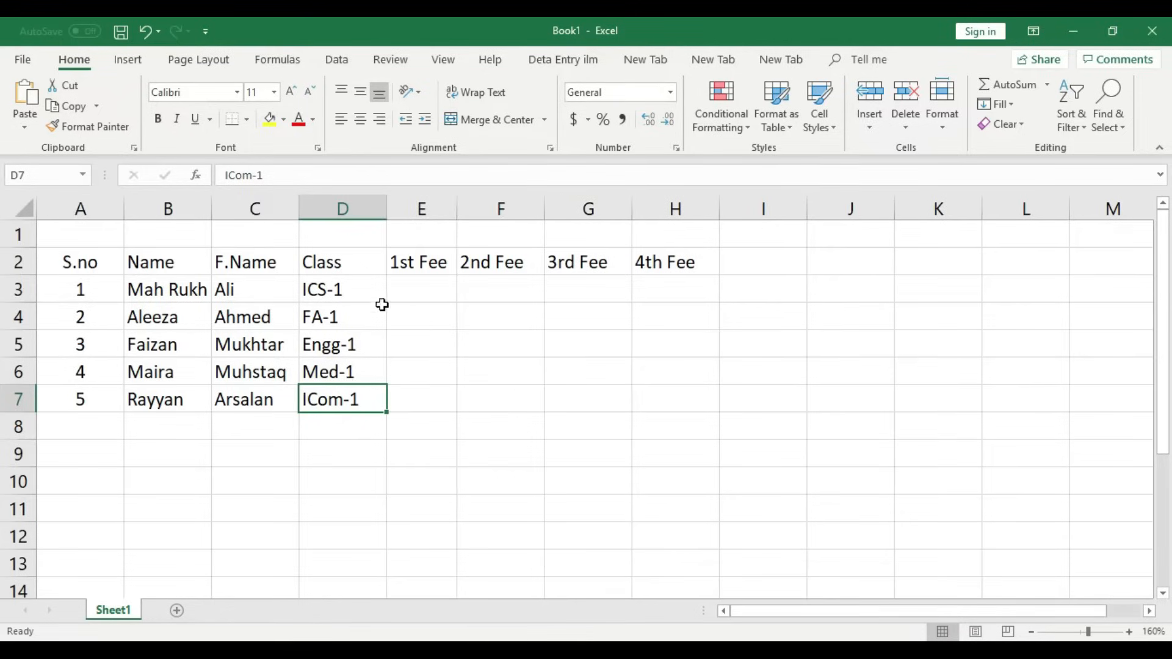
pyautogui.click(425, 230)
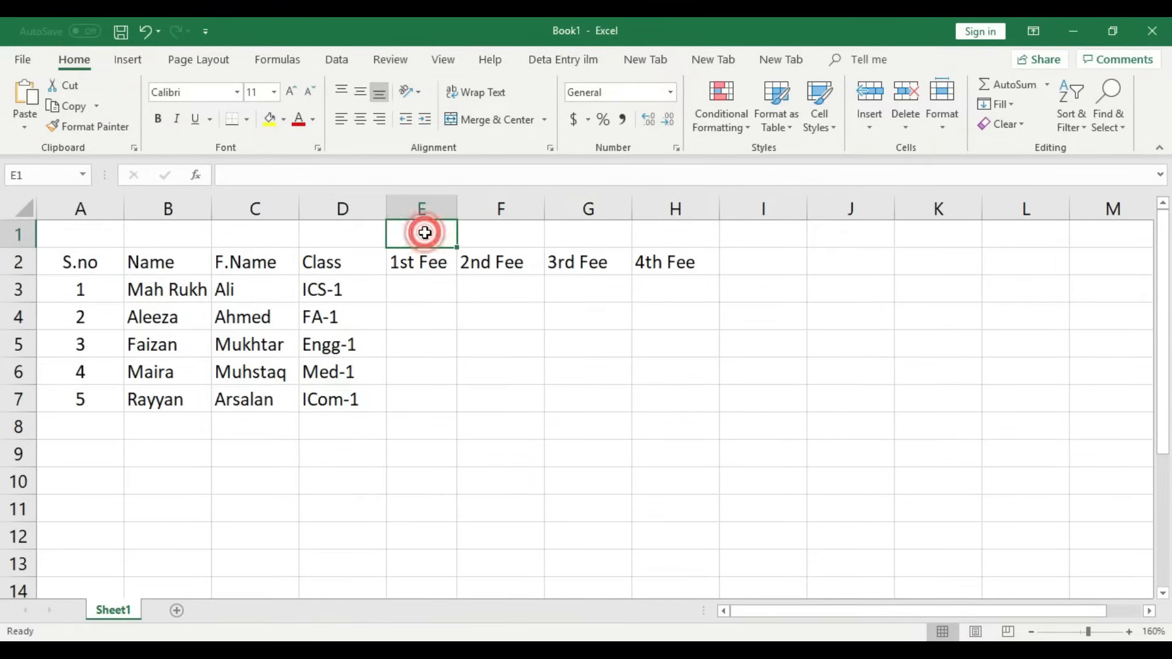
pyautogui.write('Jan')
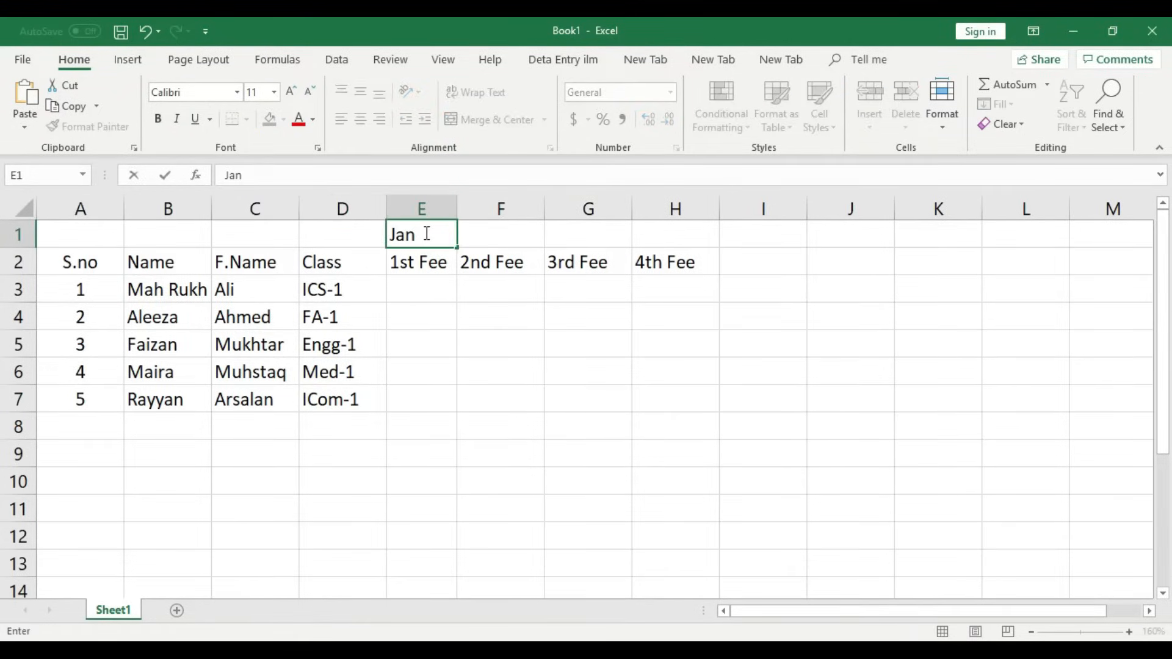
pyautogui.press('Tab')
pyautogui.write('Feb')
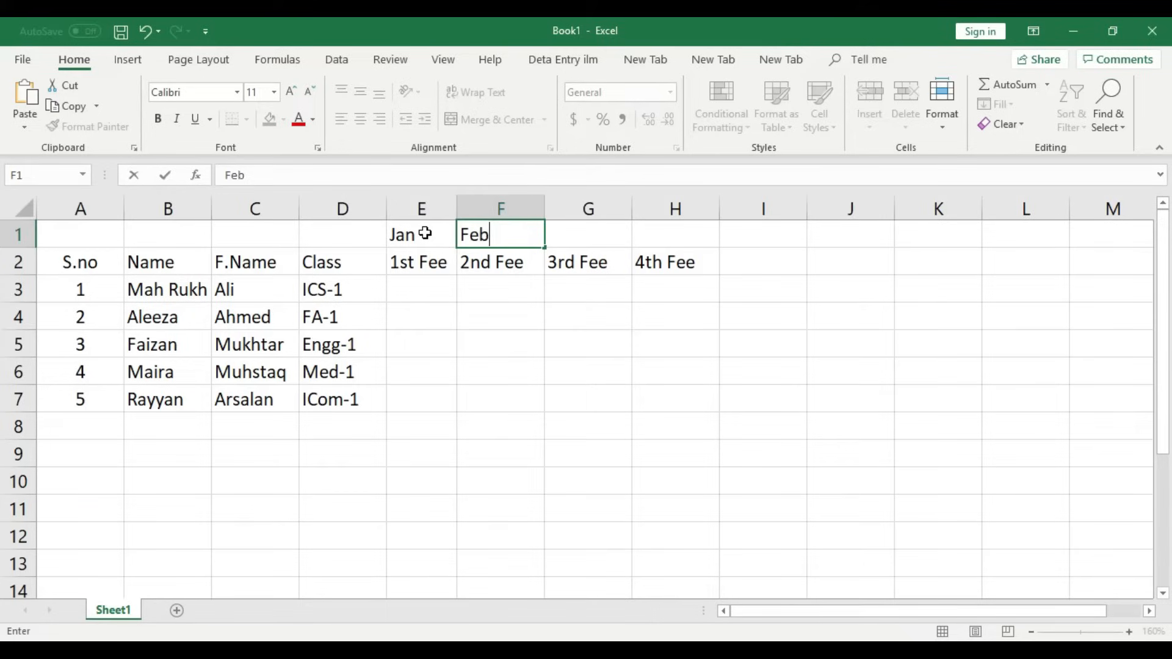
pyautogui.press('Tab')
pyautogui.write('March')
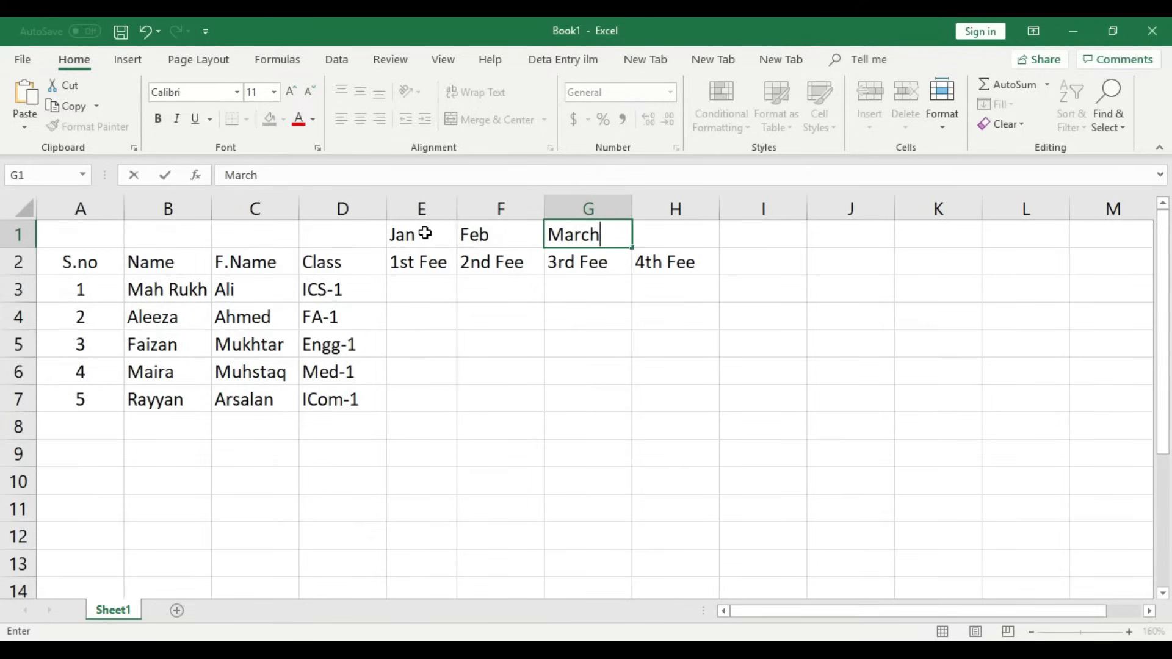
# Enter April in H1 and centre the month labels in E1 to H1 horizontally.
pyautogui.press('Tab')
pyautogui.write('April')
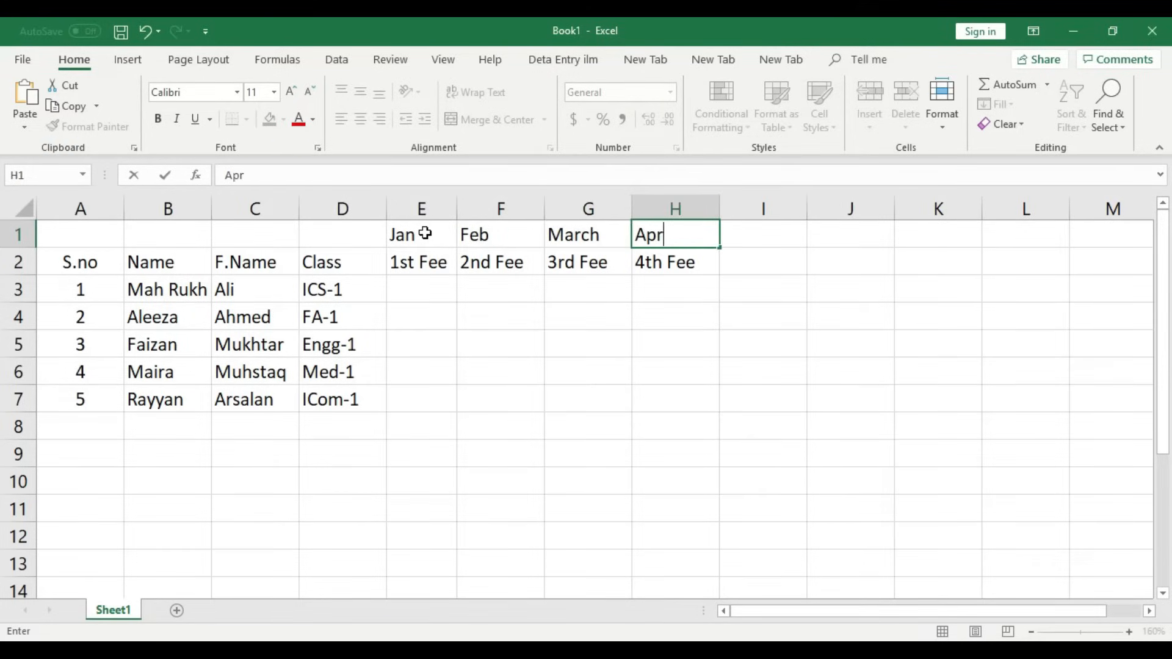
pyautogui.click(479, 369)
pyautogui.moveTo(434, 238); pyautogui.dragTo(654, 229)
pyautogui.click(361, 119)
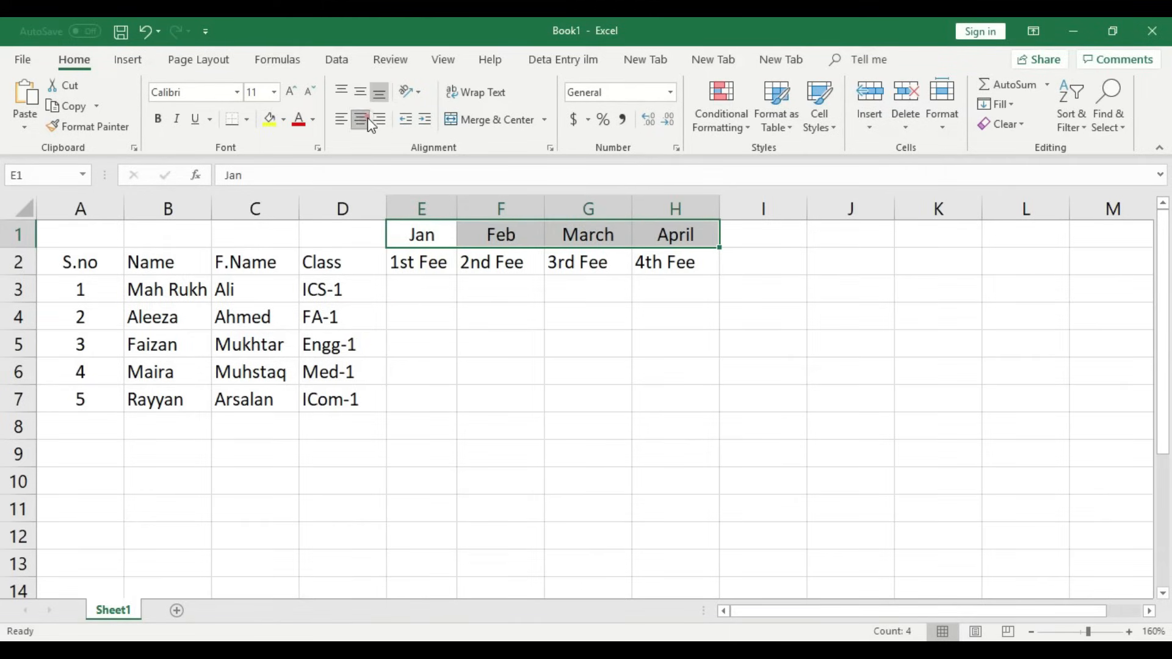
# Enter the first student's fees 1000, 2000, 3000 and 2500 in E3 to H3.
pyautogui.click(433, 288)
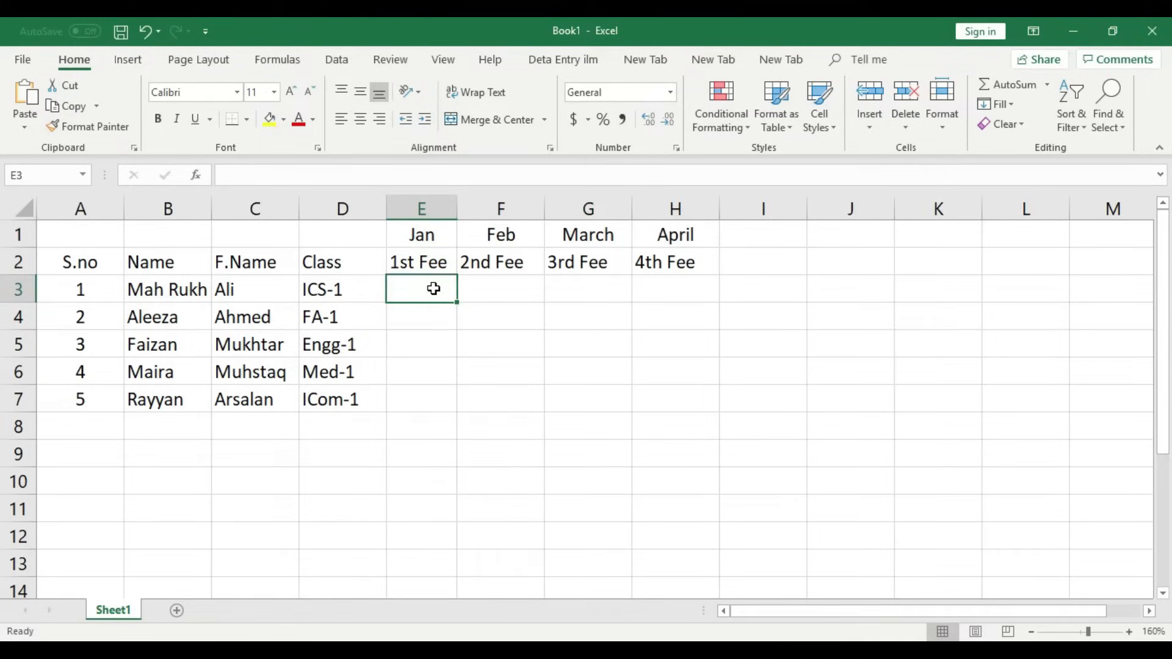
pyautogui.write('1000')
pyautogui.press('Tab')
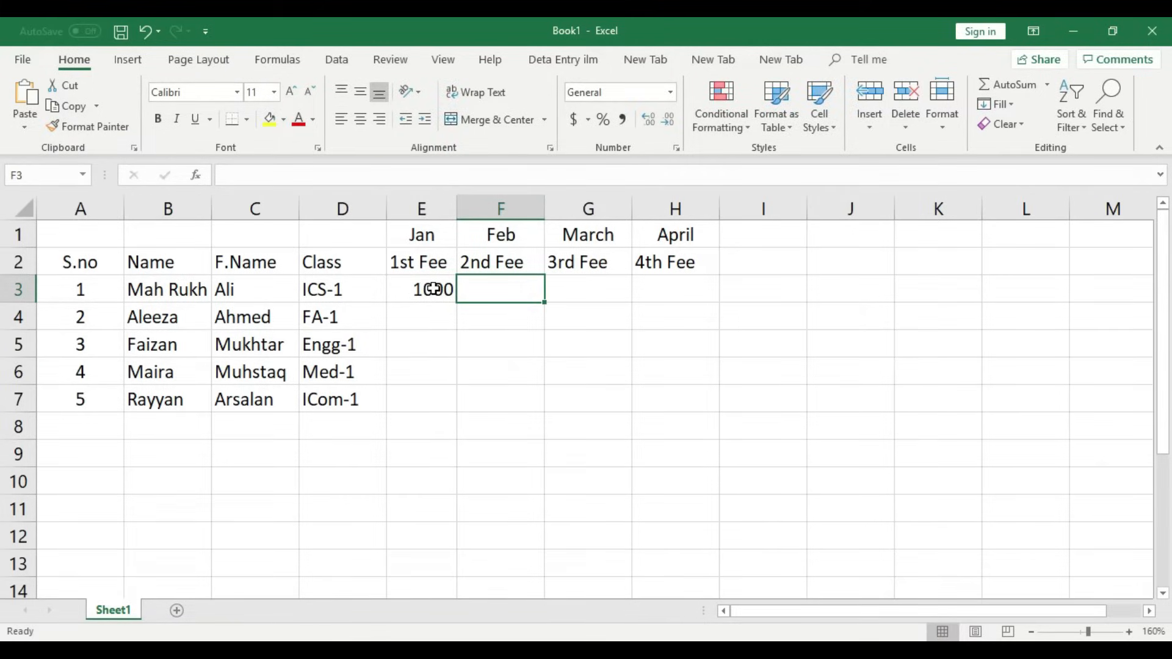
pyautogui.write('2000')
pyautogui.press('Tab')
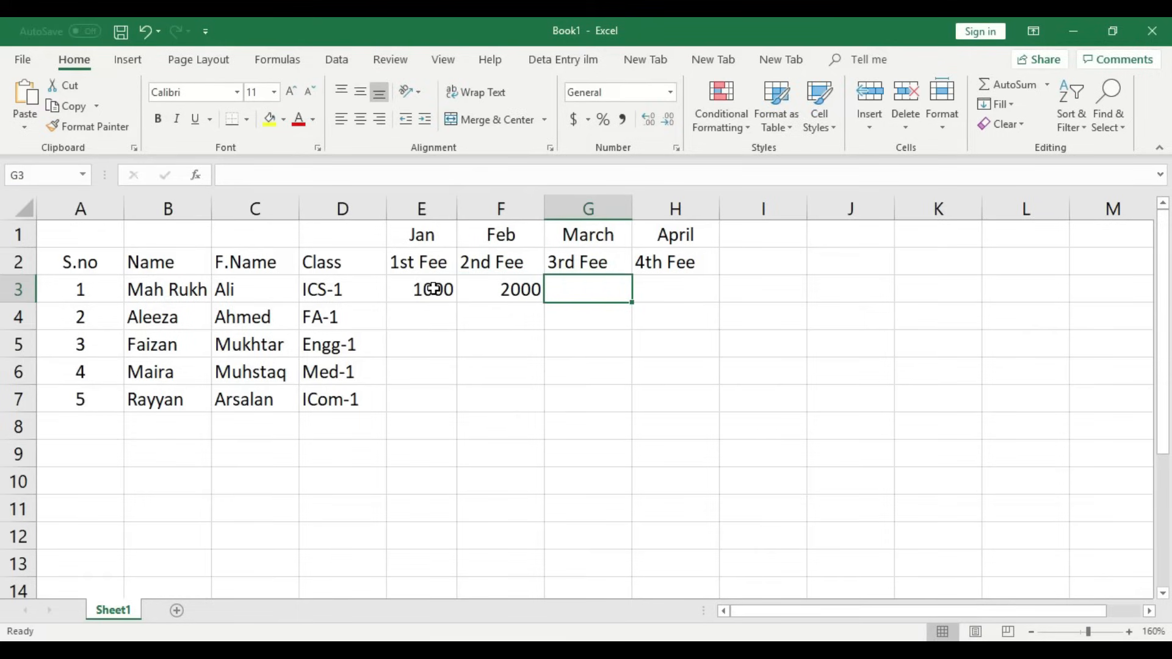
pyautogui.write('3000')
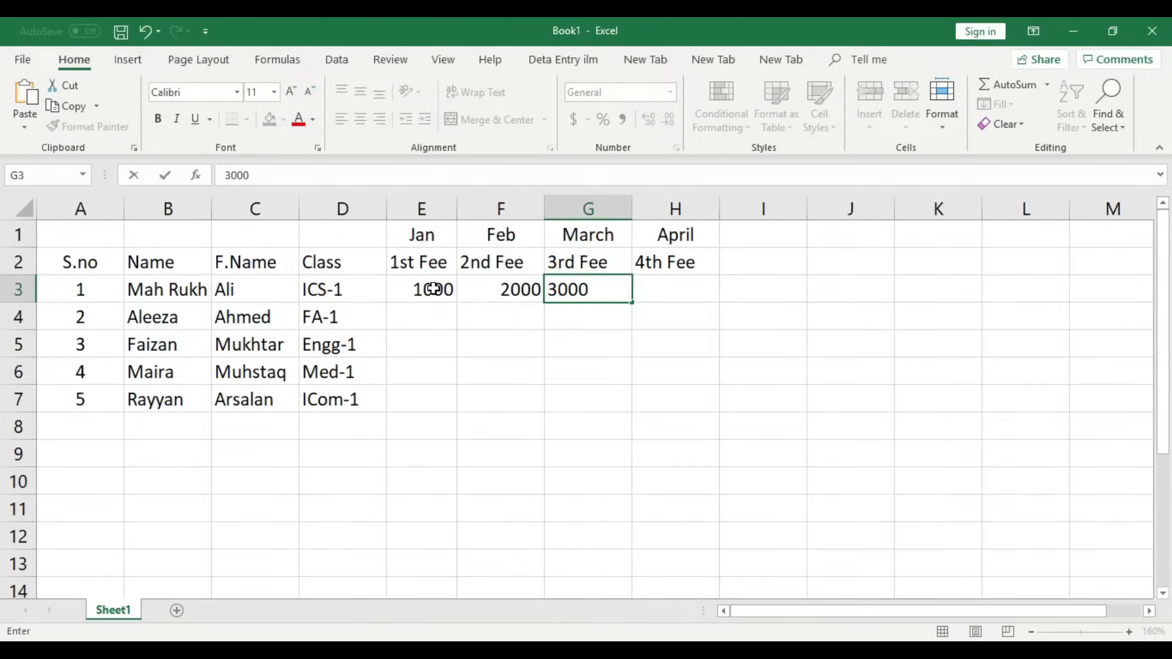
pyautogui.press('Tab')
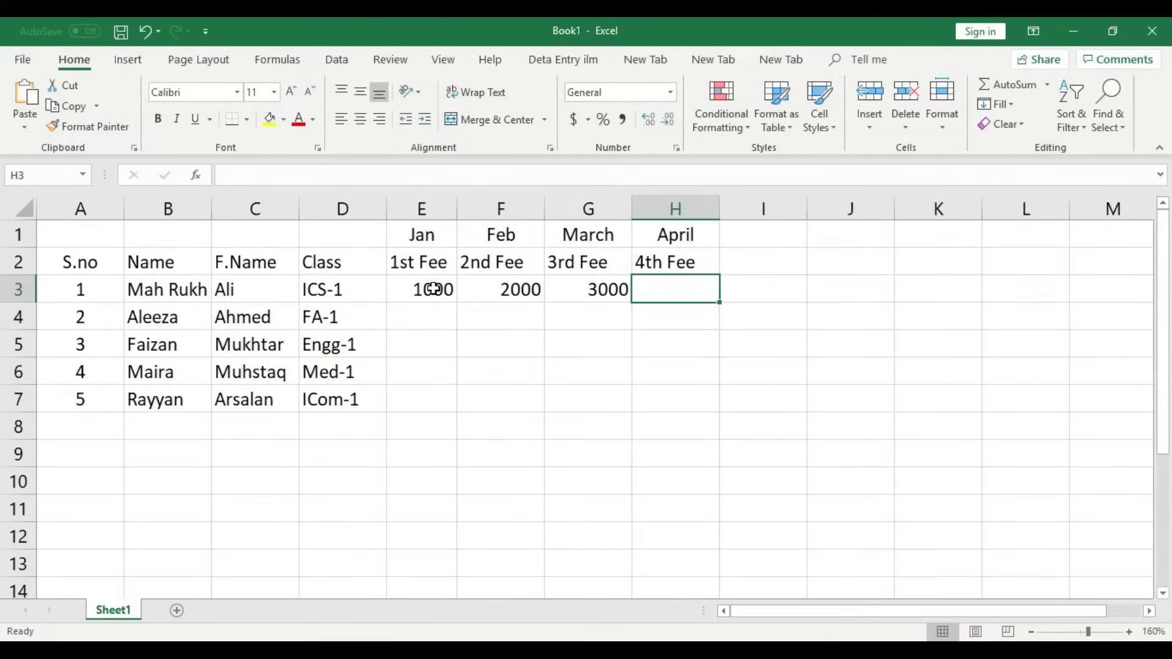
pyautogui.write('2500')
pyautogui.press('Return')
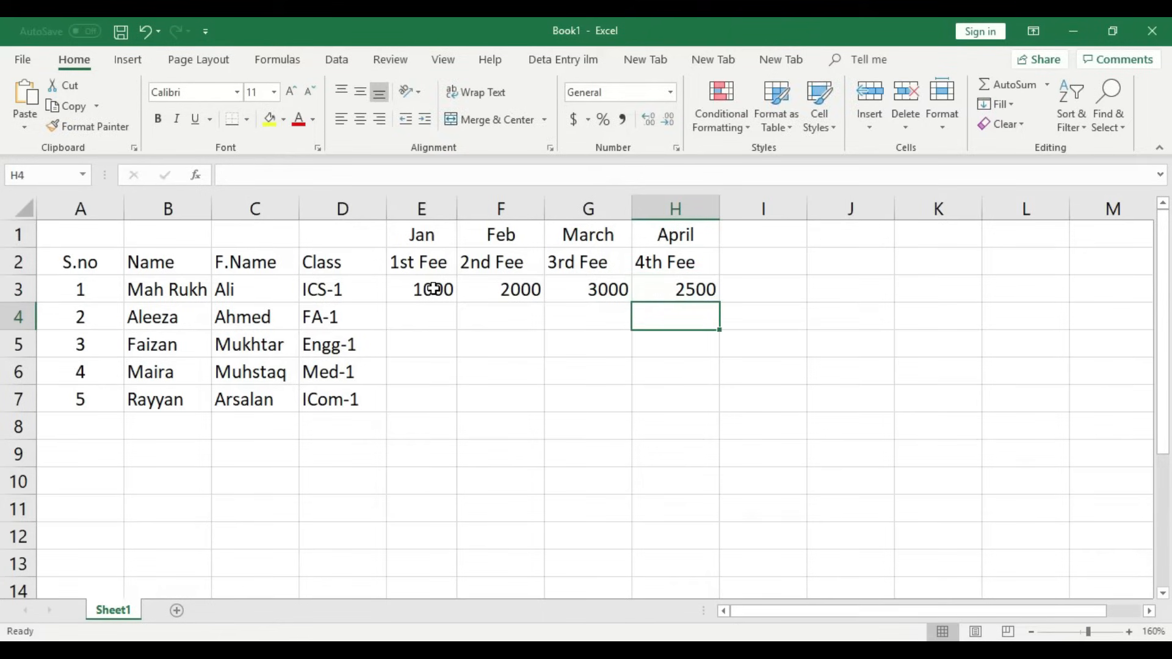
# Enter the second student's fees 1500, 500, 4500 and 1000 in E4 to H4.
pyautogui.press('Left')
pyautogui.press('Left')
pyautogui.press('Left')
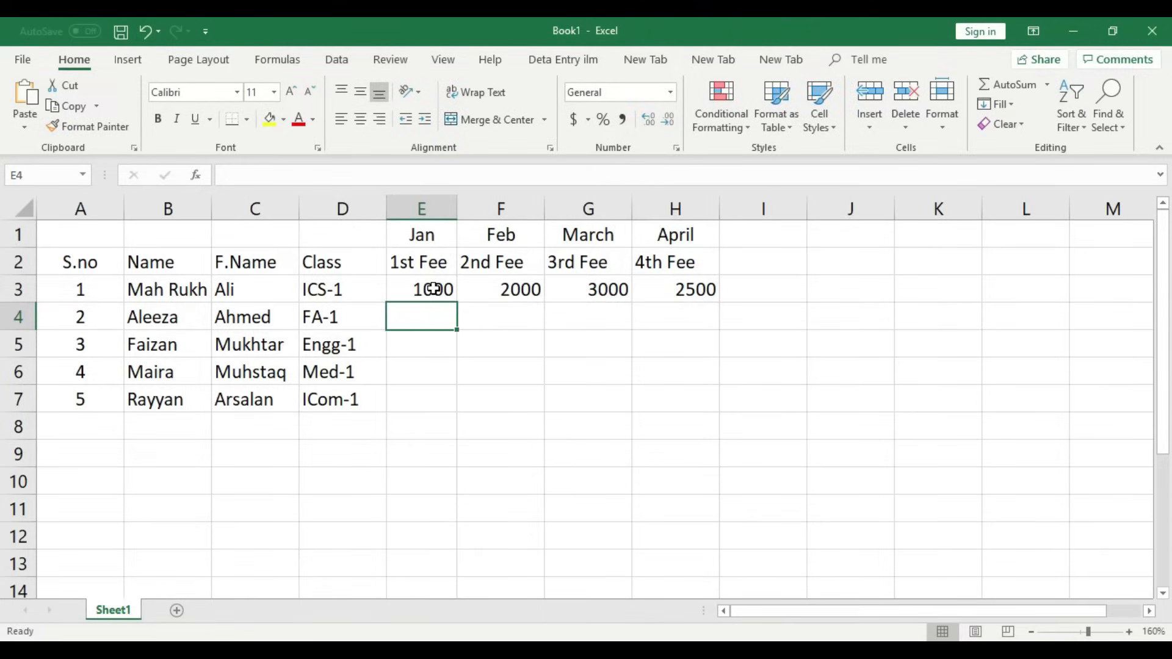
pyautogui.write('1500')
pyautogui.press('Tab')
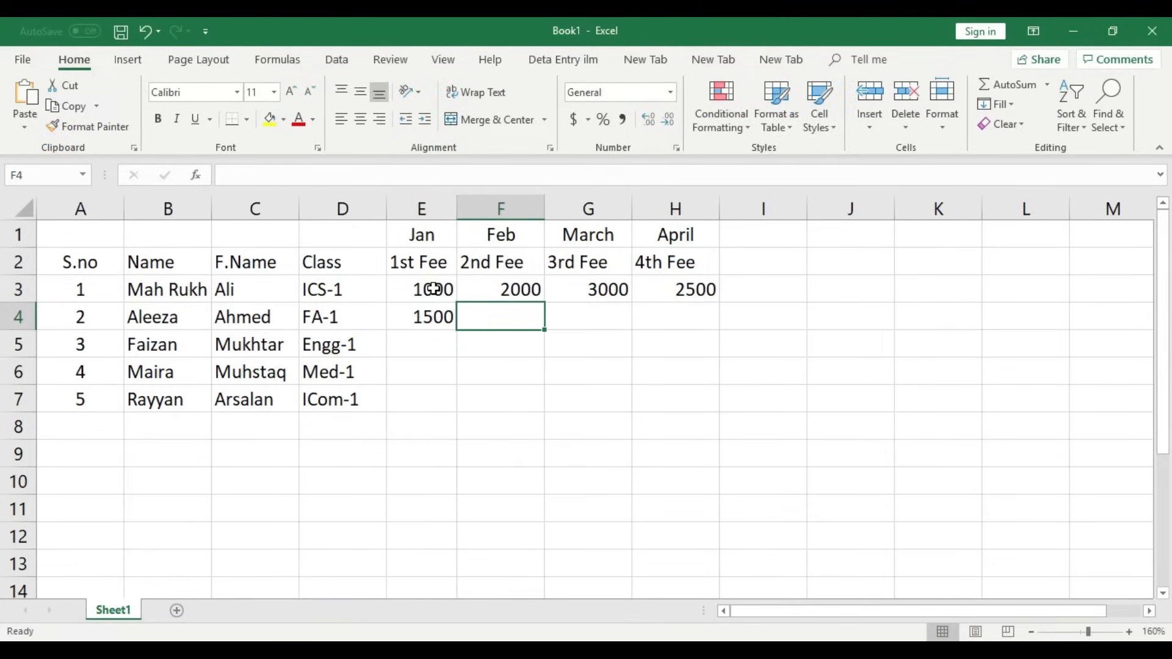
pyautogui.write('500')
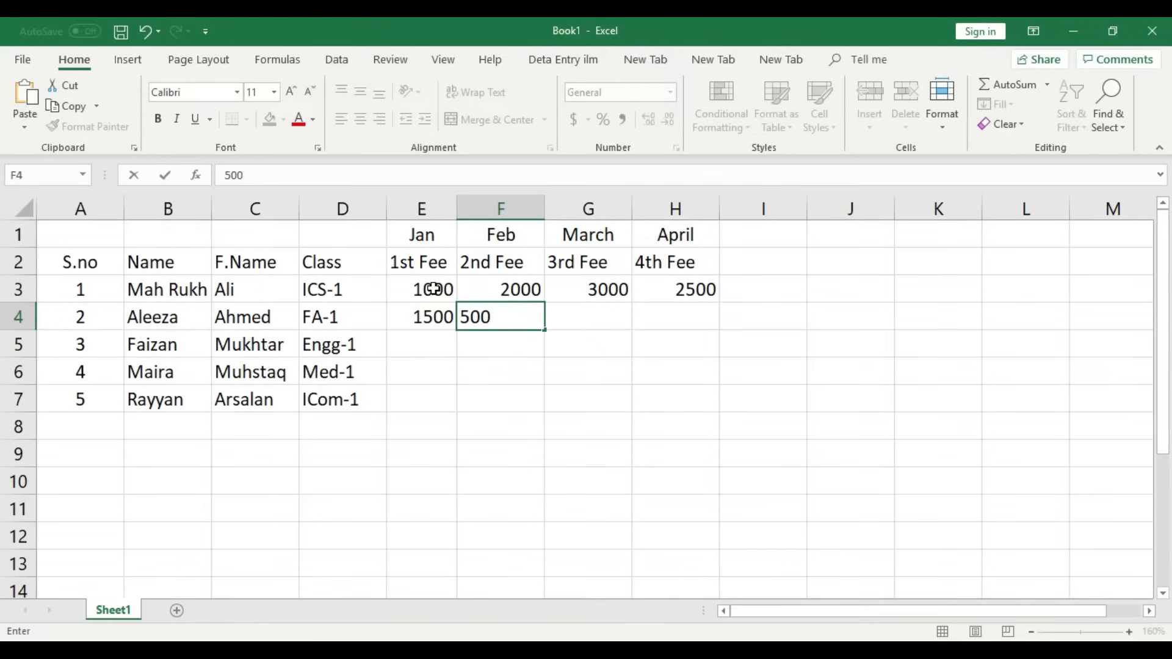
pyautogui.press('Tab')
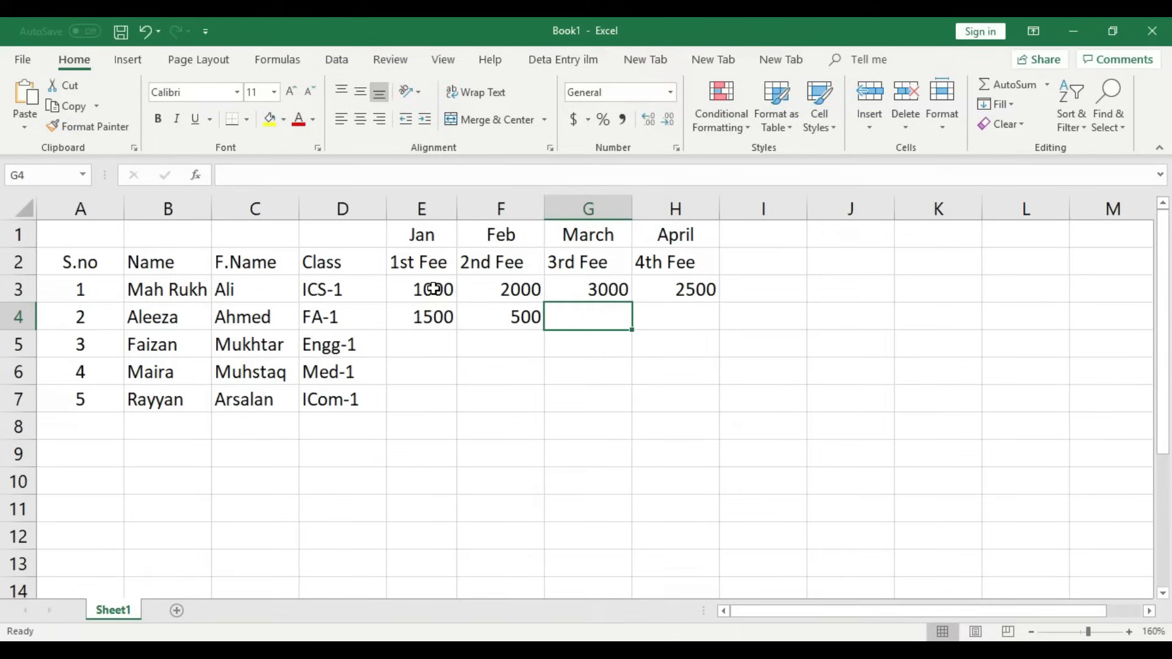
pyautogui.write('4500')
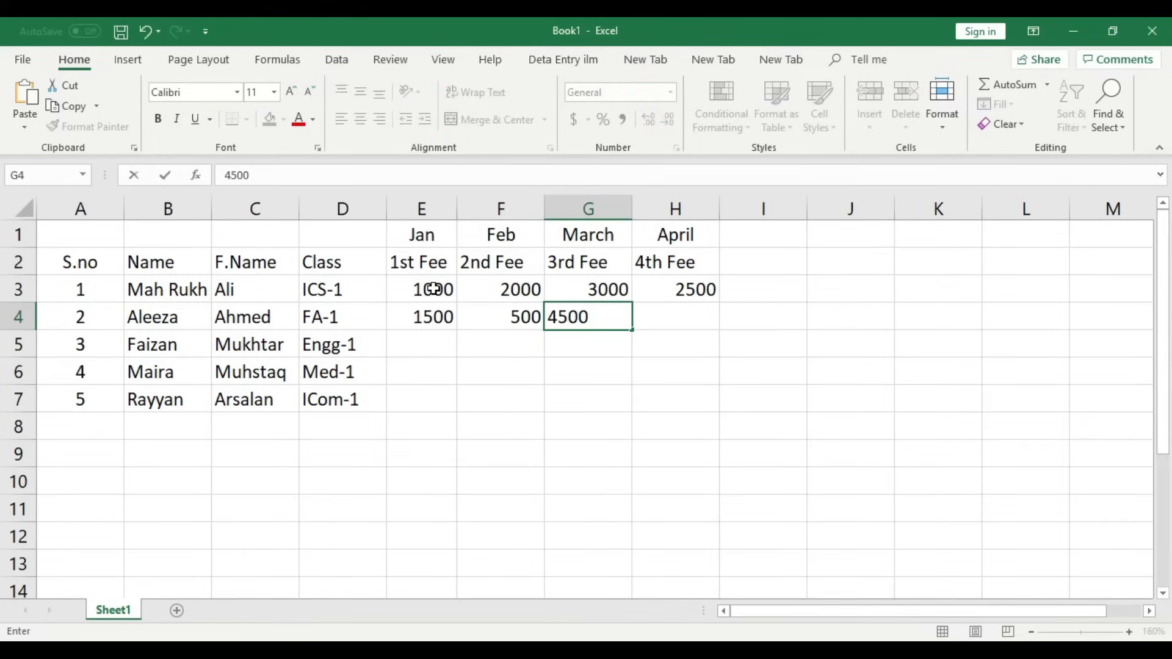
pyautogui.press('Tab')
pyautogui.write('1000')
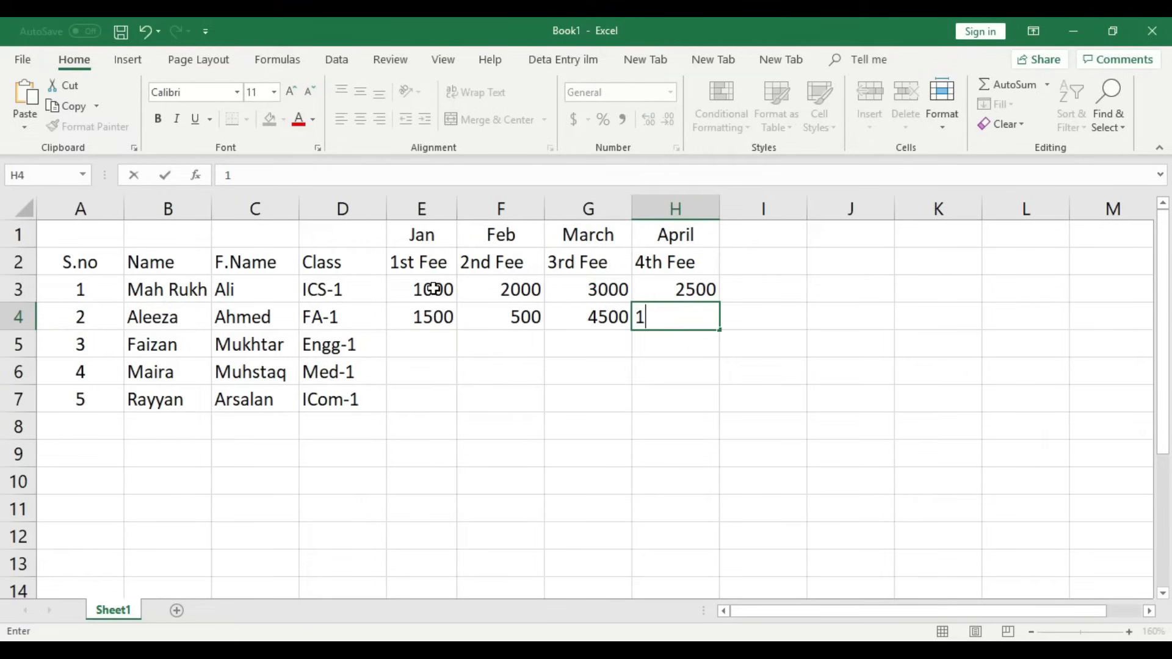
# Enter the third student's fees 7000, 2000, 8000 and 500 in E5 to H5.
pyautogui.press('Left')
pyautogui.press('Left')
pyautogui.press('Left')
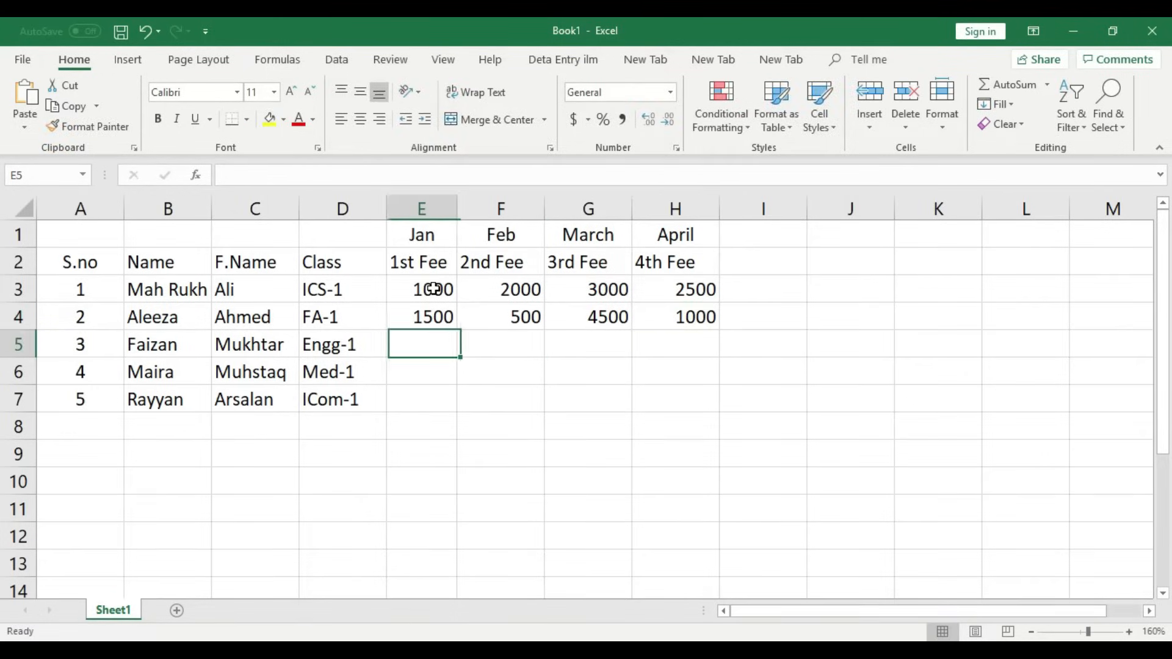
pyautogui.write('7000')
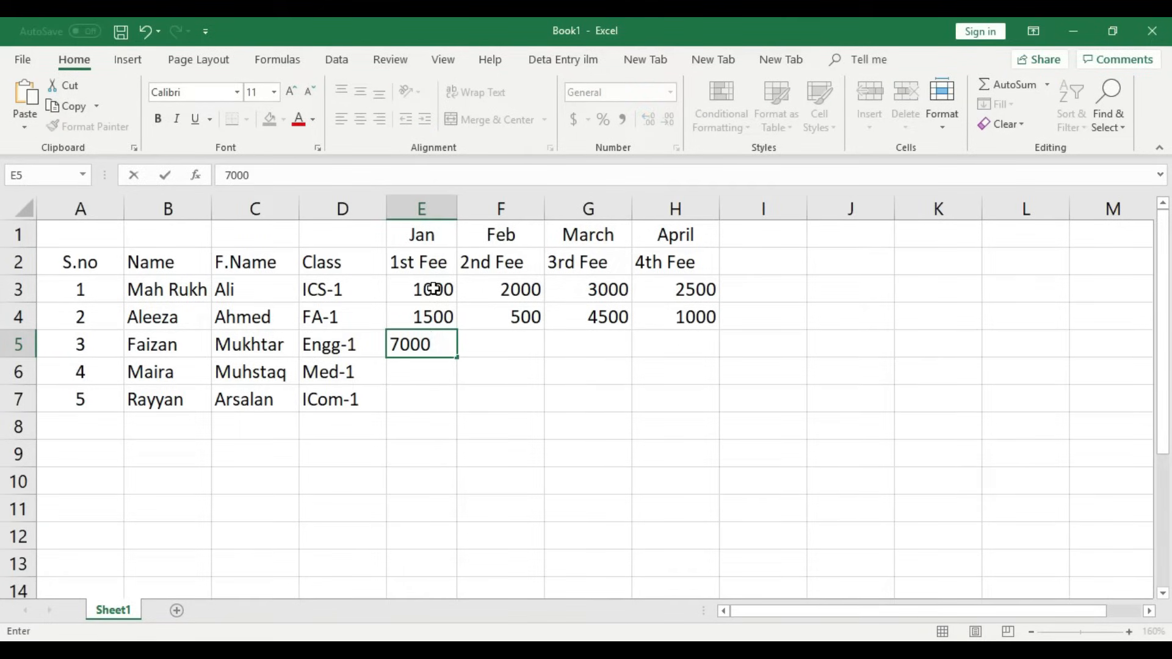
pyautogui.press('Tab')
pyautogui.write('2000')
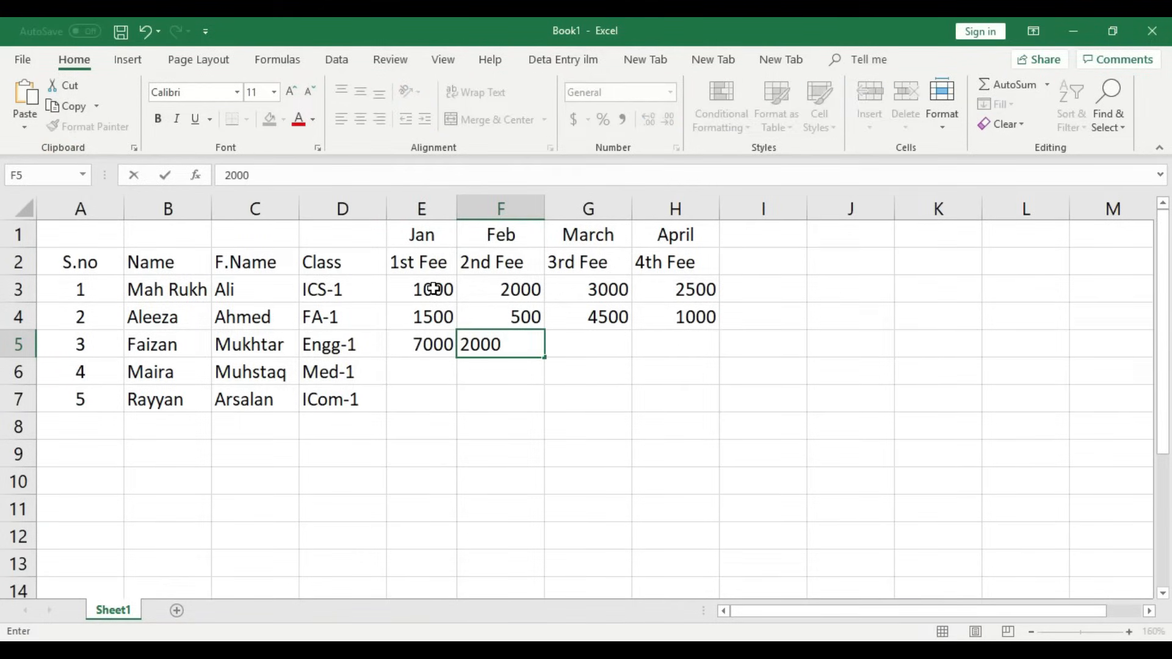
pyautogui.press('Tab')
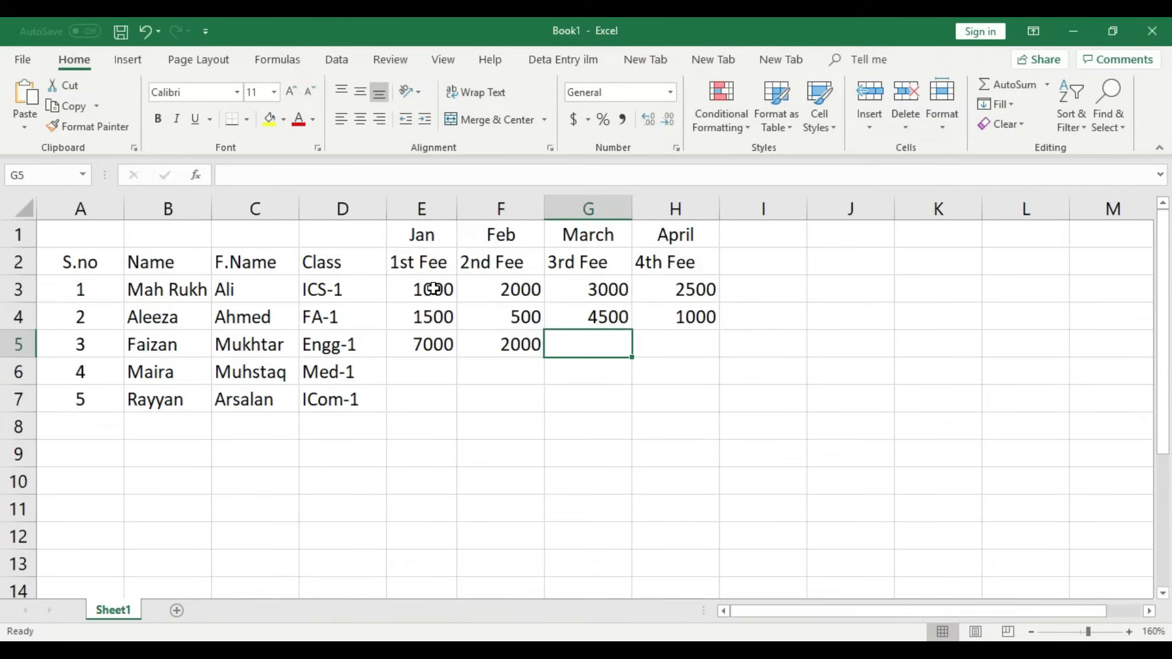
pyautogui.write('8000')
pyautogui.press('Tab')
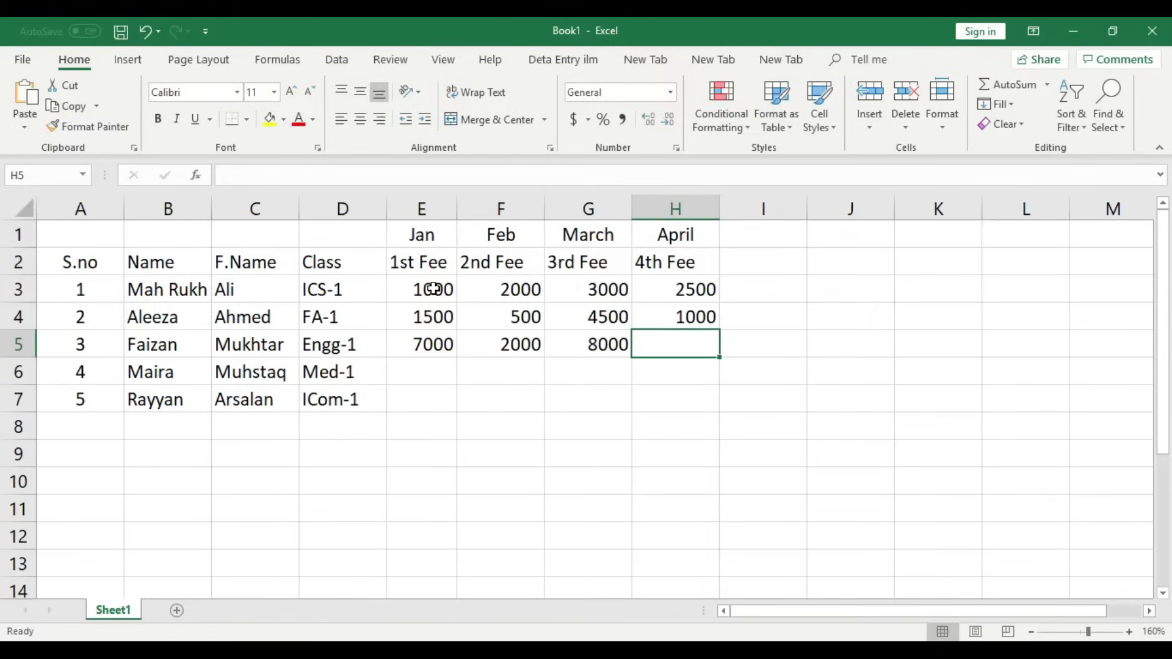
pyautogui.write('500')
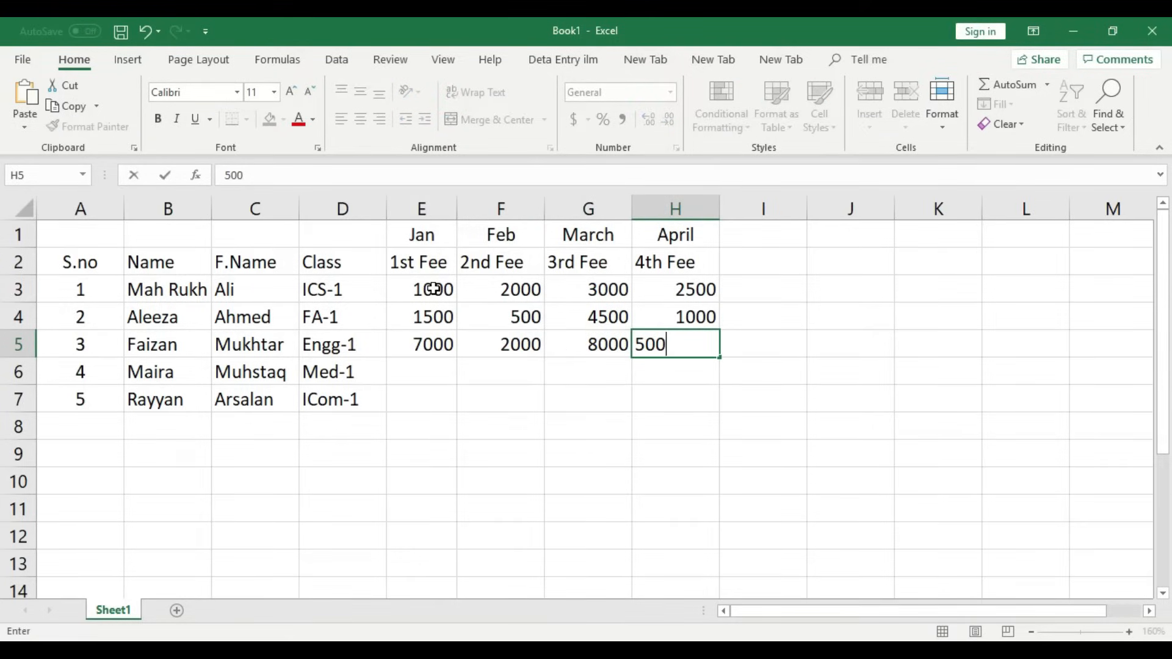
pyautogui.press('Return')
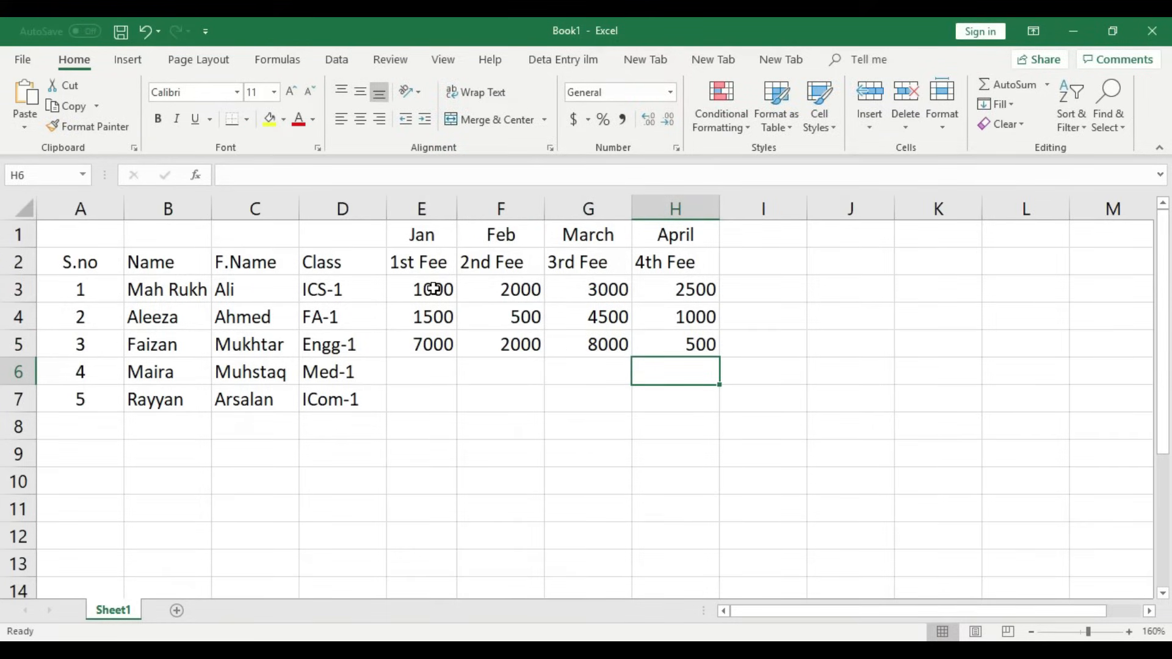
# Enter the fourth student's fees 500, 1500, 300 and 200 in E6 to H6.
pyautogui.press('Left')
pyautogui.press('Left')
pyautogui.press('Left')
pyautogui.press('Left')
pyautogui.press('Right')
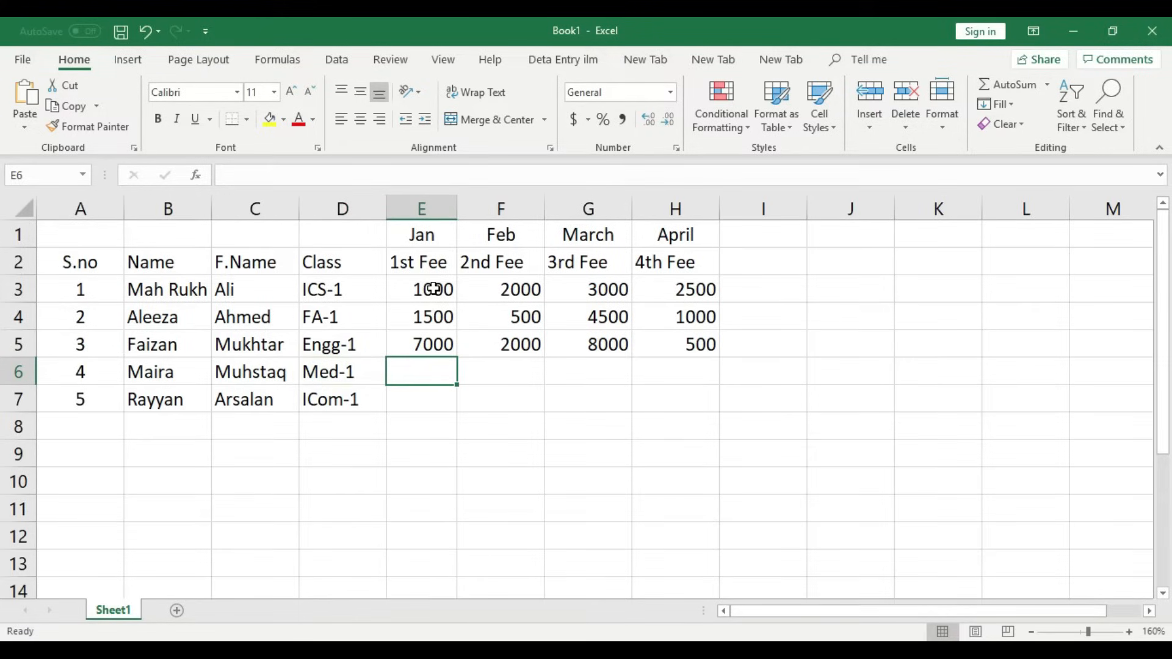
pyautogui.write('500')
pyautogui.press('Tab')
pyautogui.write('1500')
pyautogui.press('Tab')
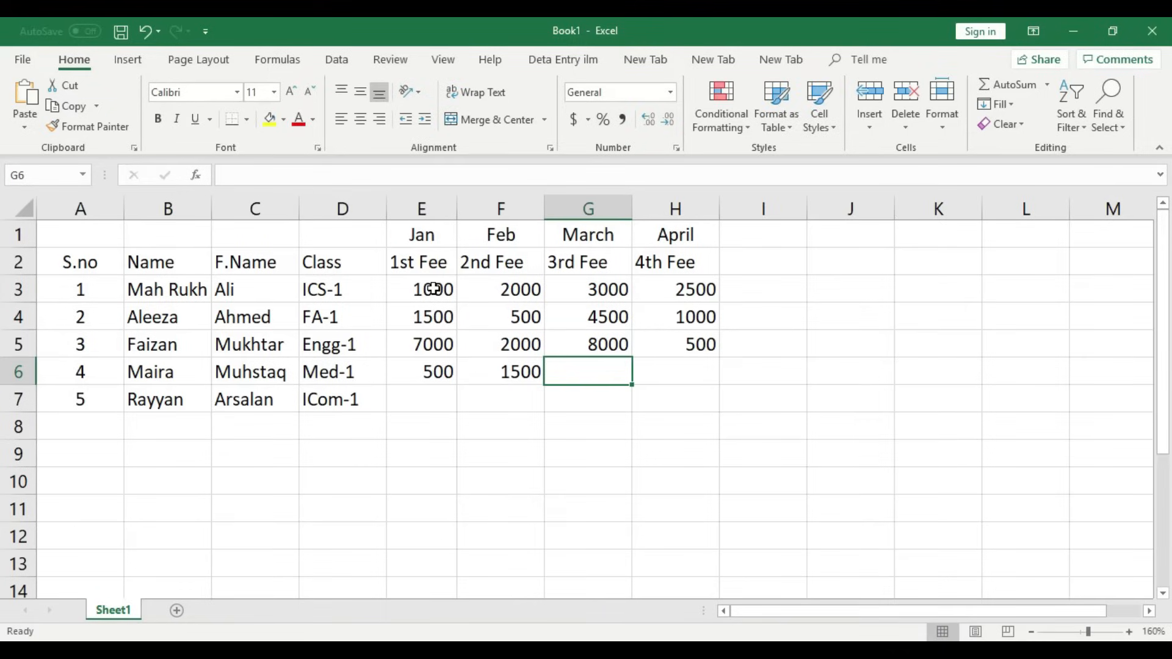
pyautogui.write('300')
pyautogui.press('Tab')
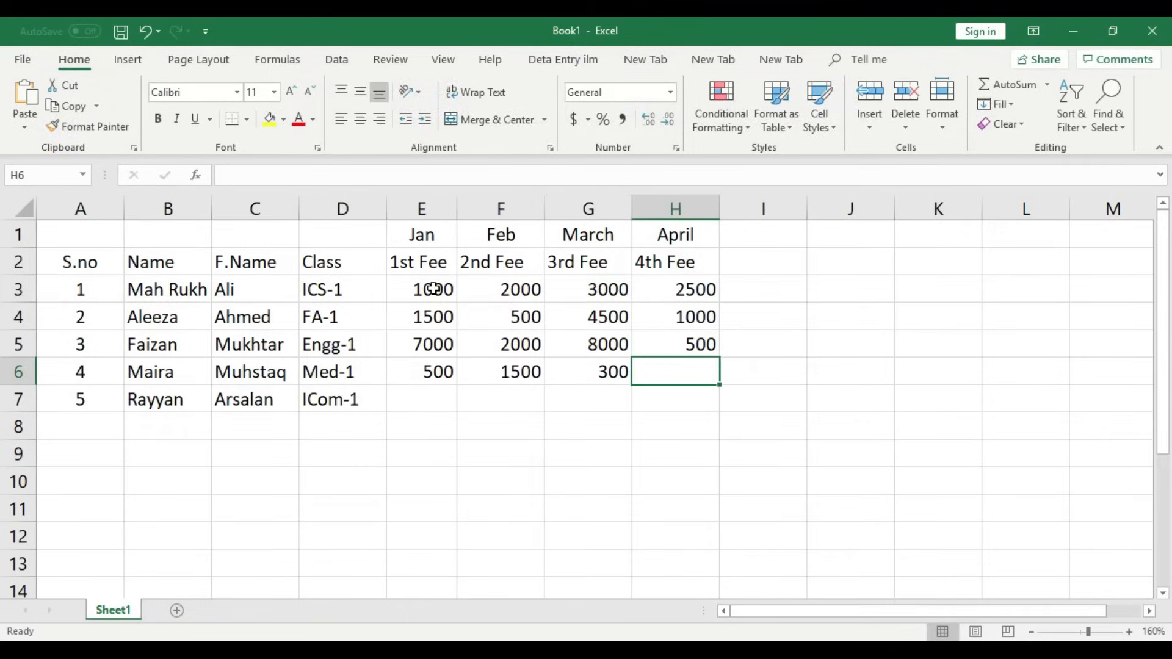
pyautogui.write('200')
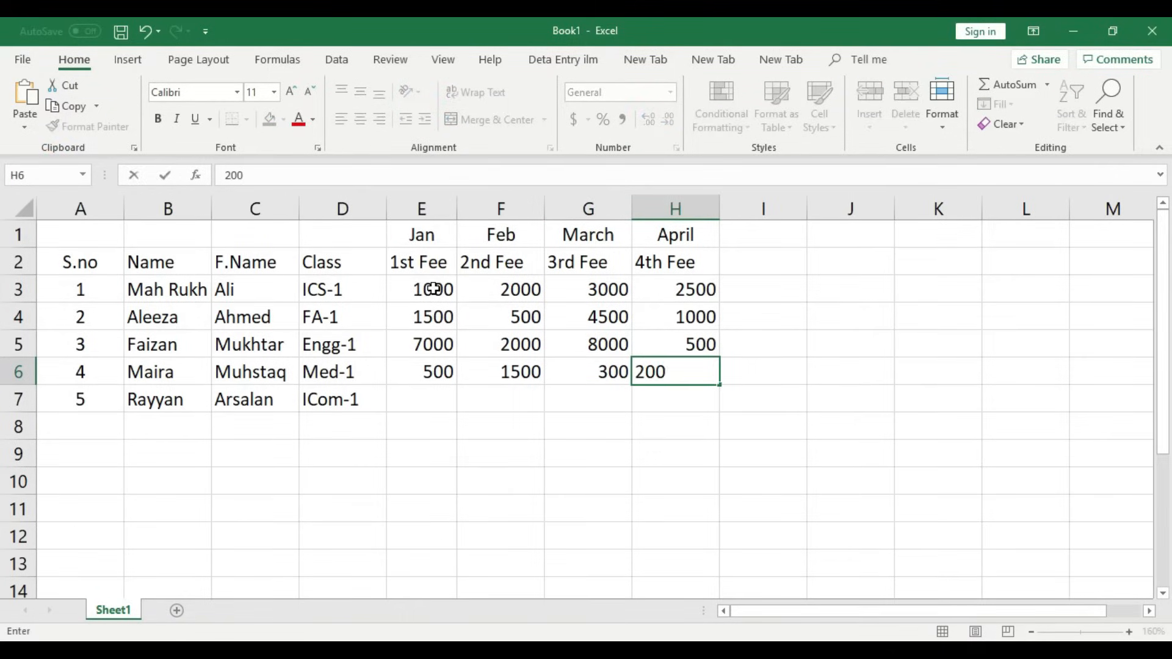
pyautogui.press('Return')
# Enter the fifth student's fees 300, 100, 150 and 400 in E7 to H7.
pyautogui.press('Left')
pyautogui.press('Left')
pyautogui.press('Left')
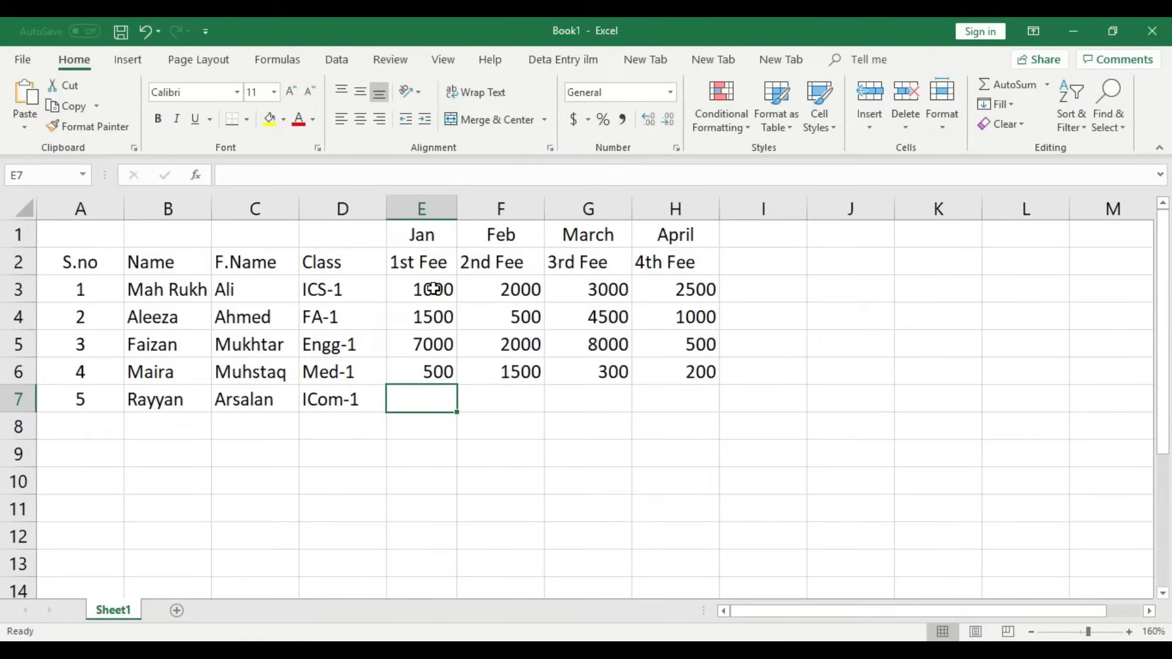
pyautogui.write('300')
pyautogui.press('Tab')
pyautogui.write('100')
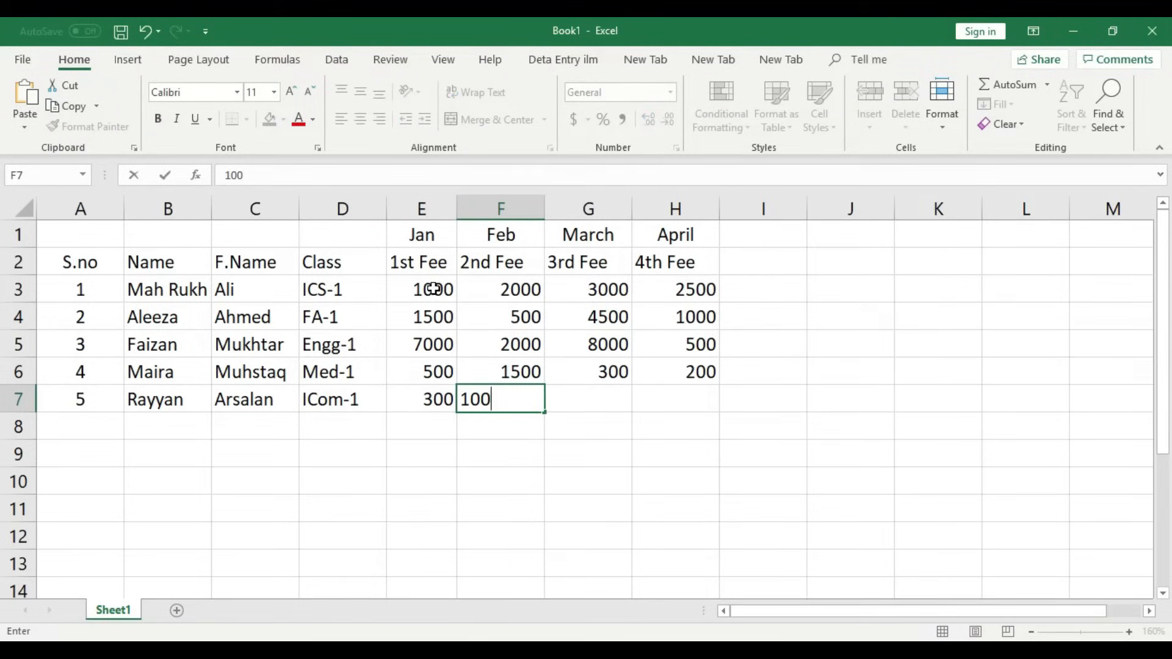
pyautogui.press('Tab')
pyautogui.write('150')
pyautogui.press('Tab')
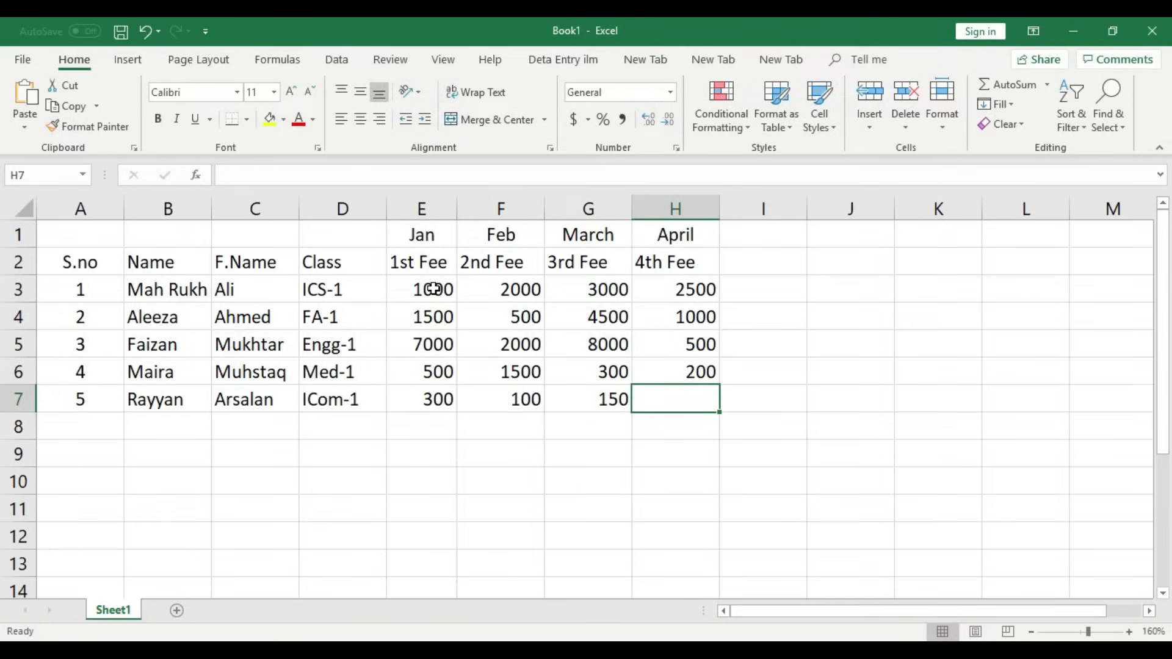
pyautogui.write('400')
pyautogui.press('Tab')
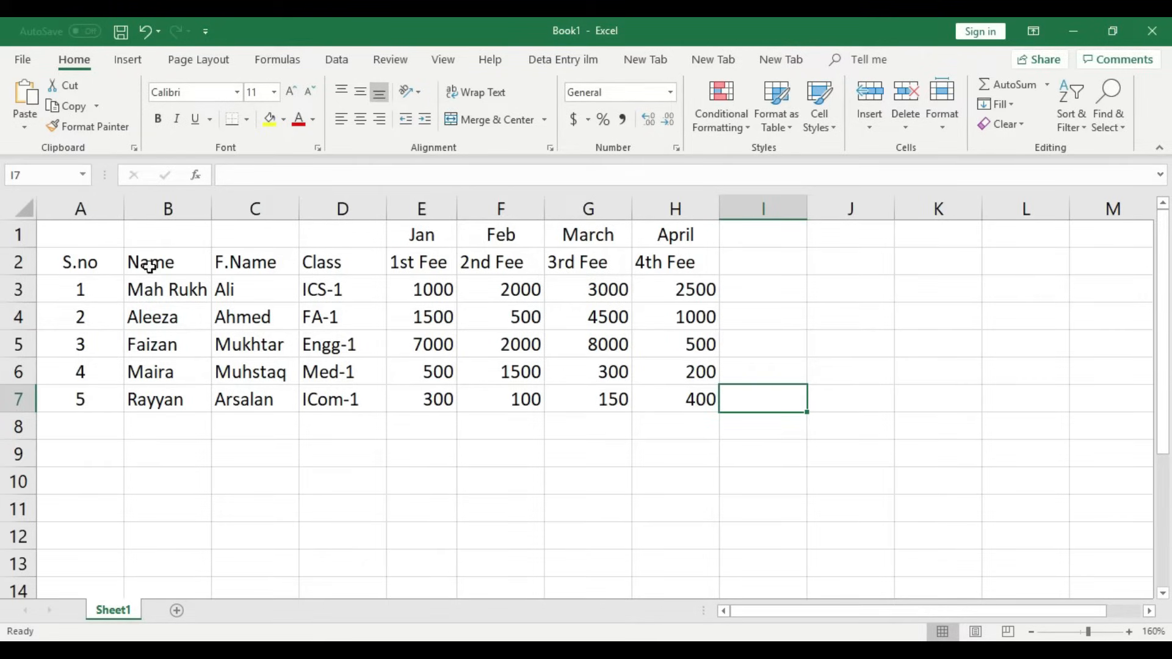
# Review the students' names, fathers' names and classes, and the fee columns under each month from Jan to April.
pyautogui.moveTo(162, 288); pyautogui.dragTo(166, 402)
pyautogui.moveTo(244, 287); pyautogui.dragTo(265, 395)
pyautogui.moveTo(332, 292); pyautogui.dragTo(342, 397)
pyautogui.click(441, 288)
pyautogui.moveTo(442, 288); pyautogui.dragTo(443, 402)
pyautogui.click(421, 229)
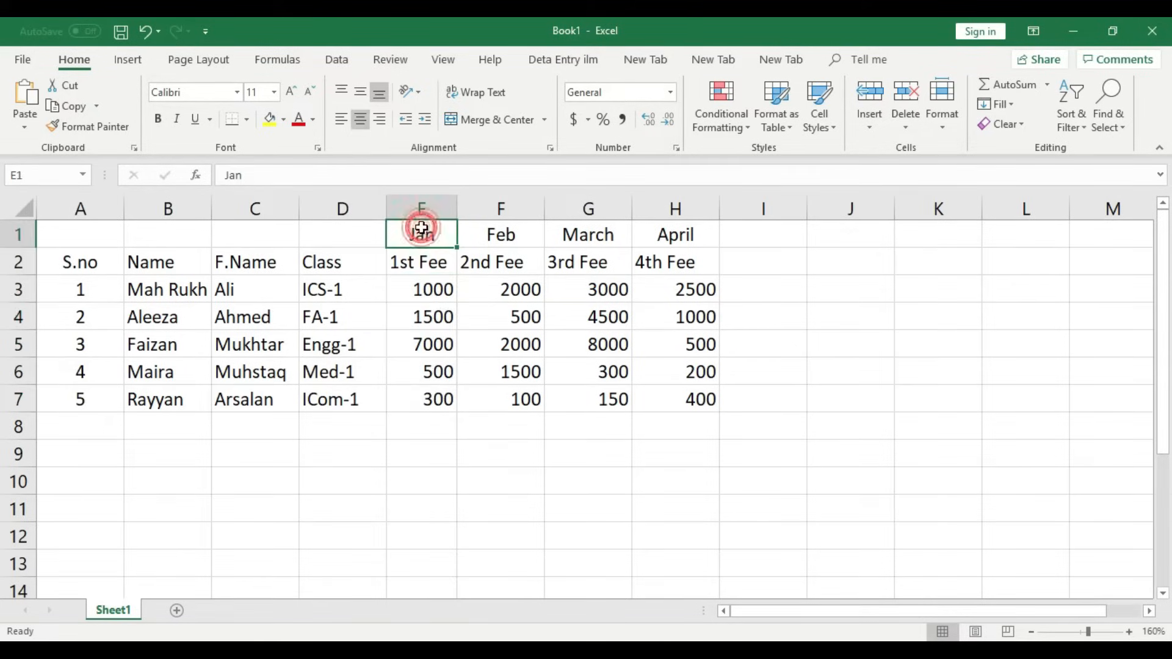
pyautogui.moveTo(492, 262); pyautogui.dragTo(499, 404)
pyautogui.click(502, 236)
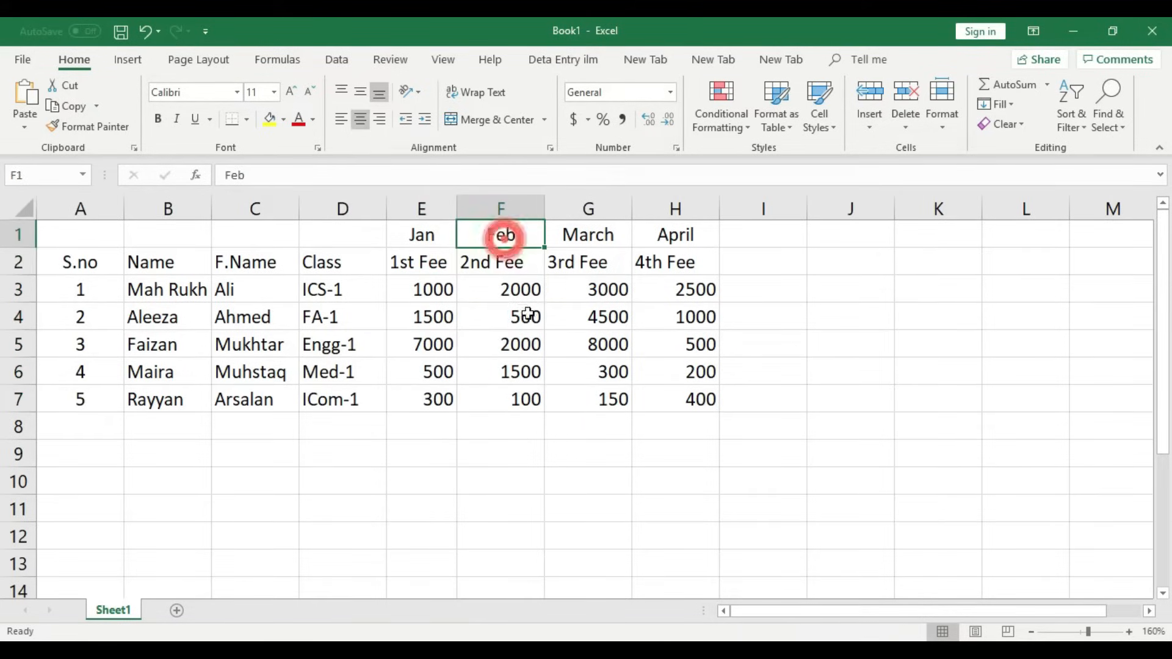
pyautogui.moveTo(595, 264); pyautogui.dragTo(605, 401)
pyautogui.click(588, 235)
pyautogui.moveTo(696, 289); pyautogui.dragTo(696, 401)
pyautogui.click(675, 233)
pyautogui.click(694, 391)
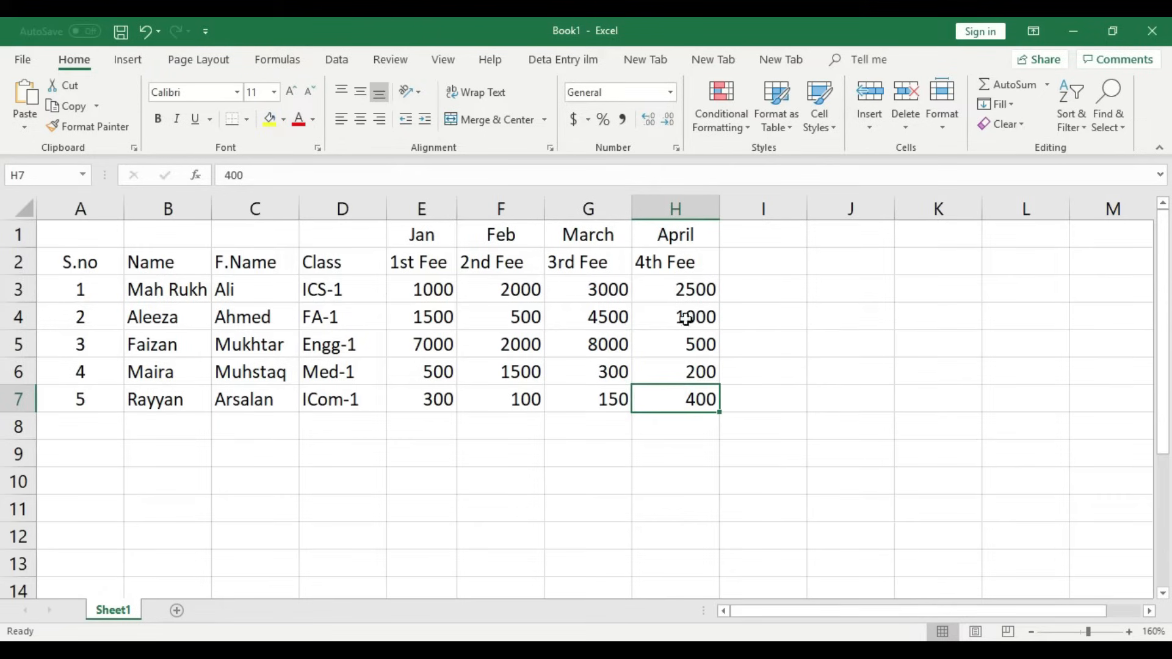
pyautogui.click(752, 449)
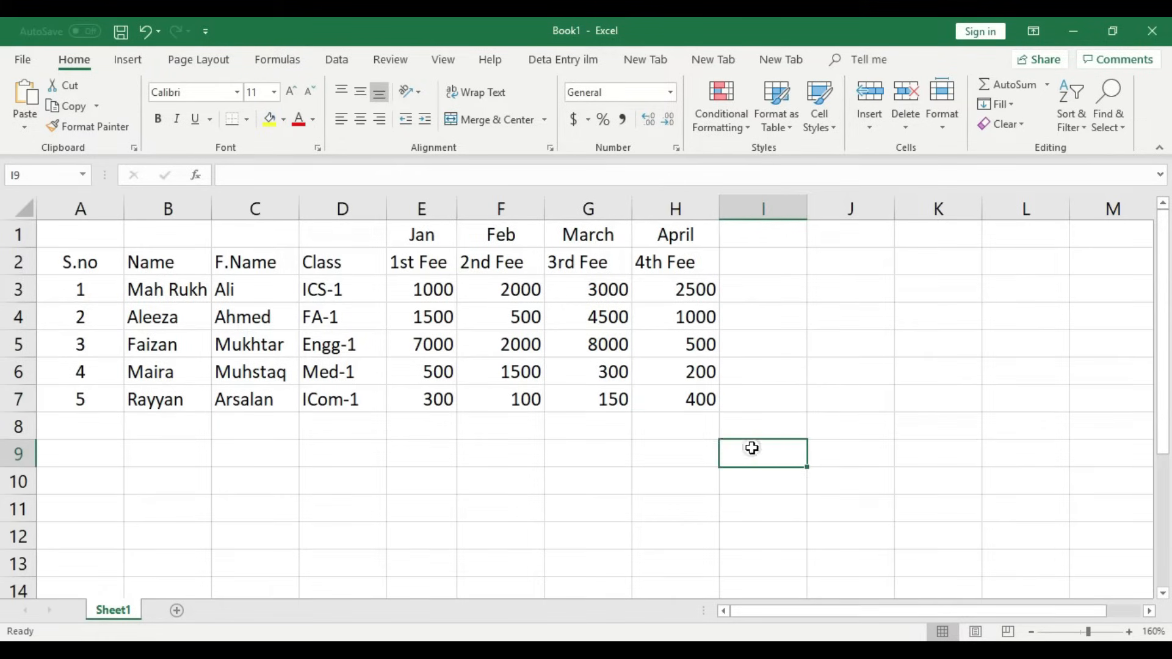
# Examine the first student's fees across row 3 and the April fee entries in column H.
pyautogui.moveTo(433, 291); pyautogui.dragTo(681, 293)
pyautogui.click(781, 292)
pyautogui.moveTo(428, 291); pyautogui.dragTo(746, 295)
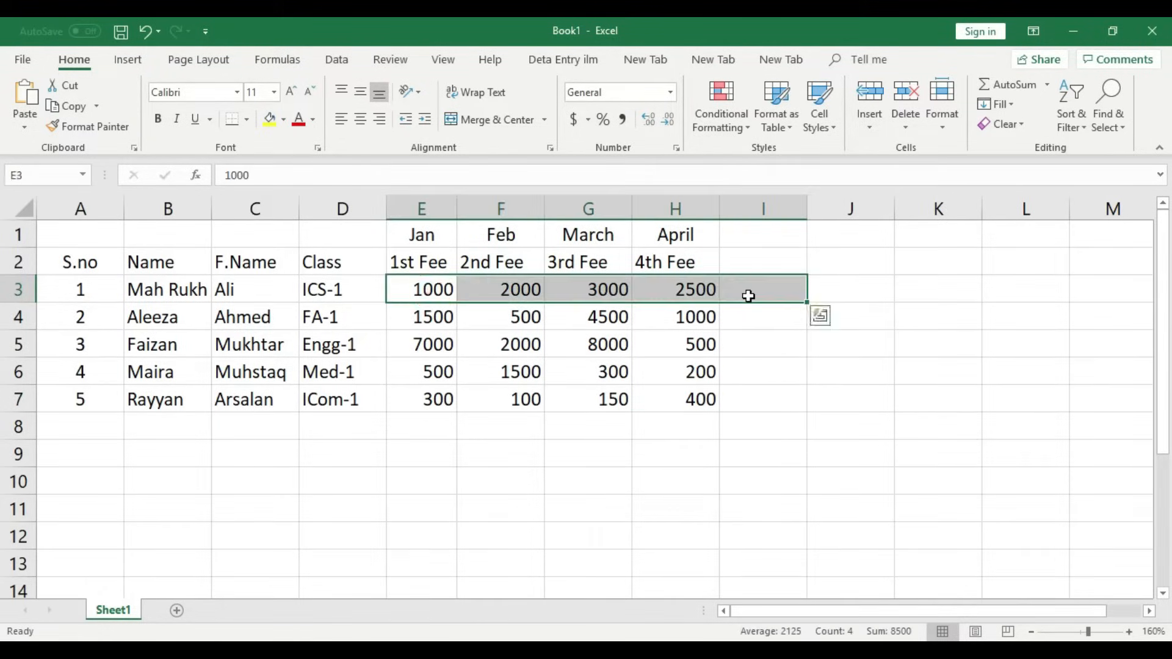
pyautogui.click(434, 372)
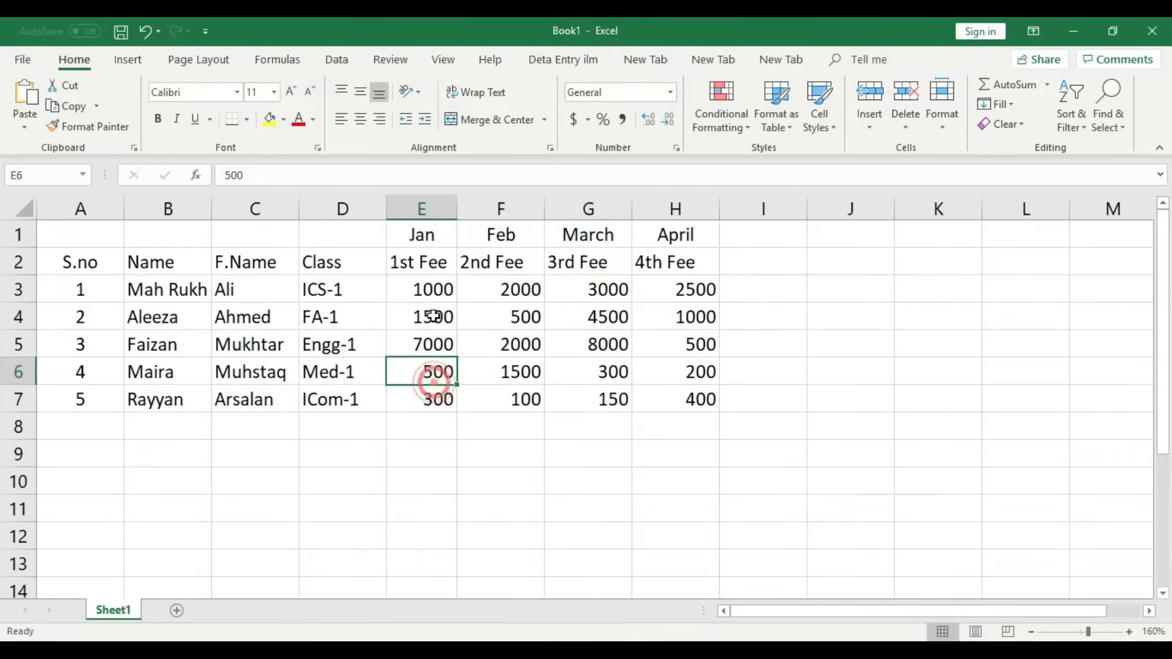
pyautogui.click(765, 407)
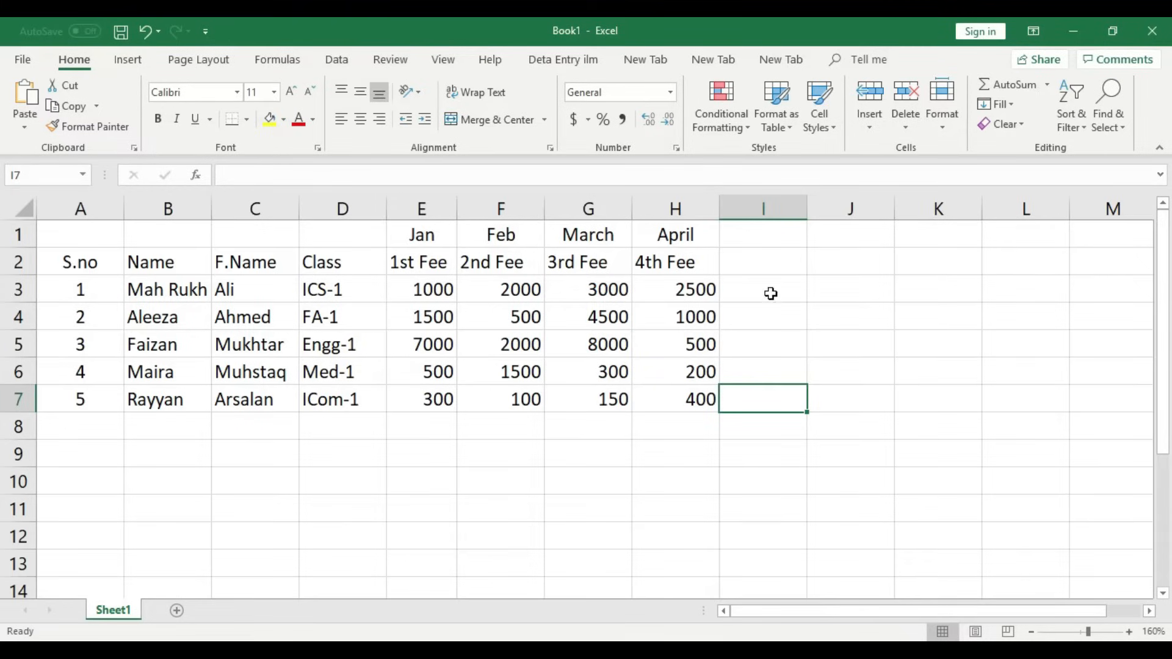
pyautogui.click(701, 292)
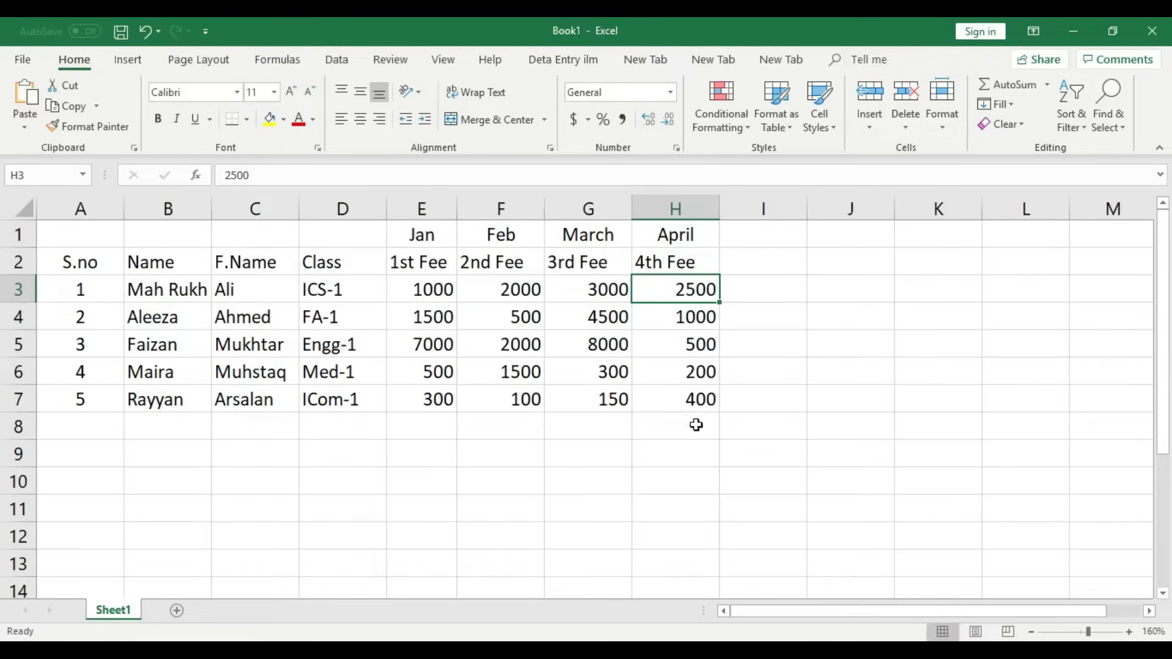
pyautogui.click(687, 197)
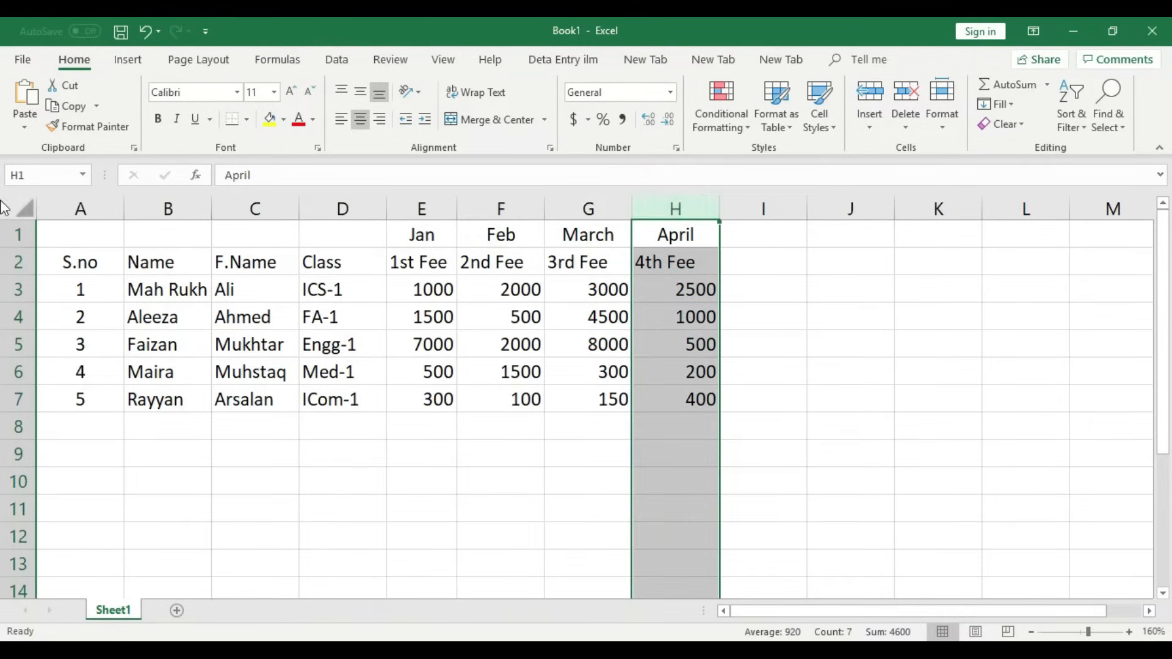
pyautogui.click(20, 261)
pyautogui.click(674, 296)
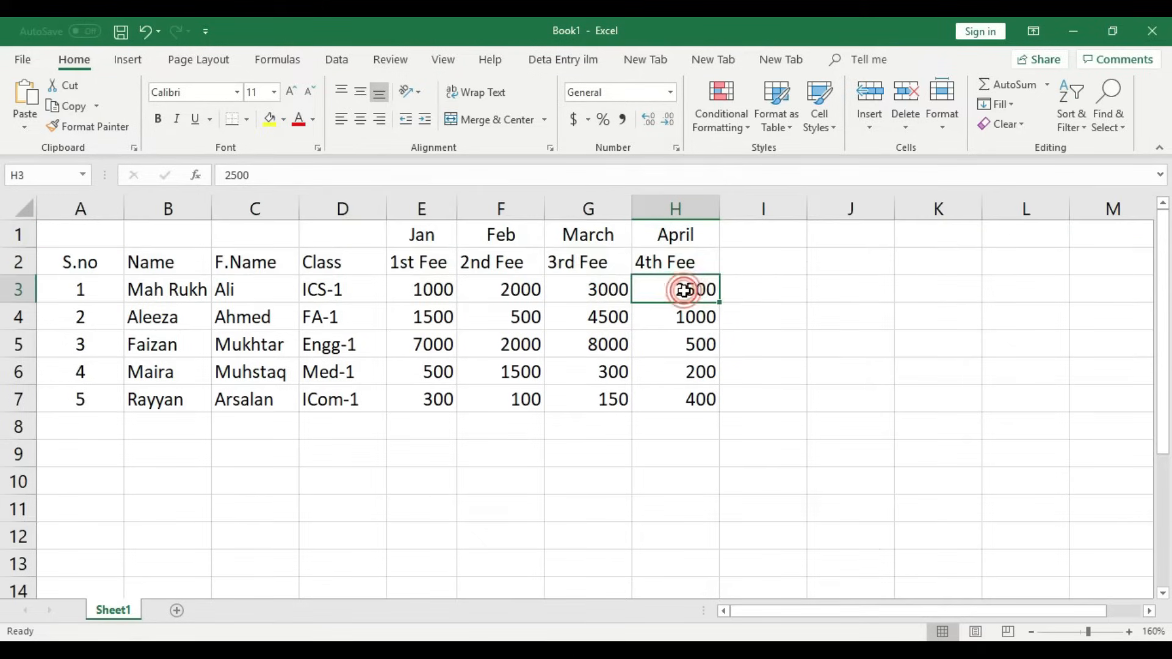
pyautogui.click(695, 321)
pyautogui.click(679, 206)
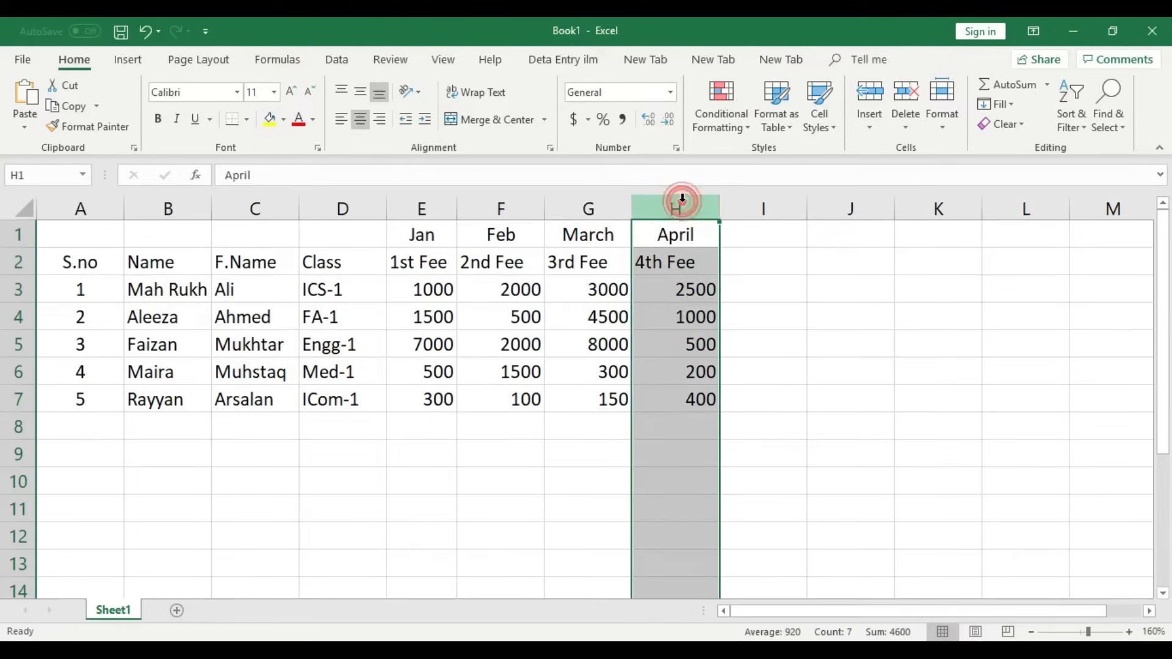
pyautogui.click(690, 317)
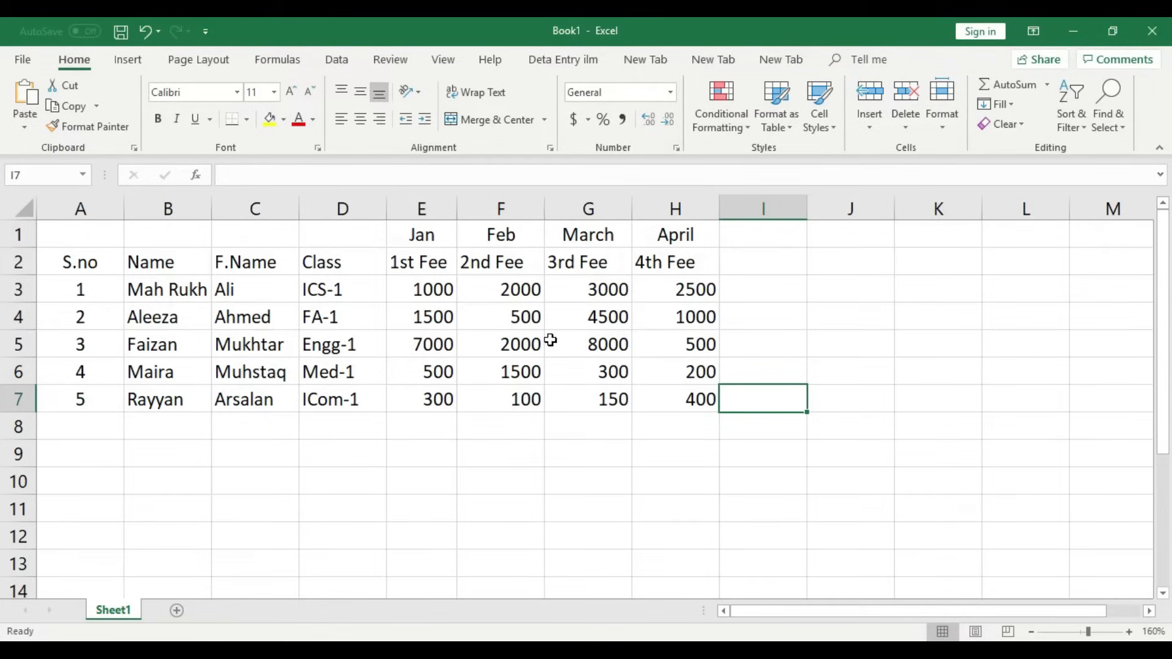
# Review the first student's fees across E3 to H3 and the Jan, Feb, March and April fee columns.
pyautogui.click(177, 292)
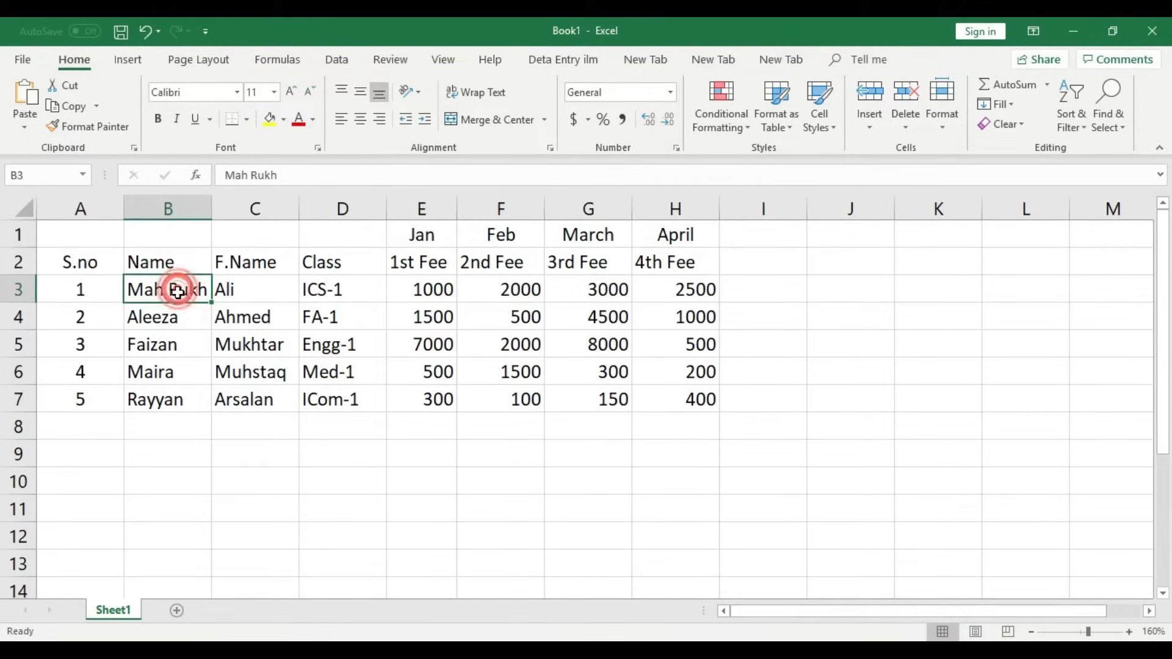
pyautogui.click(410, 289)
pyautogui.moveTo(410, 290); pyautogui.dragTo(687, 290)
pyautogui.moveTo(421, 232); pyautogui.dragTo(426, 400)
pyautogui.moveTo(497, 232); pyautogui.dragTo(497, 396)
pyautogui.moveTo(604, 233); pyautogui.dragTo(611, 405)
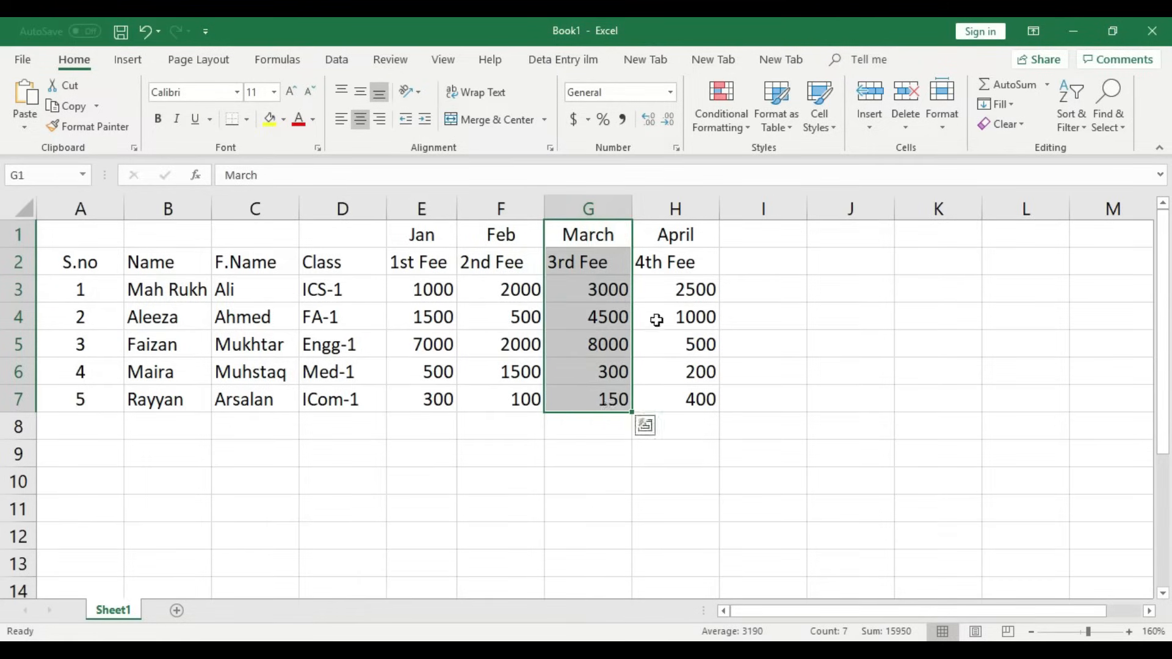
pyautogui.moveTo(672, 232); pyautogui.dragTo(676, 402)
pyautogui.click(412, 288)
pyautogui.moveTo(412, 288); pyautogui.dragTo(687, 293)
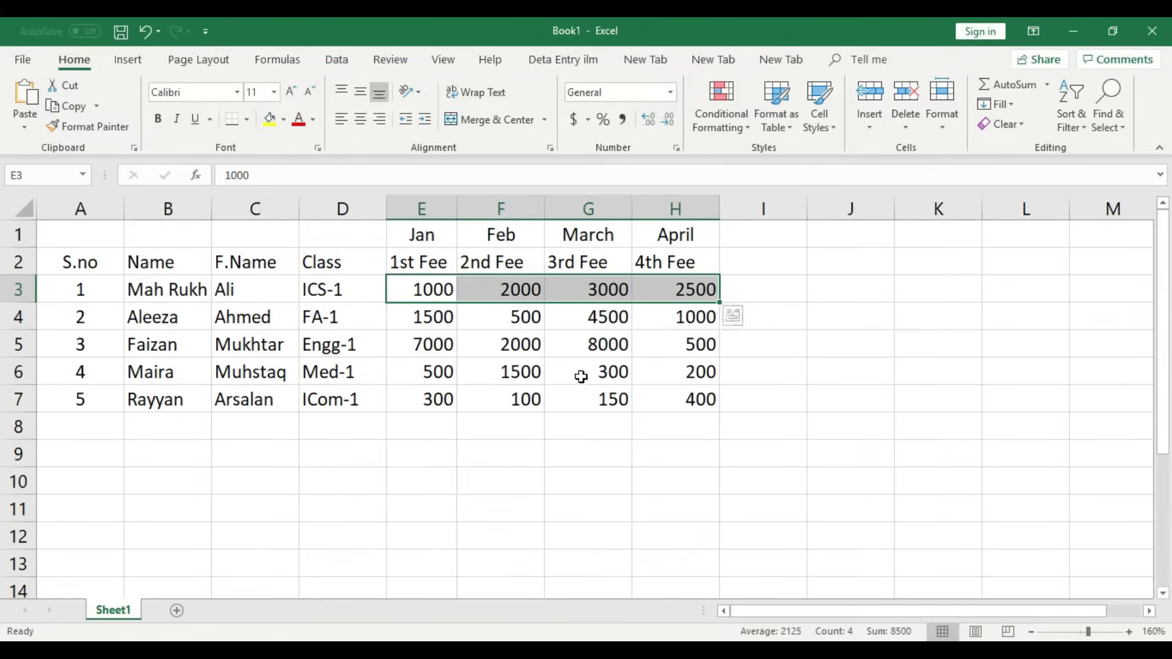
# Examine each monthly fee column again, from Jan in column E to April in column H.
pyautogui.click(472, 398)
pyautogui.moveTo(428, 234); pyautogui.dragTo(434, 433)
pyautogui.click(450, 457)
pyautogui.moveTo(438, 246); pyautogui.dragTo(429, 432)
pyautogui.click(421, 458)
pyautogui.moveTo(506, 235); pyautogui.dragTo(523, 397)
pyautogui.moveTo(588, 235); pyautogui.dragTo(607, 419)
pyautogui.moveTo(672, 235); pyautogui.dragTo(677, 428)
pyautogui.click(693, 452)
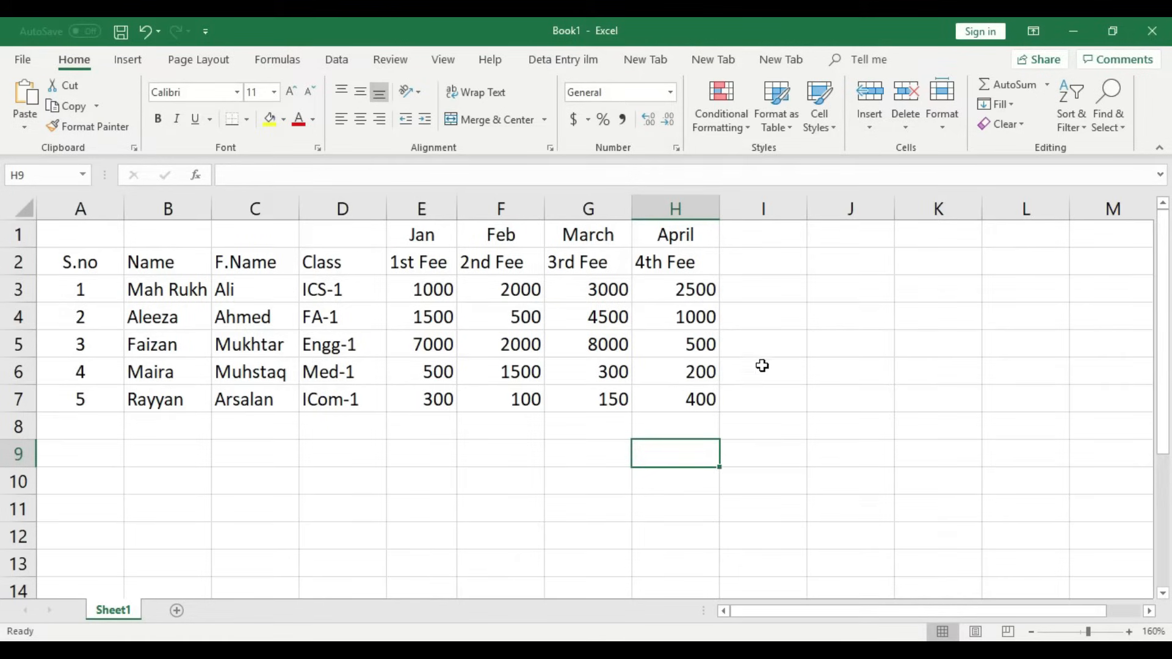
# Inspect the first student's four monthly fee cells in row 3 and the columns E to H that contain them.
pyautogui.click(159, 290)
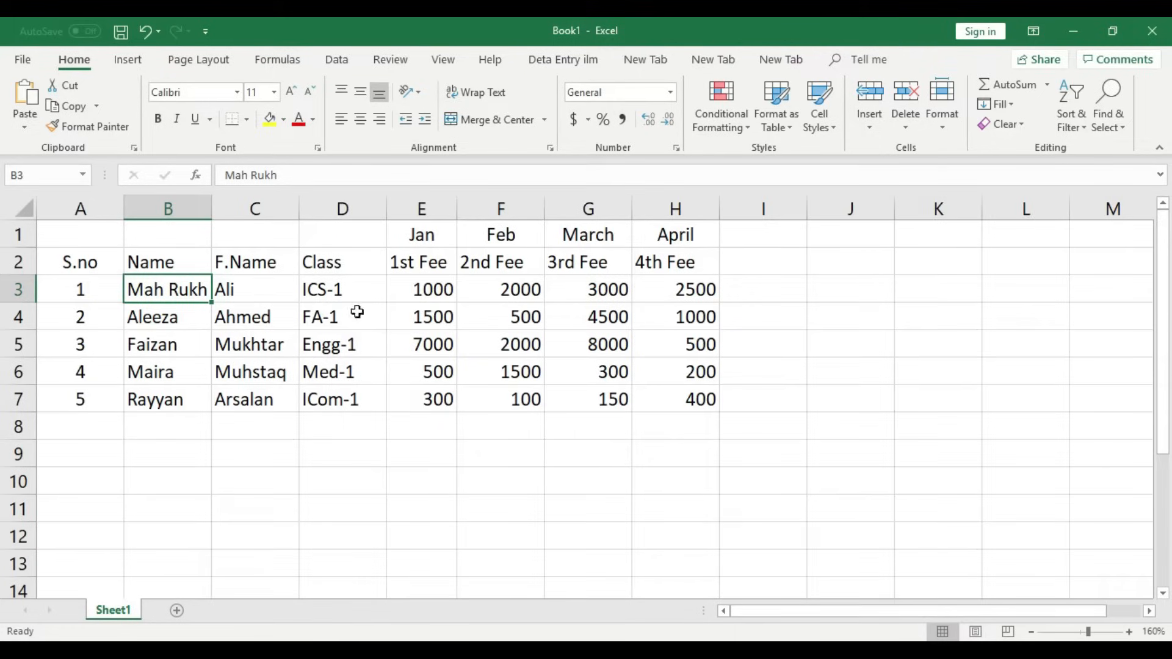
pyautogui.click(433, 294)
pyautogui.click(512, 290)
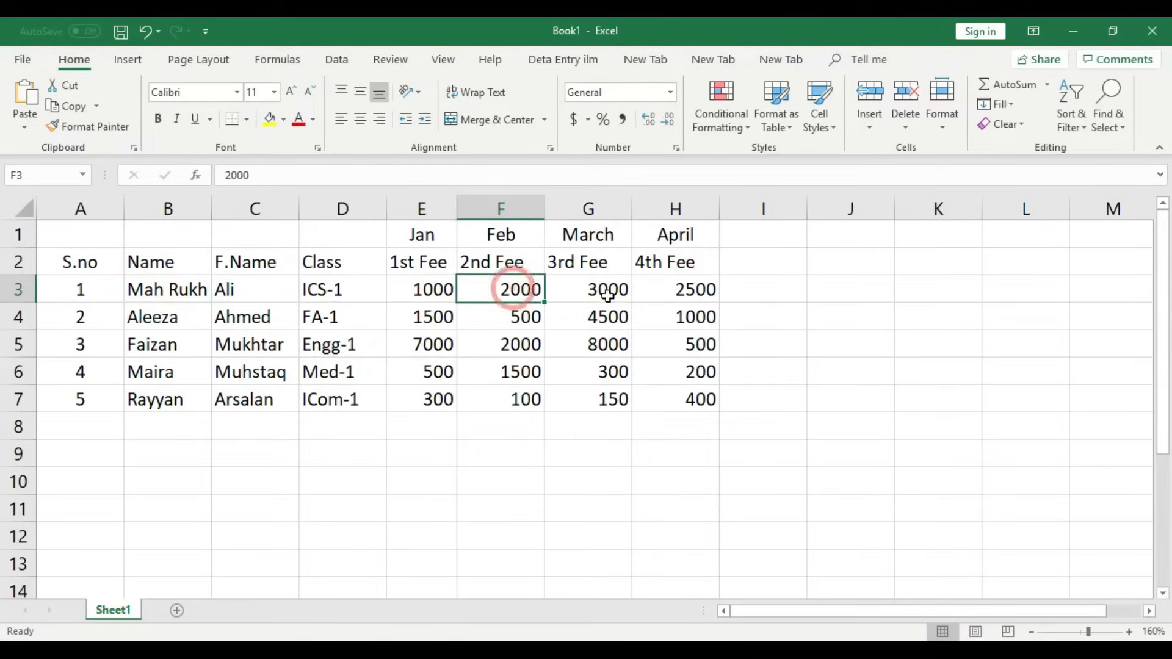
pyautogui.click(589, 296)
pyautogui.click(694, 292)
pyautogui.click(440, 200)
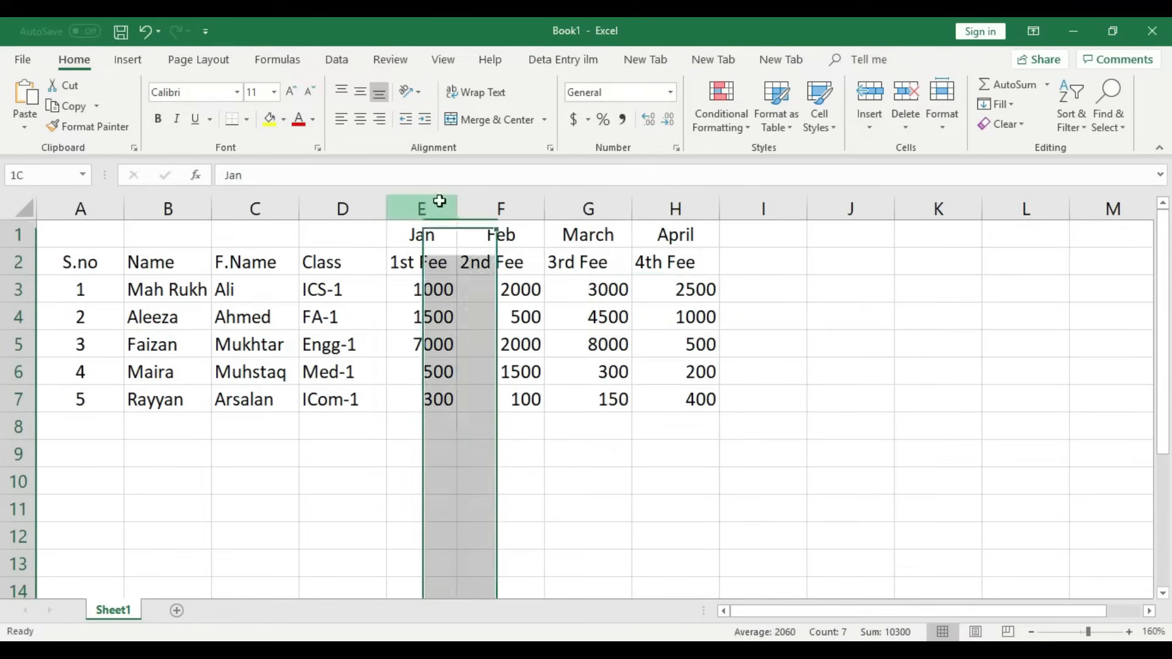
pyautogui.click(434, 292)
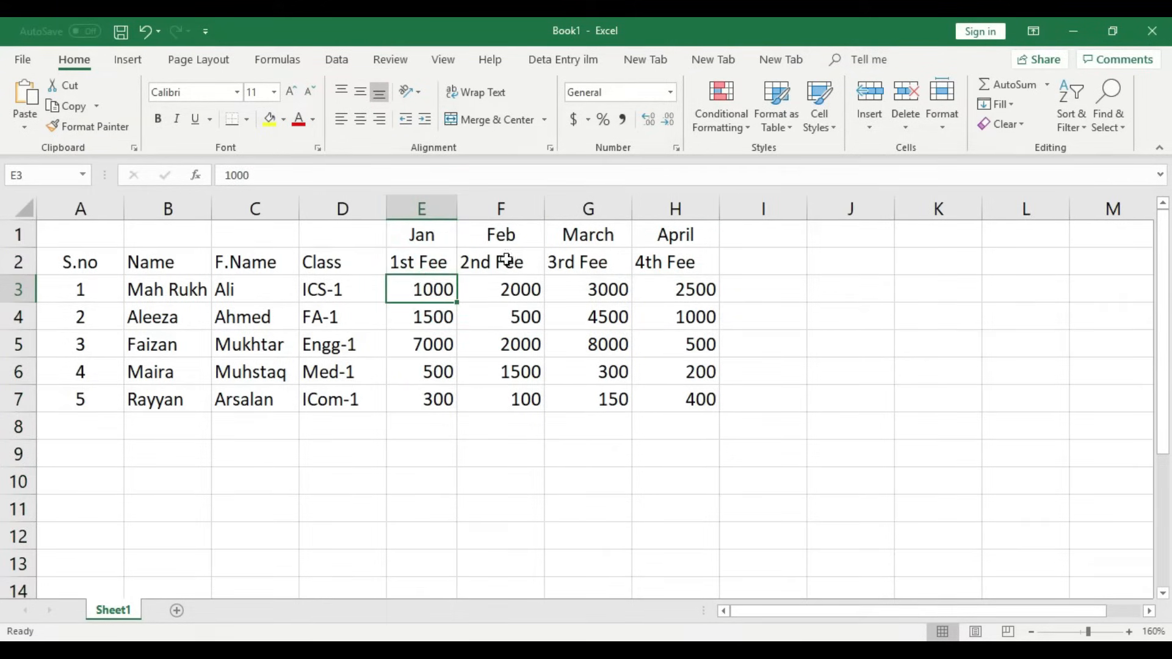
pyautogui.click(669, 288)
pyautogui.moveTo(421, 206); pyautogui.dragTo(641, 201)
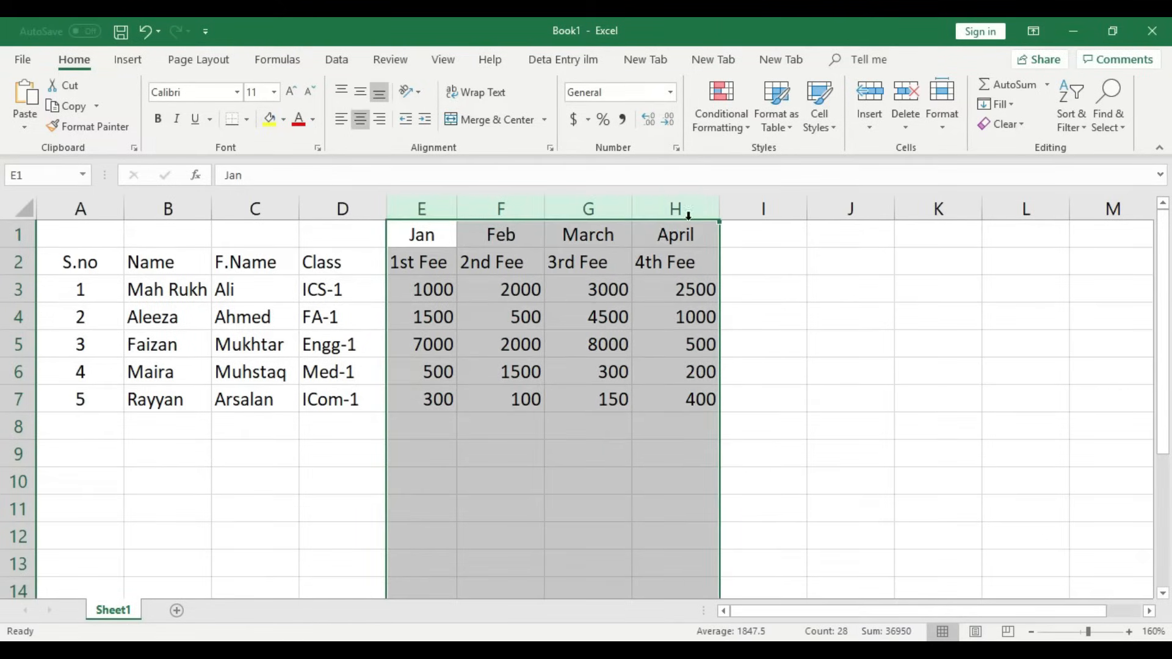
pyautogui.click(698, 291)
pyautogui.click(440, 290)
pyautogui.click(503, 289)
pyautogui.click(586, 288)
pyautogui.click(678, 288)
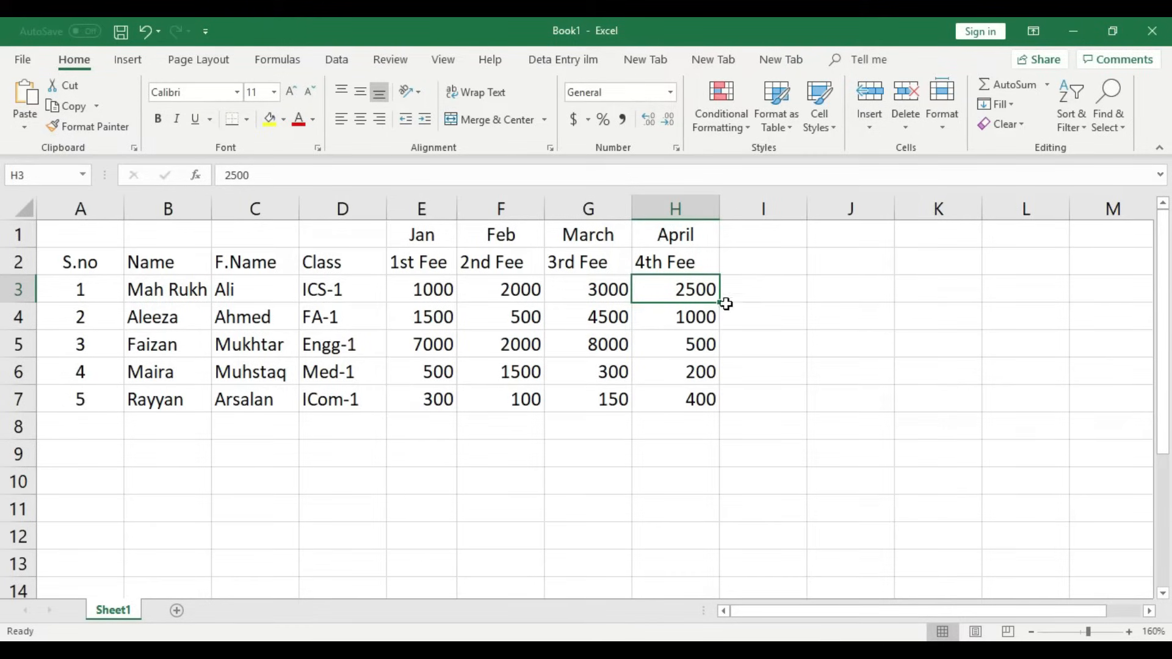
# Total the first student's January to April fees in I3 with the formula =SUM(E3:H3).
pyautogui.click(786, 294)
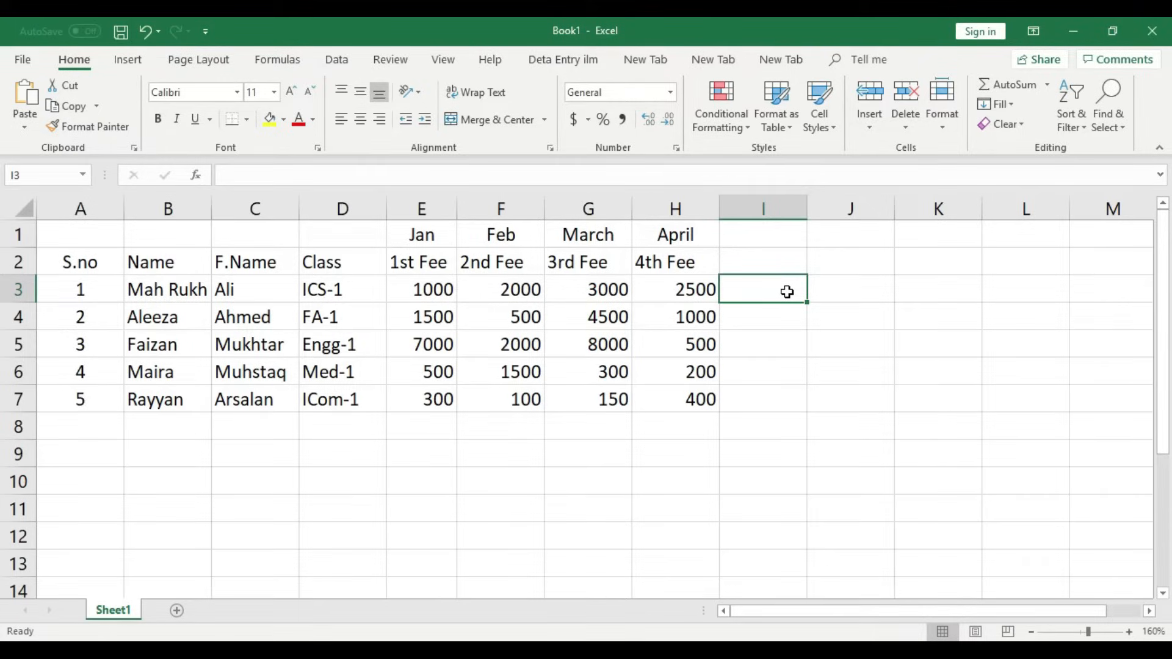
pyautogui.write('=')
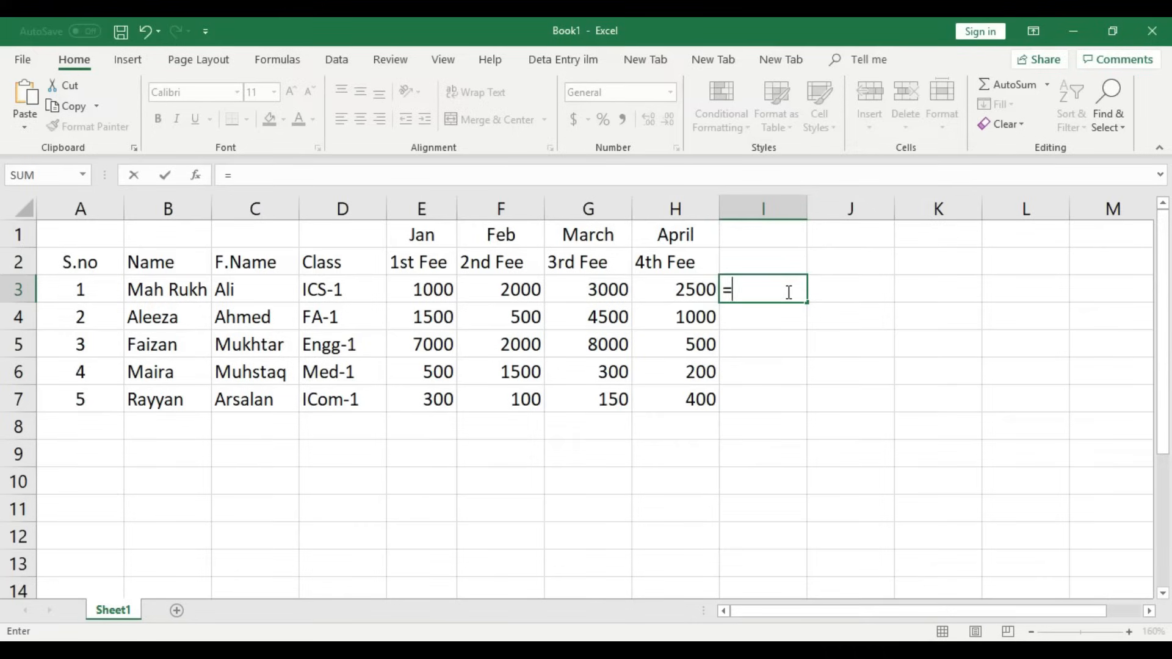
pyautogui.write('sum')
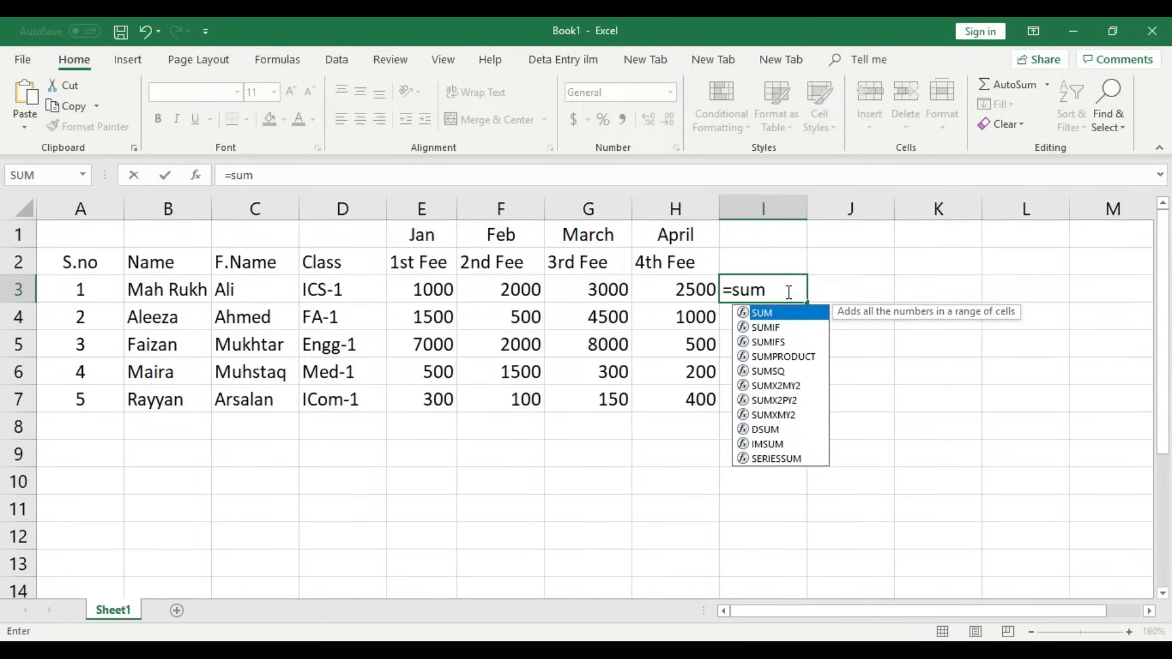
pyautogui.write('(')
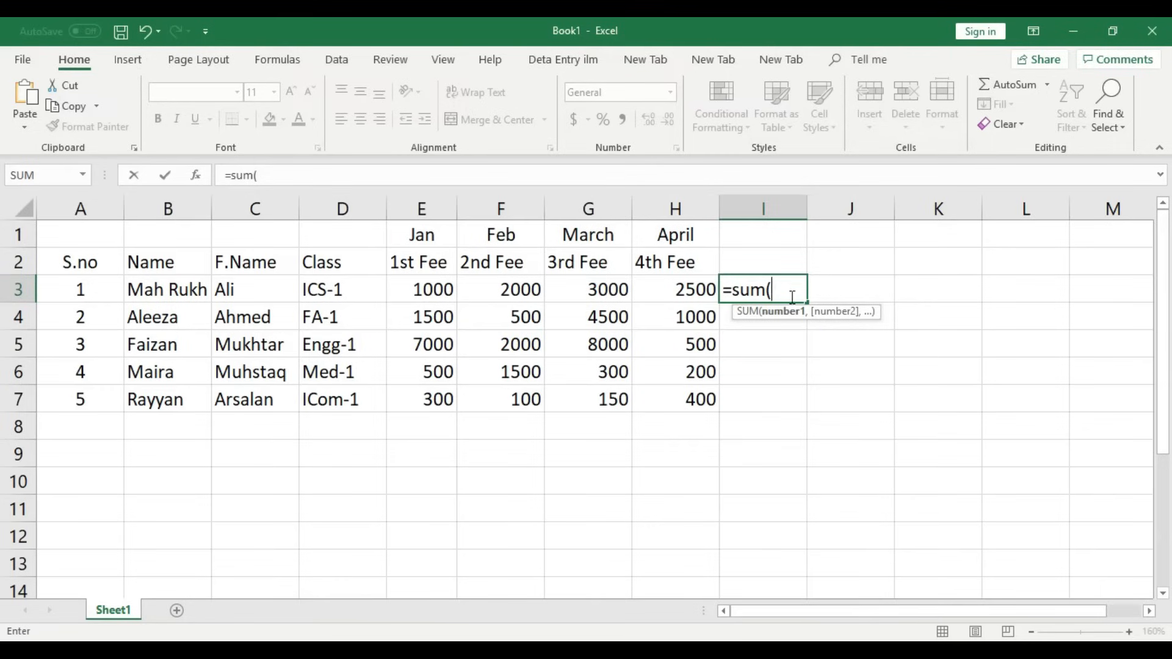
pyautogui.write('e')
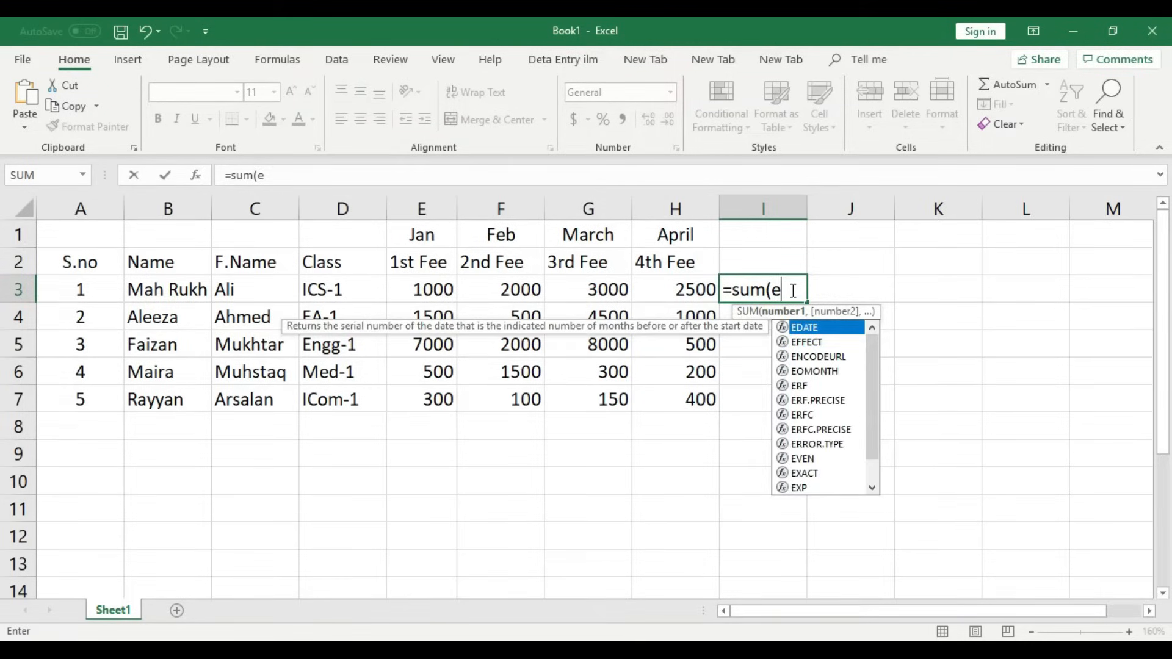
pyautogui.press('BackSpace')
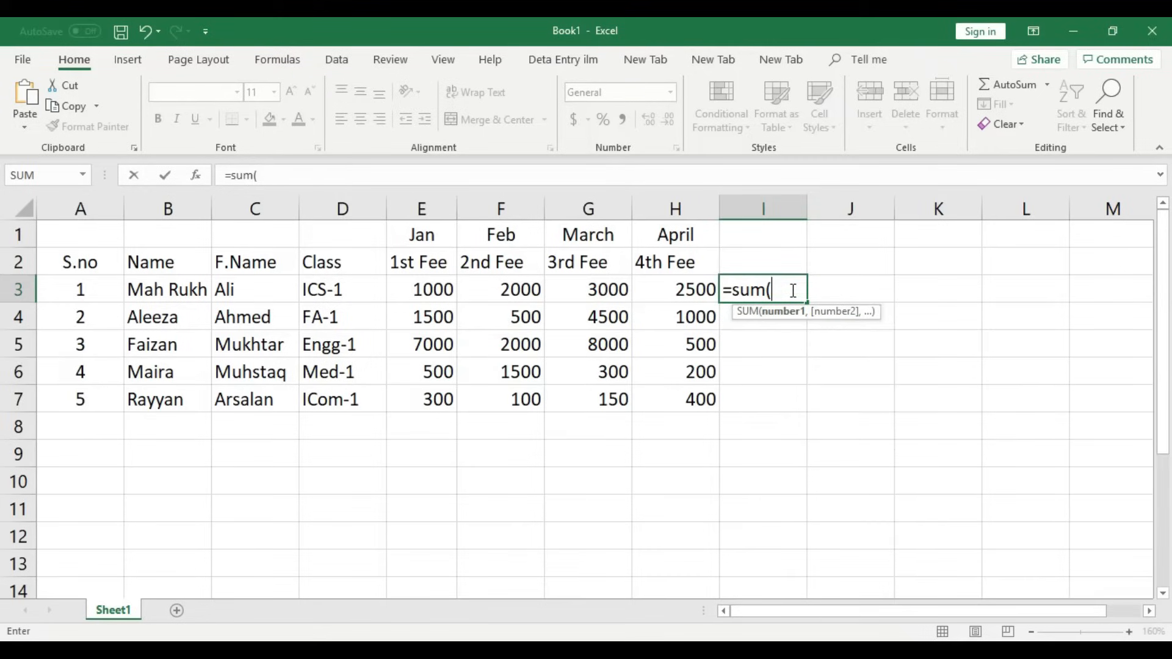
pyautogui.write('E')
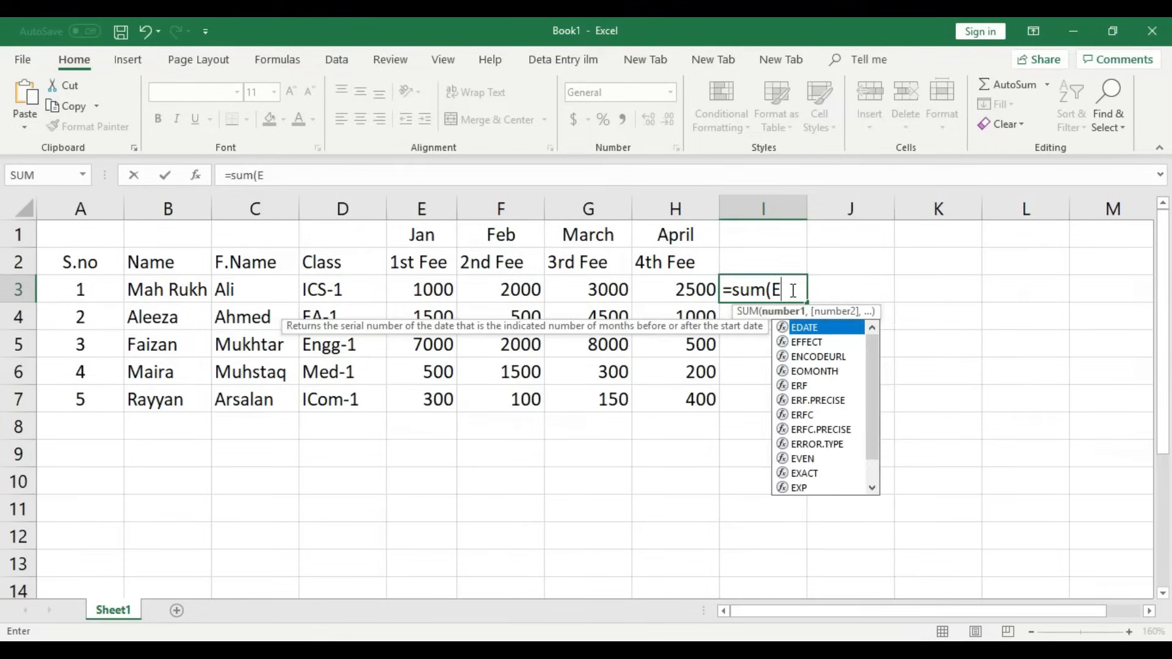
pyautogui.write('3:')
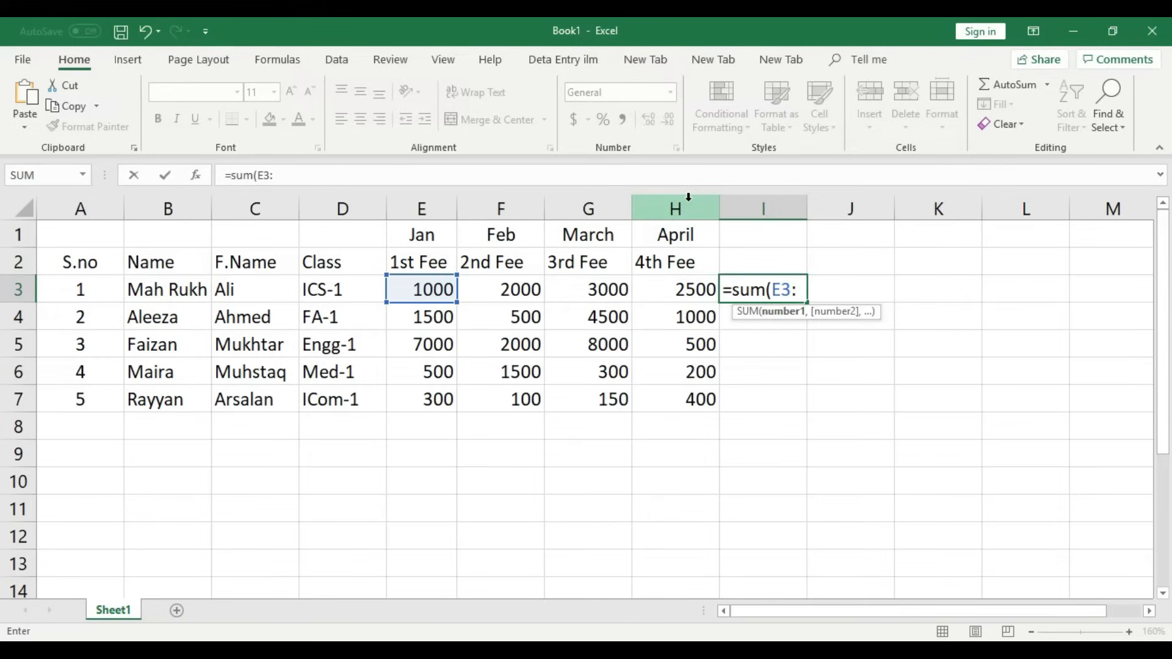
pyautogui.write('H')
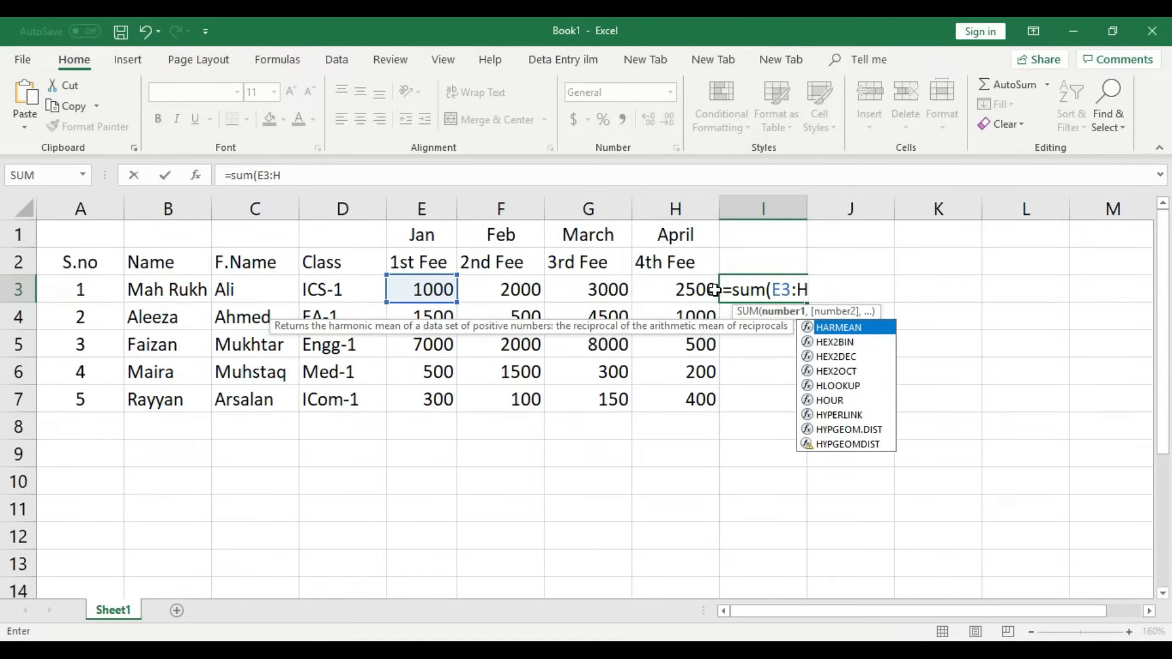
pyautogui.write('3')
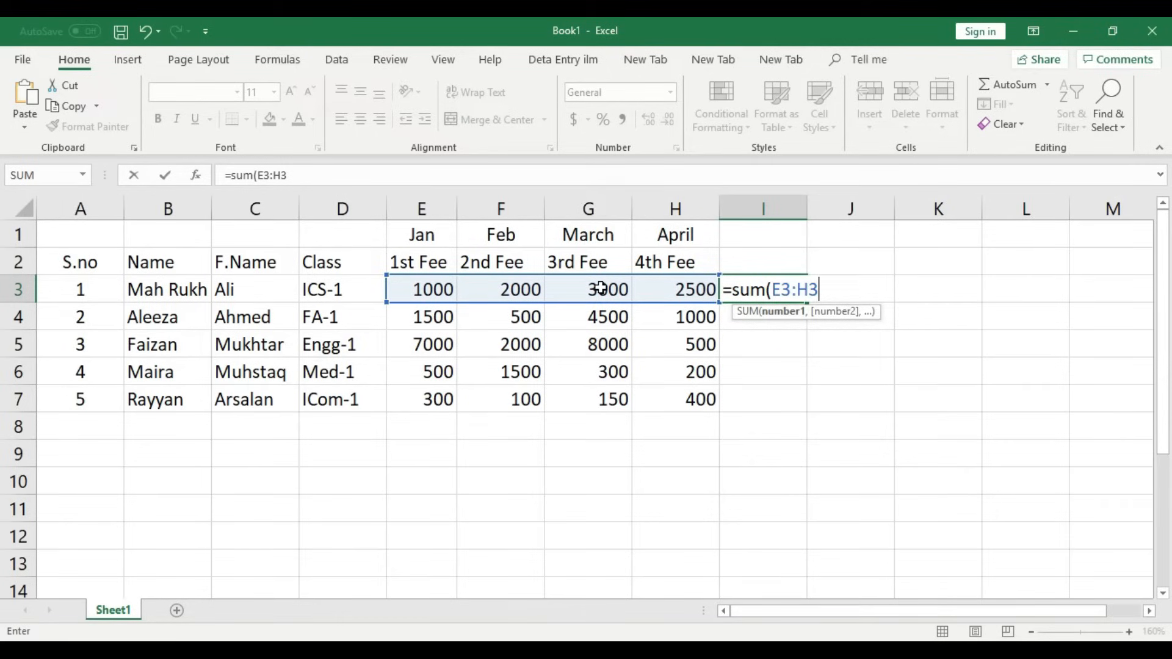
pyautogui.write(')')
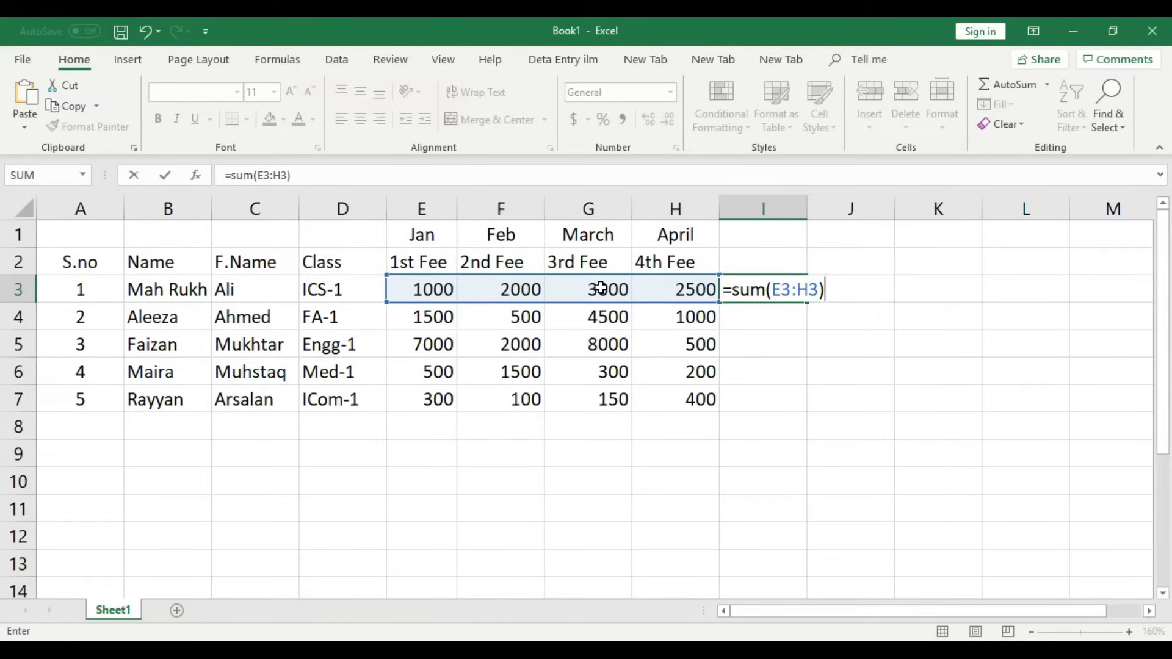
pyautogui.press('Return')
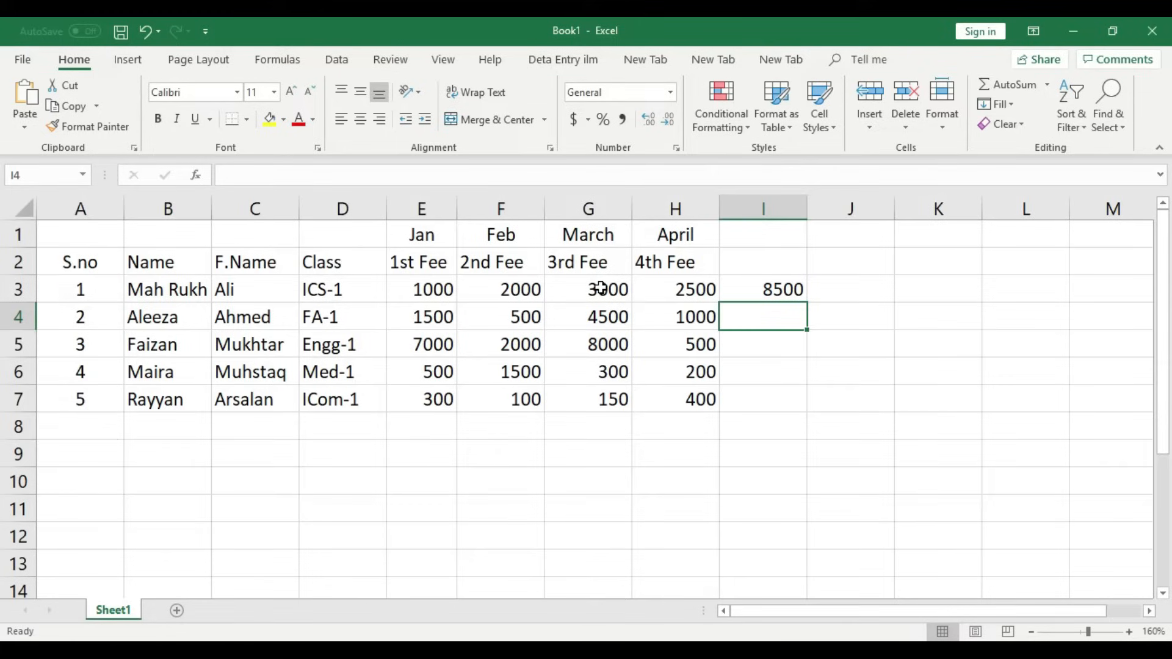
# Check the first student's fee total formula in I3 and clear it from the cell.
pyautogui.click(780, 290)
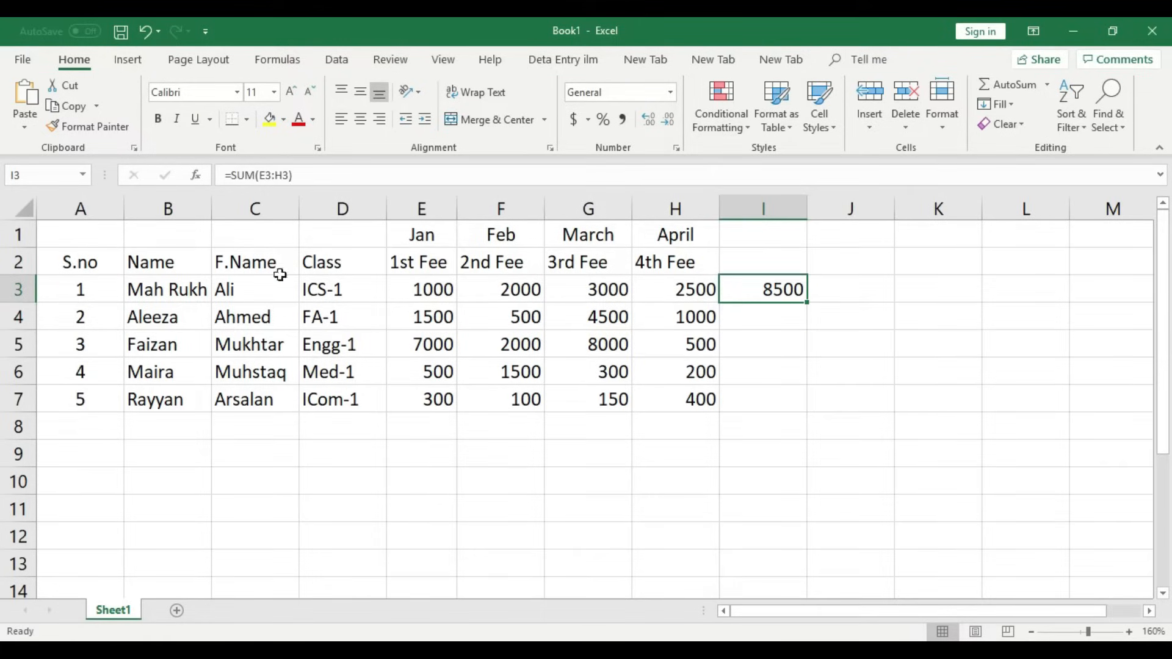
pyautogui.click(177, 289)
pyautogui.click(763, 288)
pyautogui.press('Delete')
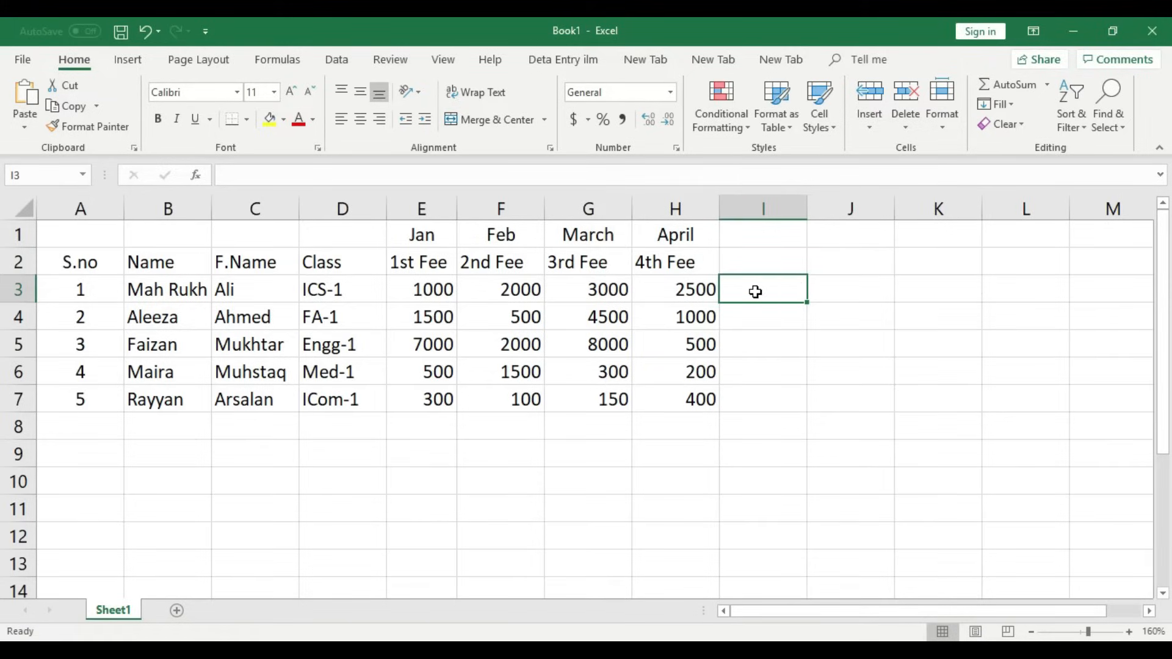
pyautogui.click(767, 365)
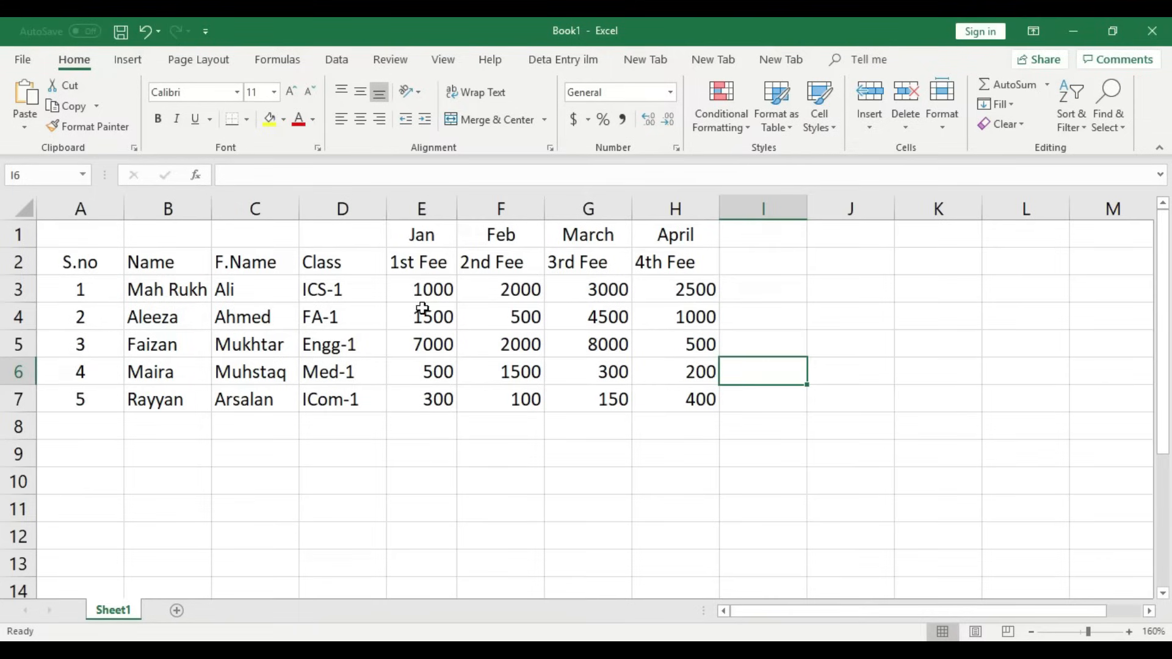
# Examine the first student's fee cells from E3 to H3 and match them to column letters E, F, G and H.
pyautogui.click(427, 290)
pyautogui.click(519, 290)
pyautogui.click(604, 289)
pyautogui.click(694, 289)
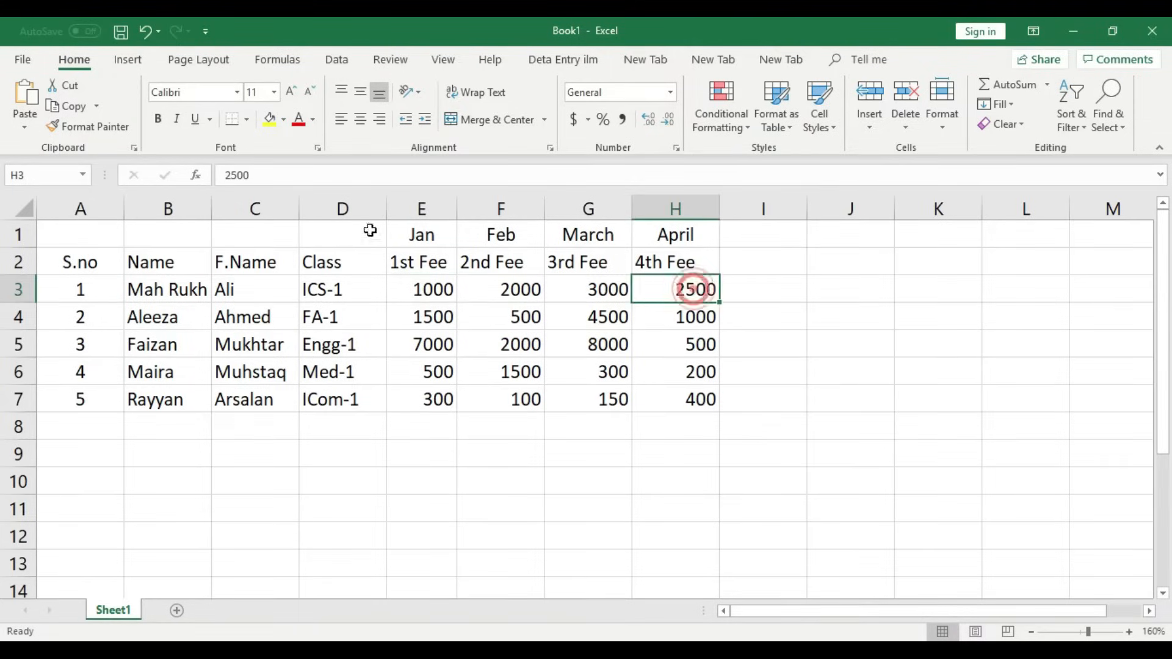
pyautogui.click(427, 207)
pyautogui.click(518, 206)
pyautogui.click(598, 208)
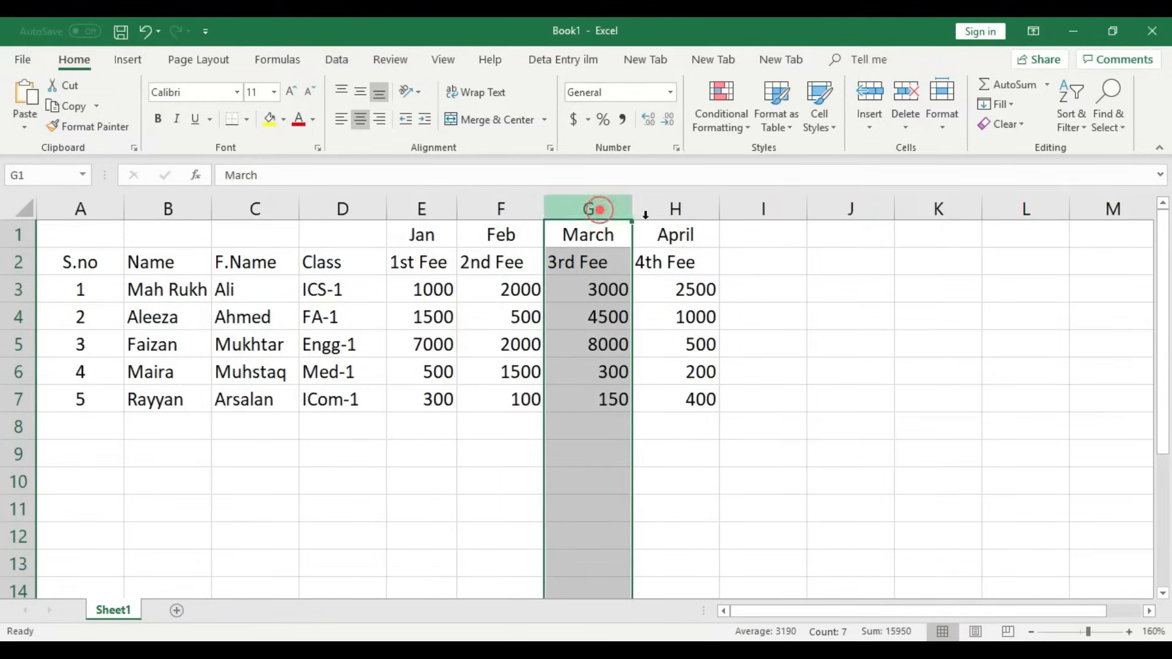
pyautogui.click(686, 209)
# Identify the column and row of the first student's January fee, and trace the fees along row 3 to the empty cell I3.
pyautogui.click(427, 237)
pyautogui.click(426, 261)
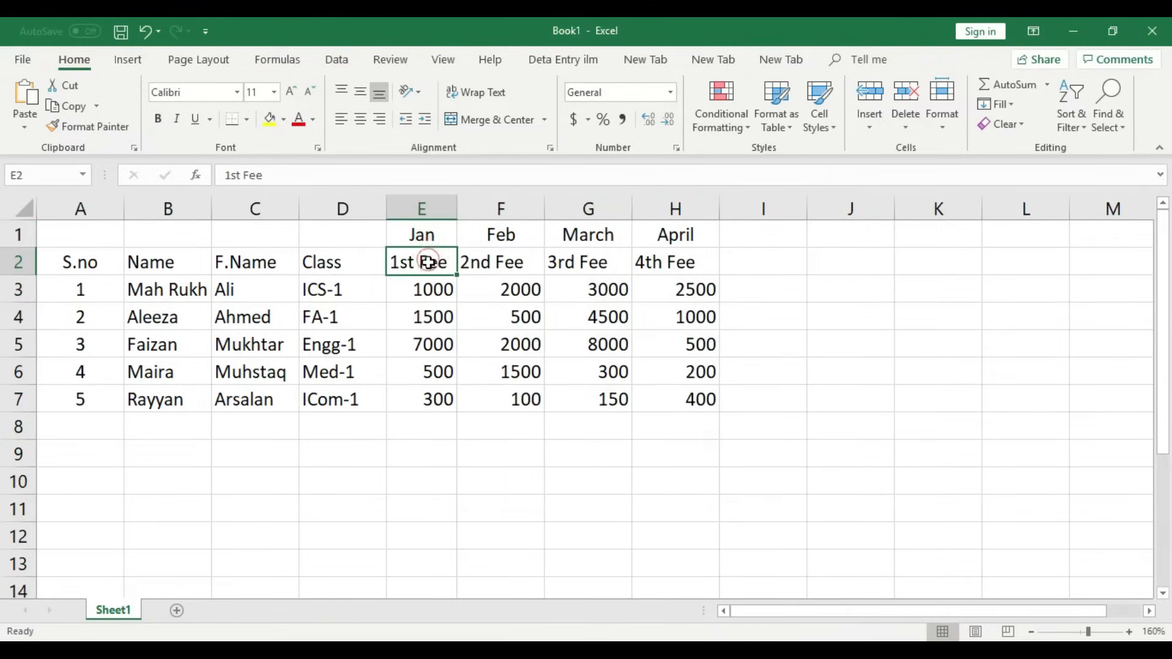
pyautogui.click(423, 207)
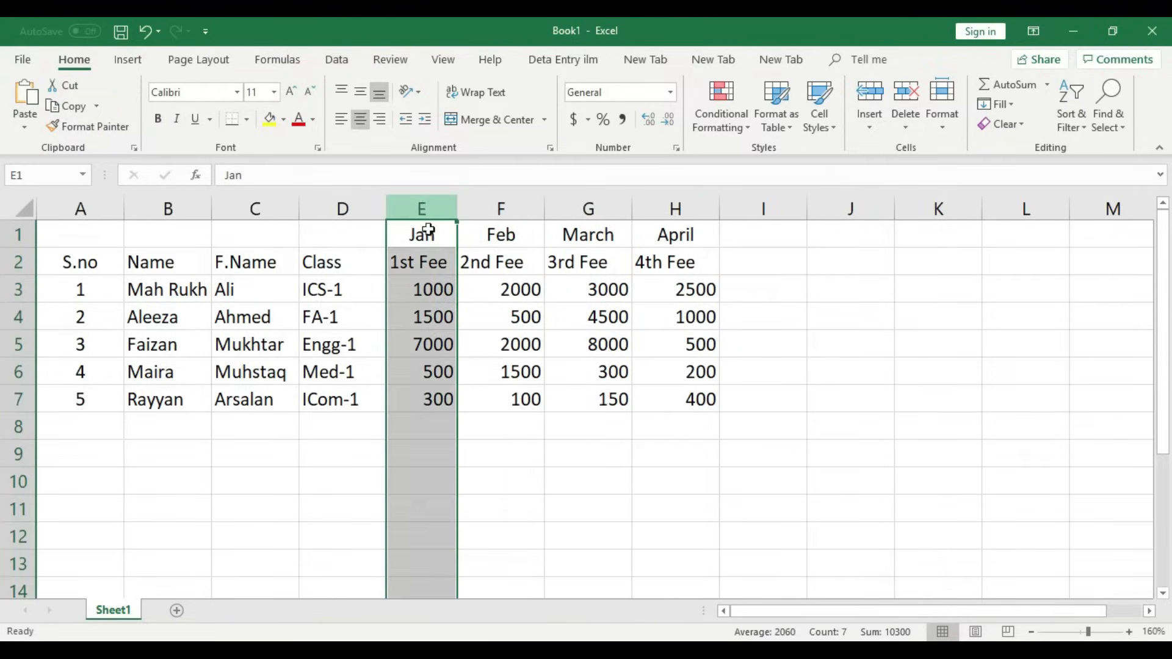
pyautogui.click(428, 290)
pyautogui.moveTo(439, 287); pyautogui.dragTo(14, 292)
pyautogui.click(13, 291)
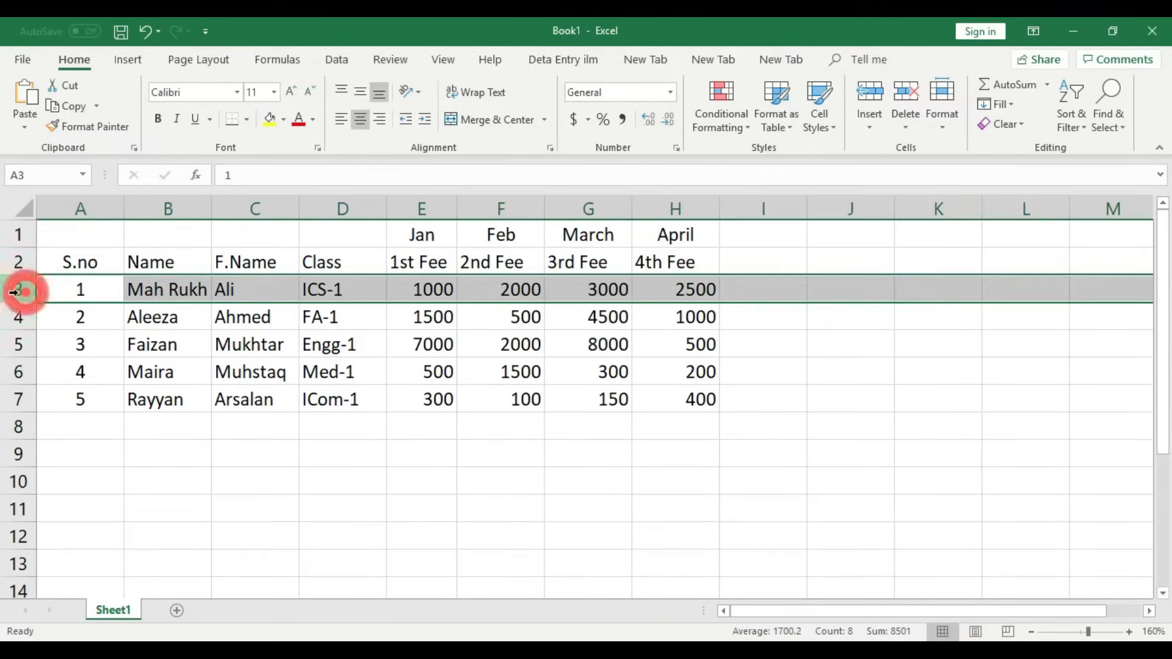
pyautogui.click(415, 345)
pyautogui.click(430, 290)
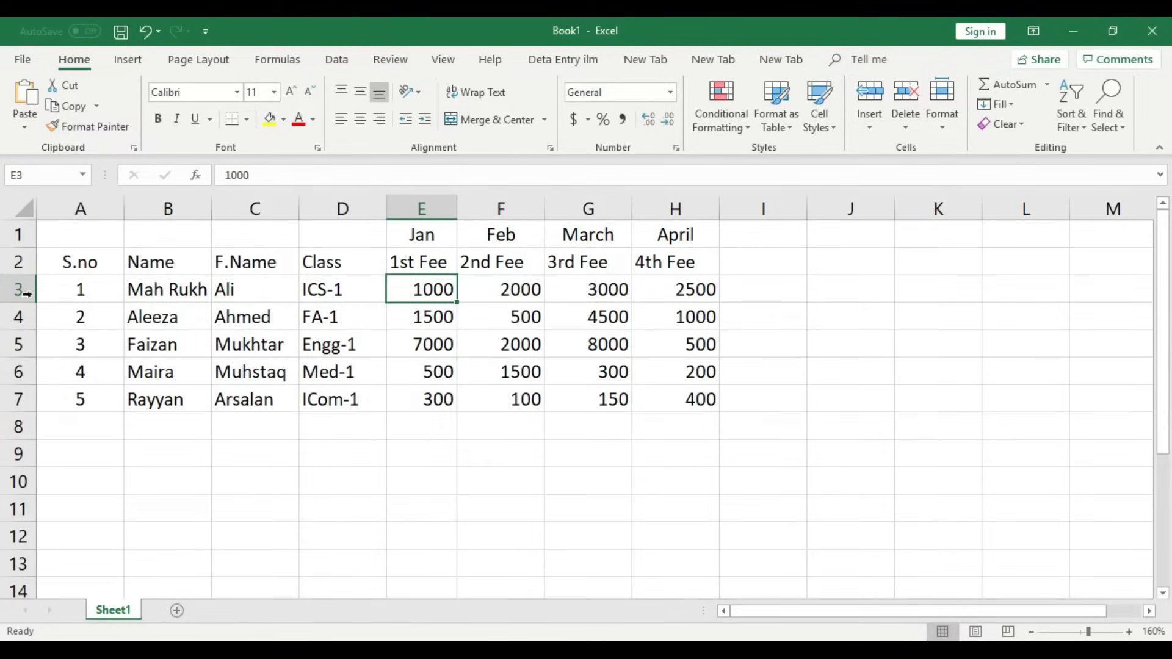
pyautogui.click(524, 287)
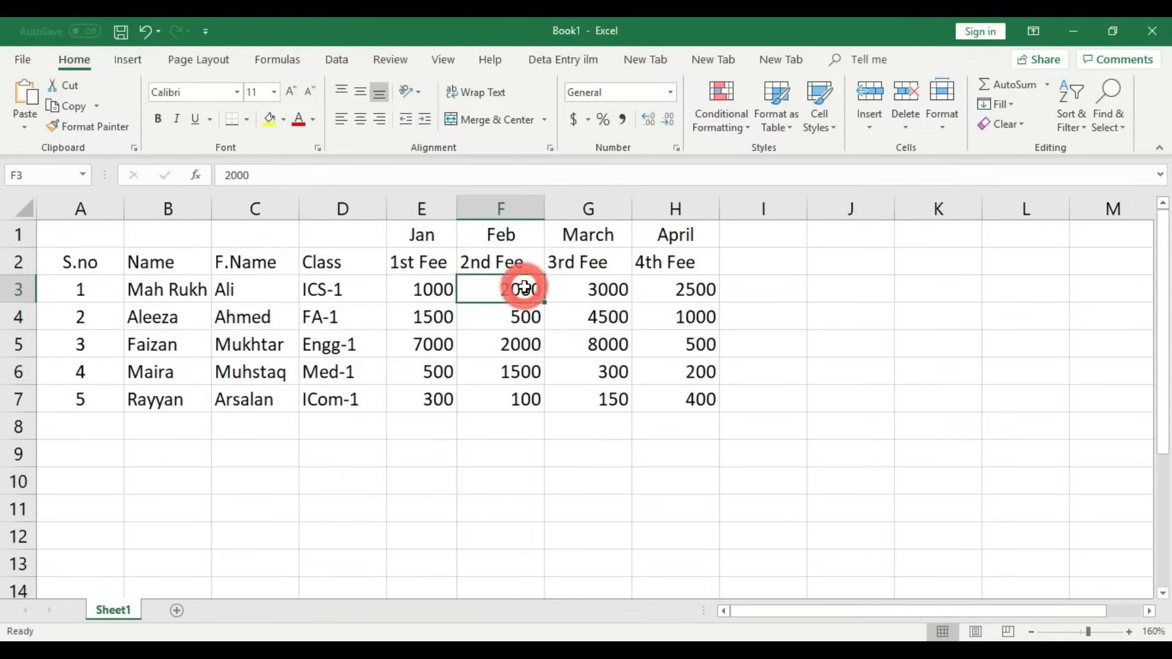
pyautogui.click(608, 292)
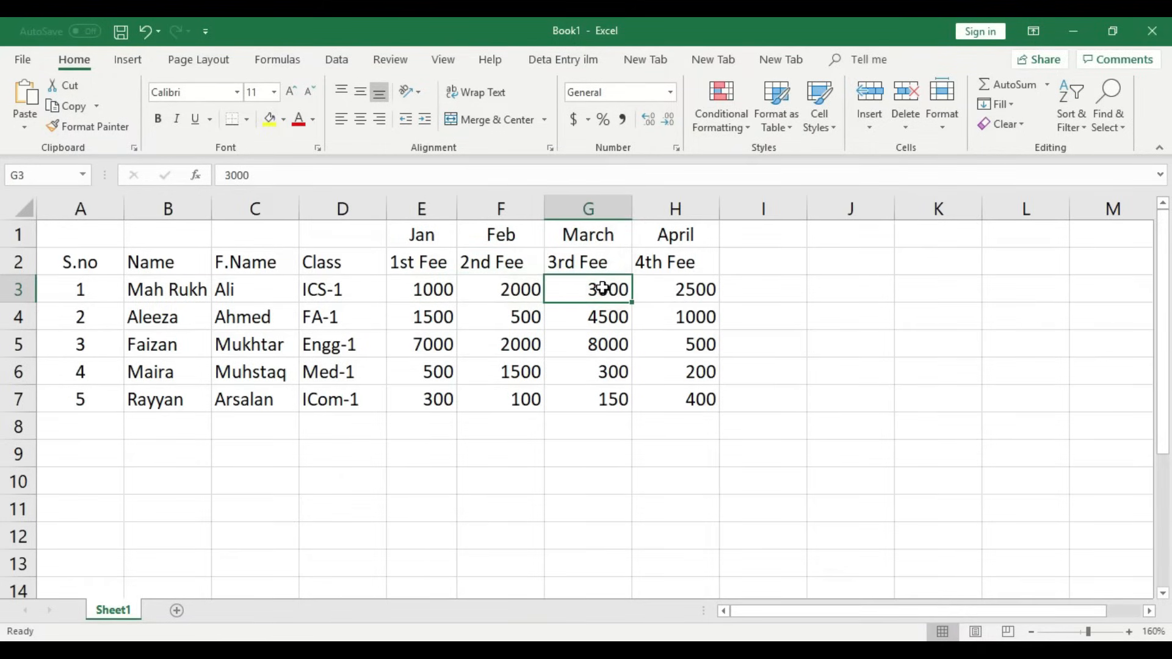
pyautogui.click(681, 295)
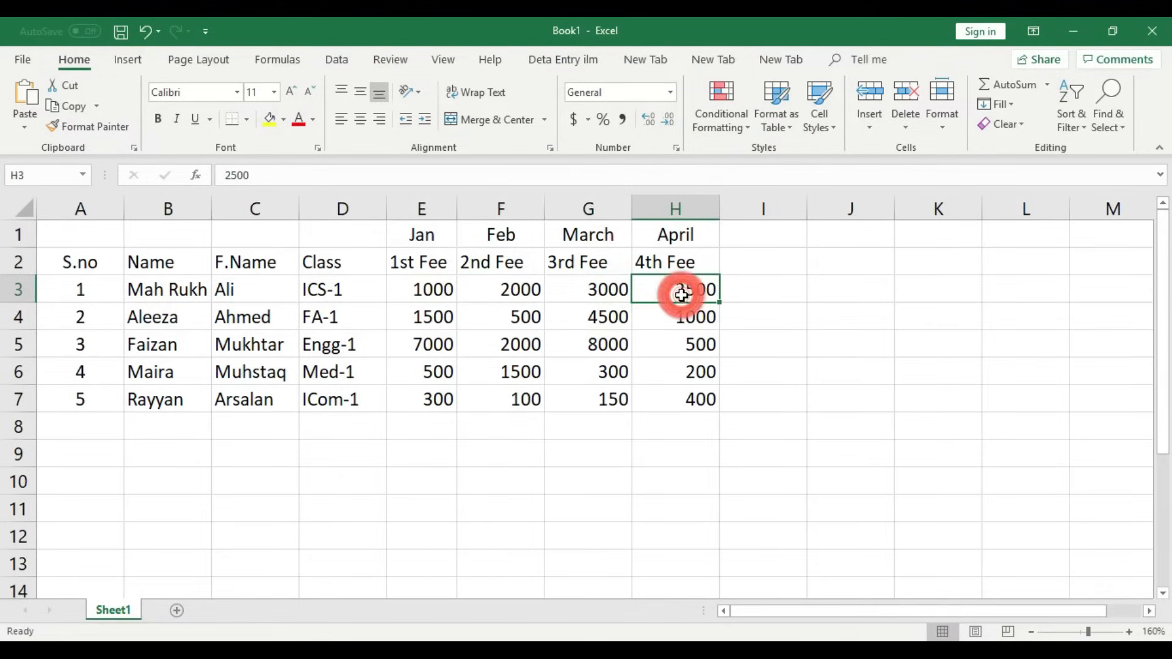
pyautogui.click(783, 289)
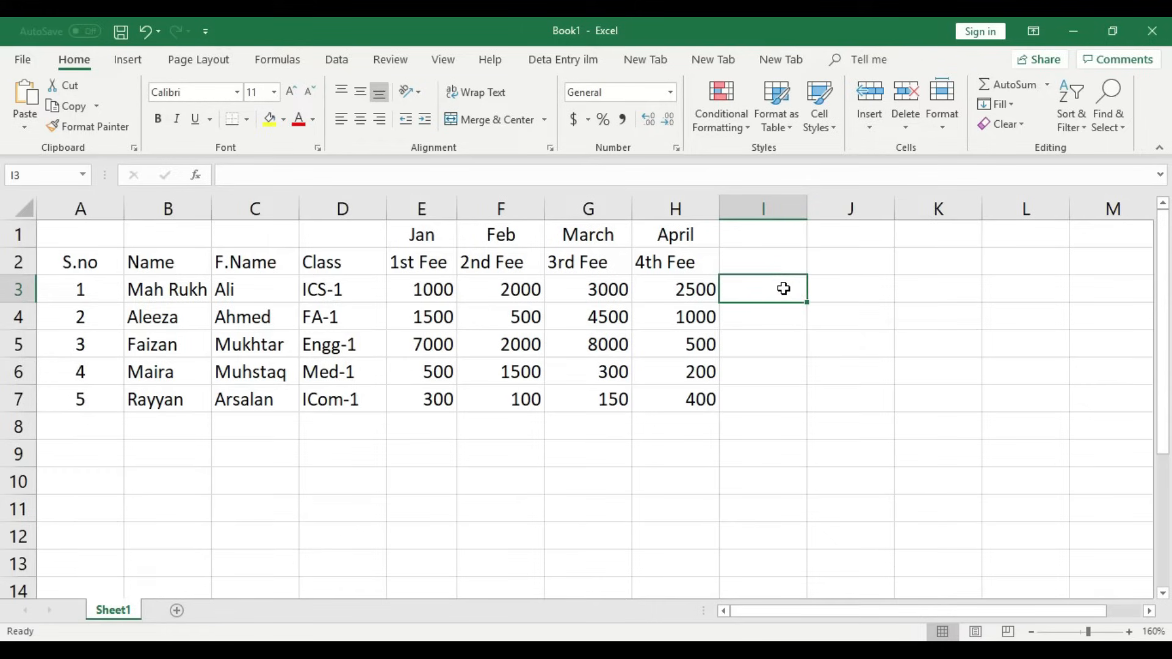
# Total the first student's January to April fees in I3 with the formula =SUM(E3:H3).
pyautogui.write('=SUM')
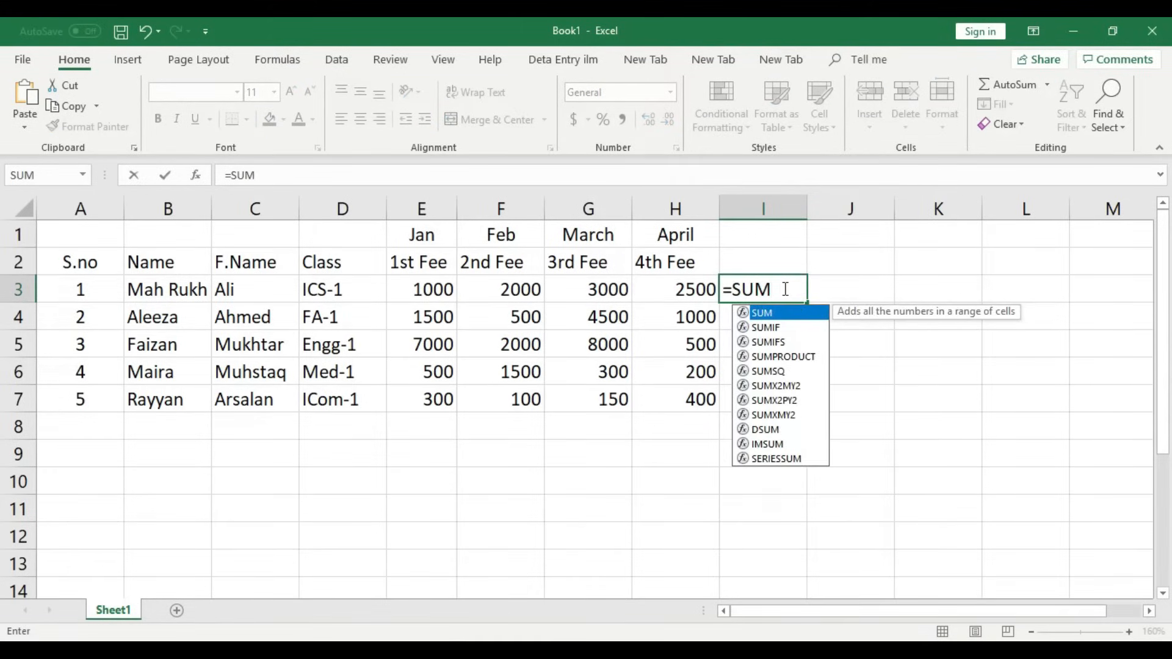
pyautogui.write('(')
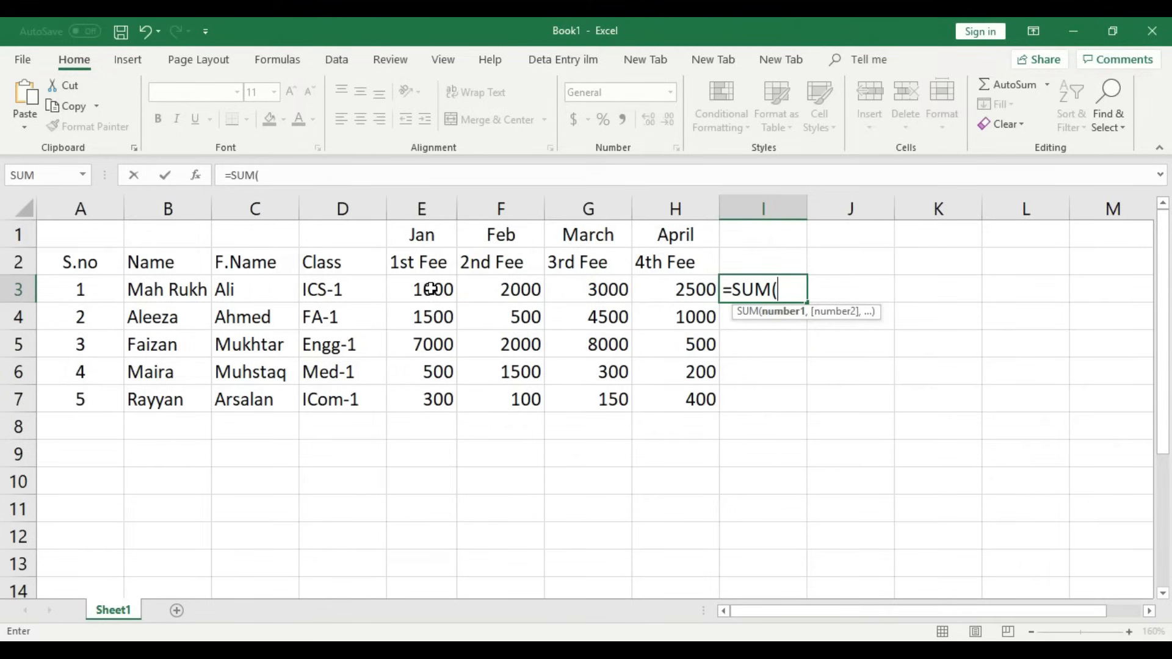
pyautogui.write('E3:')
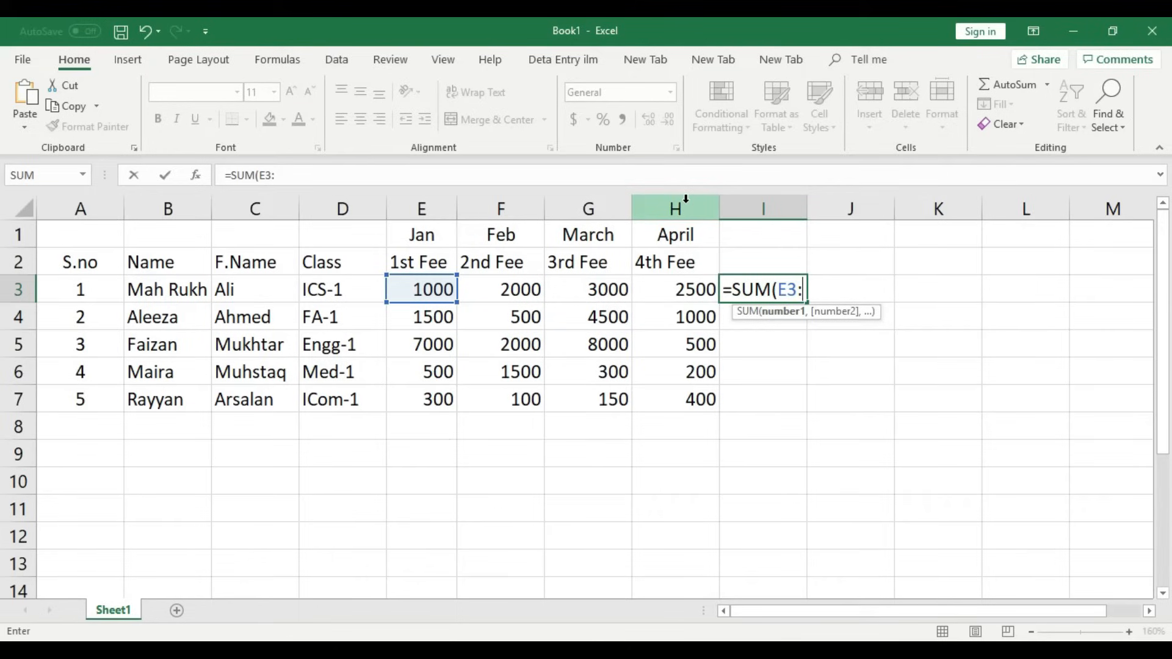
pyautogui.write('H')
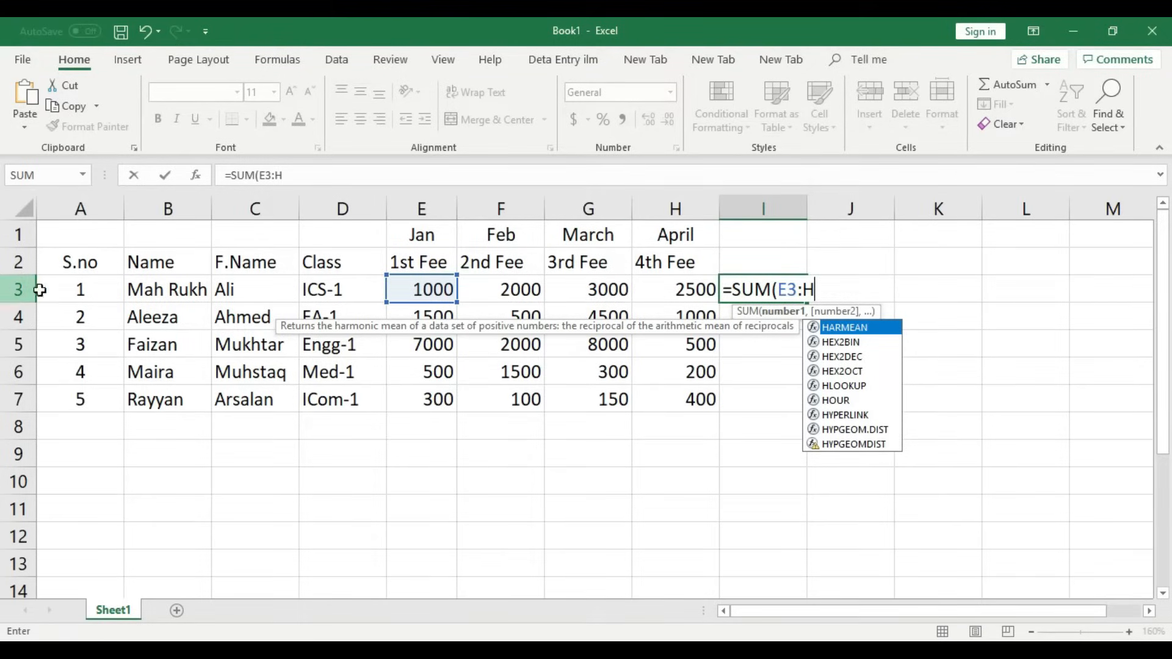
pyautogui.write('3')
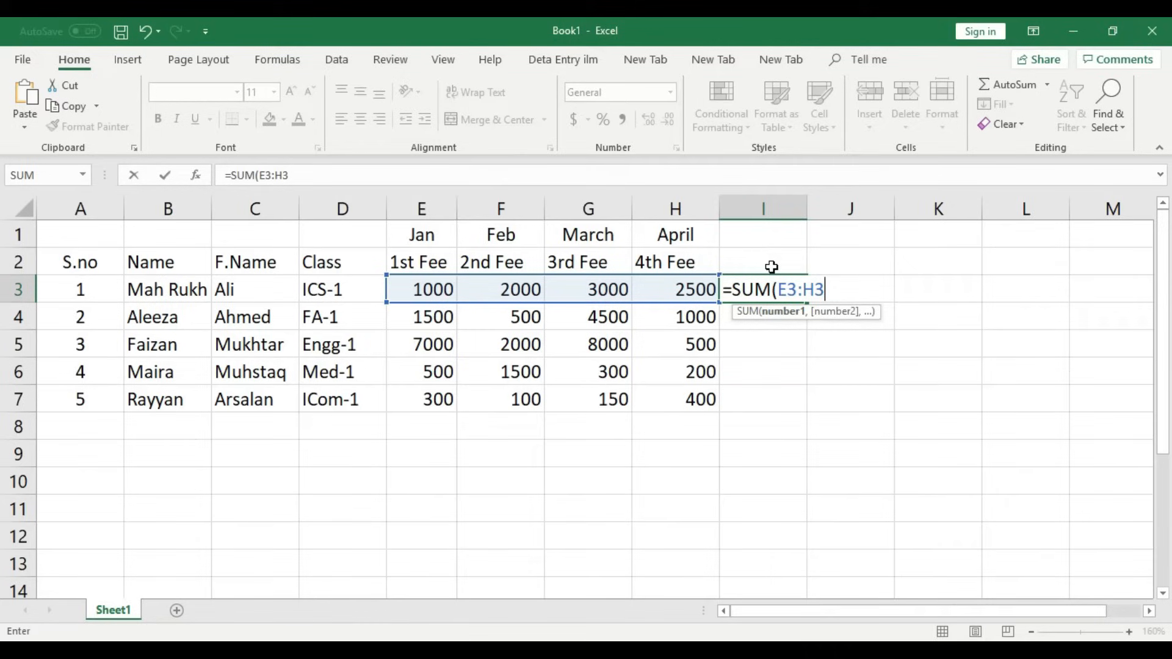
pyautogui.write(')')
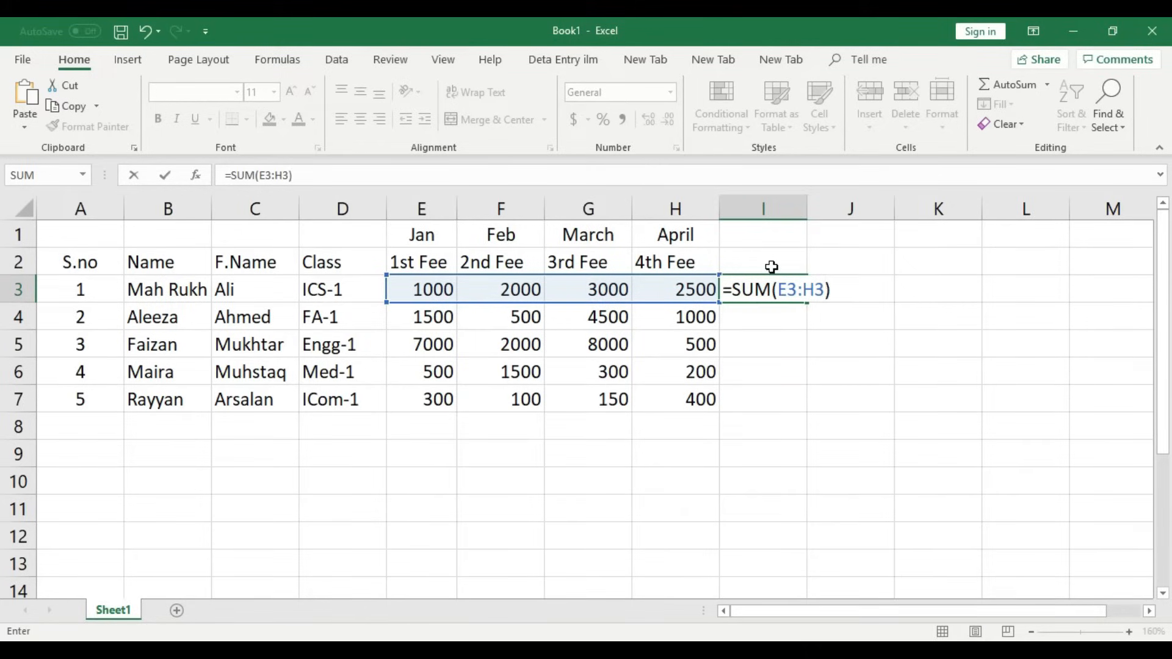
pyautogui.press('Return')
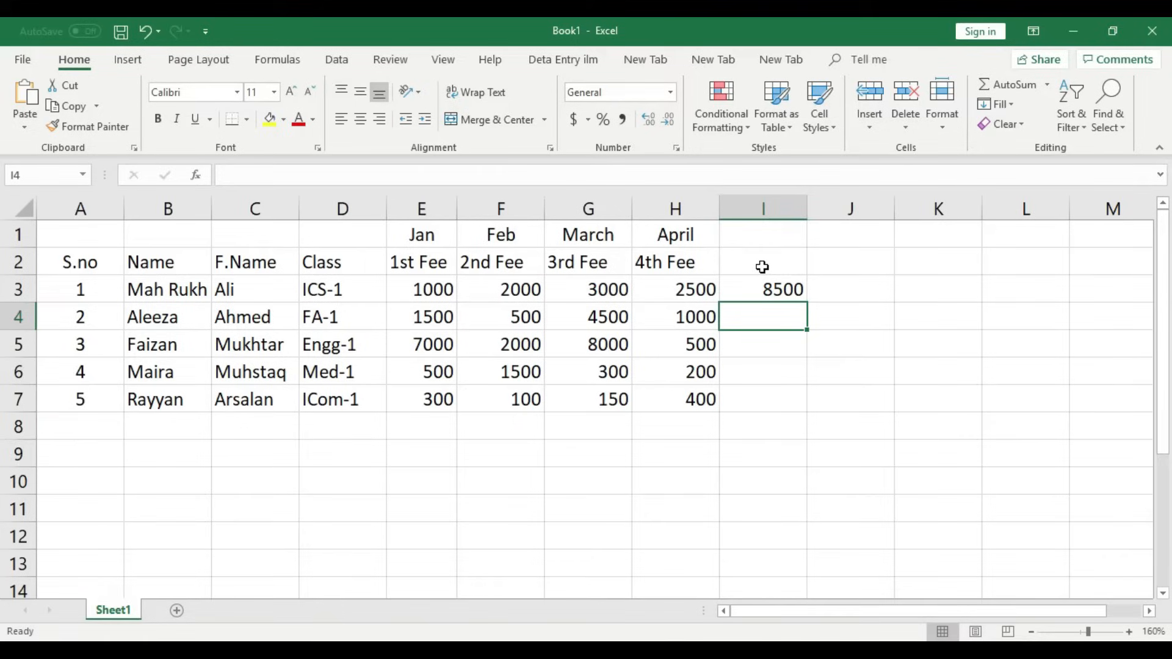
pyautogui.click(792, 290)
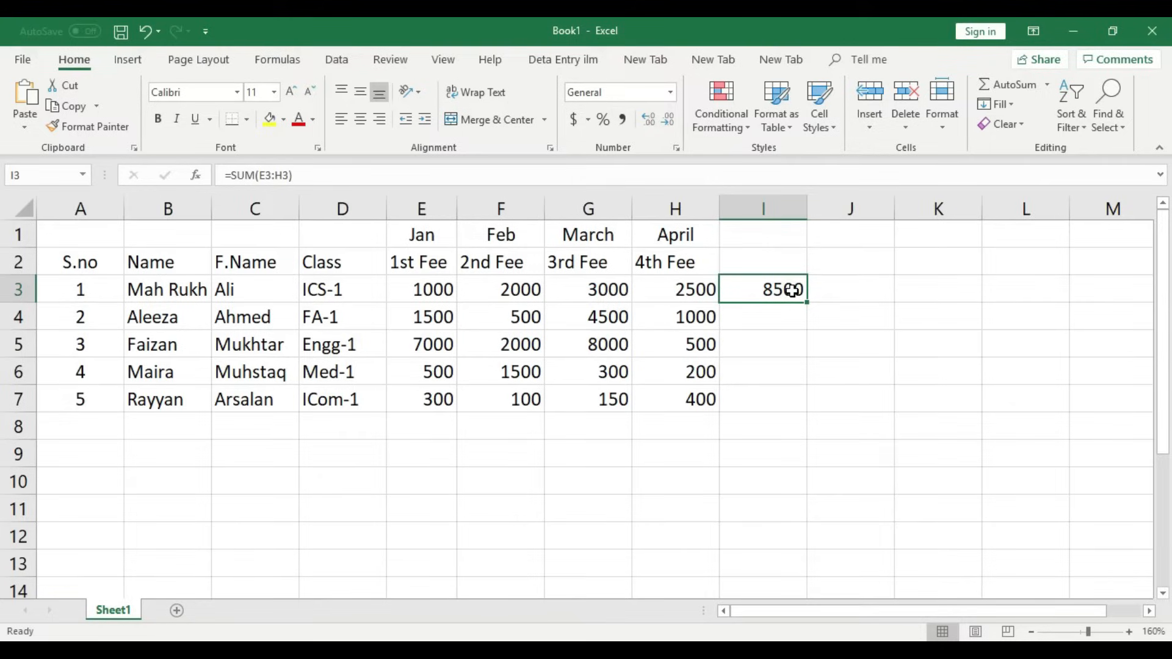
# Examine the fee cells of the second to fifth students in rows 4 to 7, which still need totals.
pyautogui.click(449, 313)
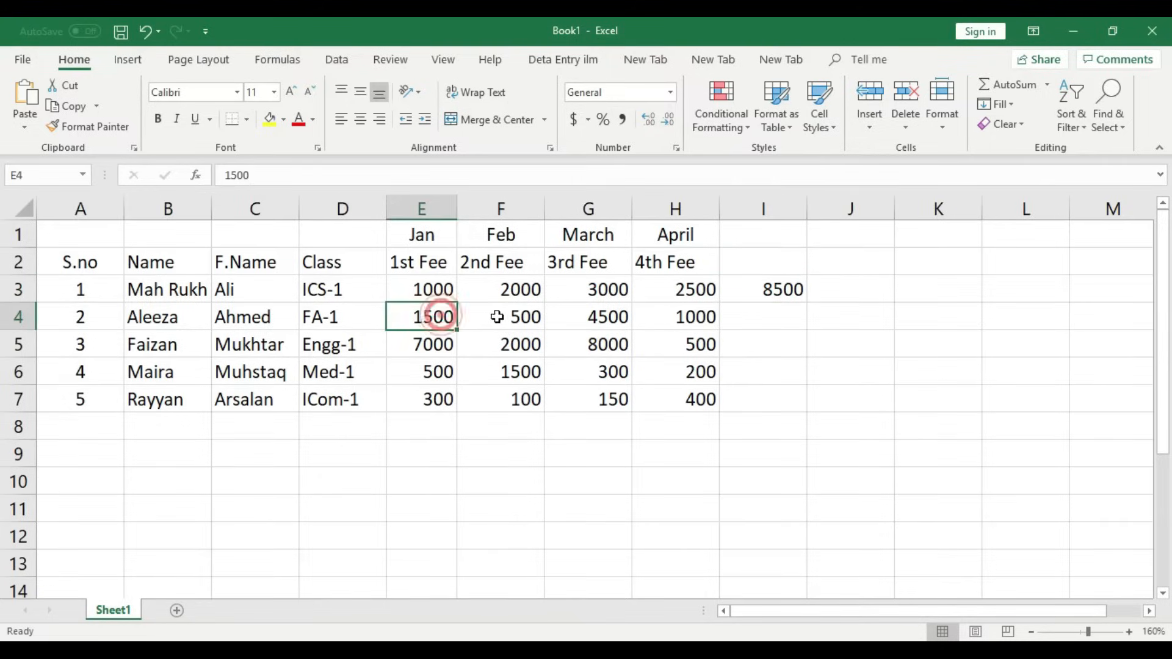
pyautogui.click(440, 342)
pyautogui.click(432, 375)
pyautogui.click(434, 404)
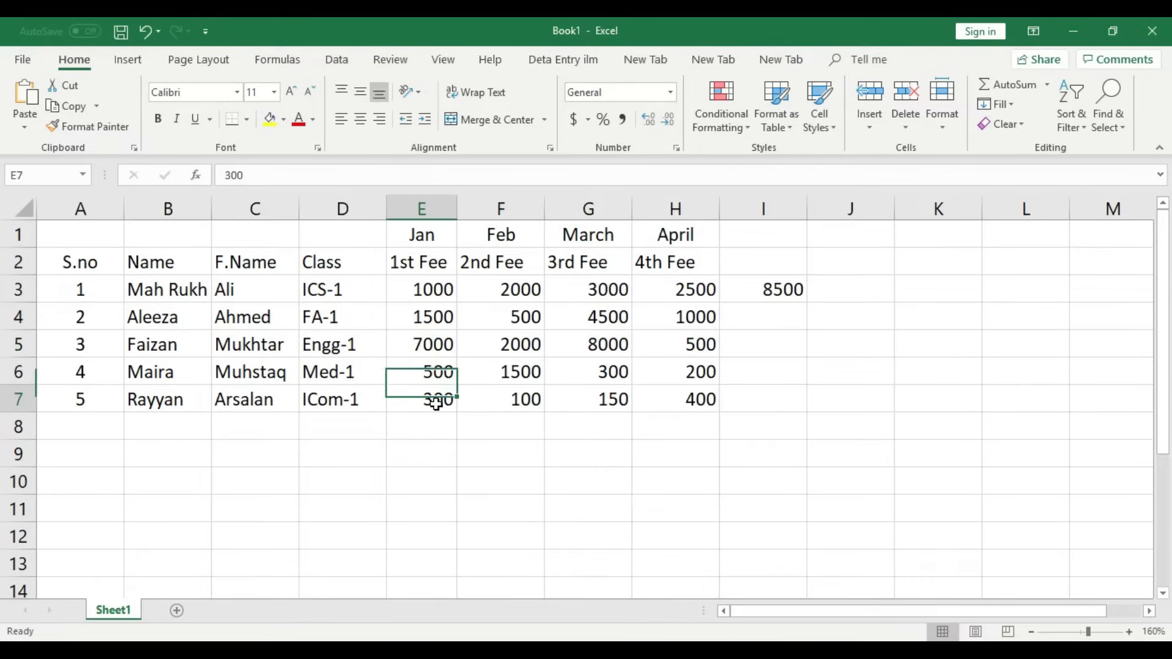
pyautogui.click(441, 320)
pyautogui.click(439, 375)
pyautogui.click(432, 404)
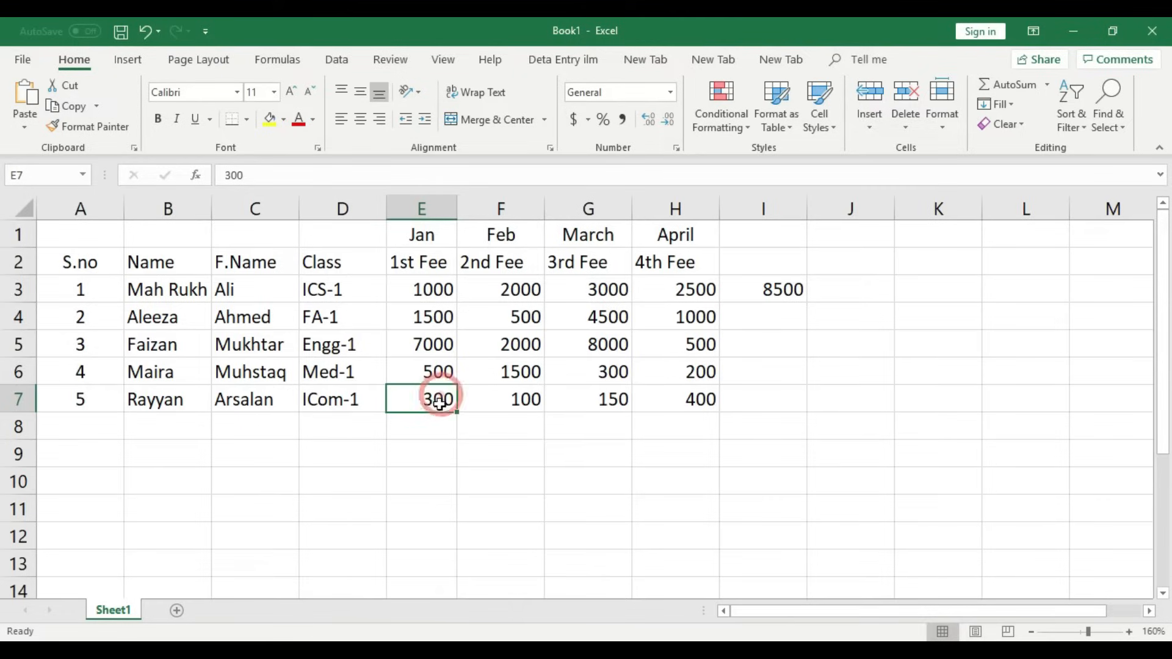
pyautogui.click(714, 317)
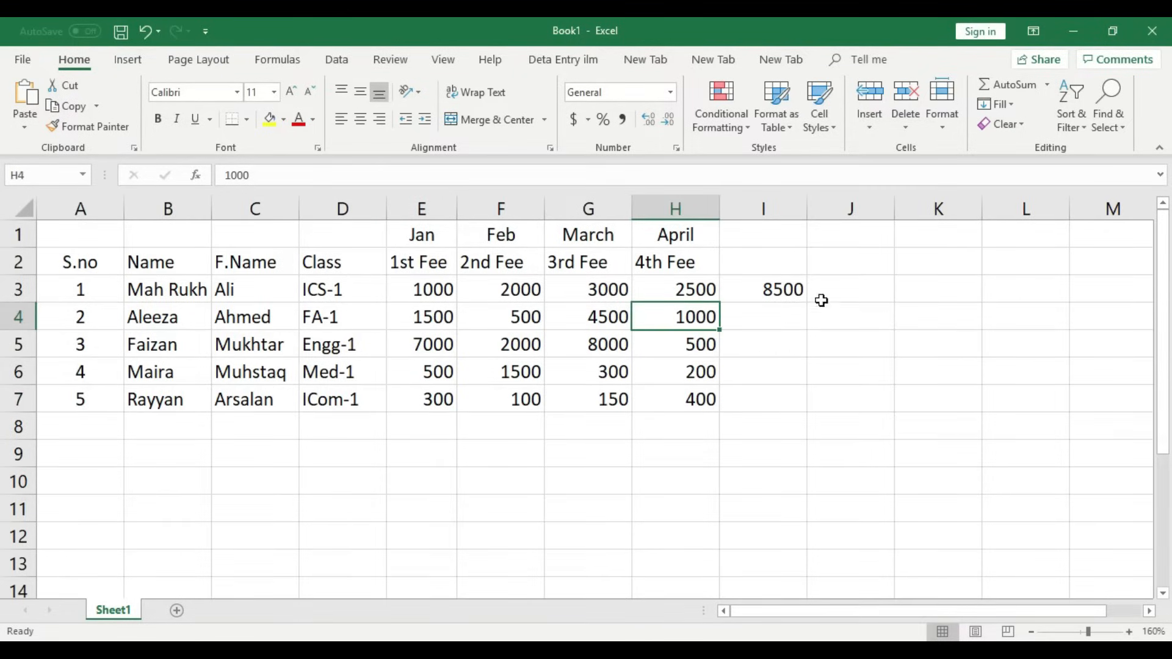
# Trace the first student's fees from E3 to H3 against the total in I3 and check the empty total cells below.
pyautogui.click(791, 289)
pyautogui.click(448, 290)
pyautogui.click(497, 287)
pyautogui.click(592, 289)
pyautogui.click(685, 287)
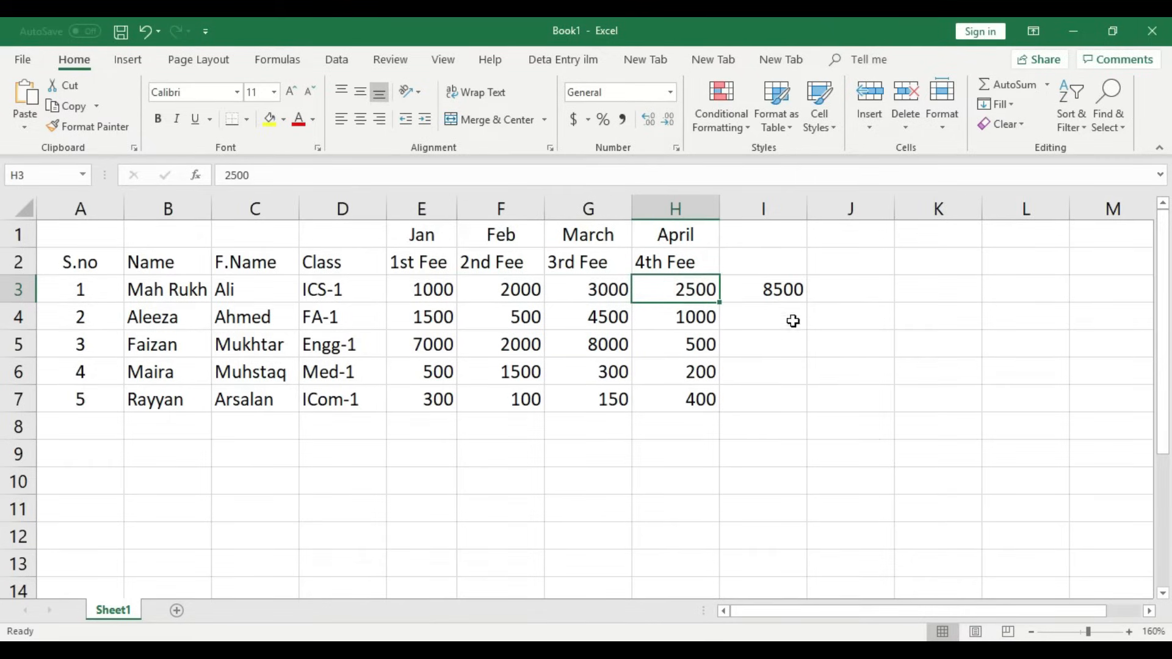
pyautogui.click(786, 291)
pyautogui.click(792, 365)
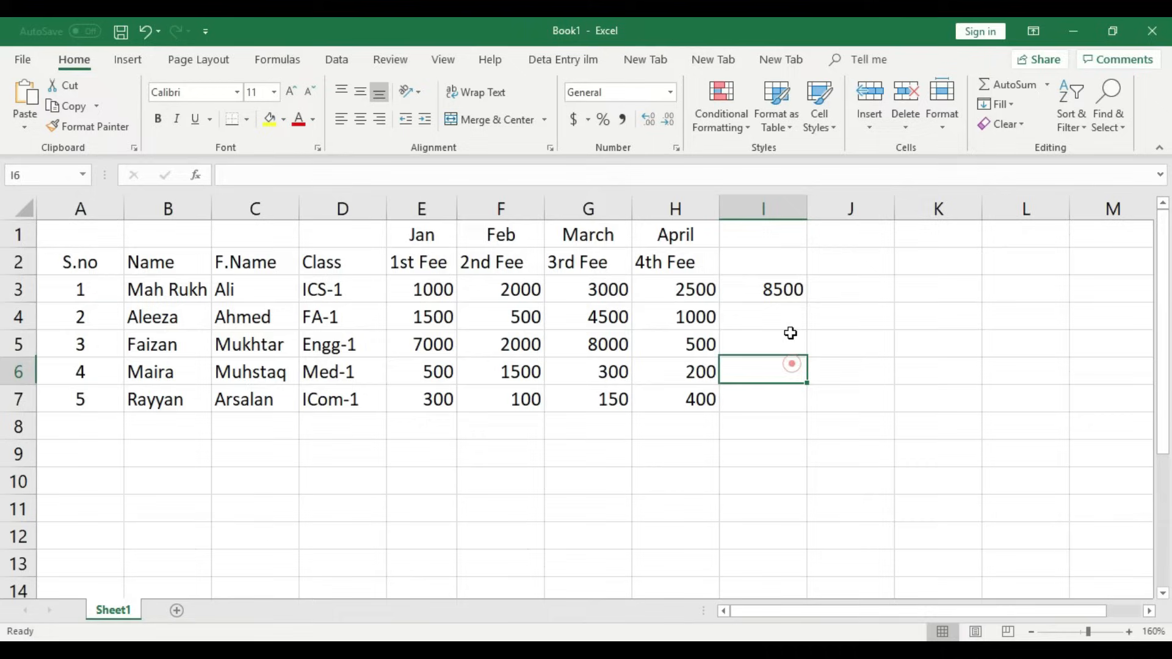
# Fill the total formula from I3 down to I7 for the remaining students and review the filled range.
pyautogui.click(789, 290)
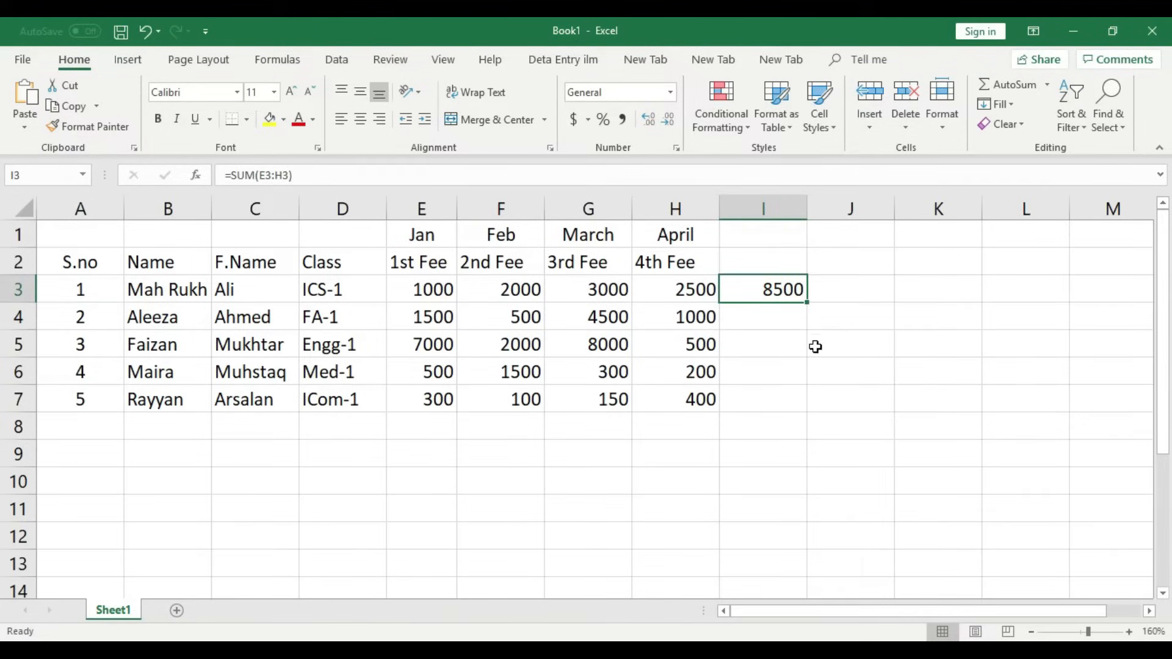
pyautogui.moveTo(809, 303); pyautogui.dragTo(810, 408)
pyautogui.click(783, 473)
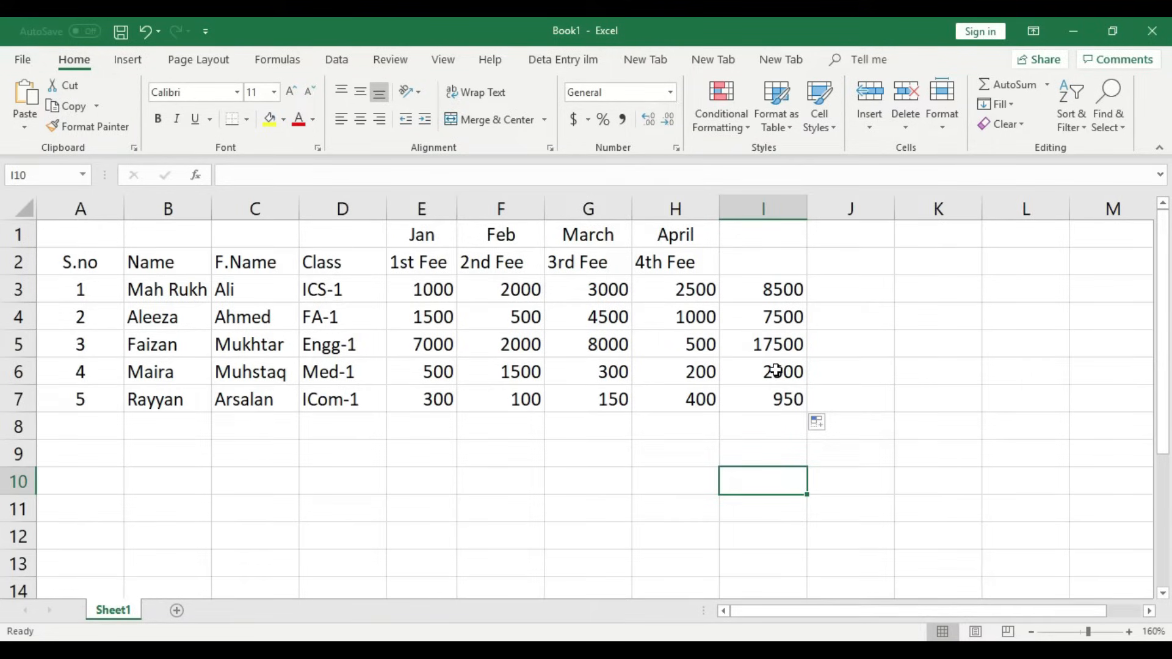
pyautogui.moveTo(777, 312); pyautogui.dragTo(782, 399)
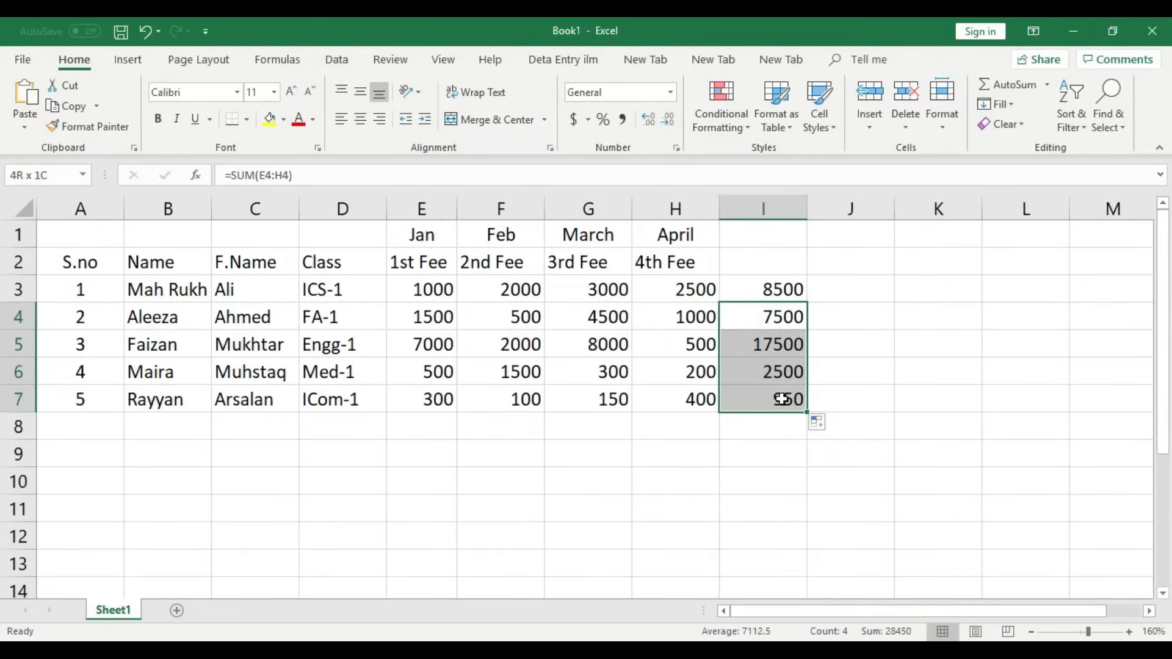
pyautogui.click(781, 282)
pyautogui.moveTo(778, 305); pyautogui.dragTo(785, 397)
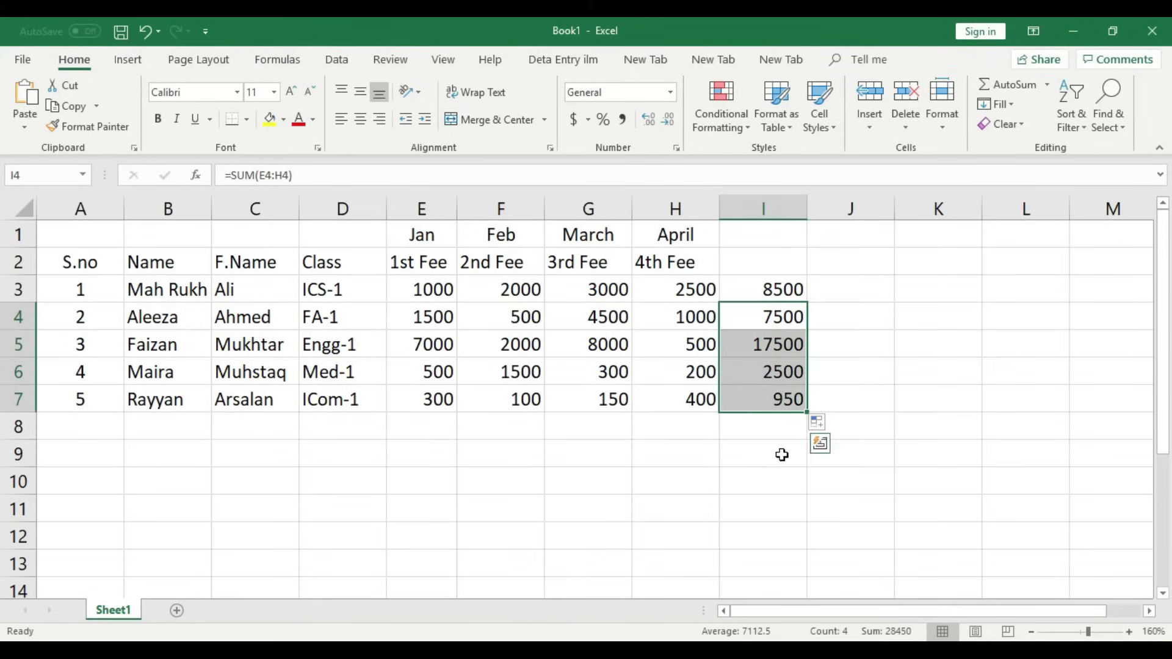
pyautogui.click(769, 452)
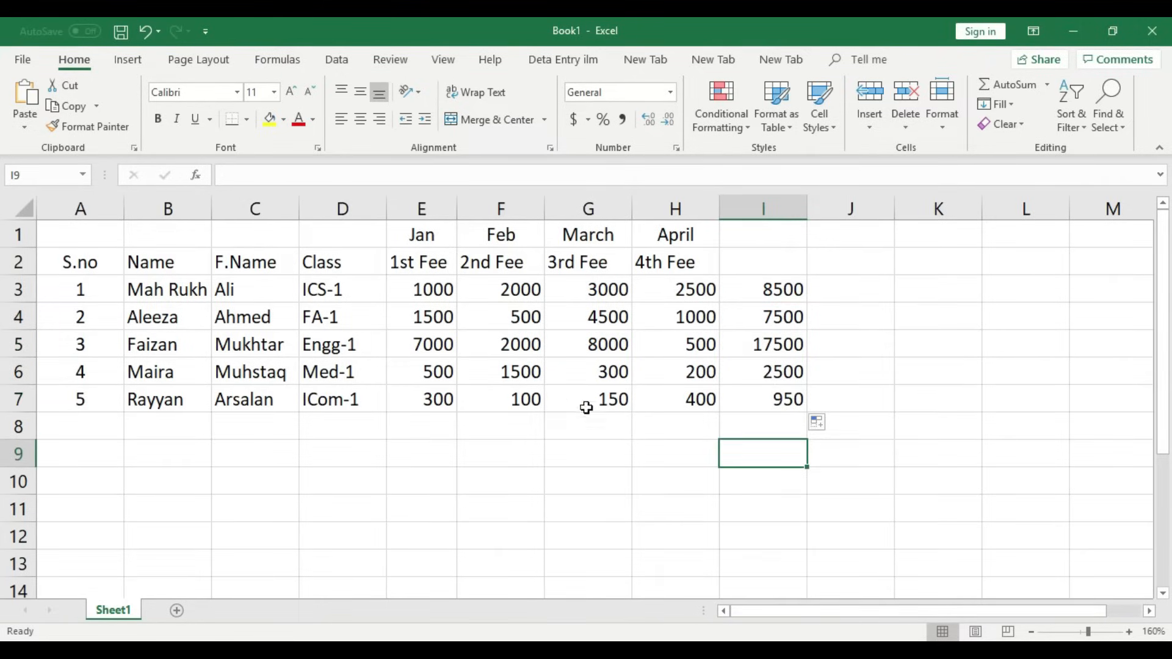
# Check the fourth student's fees from E6 to H6 against the total formula in I6.
pyautogui.click(441, 375)
pyautogui.click(536, 374)
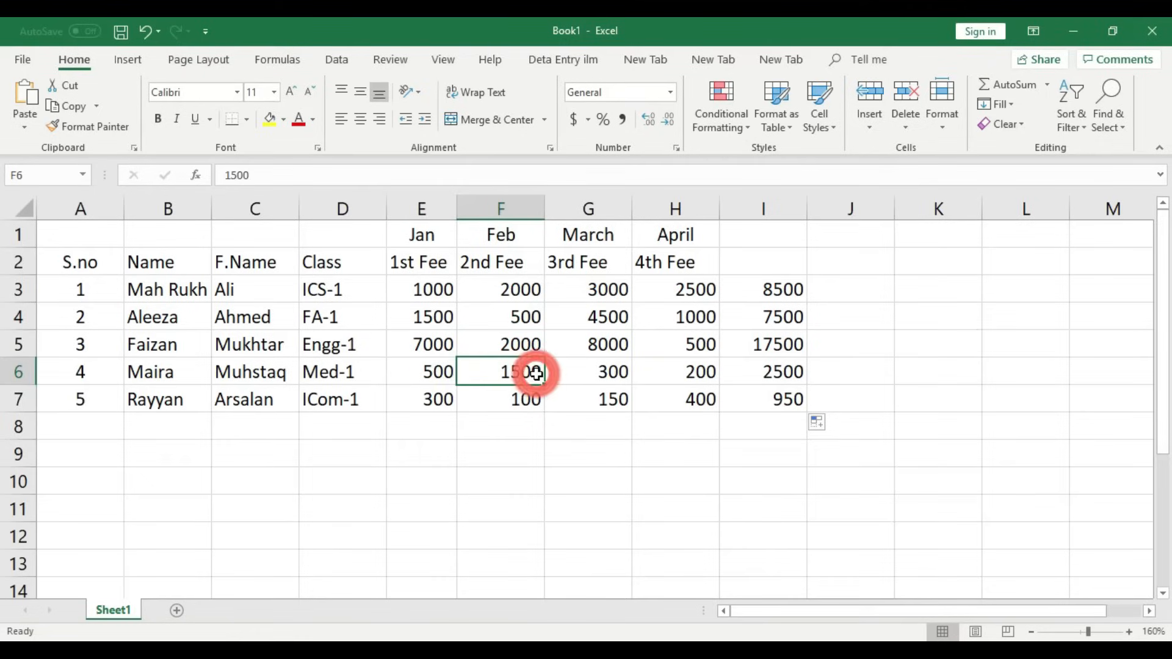
pyautogui.click(601, 372)
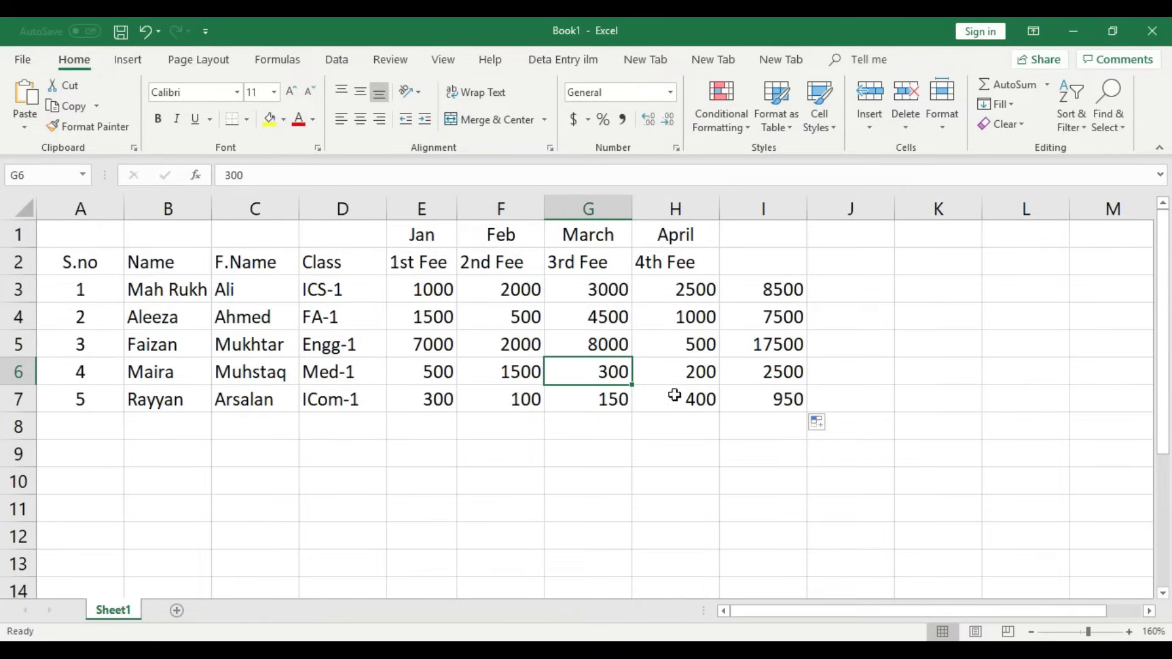
pyautogui.click(682, 372)
pyautogui.click(793, 371)
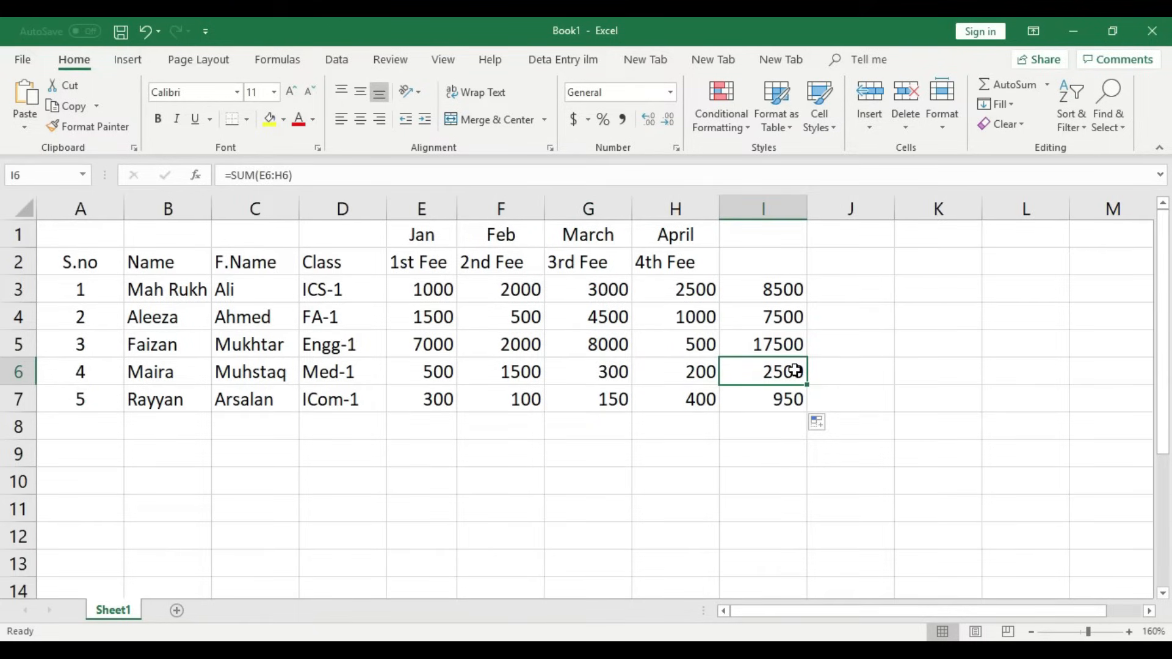
# Enter the column heading "Total Fee" in cell I2.
pyautogui.doubleClick(779, 266)
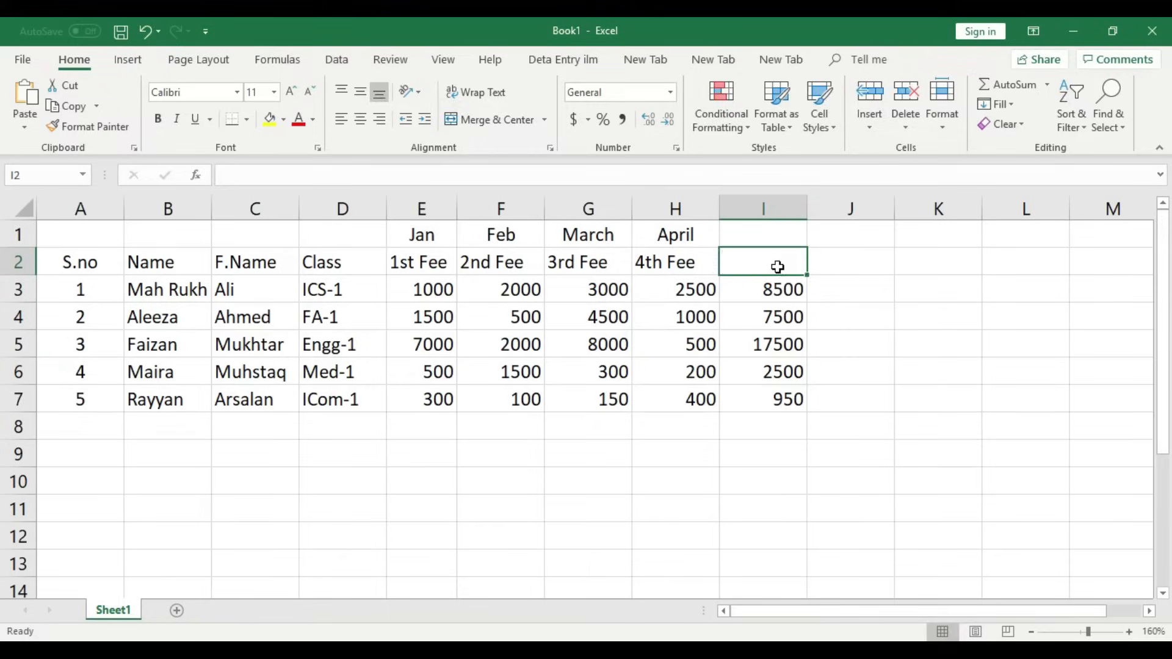
pyautogui.write('Total Fee')
pyautogui.click(781, 343)
pyautogui.click(777, 261)
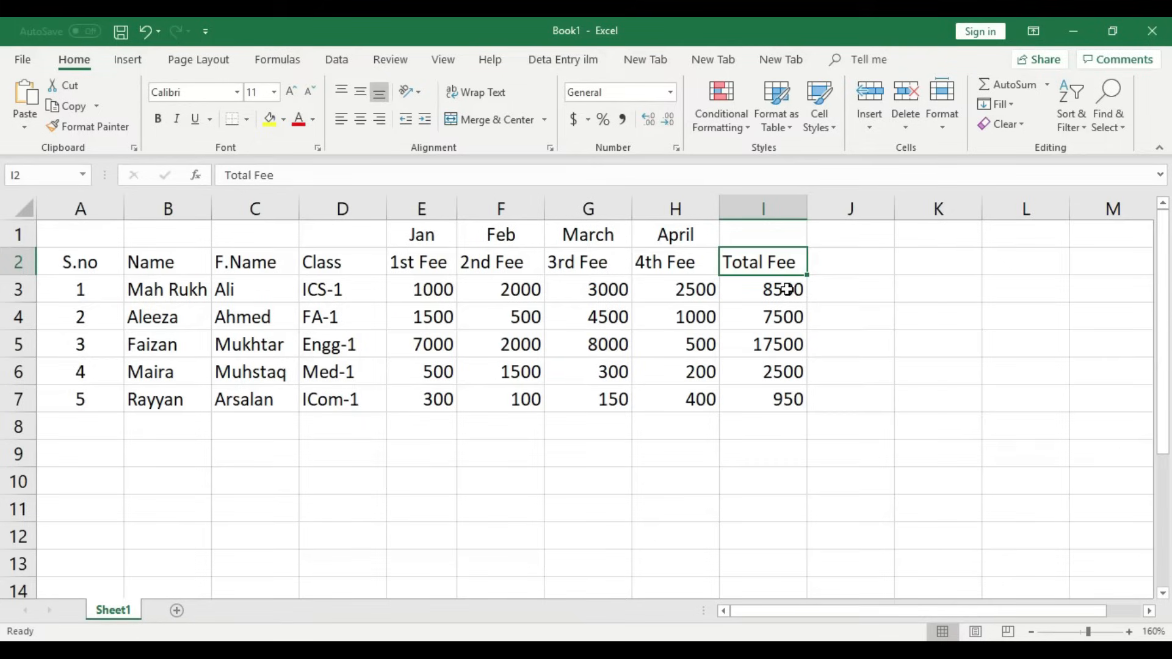
# Clear all the students' fee totals from I3 to I7, keeping the column heading.
pyautogui.moveTo(787, 290); pyautogui.dragTo(787, 397)
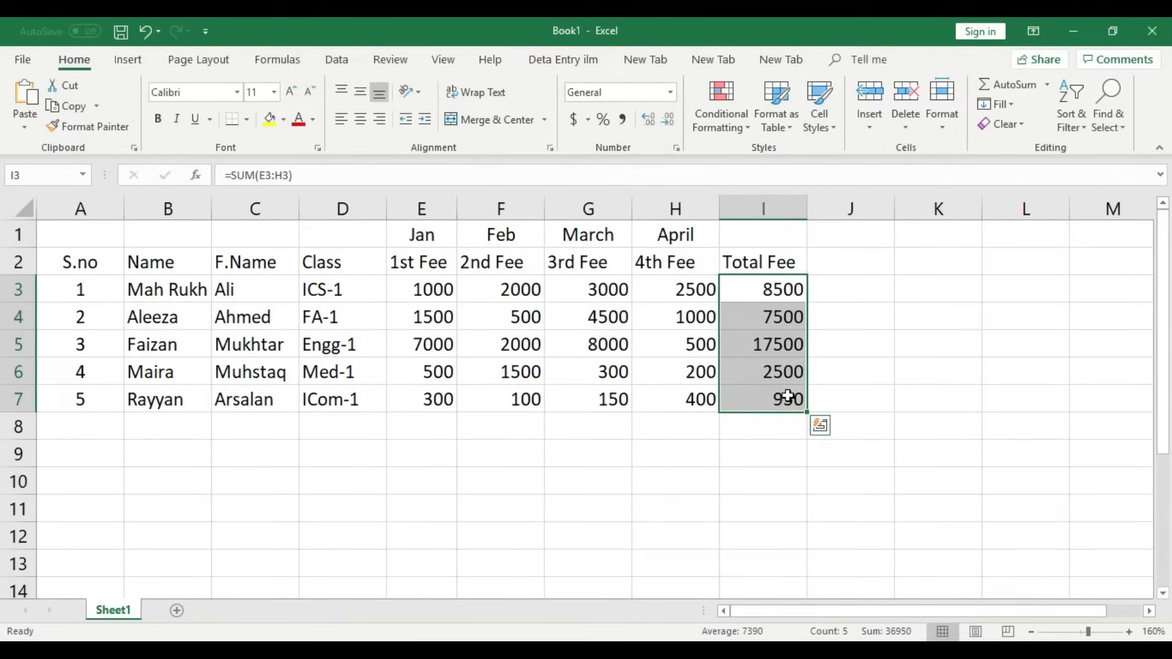
pyautogui.press('Delete')
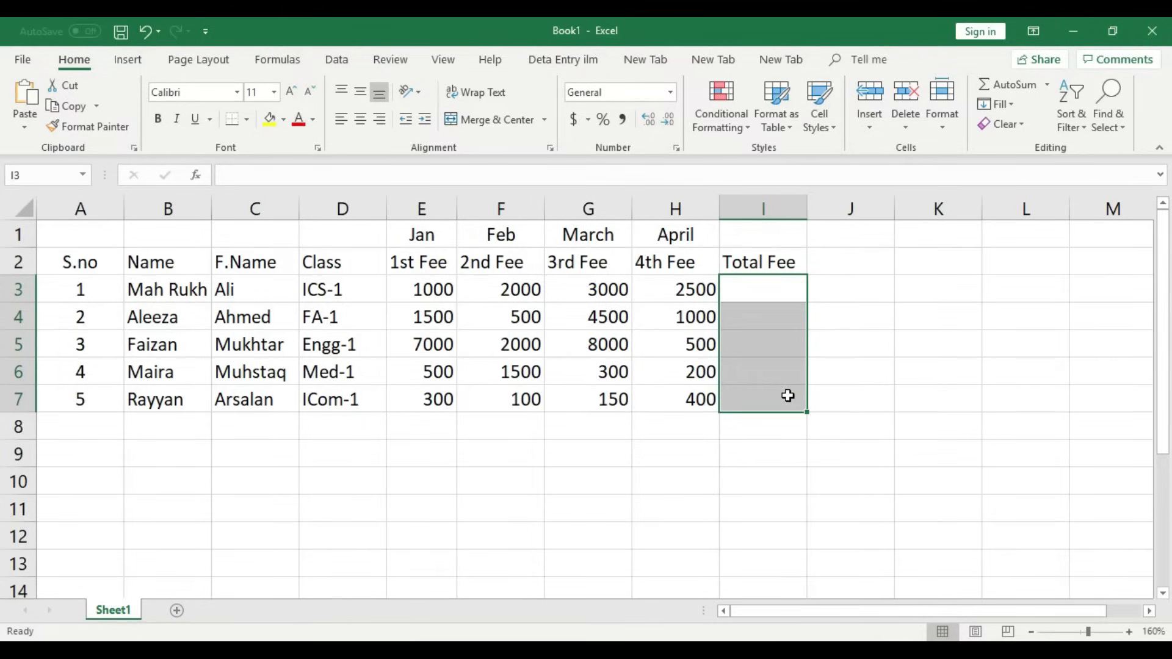
pyautogui.click(774, 430)
pyautogui.click(778, 292)
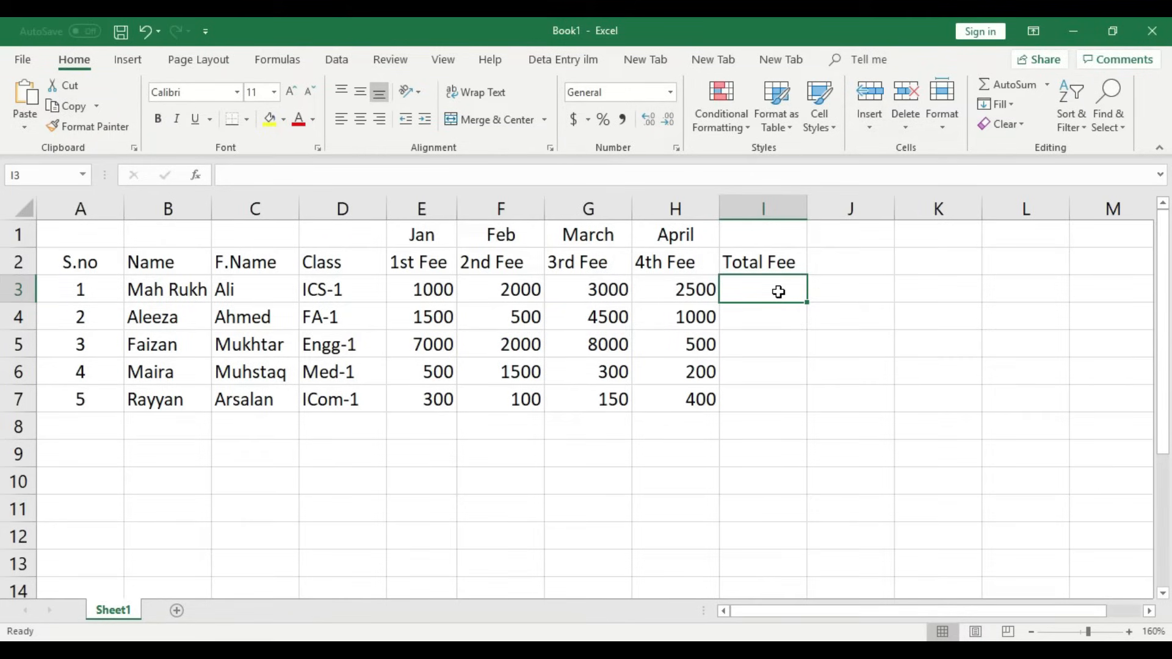
# Total the second student's January to April fees in I4 with =sum(E4:H4), picking the range from the sheet.
pyautogui.press('Return')
pyautogui.click(762, 306)
pyautogui.click(754, 281)
pyautogui.click(775, 320)
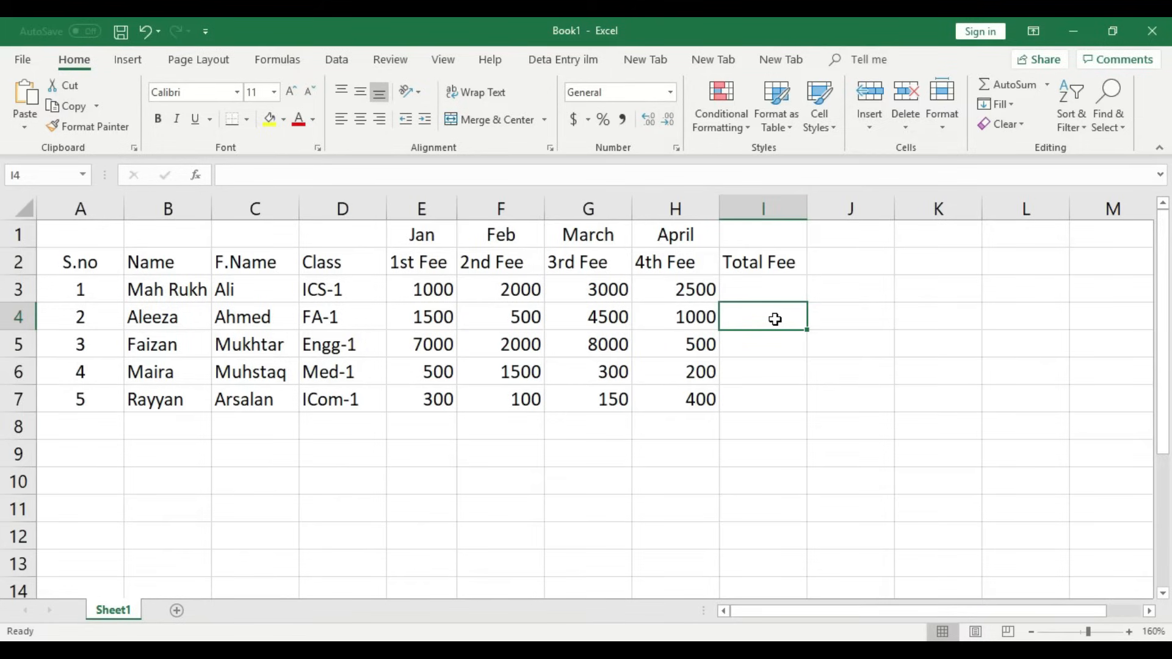
pyautogui.write('=')
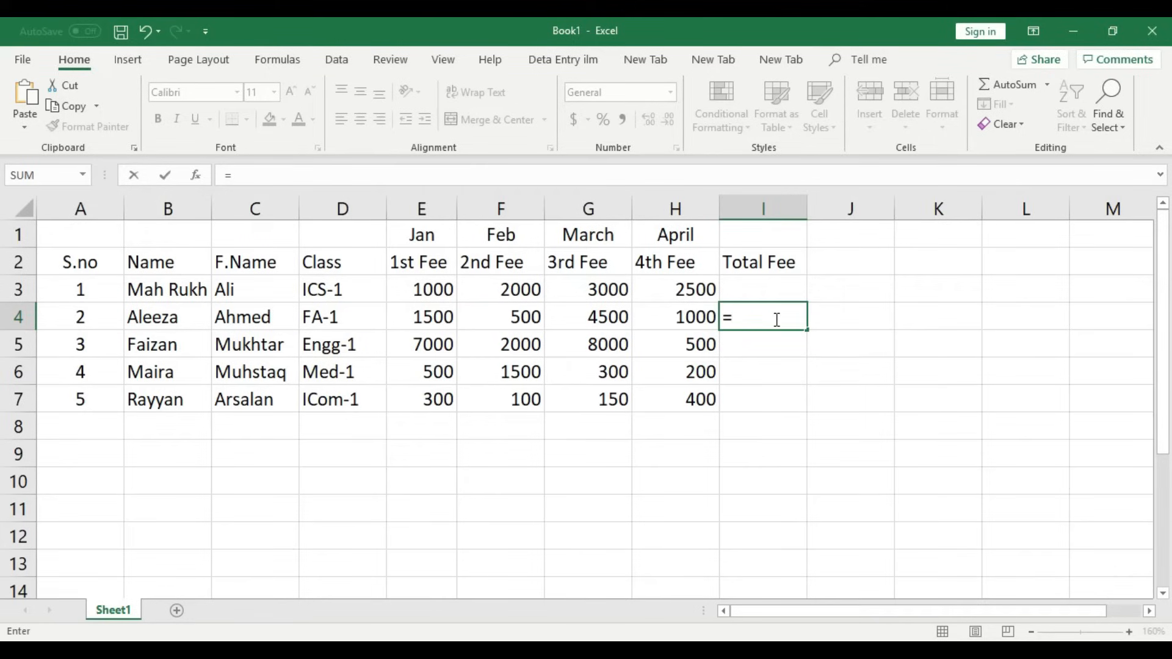
pyautogui.write('su')
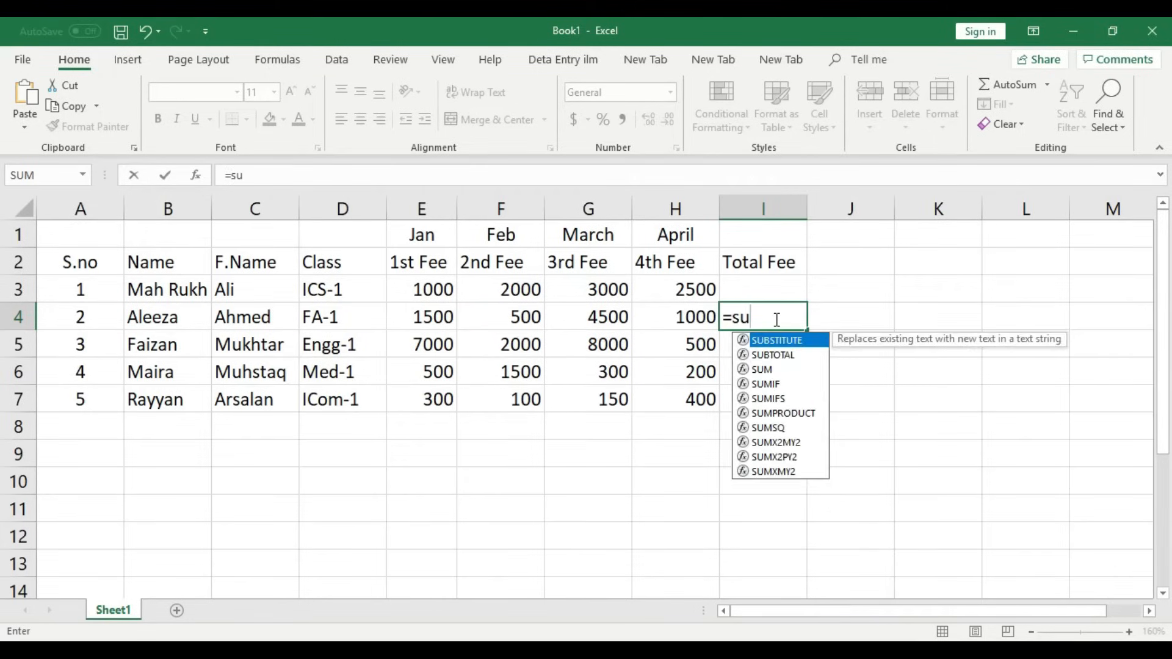
pyautogui.write('m')
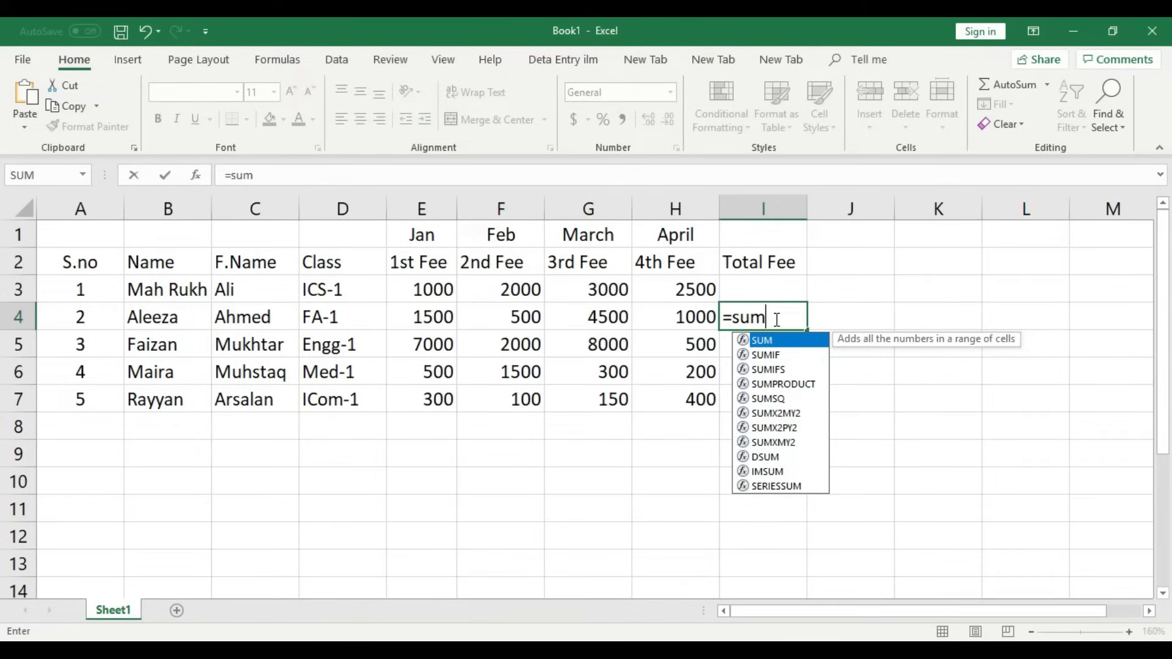
pyautogui.write('(')
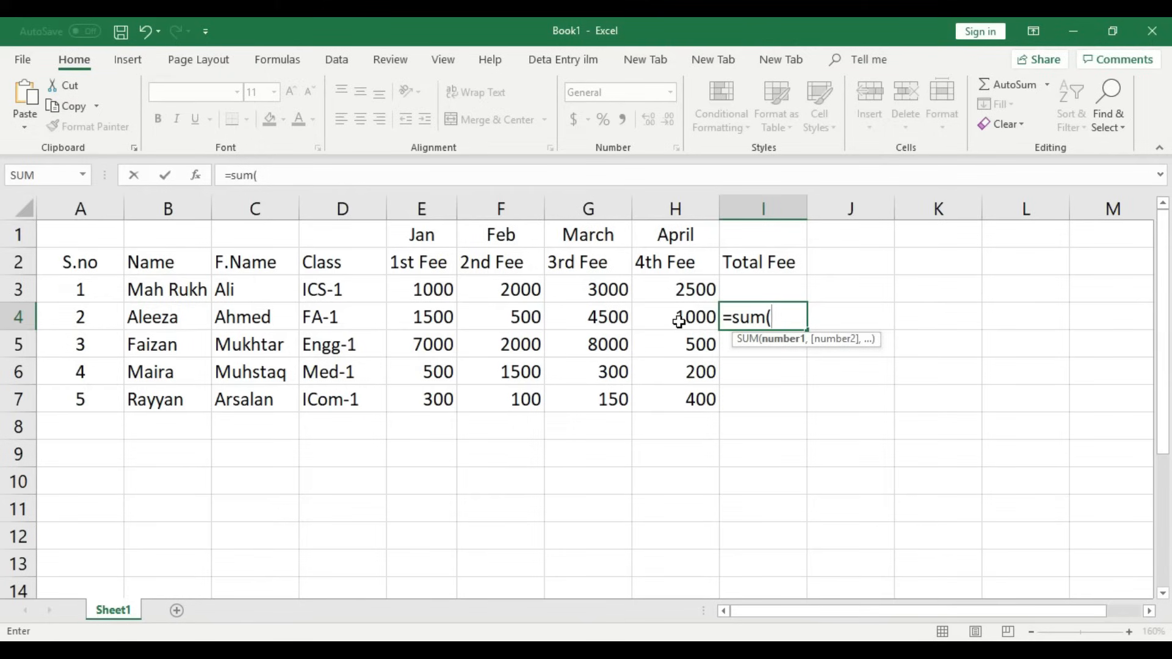
pyautogui.click(411, 316)
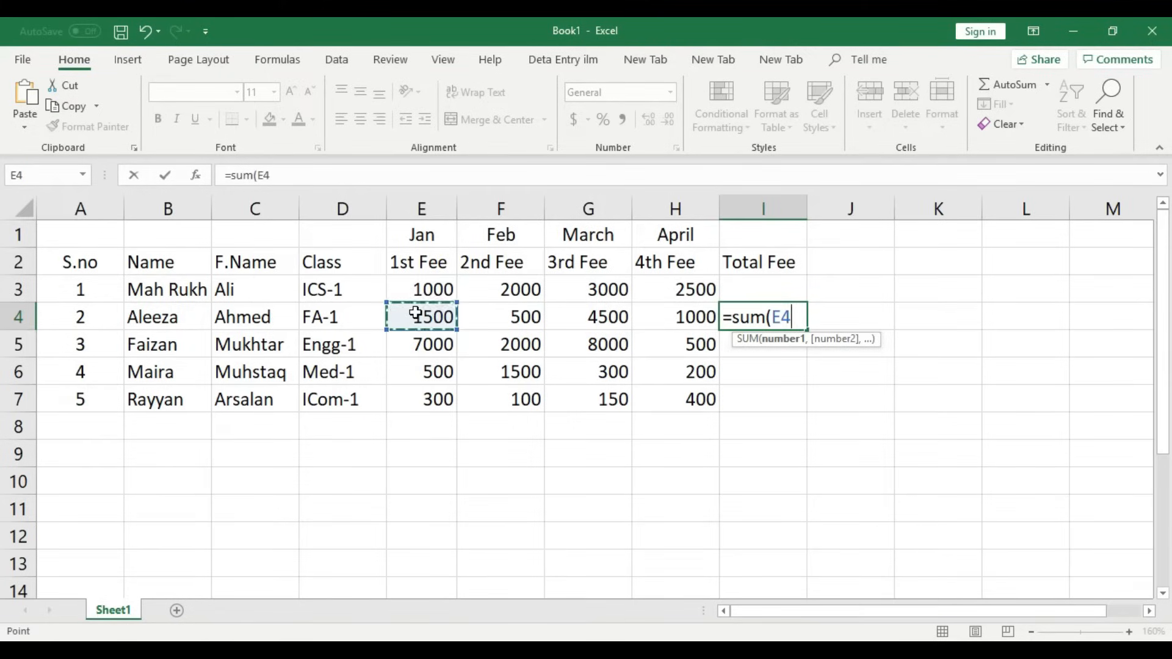
pyautogui.moveTo(430, 314); pyautogui.dragTo(684, 326)
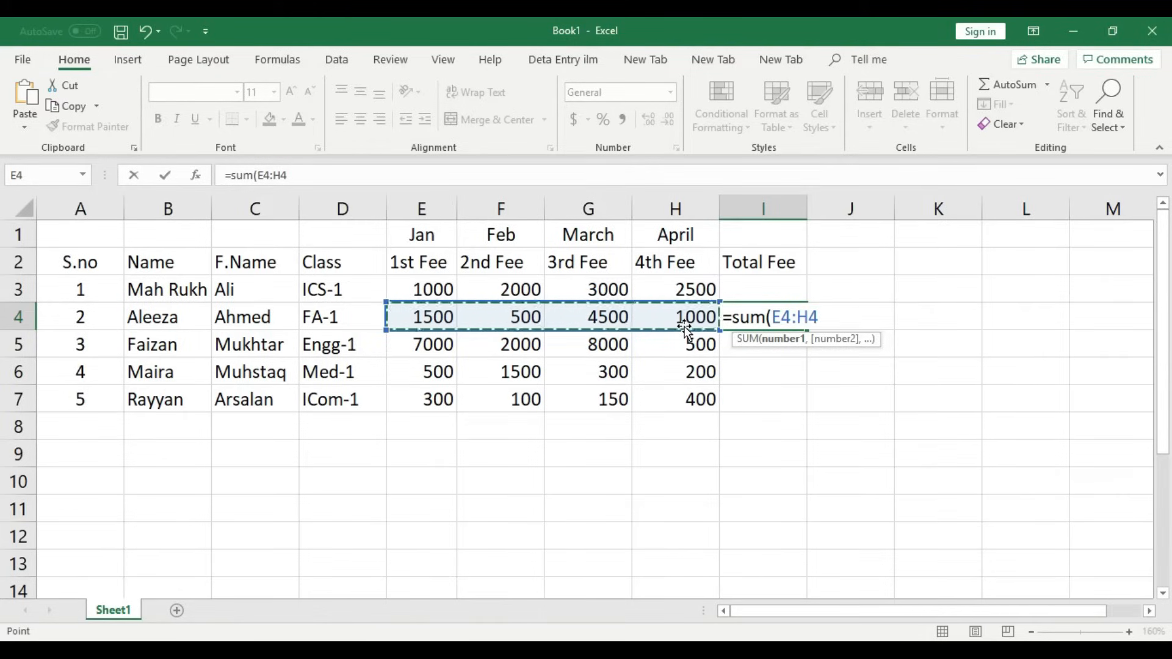
pyautogui.write(')')
pyautogui.press('Return')
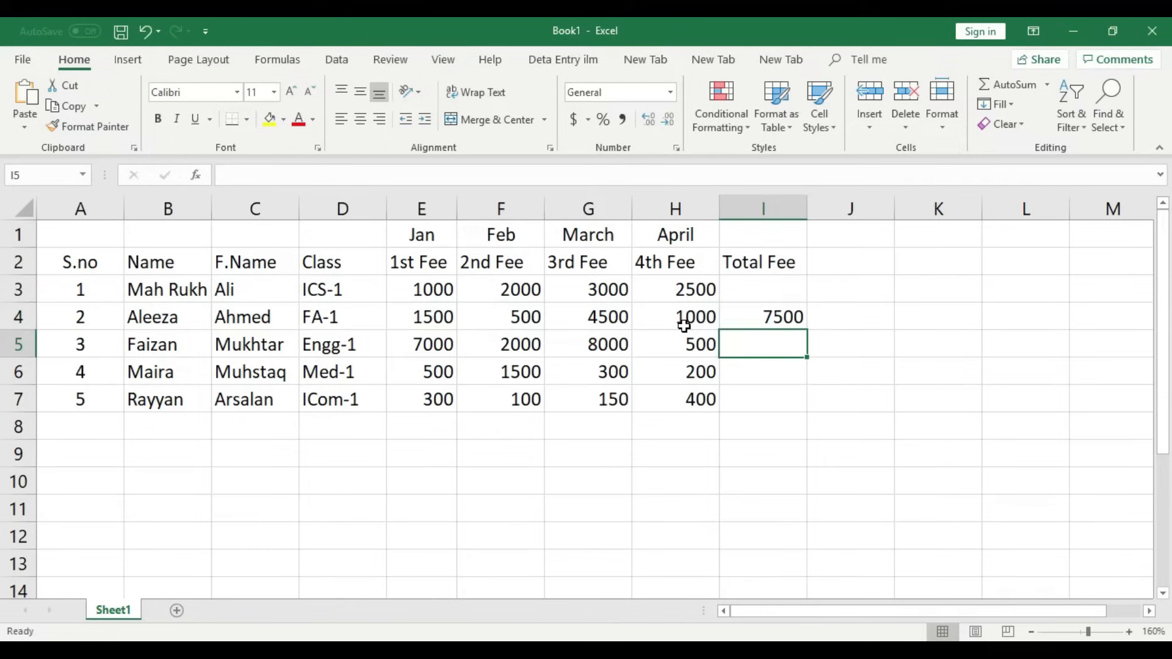
# Copy the second student's total formula from I4 down to I7 and review the filled totals.
pyautogui.click(802, 323)
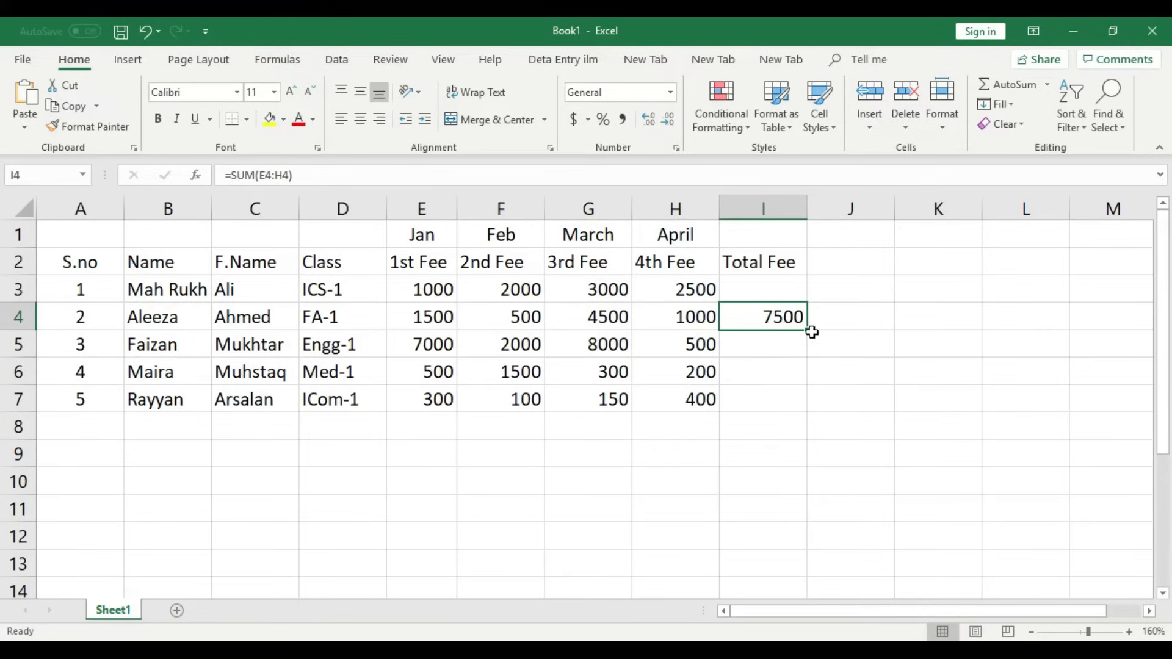
pyautogui.click(810, 332)
pyautogui.moveTo(809, 332); pyautogui.dragTo(809, 406)
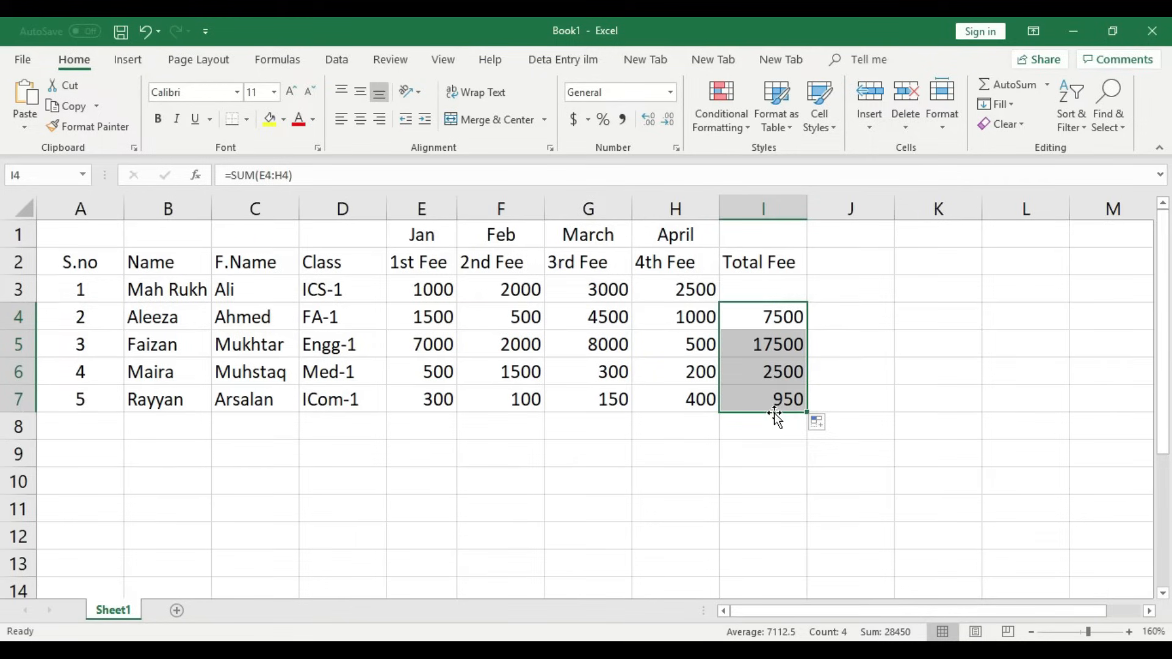
pyautogui.click(421, 234)
pyautogui.click(500, 235)
pyautogui.click(588, 235)
pyautogui.click(667, 236)
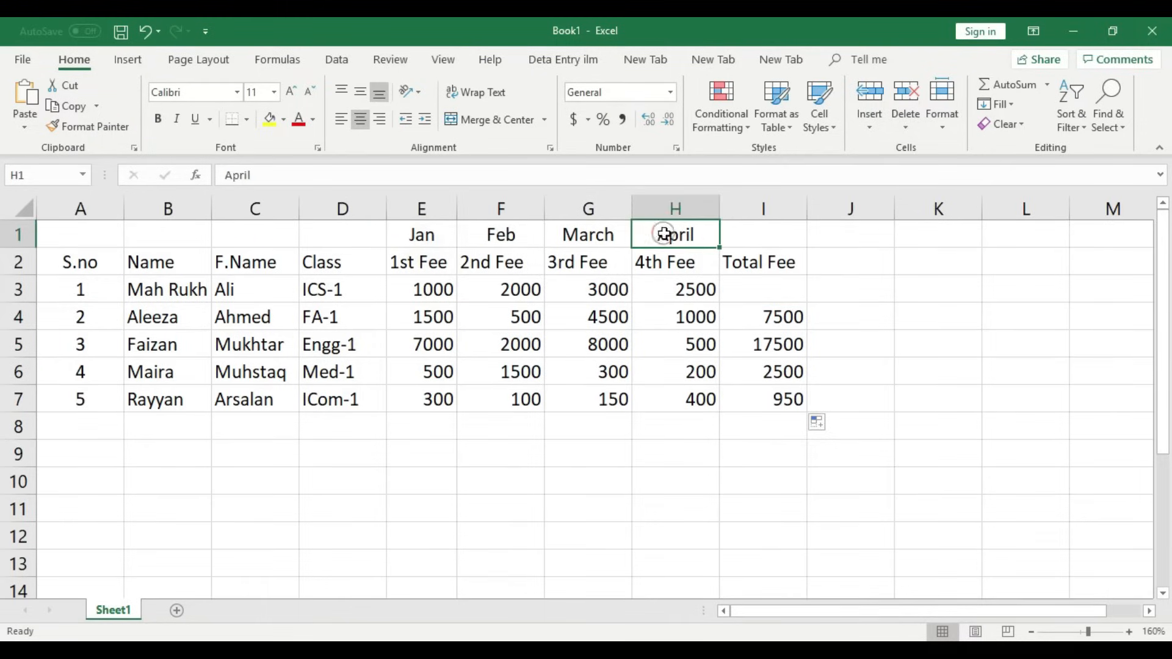
pyautogui.moveTo(775, 319); pyautogui.dragTo(777, 401)
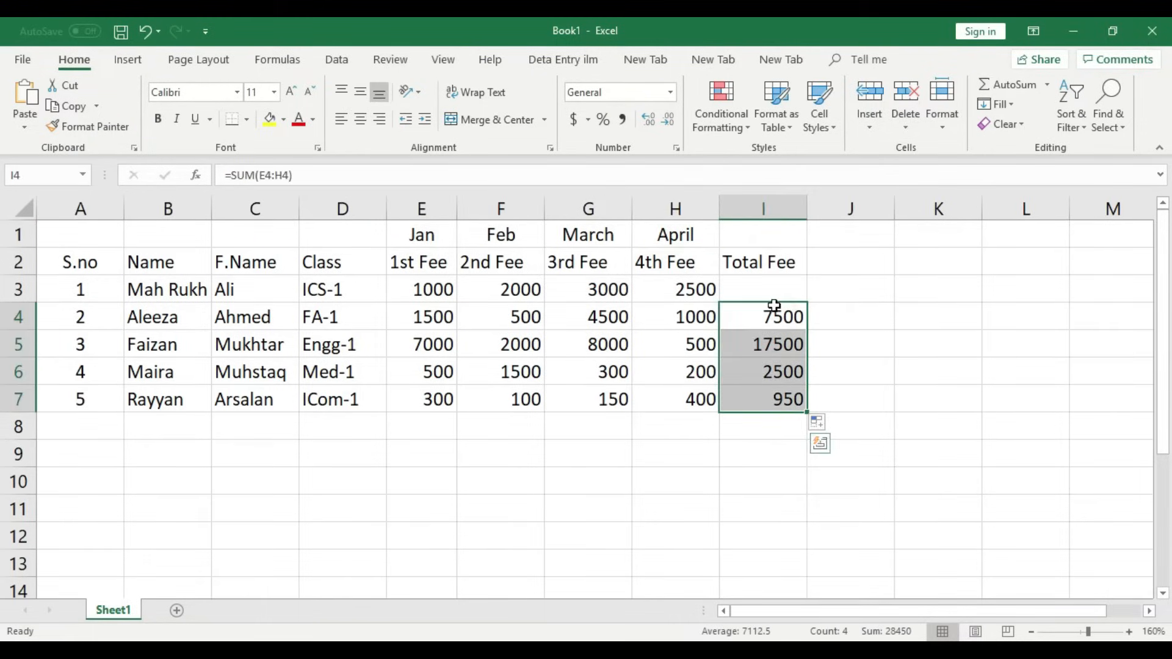
# Fill in the first student's total fee in I3 with =SUM(E3:H3).
pyautogui.click(780, 287)
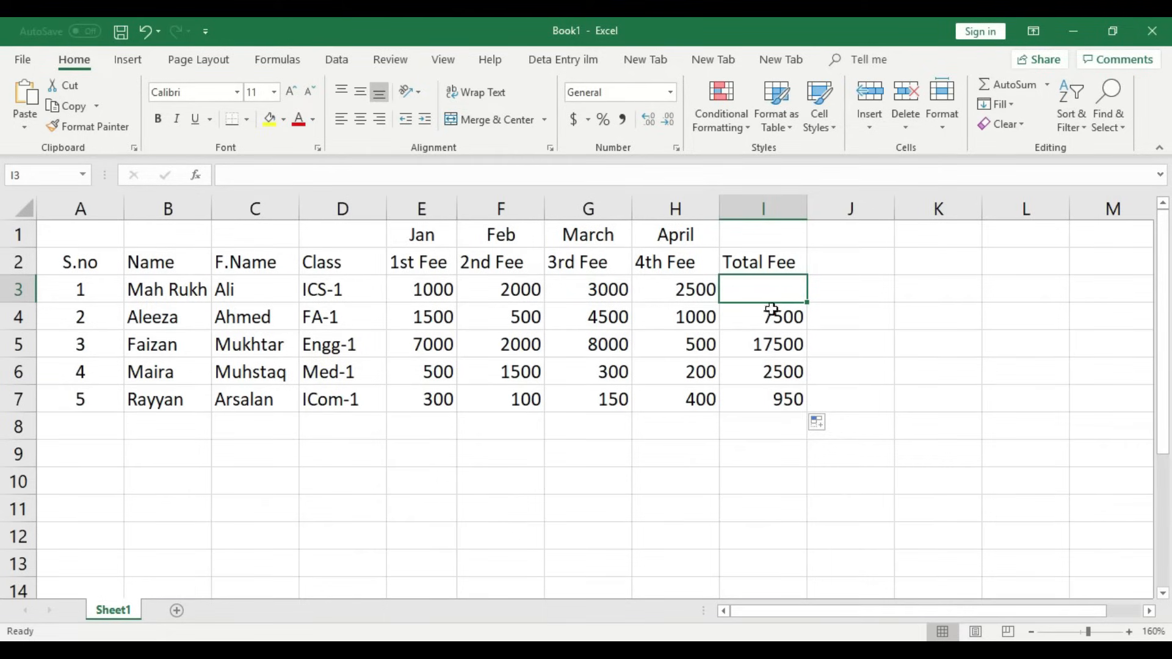
pyautogui.click(831, 297)
pyautogui.click(774, 287)
pyautogui.click(767, 289)
pyautogui.click(789, 318)
pyautogui.moveTo(807, 332); pyautogui.dragTo(782, 401)
# Shade the fee totals from I3 to I7 yellow and the "Total Fee" heading in I2 gold.
pyautogui.click(781, 398)
pyautogui.click(270, 119)
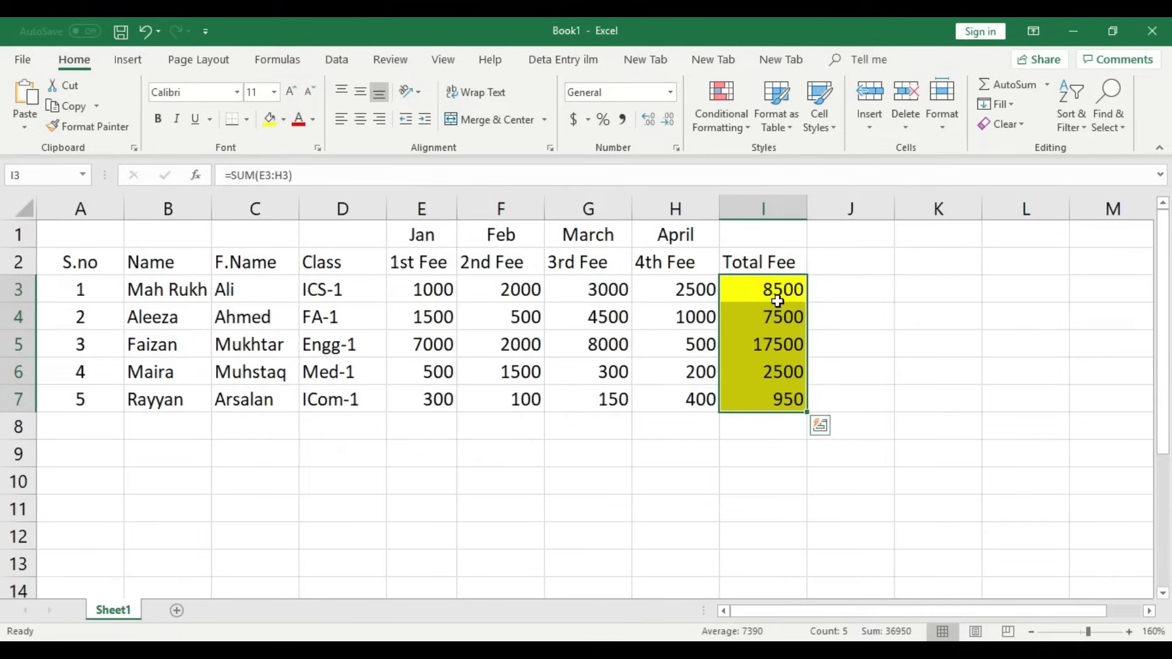
pyautogui.click(750, 259)
pyautogui.click(285, 121)
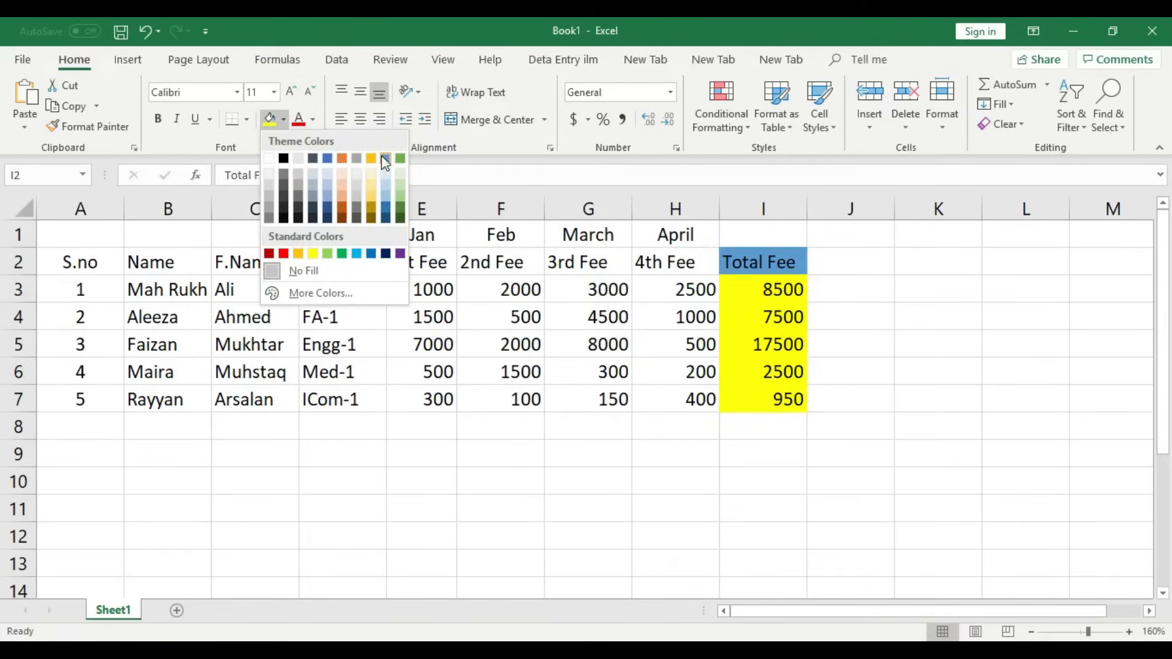
pyautogui.click(371, 159)
# Compare the students' monthly fees in columns E to H with their row totals in column I.
pyautogui.click(780, 316)
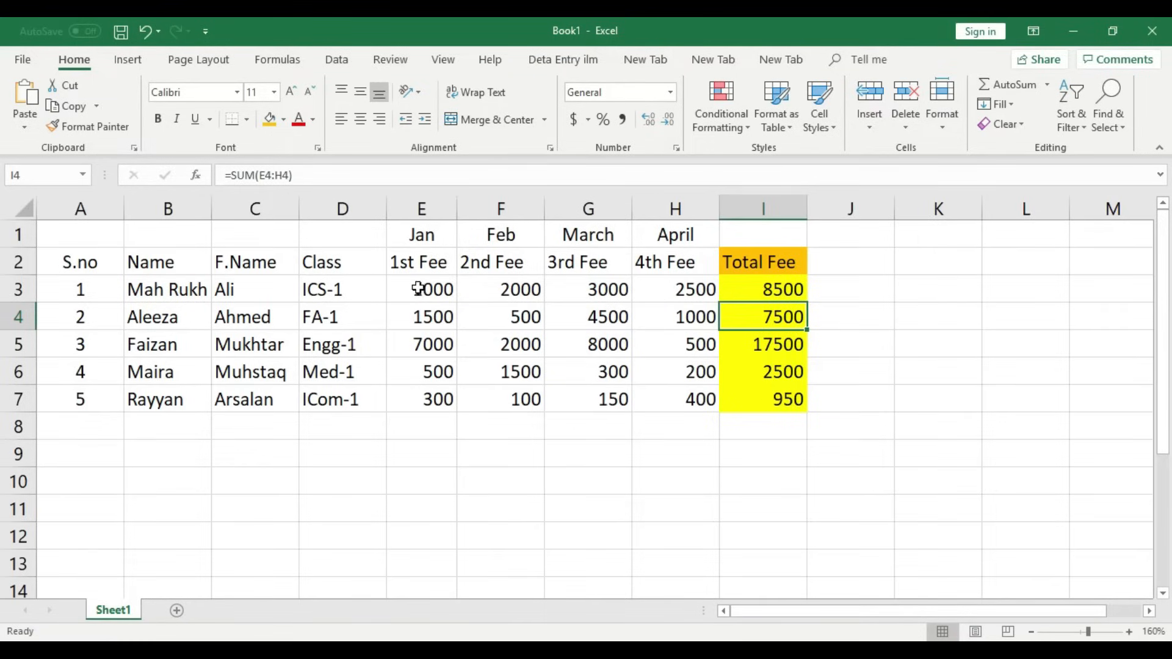
pyautogui.moveTo(417, 285); pyautogui.dragTo(759, 395)
pyautogui.click(753, 288)
pyautogui.click(431, 417)
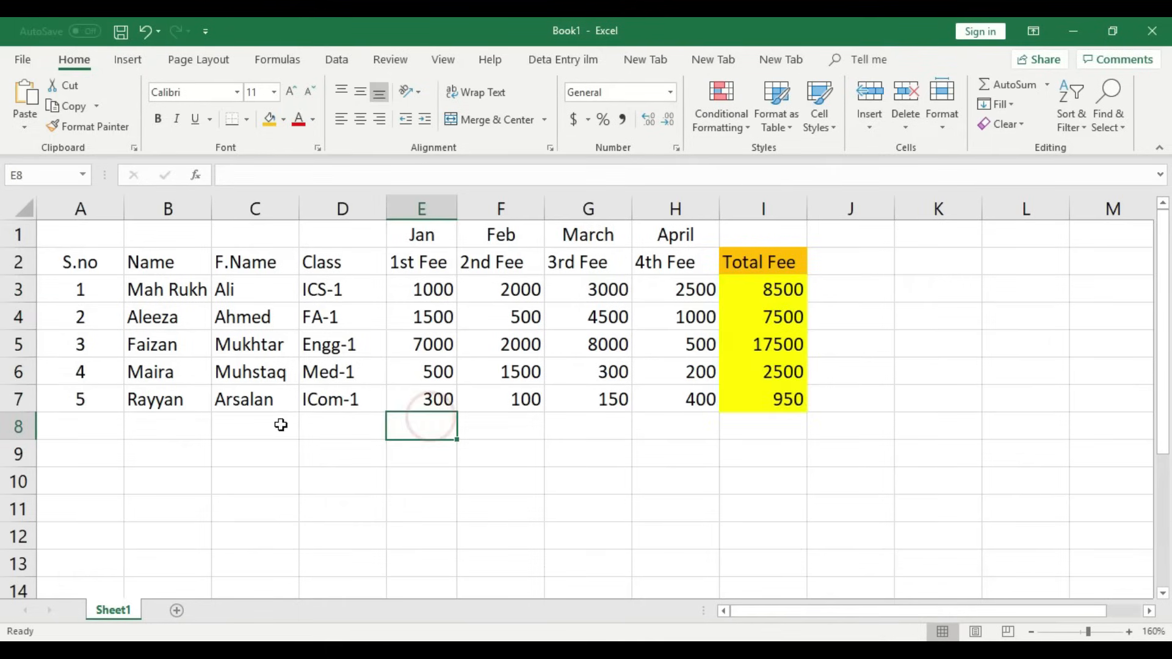
pyautogui.moveTo(510, 426); pyautogui.dragTo(662, 420)
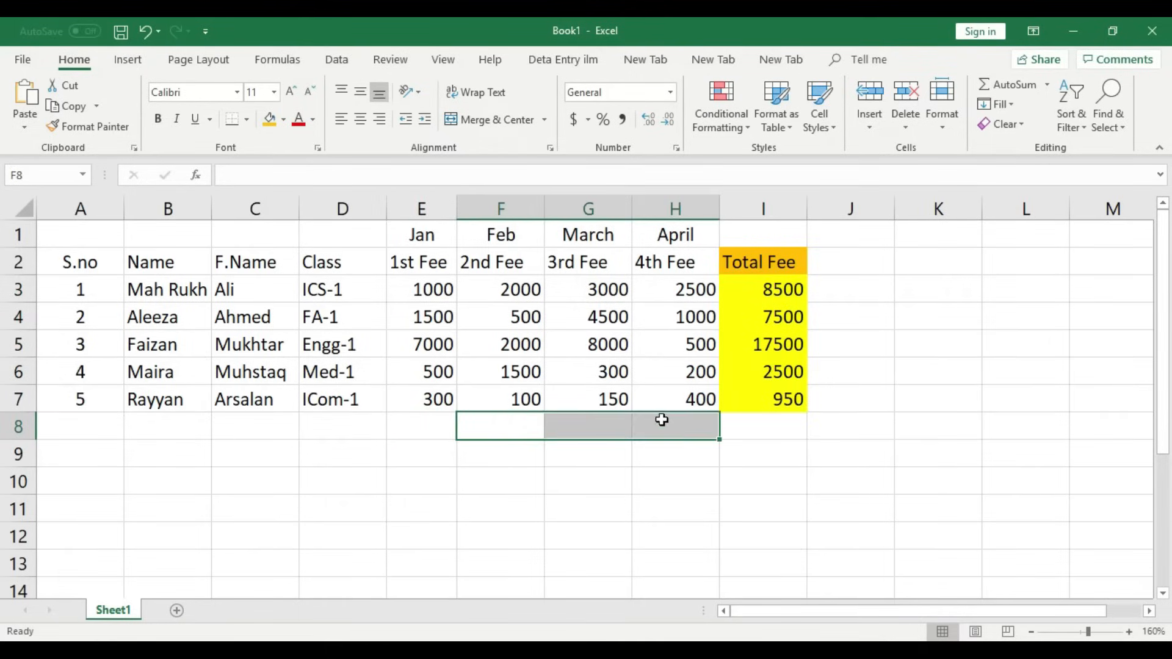
pyautogui.click(780, 292)
pyautogui.click(416, 288)
pyautogui.moveTo(416, 288); pyautogui.dragTo(649, 288)
pyautogui.click(743, 288)
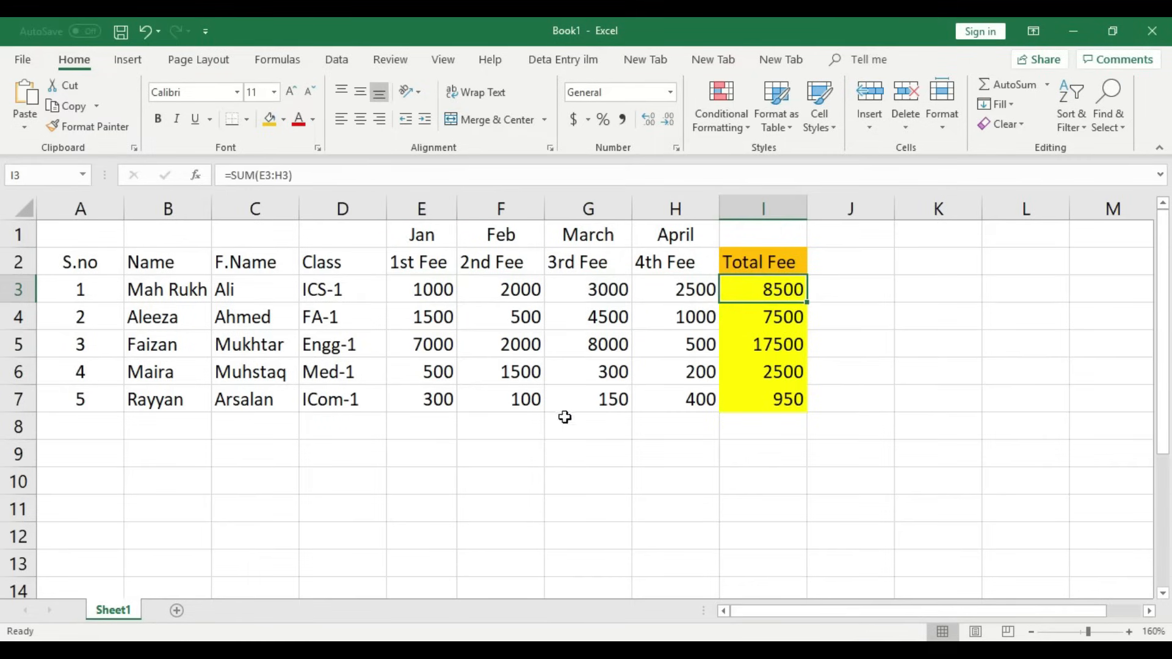
pyautogui.moveTo(420, 294); pyautogui.dragTo(435, 374)
pyautogui.click(433, 476)
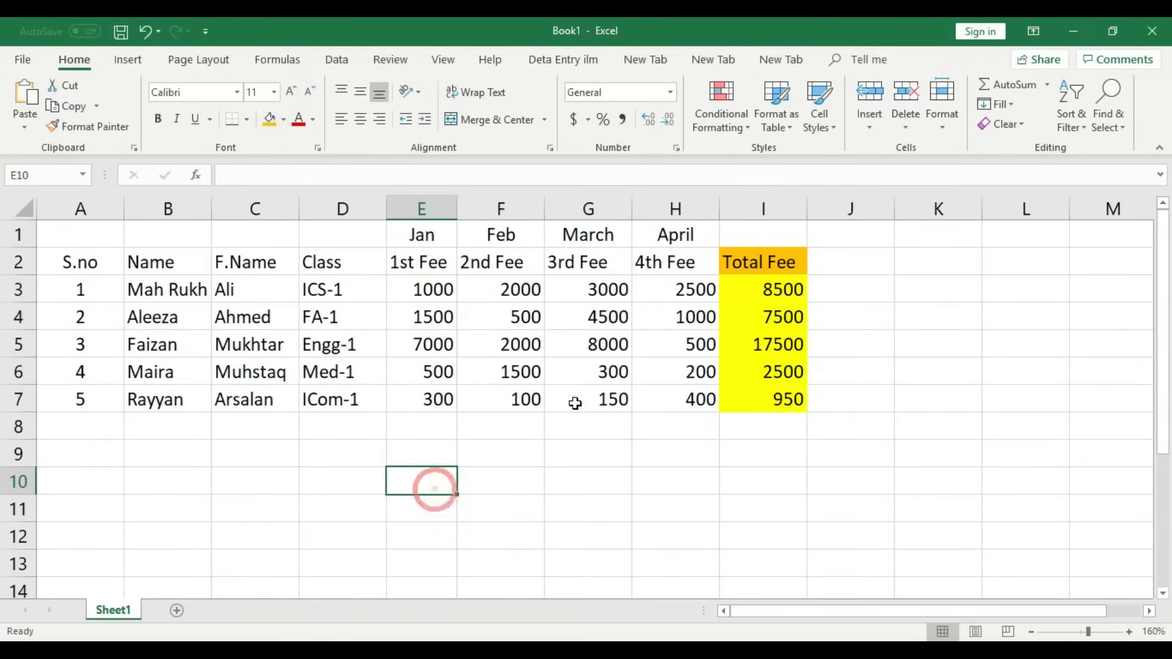
# Review the January to April headings and inspect each student's total formula from I3 to I7.
pyautogui.click(772, 296)
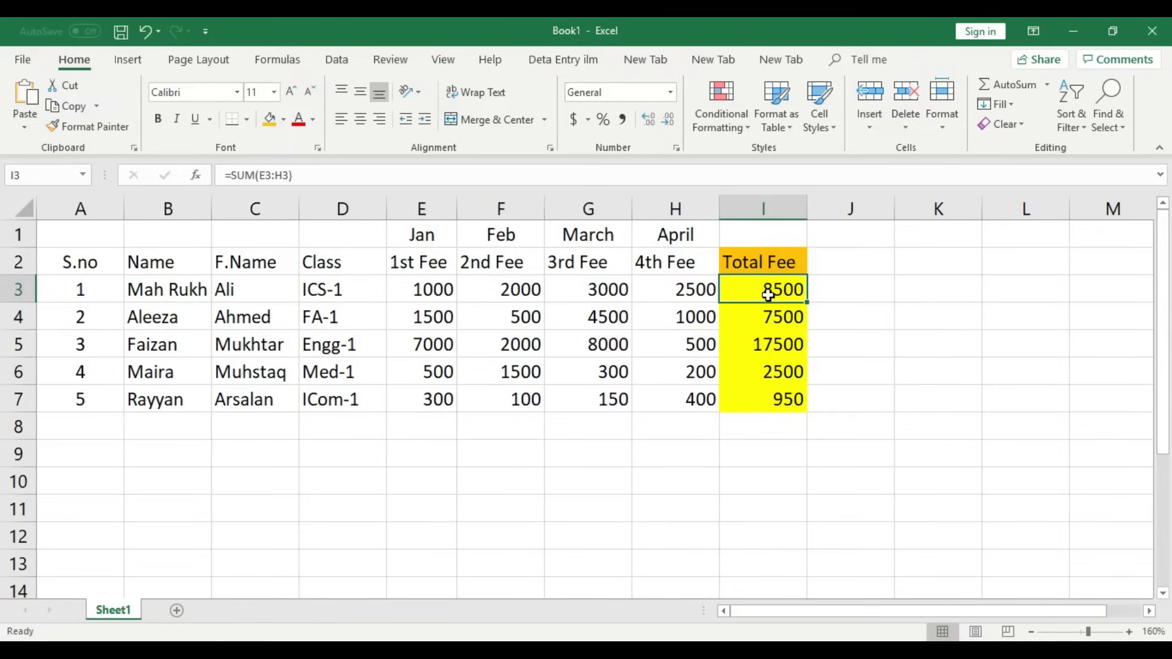
pyautogui.click(427, 227)
pyautogui.click(514, 234)
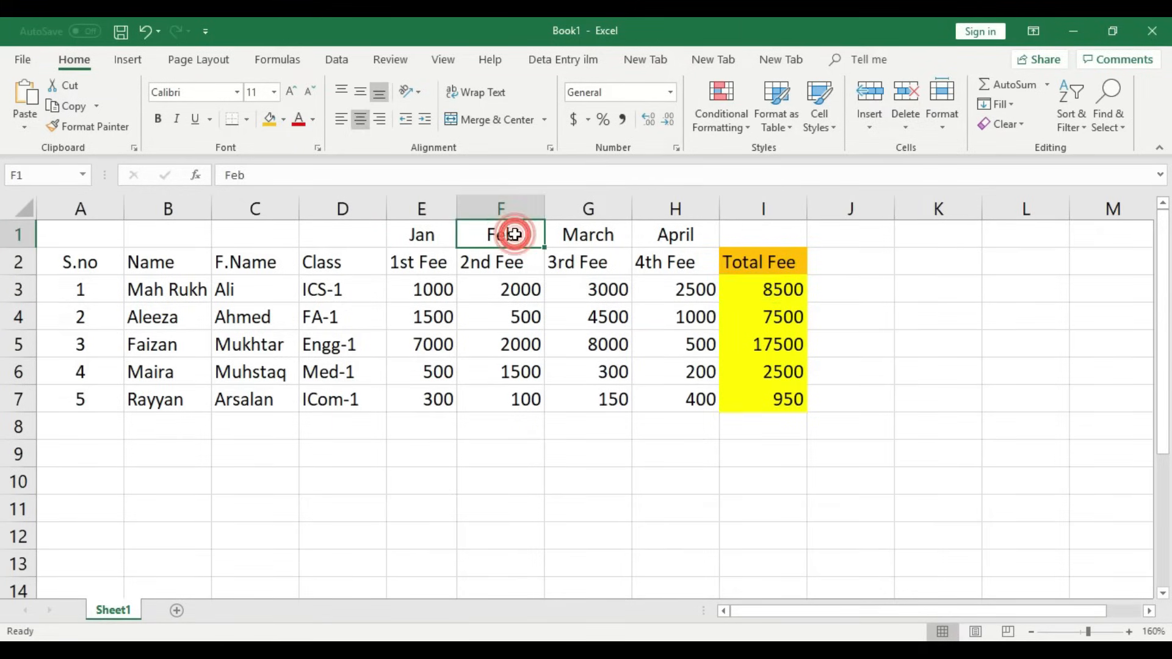
pyautogui.click(604, 236)
pyautogui.click(686, 235)
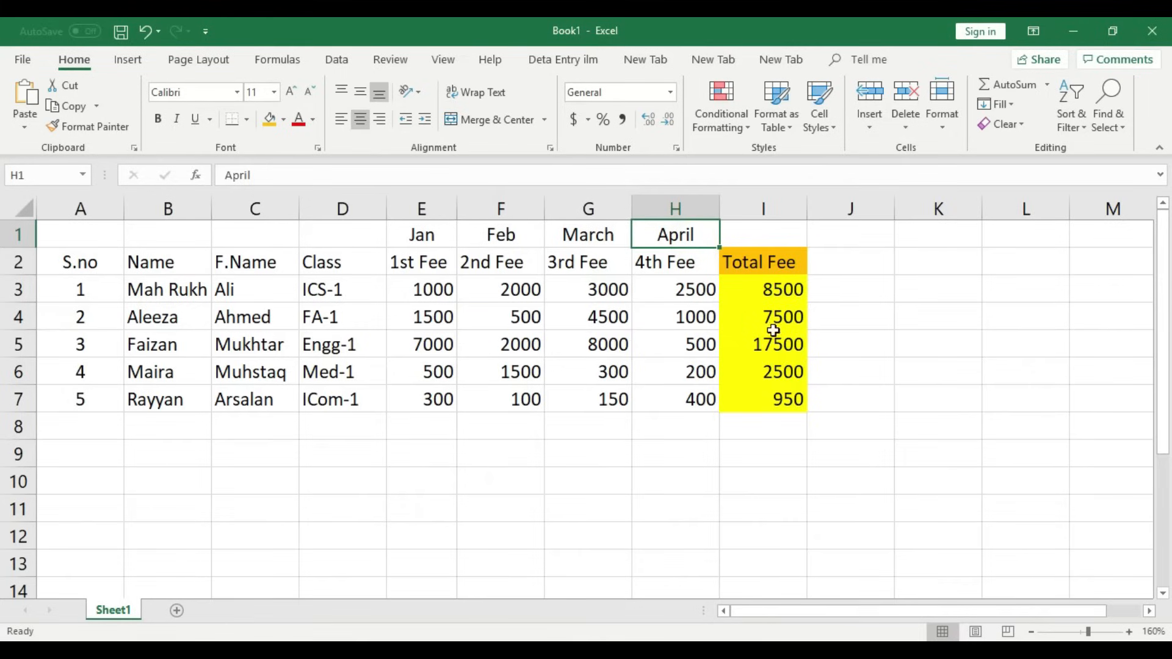
pyautogui.click(798, 289)
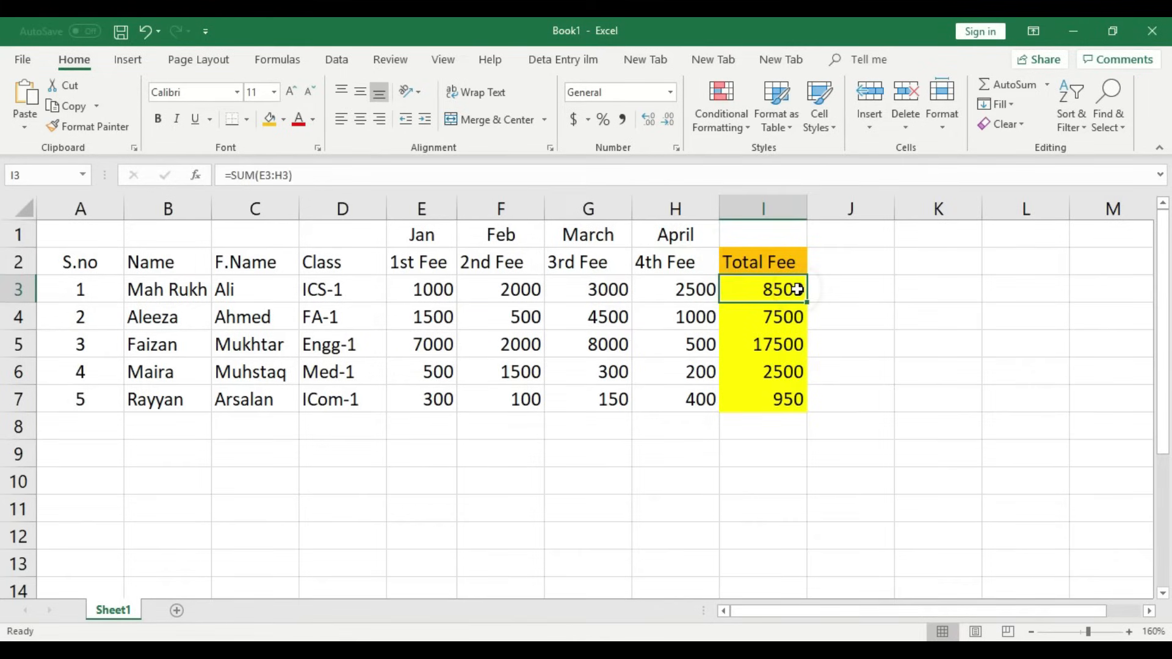
pyautogui.click(790, 315)
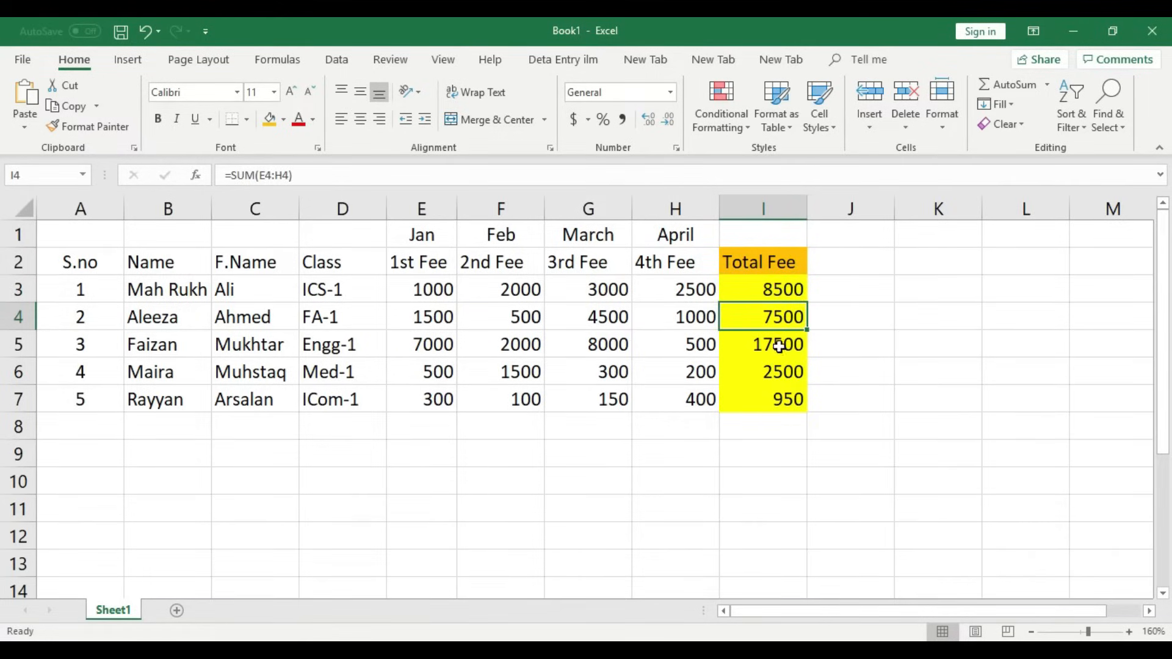
pyautogui.click(781, 349)
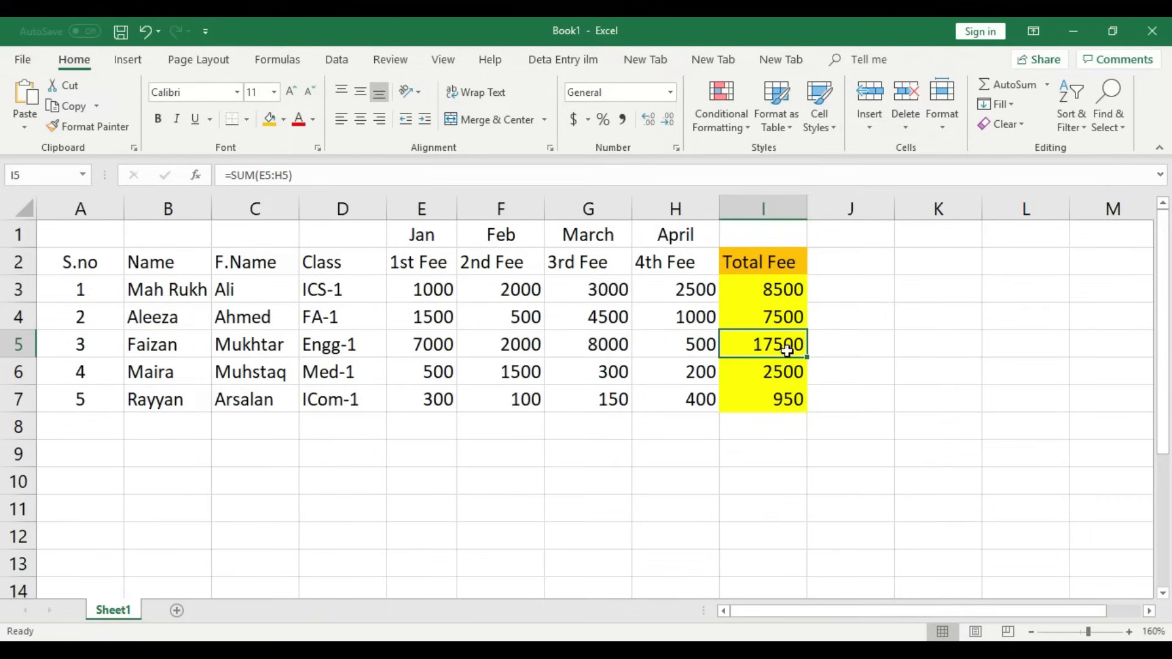
pyautogui.click(796, 373)
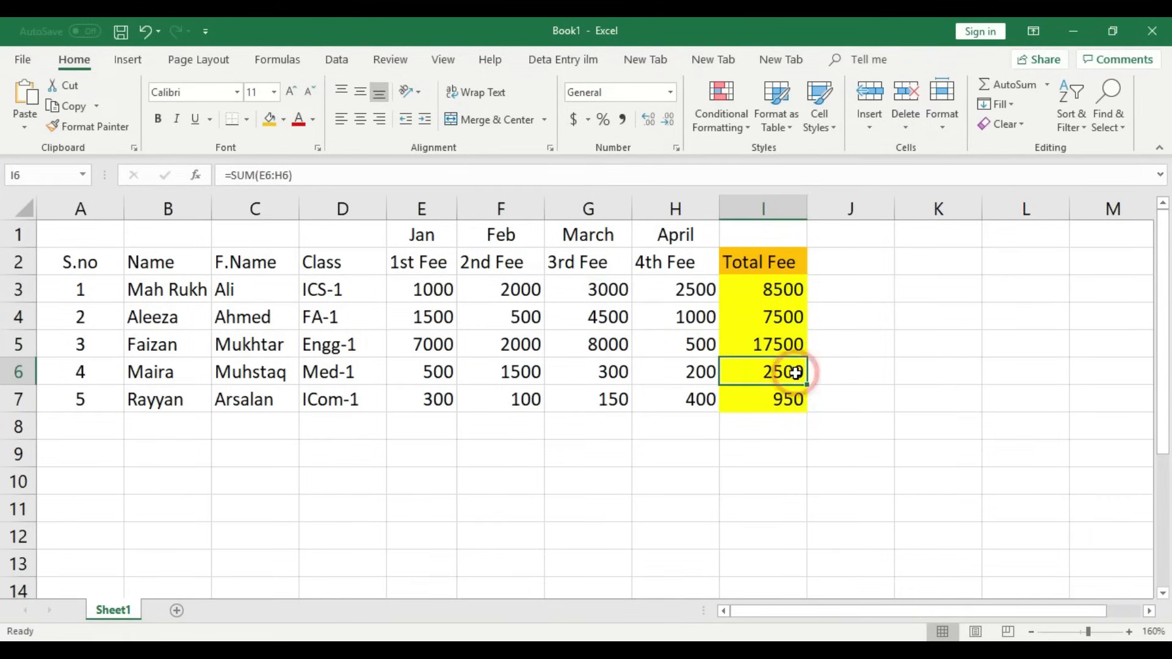
pyautogui.click(787, 399)
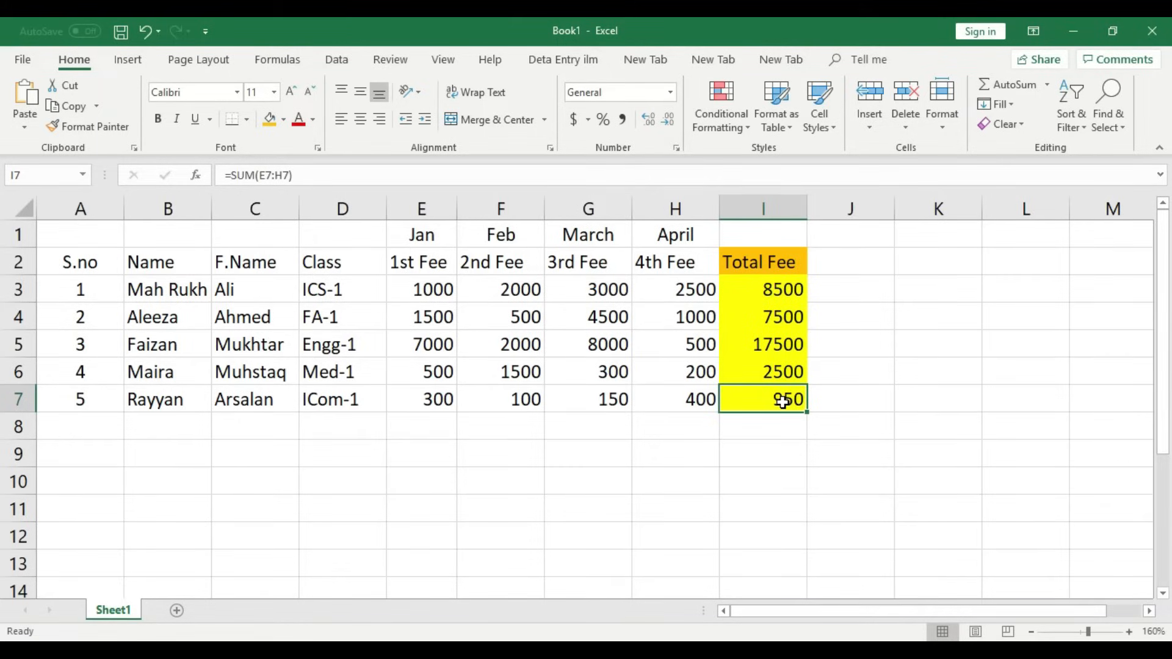
# Examine the January to April fee columns E to H and the empty cells beneath them in row 8.
pyautogui.click(438, 203)
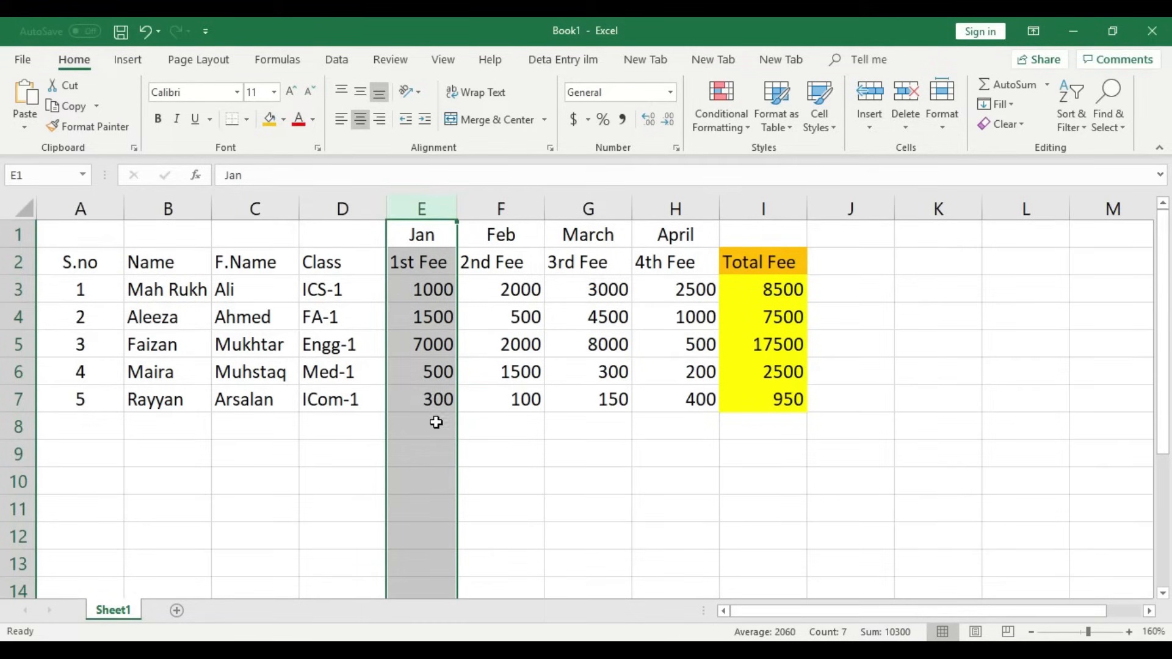
pyautogui.click(507, 201)
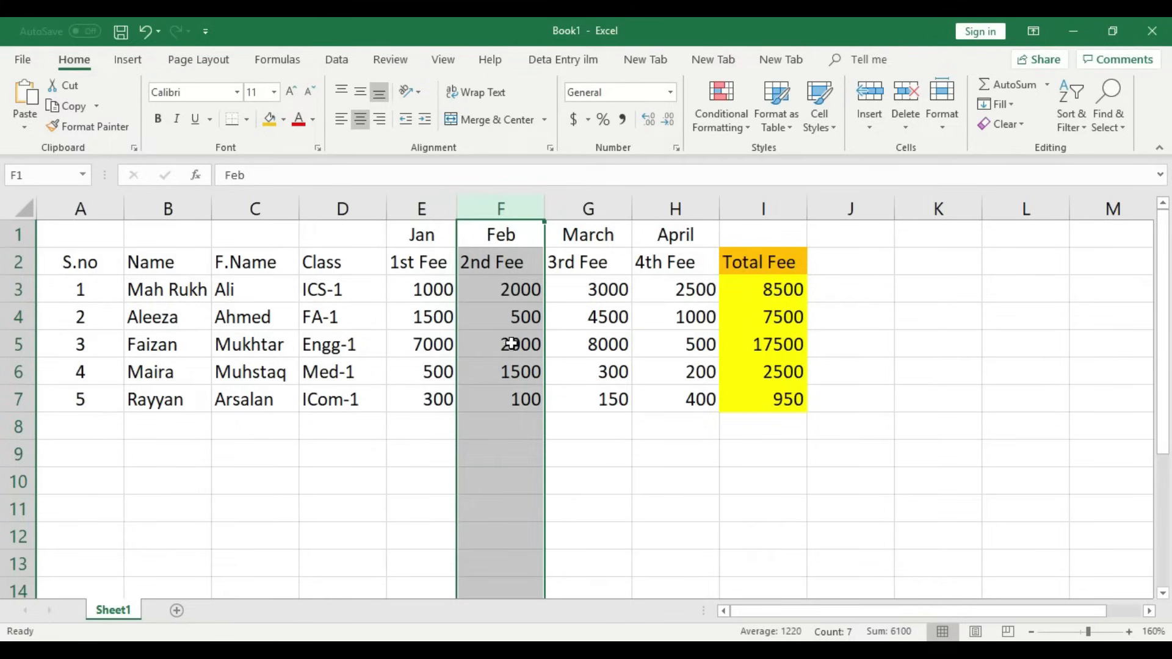
pyautogui.click(603, 205)
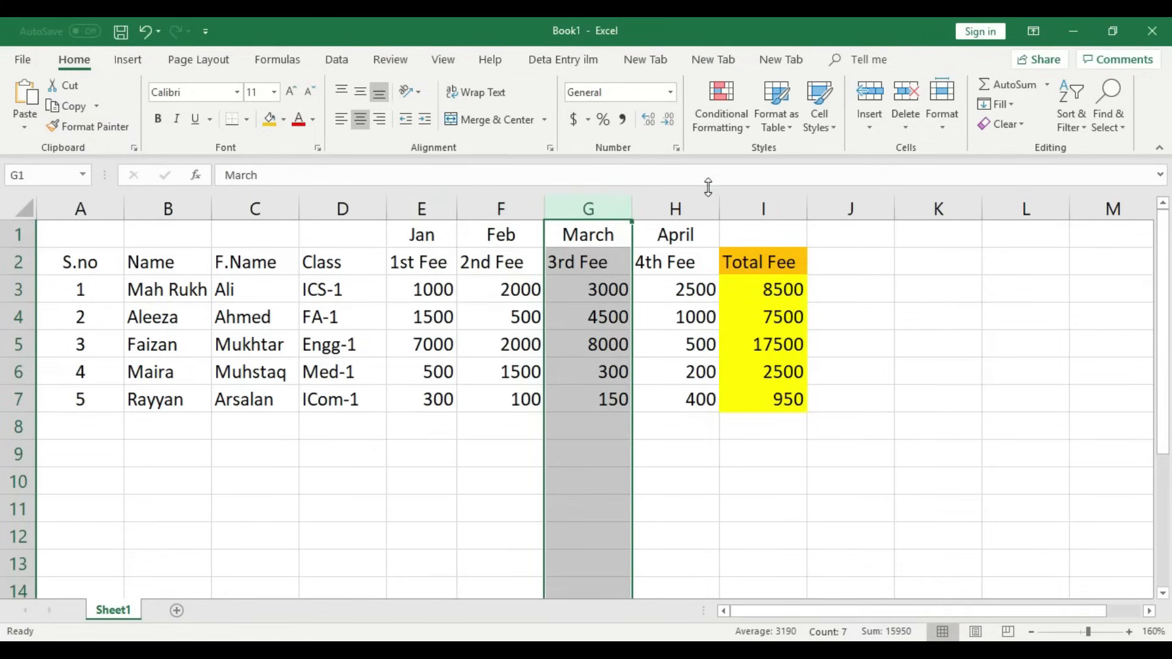
pyautogui.click(686, 204)
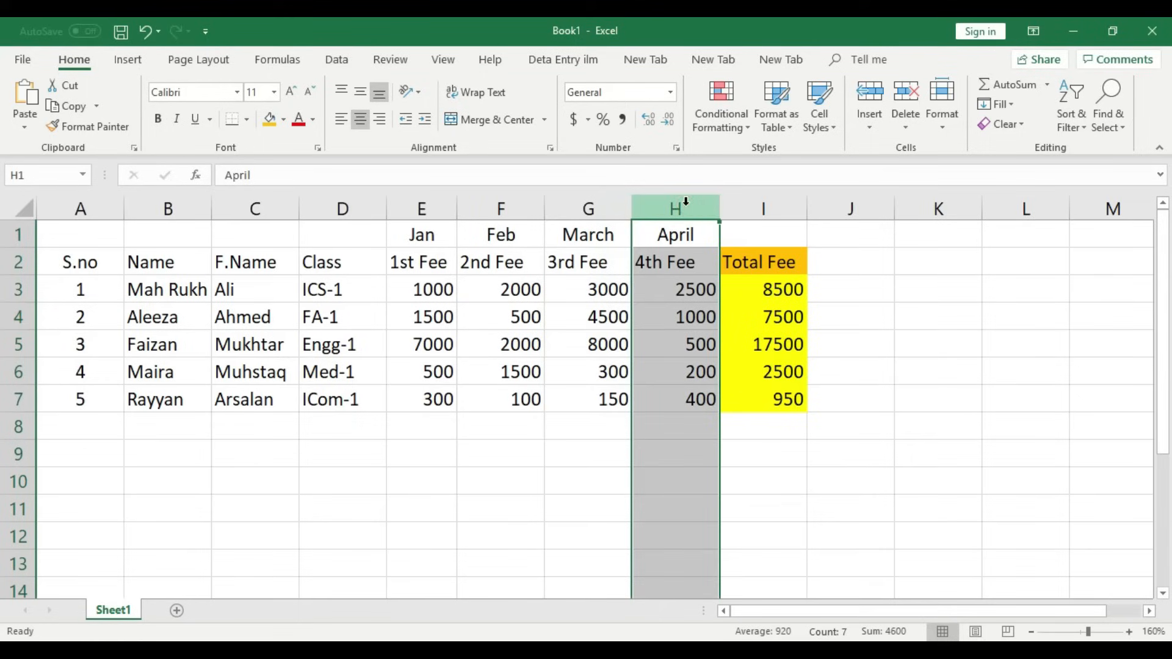
pyautogui.click(606, 507)
pyautogui.click(437, 426)
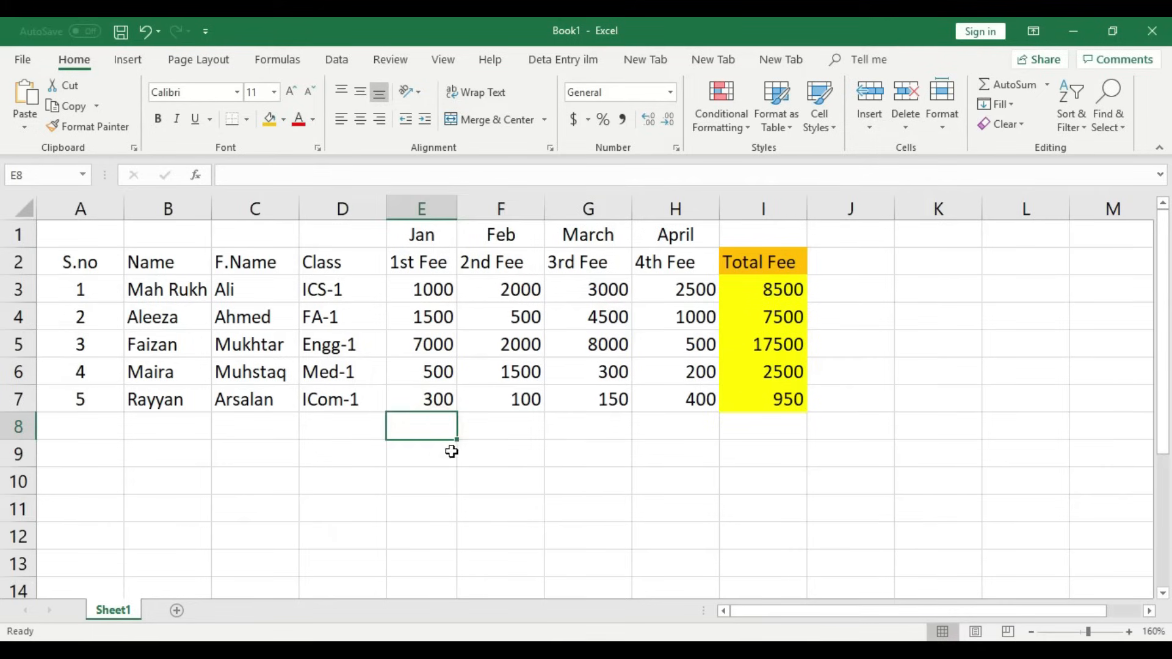
pyautogui.click(486, 427)
pyautogui.click(583, 429)
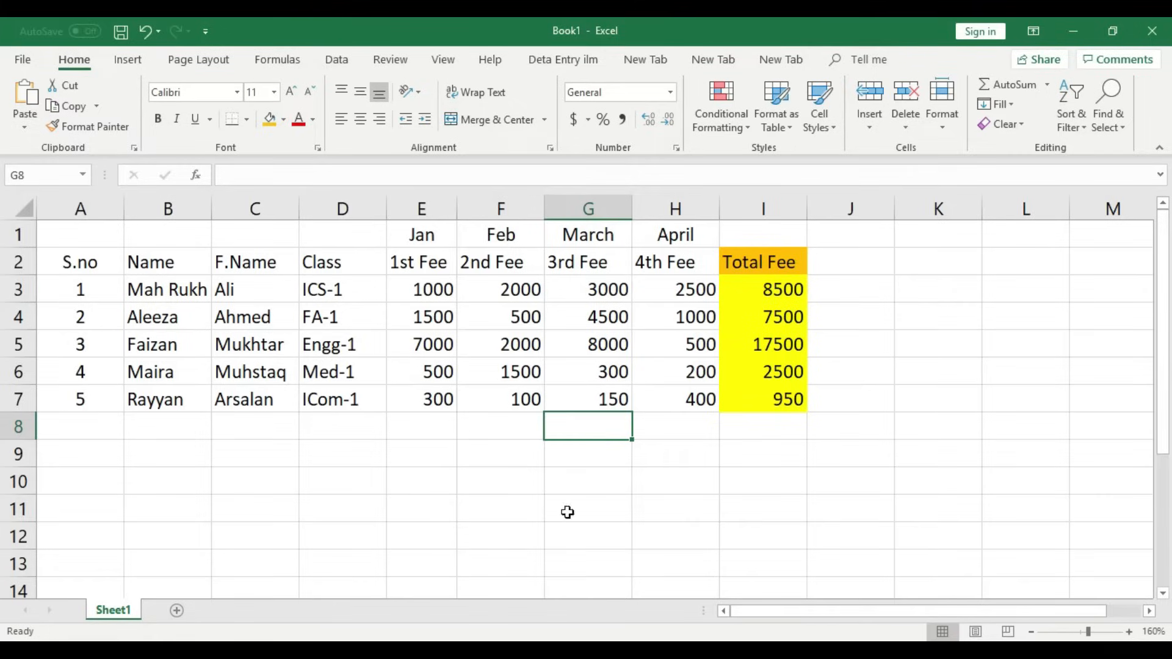
# Compare the first student's fees in E3 to H3 with the row total formula in I3.
pyautogui.click(766, 292)
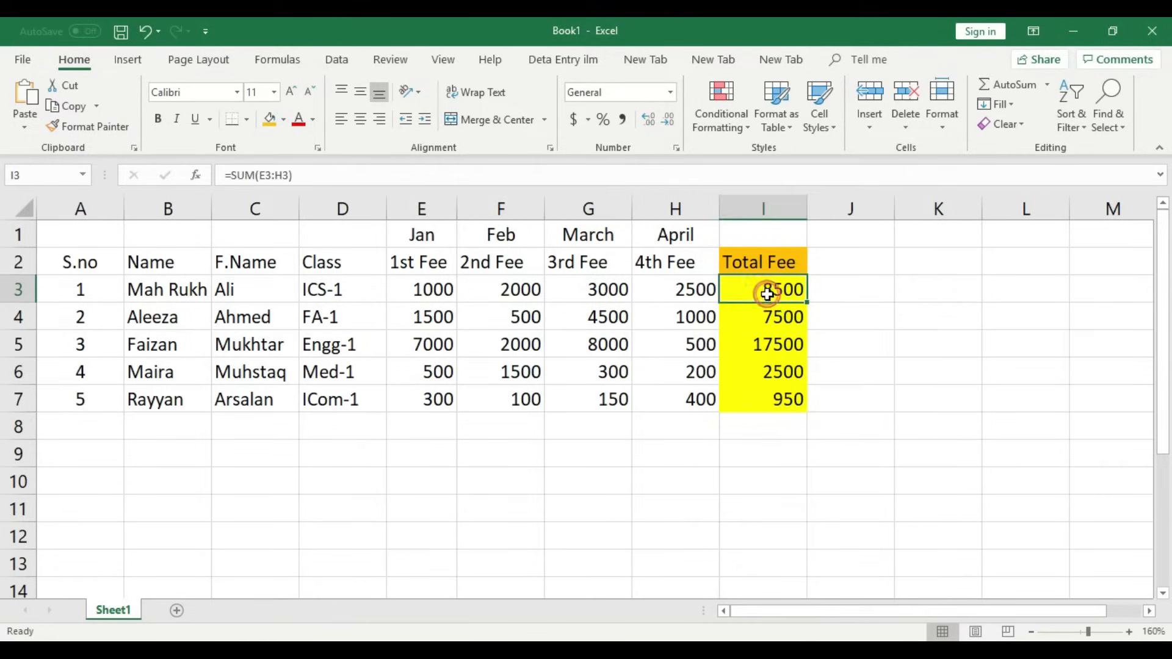
pyautogui.click(437, 421)
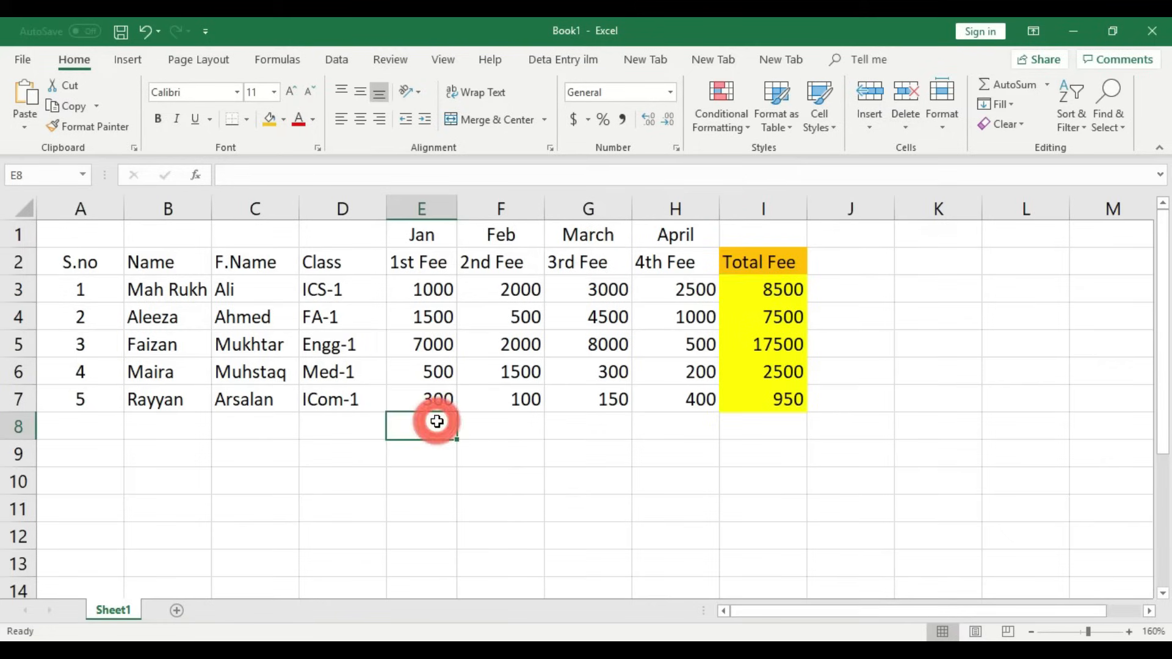
pyautogui.moveTo(431, 295); pyautogui.dragTo(672, 288)
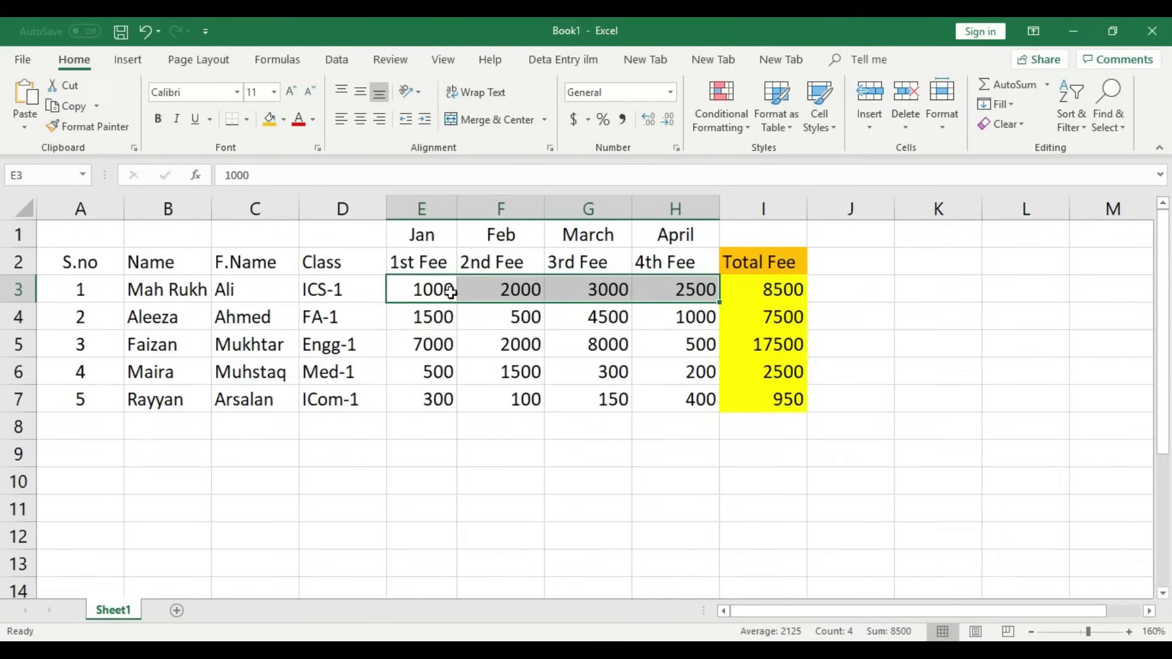
pyautogui.click(770, 291)
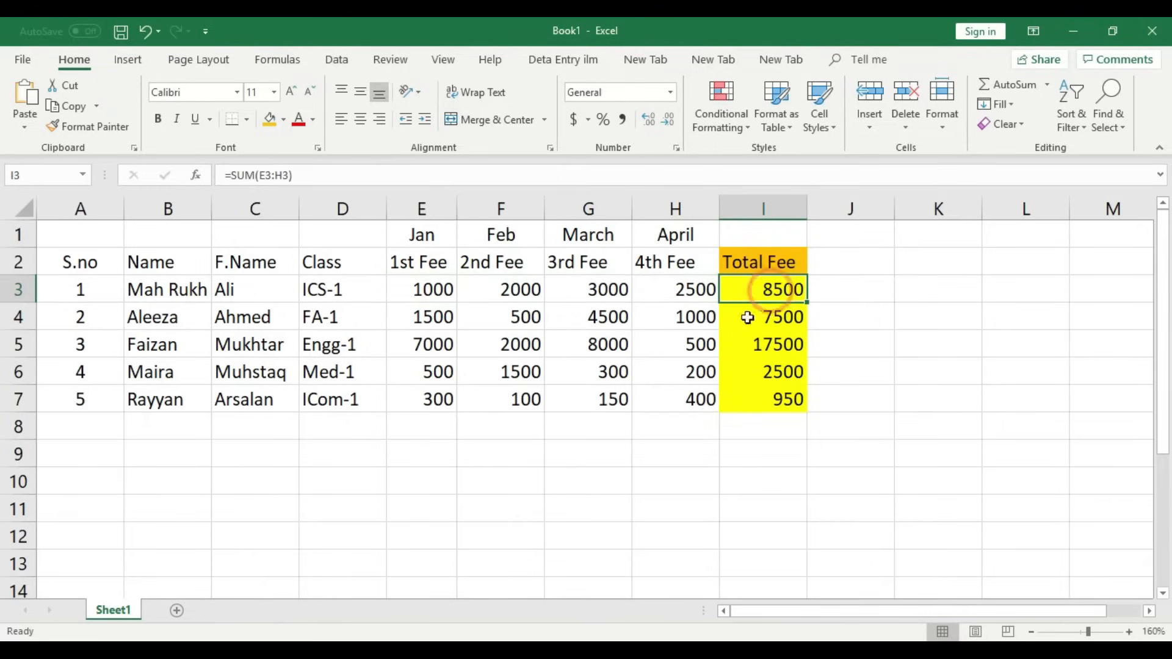
pyautogui.click(426, 420)
pyautogui.click(424, 529)
# Total the January fees in E8 with the formula =sum(E3:E7), entering the range reference by hand.
pyautogui.click(426, 426)
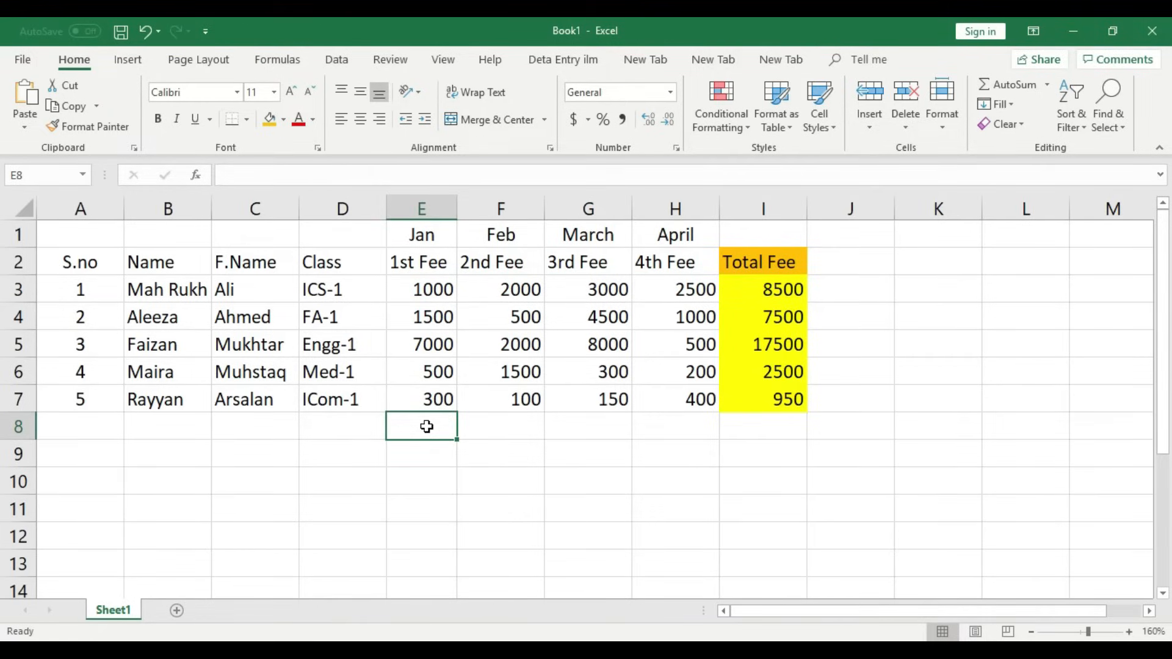
pyautogui.write('=')
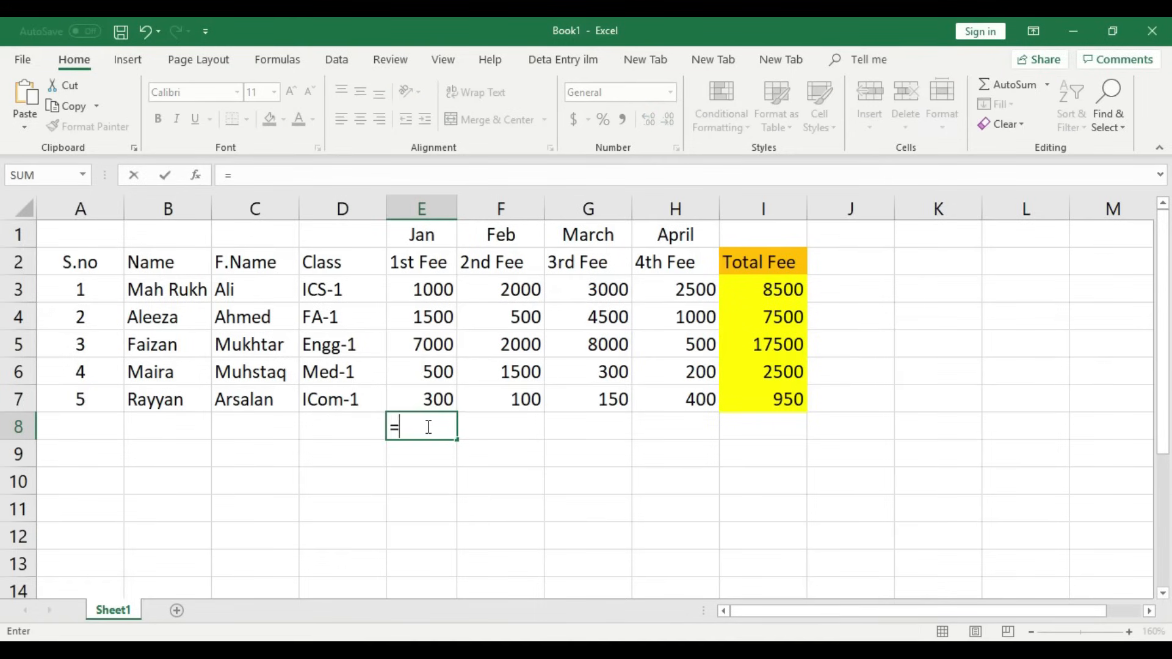
pyautogui.write('sum')
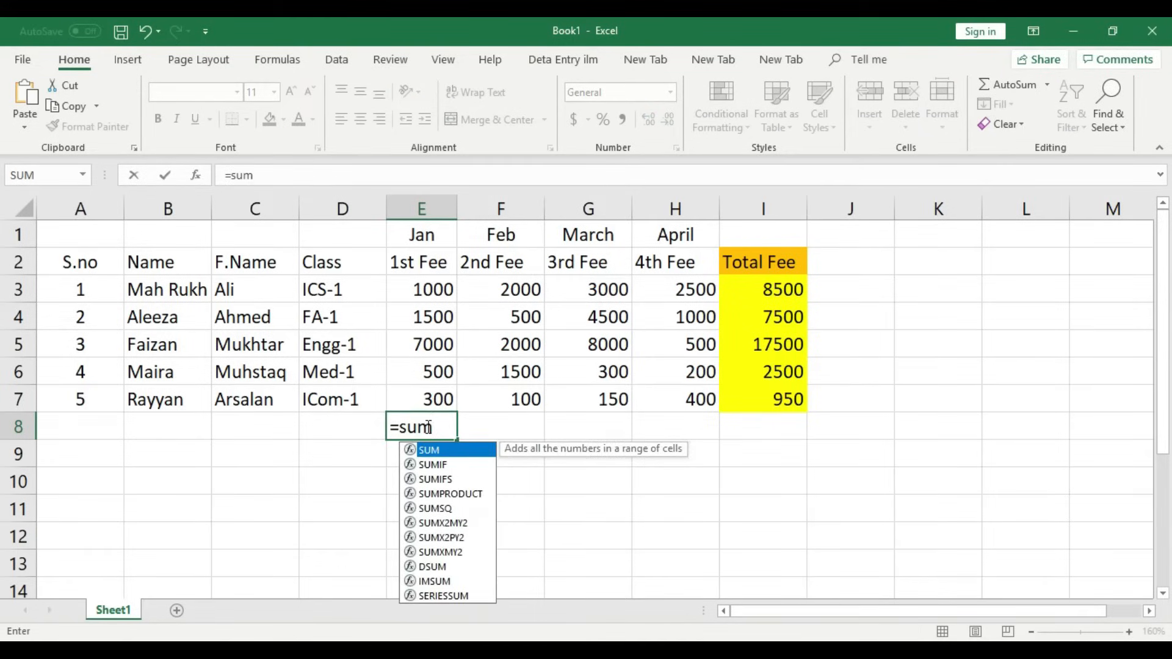
pyautogui.write('(')
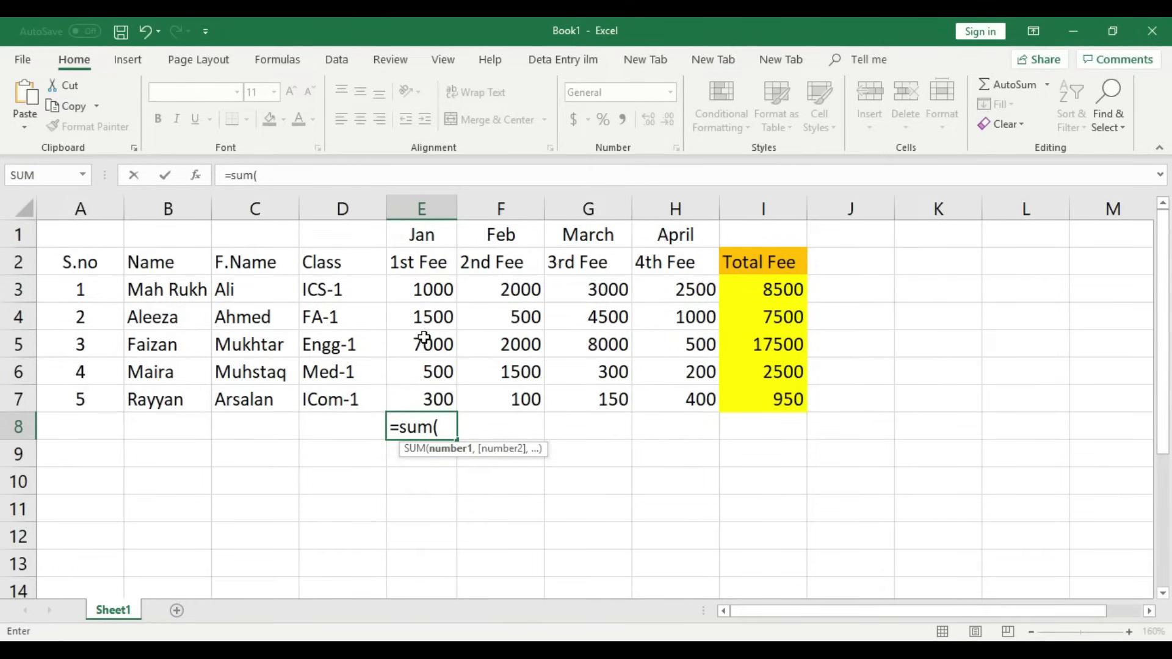
pyautogui.write('E')
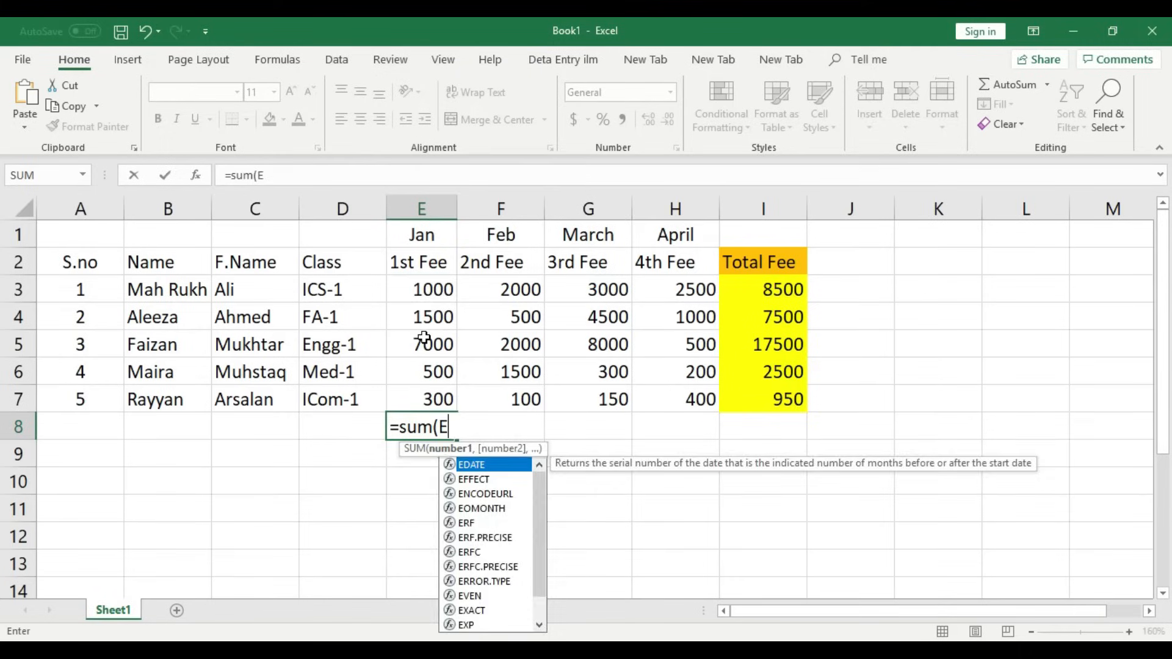
pyautogui.write('3:')
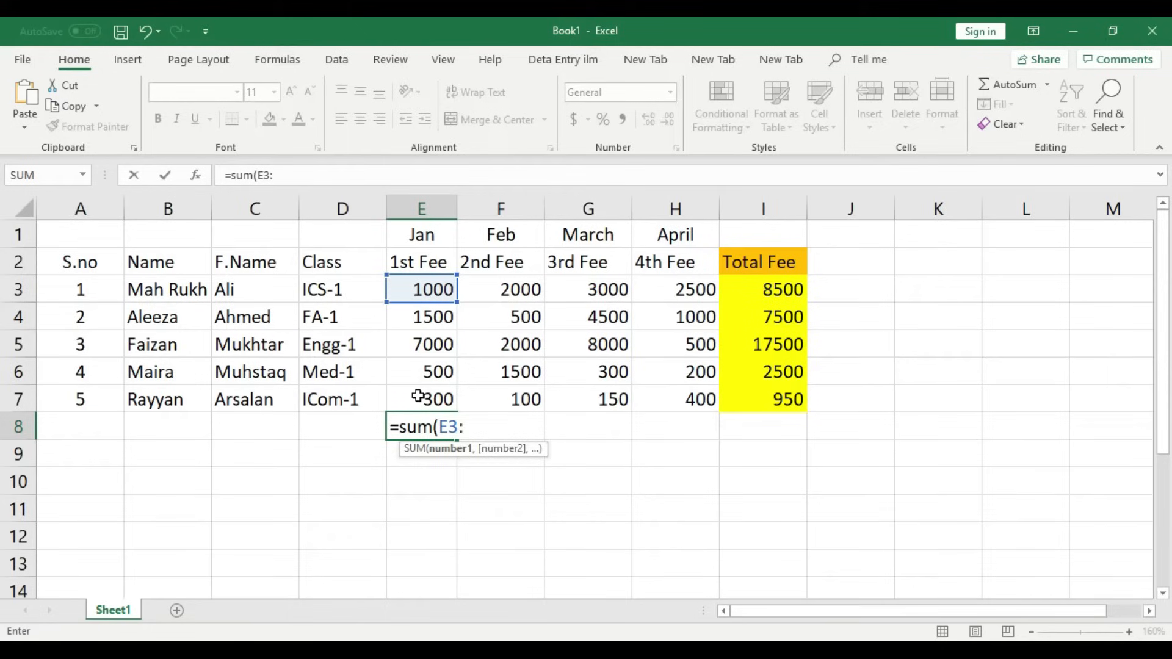
pyautogui.write('E')
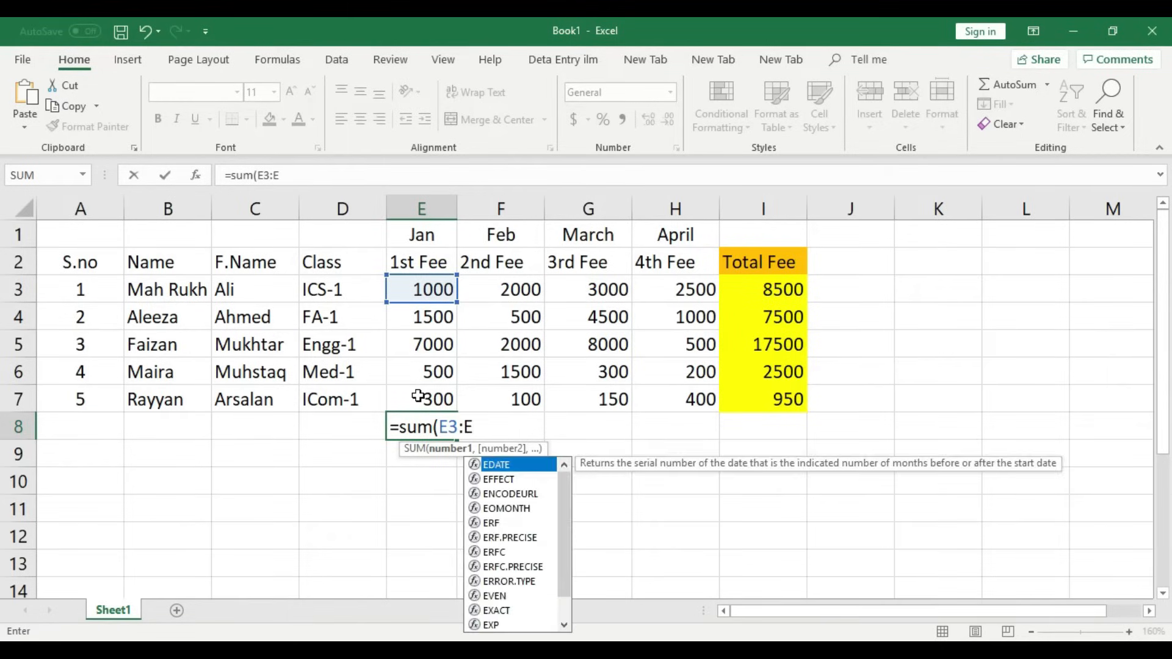
pyautogui.write('7')
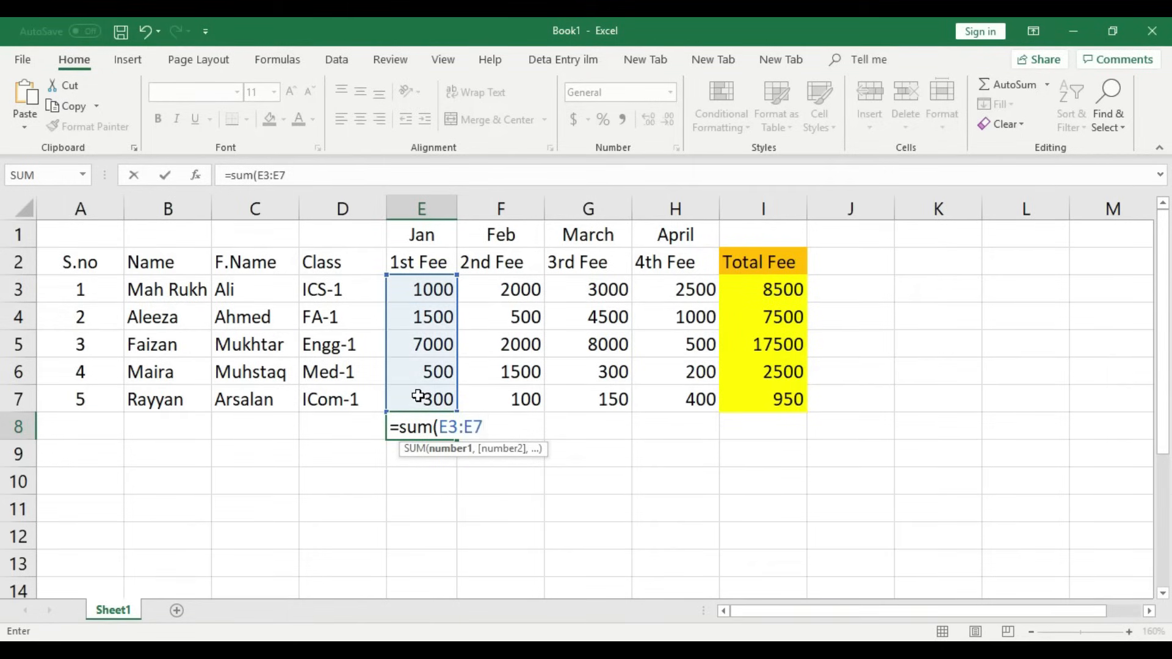
pyautogui.write(')')
pyautogui.press('Return')
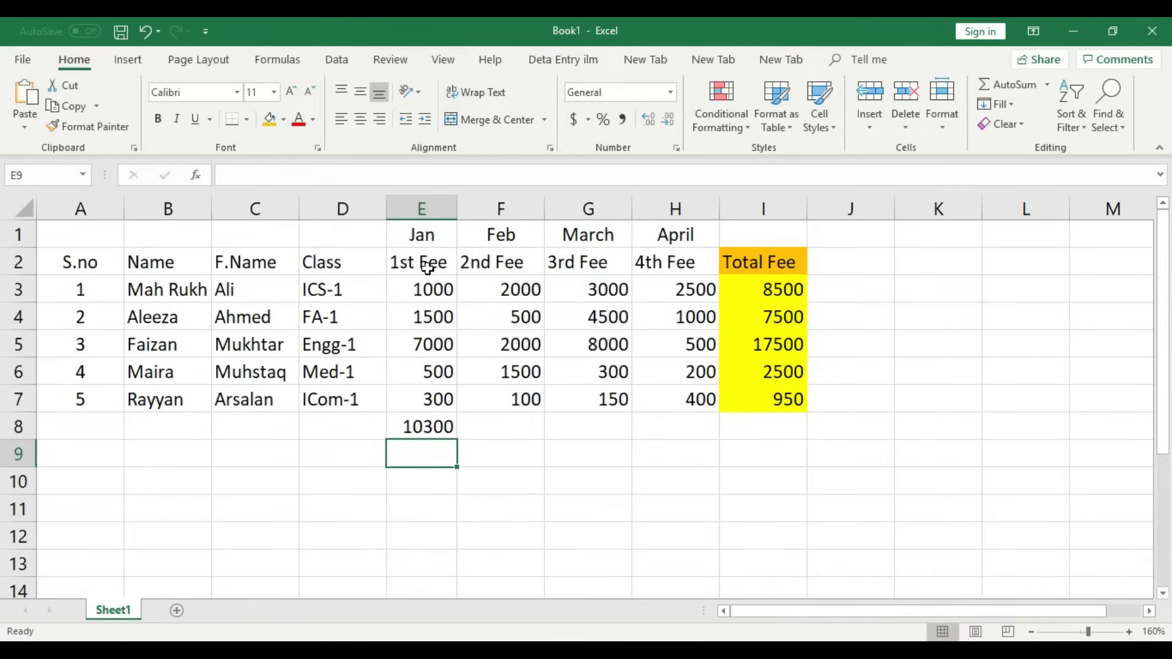
# Fill the January total cell E8 with orange and clear its formula.
pyautogui.click(434, 422)
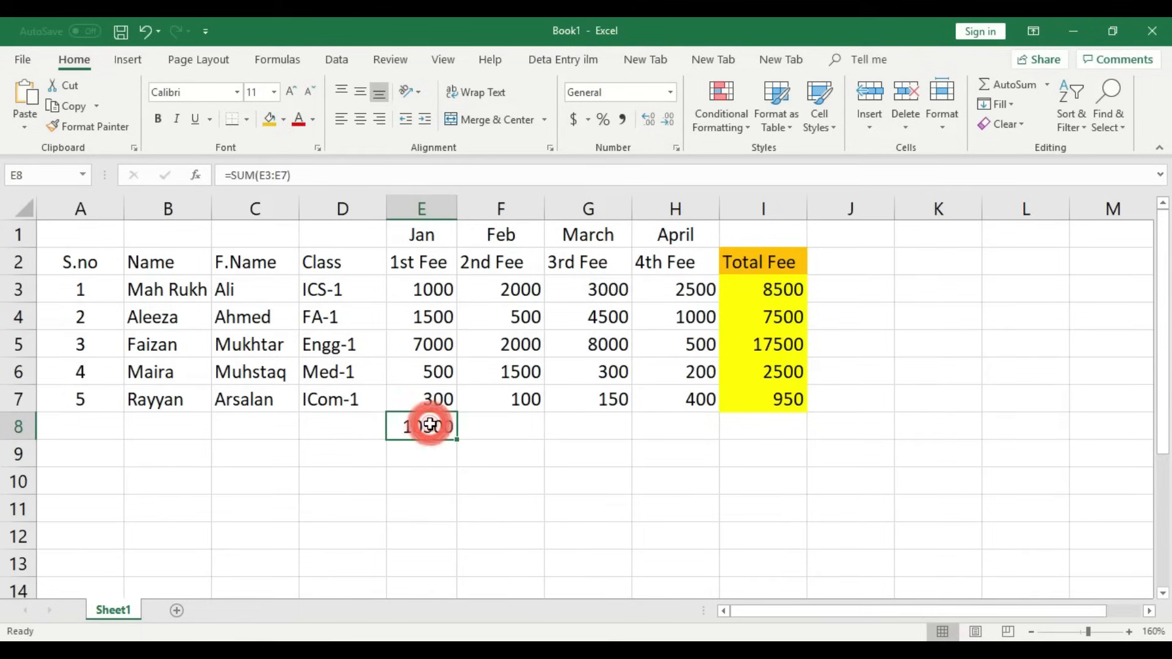
pyautogui.click(270, 116)
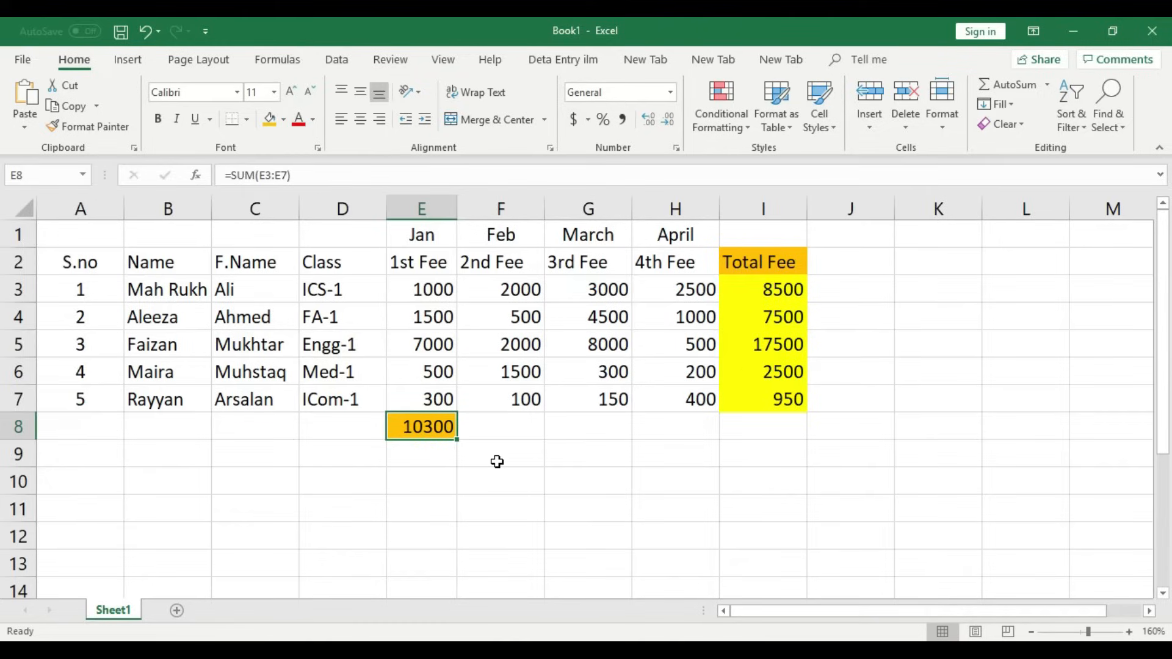
pyautogui.press('Delete')
pyautogui.click(452, 515)
# Enter =SUM(E3:E7) in E8, picking the January fees from E3 to E7 in the sheet as the range.
pyautogui.click(431, 428)
pyautogui.write('=')
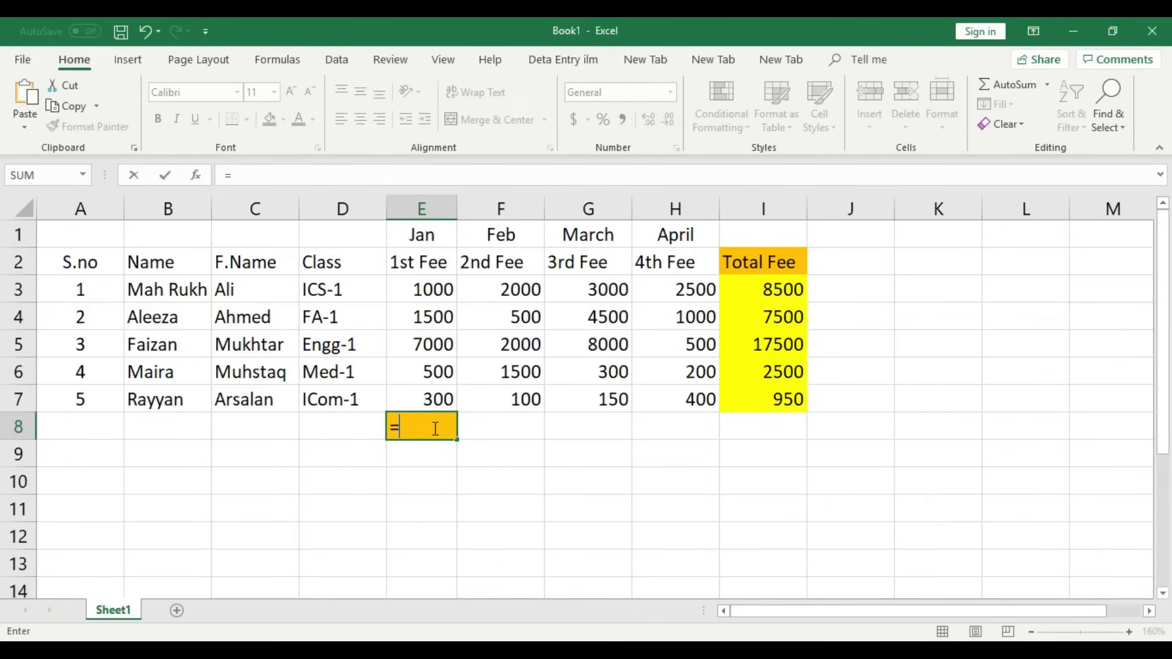
pyautogui.write('SUM')
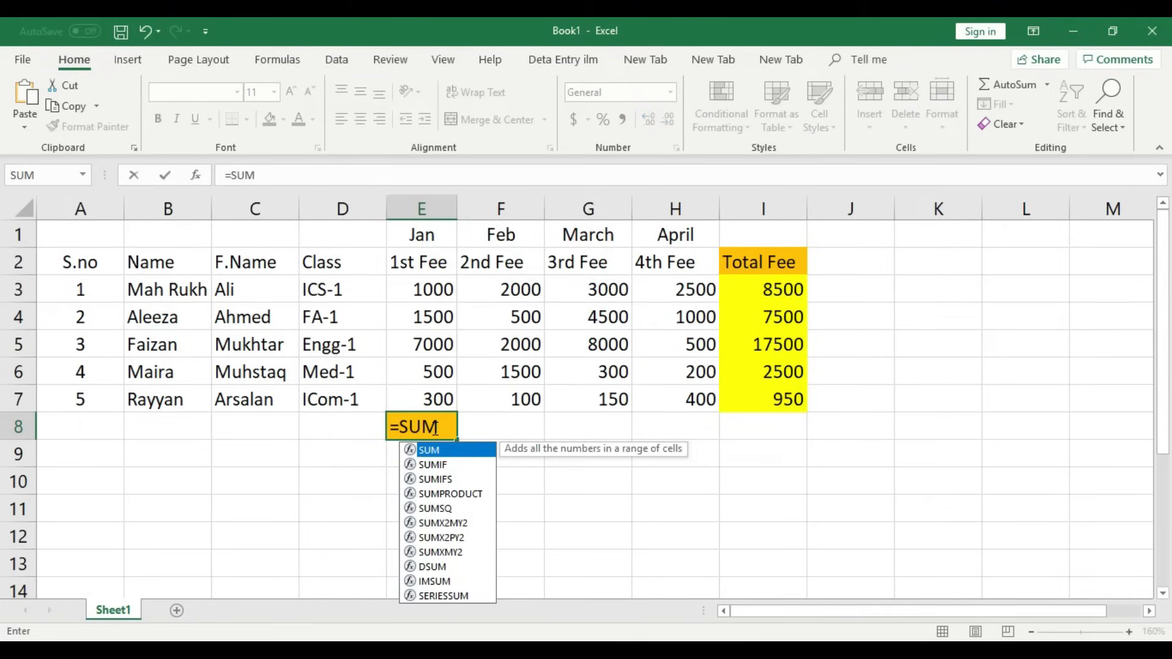
pyautogui.write('(')
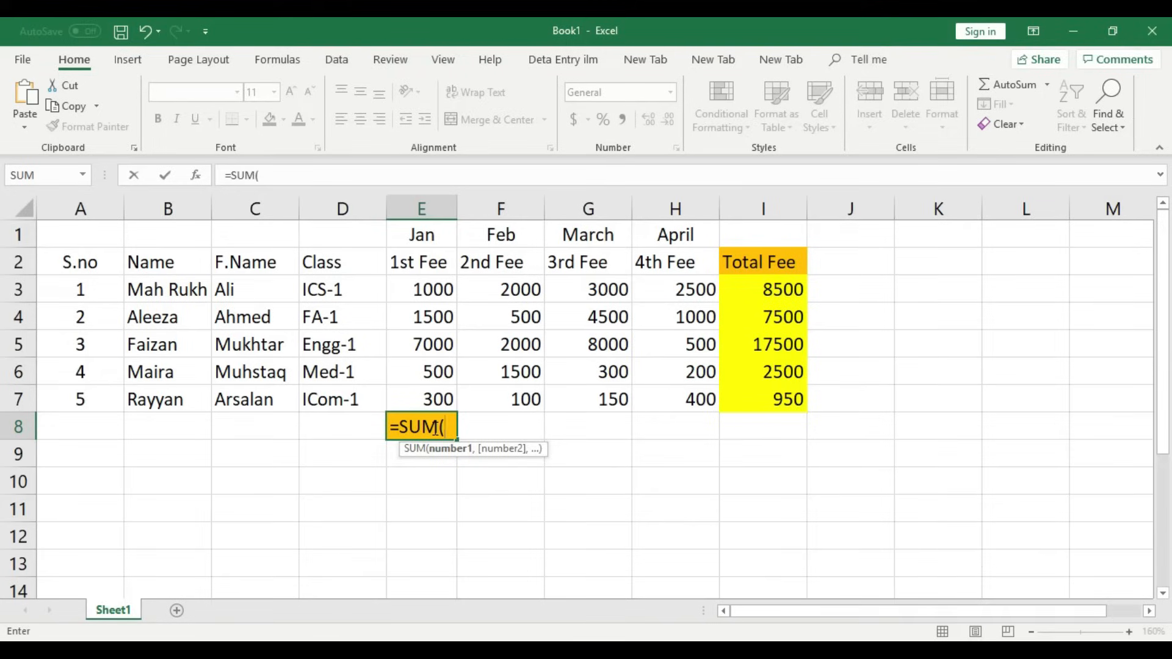
pyautogui.click(446, 287)
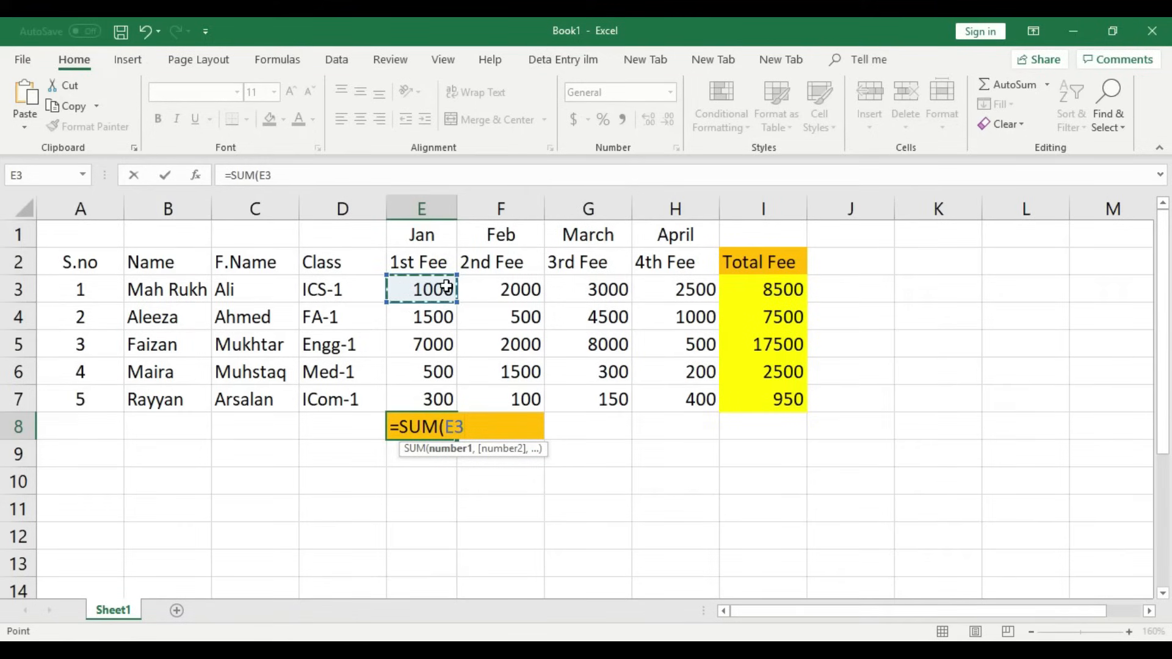
pyautogui.moveTo(446, 287); pyautogui.dragTo(444, 391)
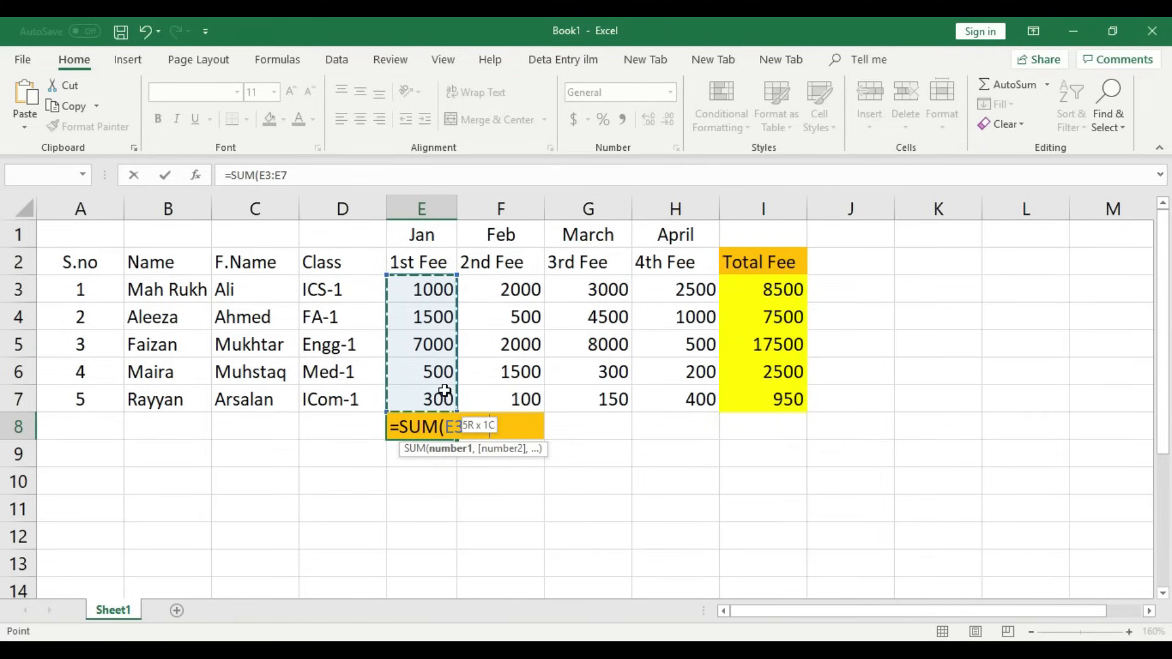
pyautogui.moveTo(445, 390); pyautogui.dragTo(444, 390)
pyautogui.write(')')
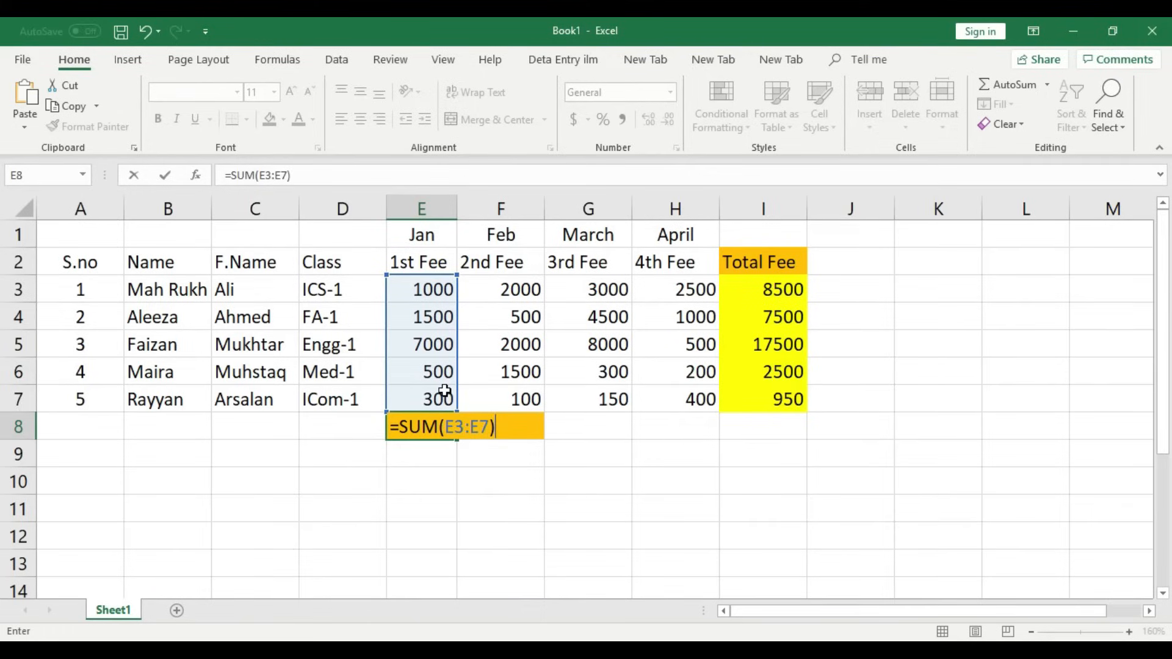
pyautogui.press('Return')
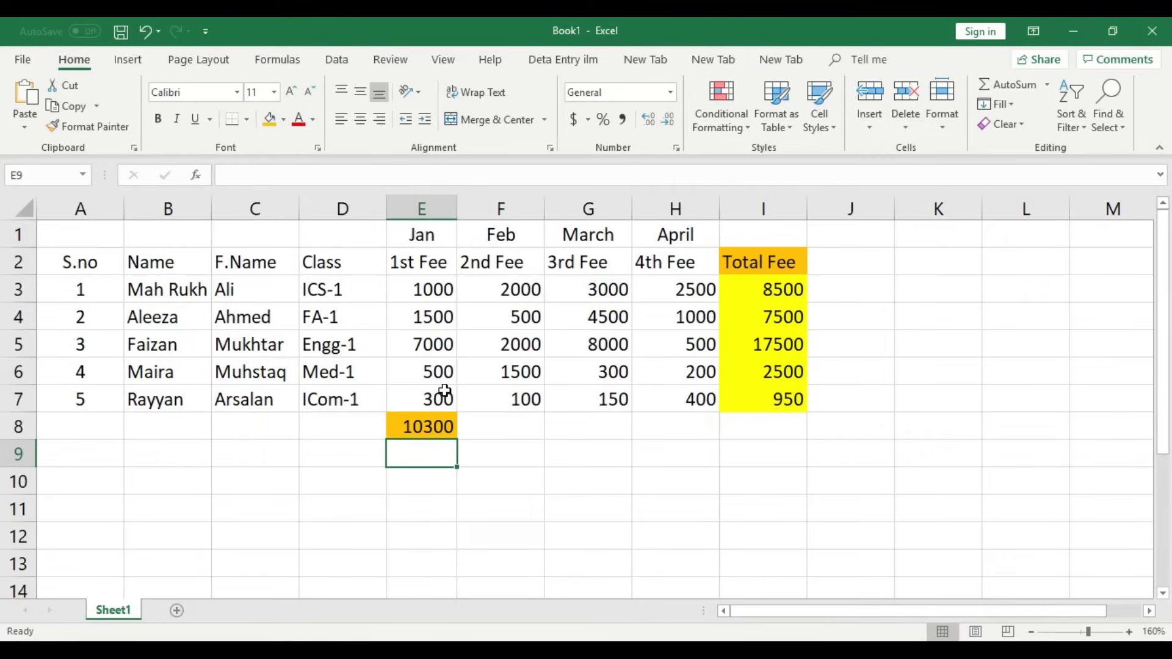
# Copy the January total formula and its orange fill from E8 across to H8 for February, March and April.
pyautogui.click(434, 426)
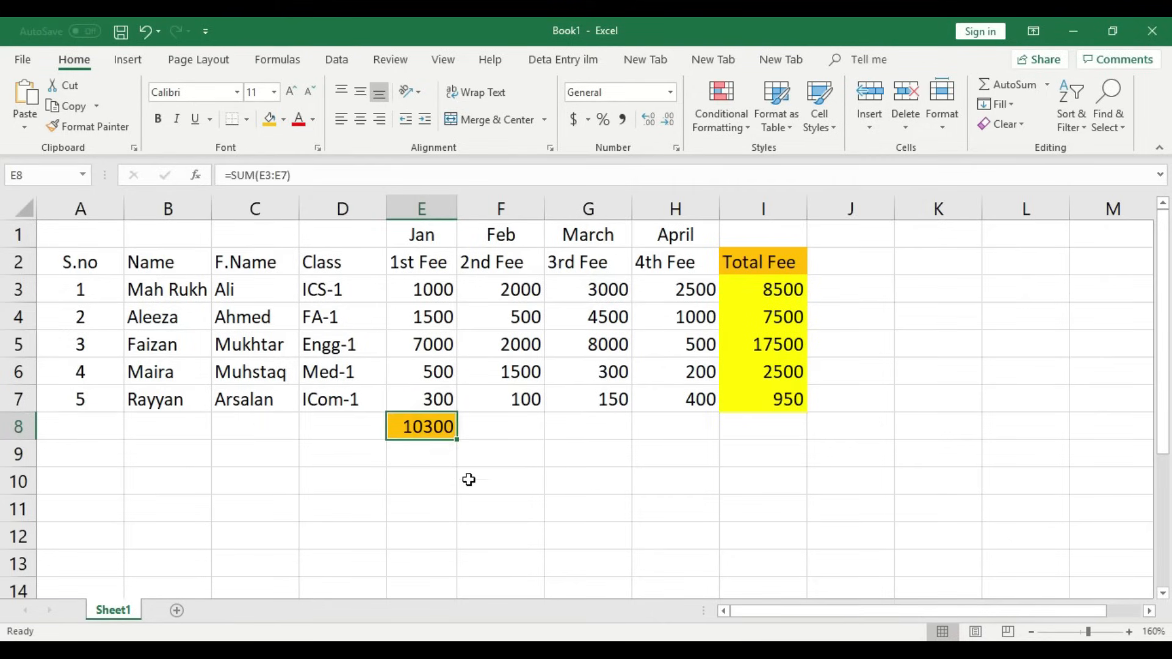
pyautogui.click(517, 425)
pyautogui.click(596, 425)
pyautogui.click(685, 431)
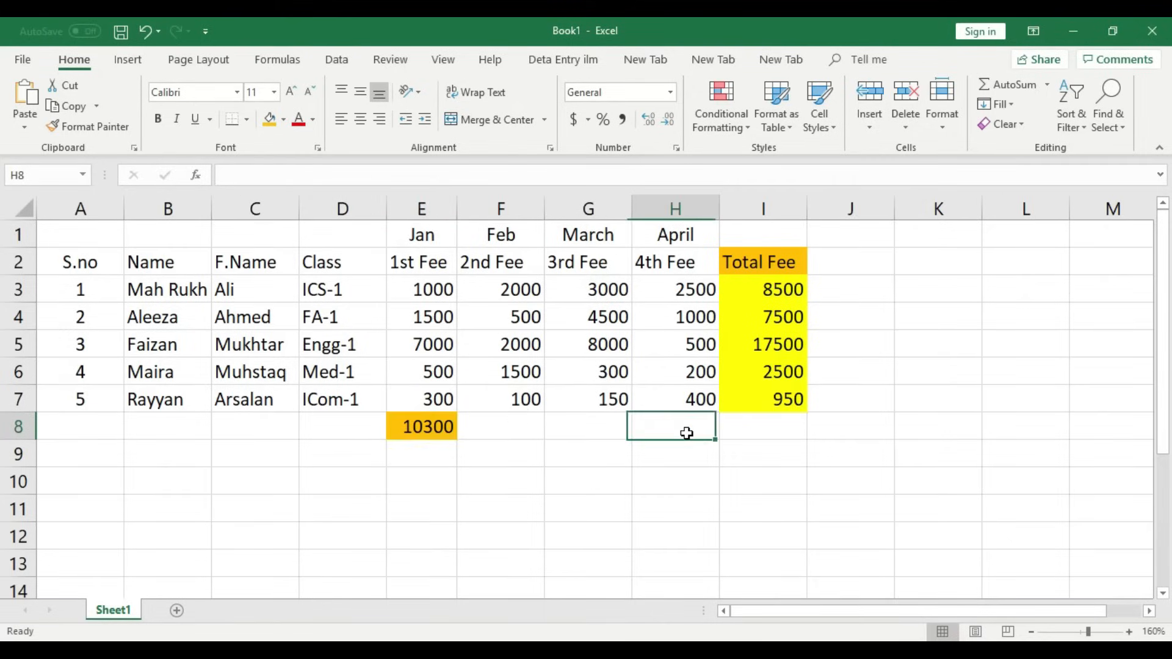
pyautogui.click(420, 209)
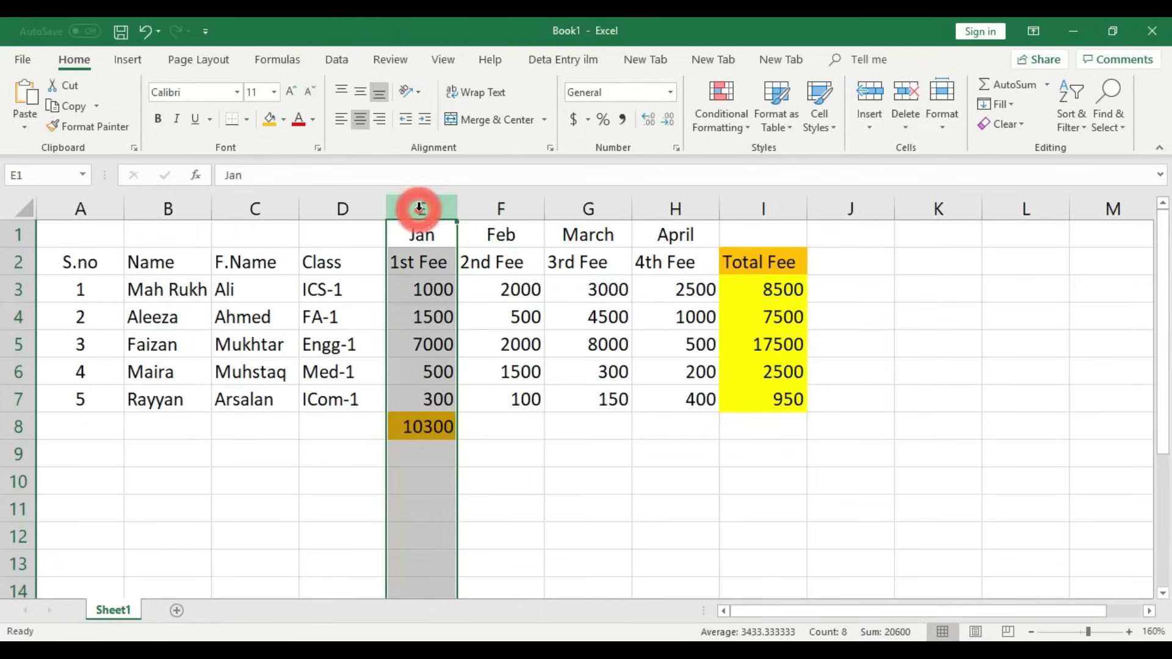
pyautogui.click(511, 421)
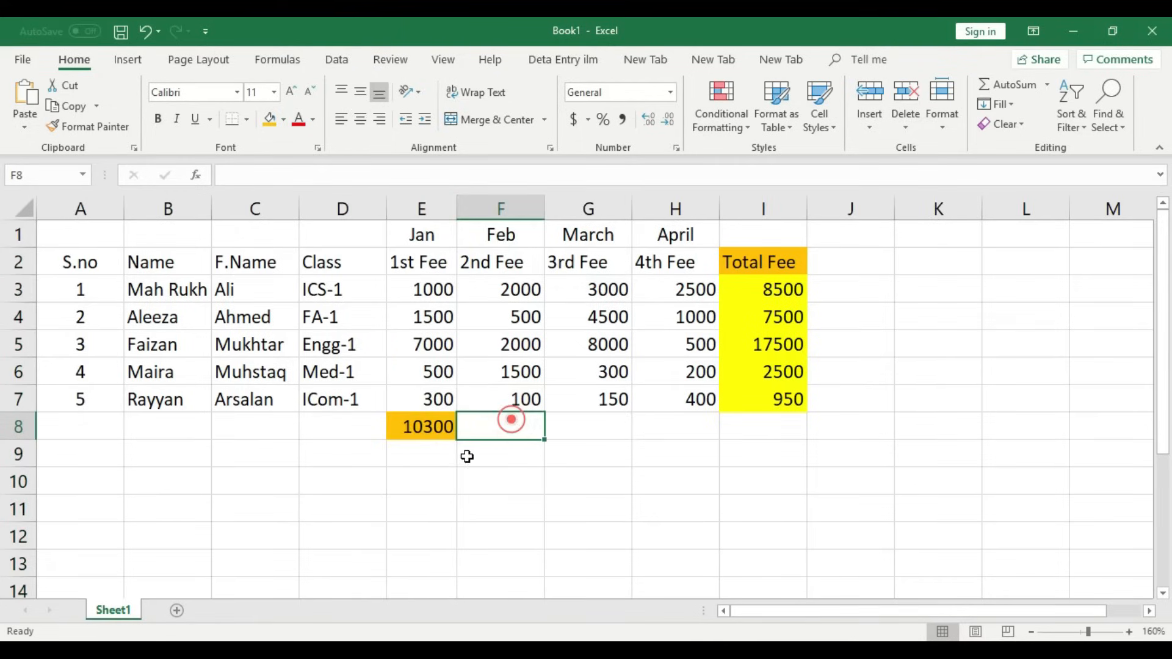
pyautogui.click(433, 425)
pyautogui.moveTo(457, 440); pyautogui.dragTo(741, 443)
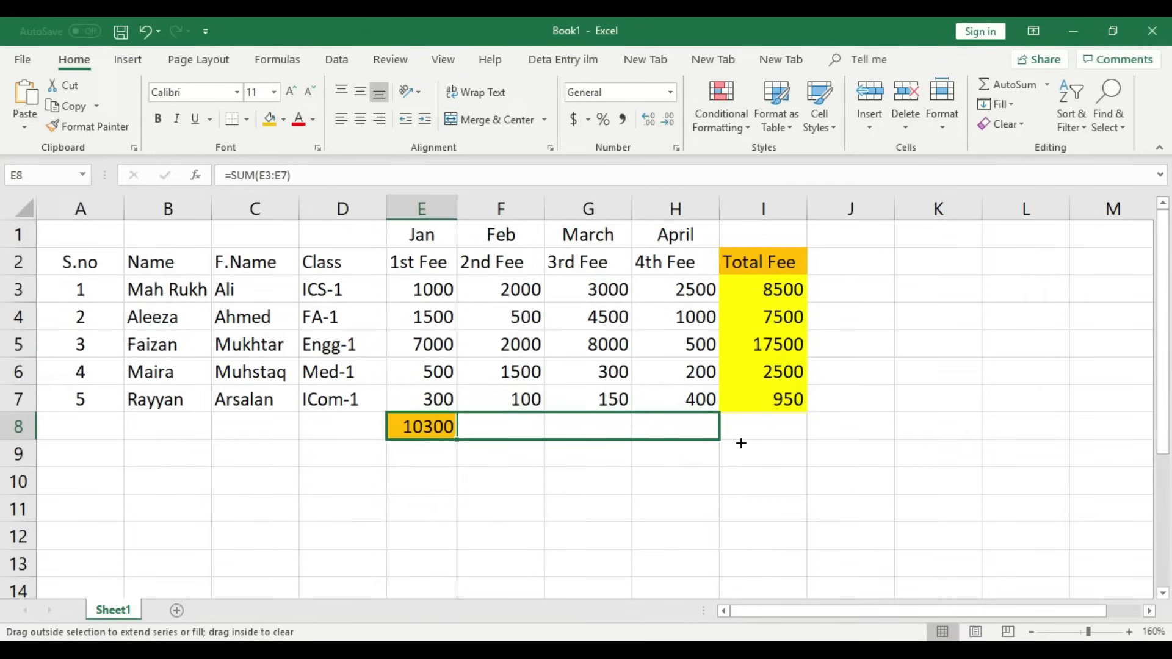
pyautogui.moveTo(741, 443); pyautogui.dragTo(723, 464)
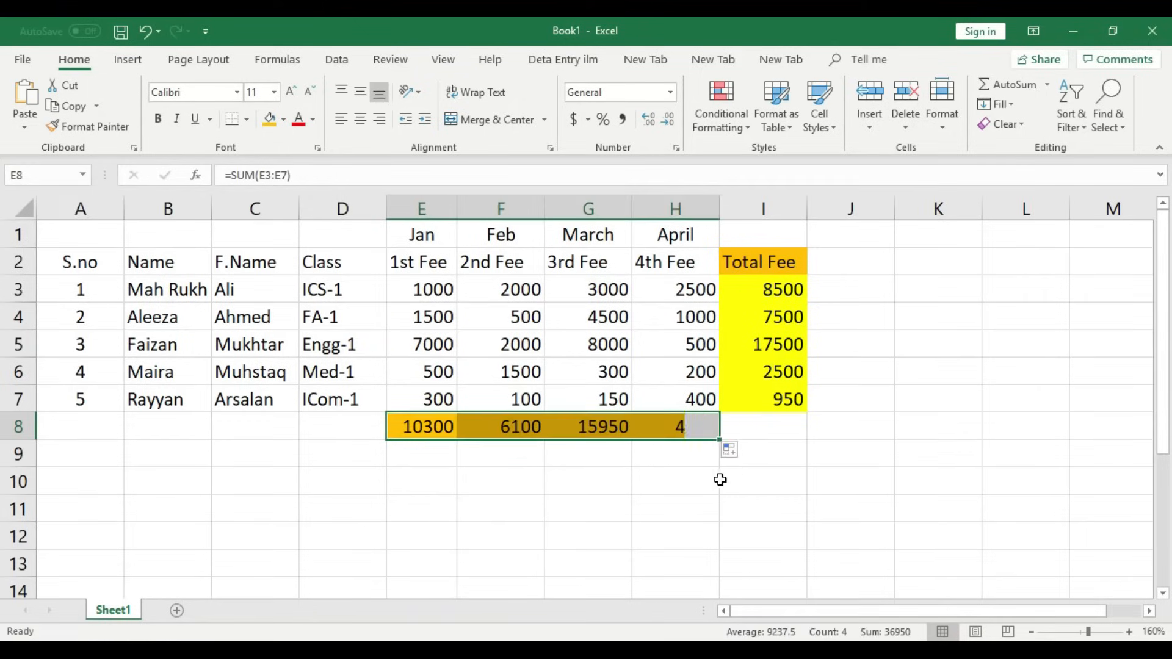
pyautogui.click(644, 478)
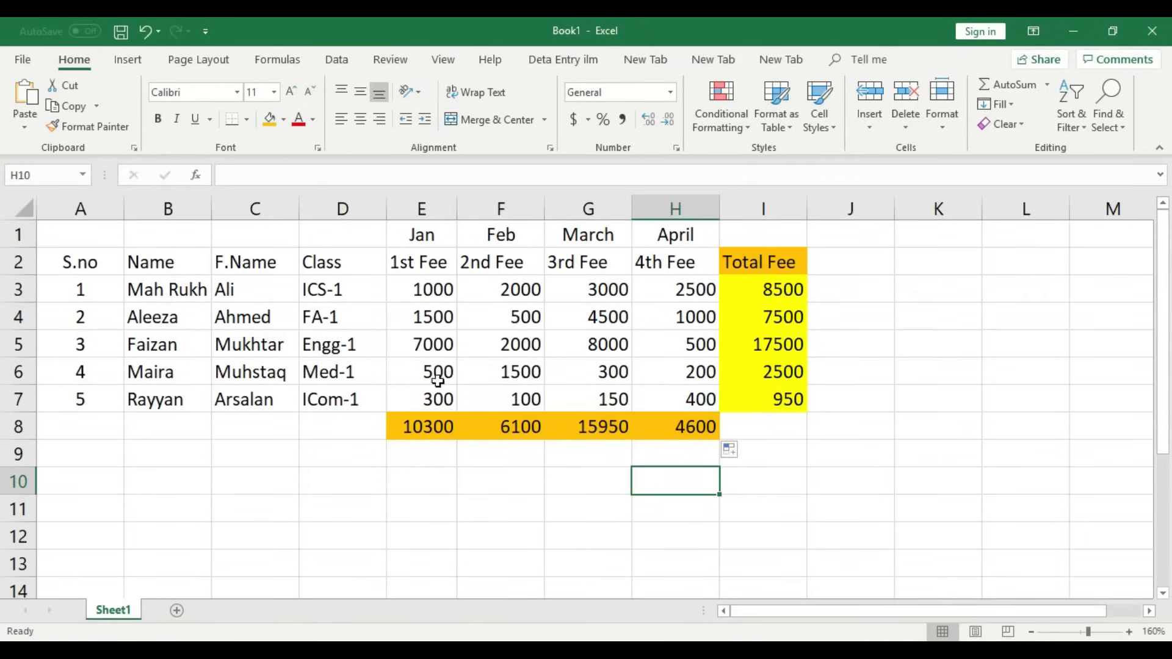
# Compare the January, February and March fee columns with their column totals in E8, F8 and G8.
pyautogui.click(420, 207)
pyautogui.click(463, 534)
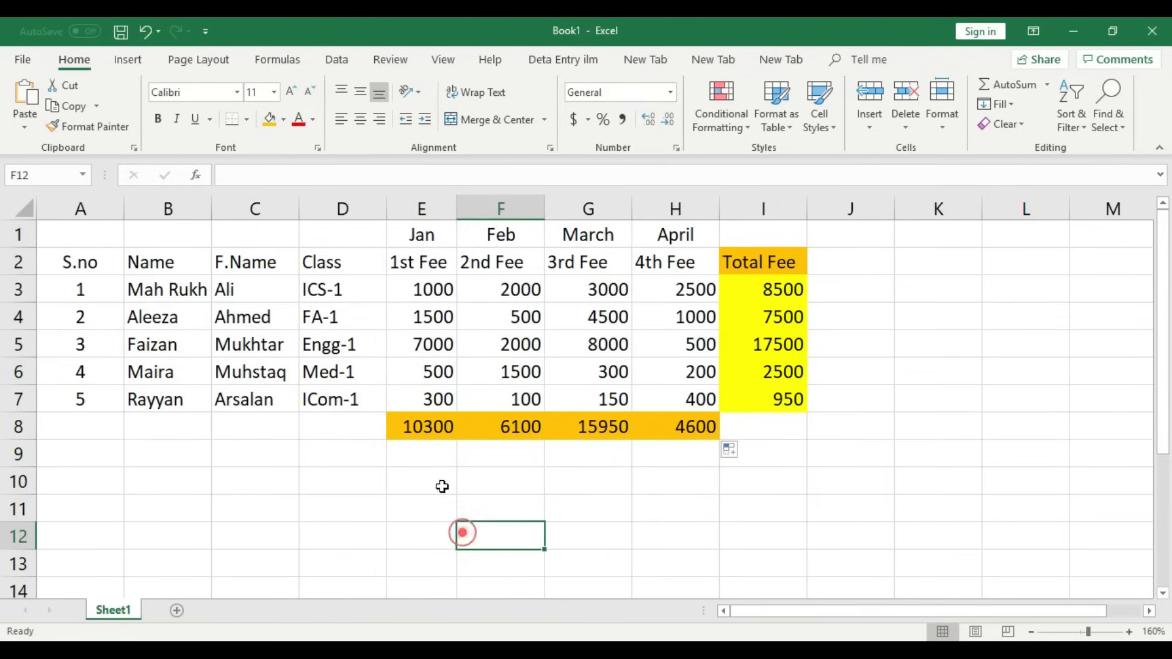
pyautogui.click(429, 424)
pyautogui.click(505, 205)
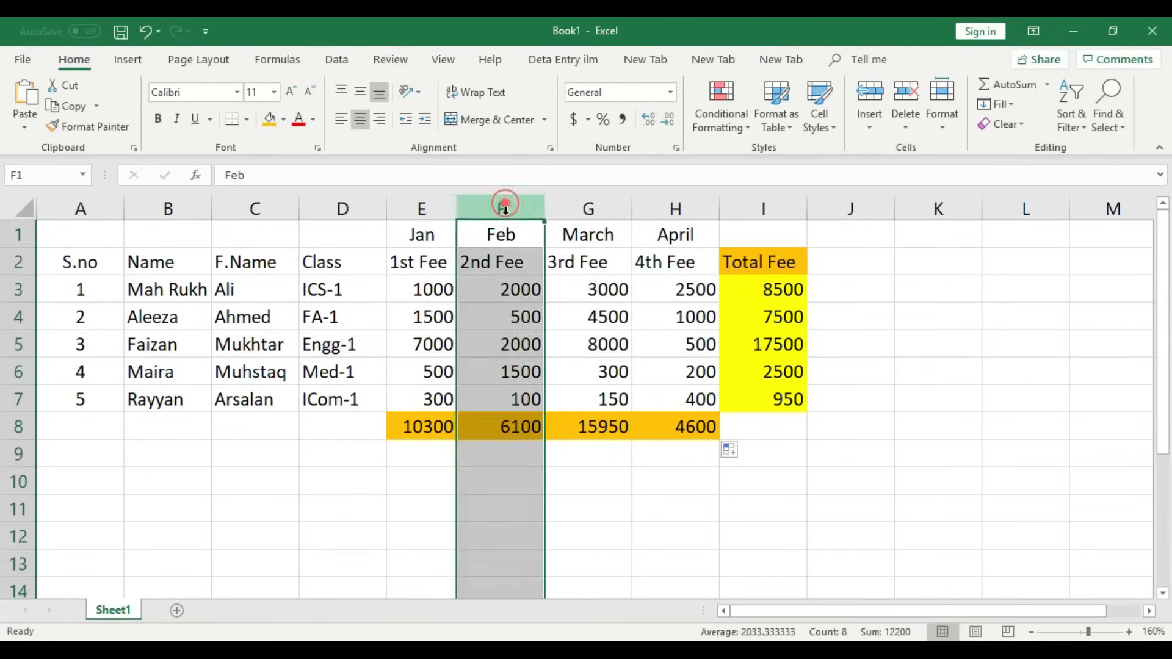
pyautogui.click(548, 497)
pyautogui.click(518, 433)
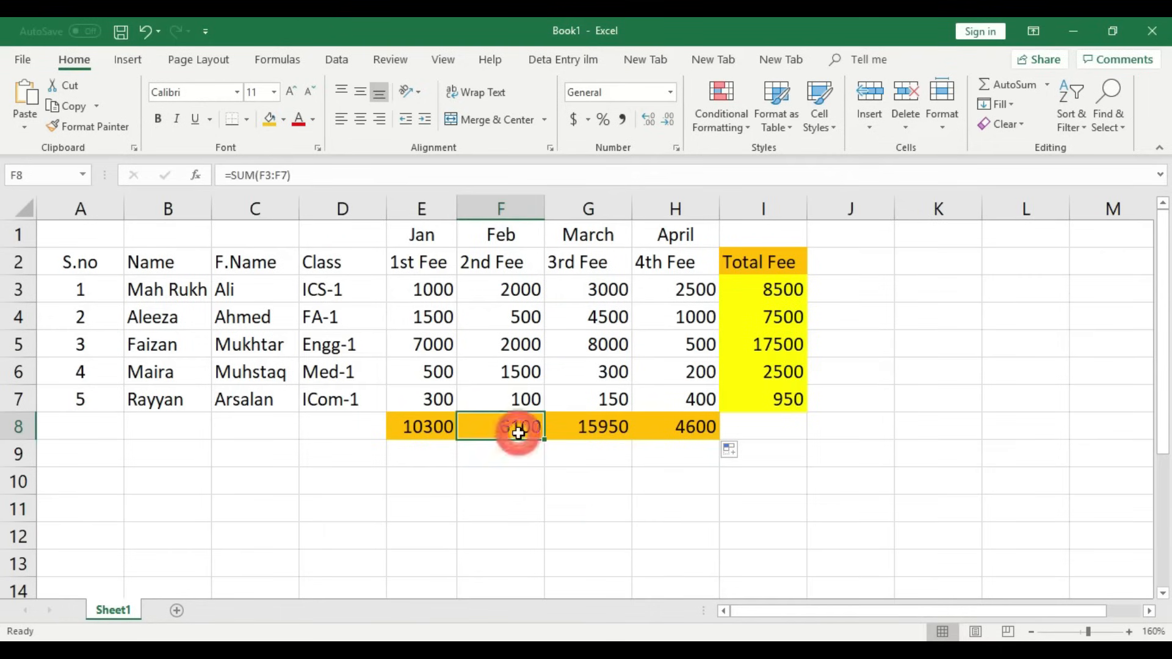
pyautogui.click(598, 207)
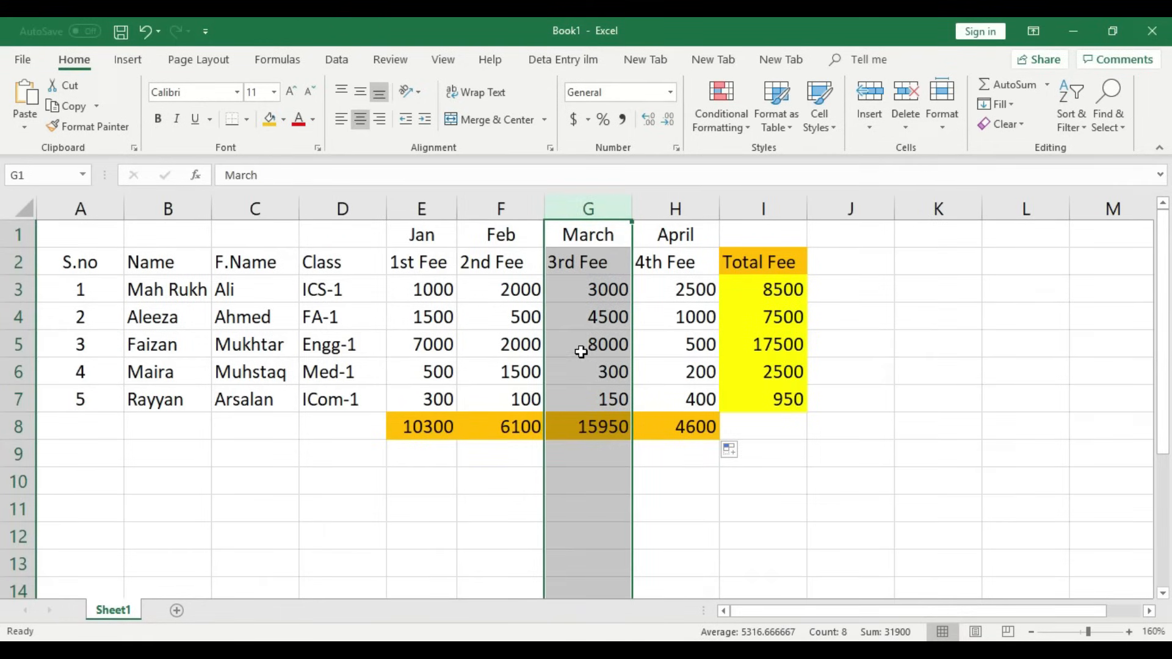
pyautogui.click(606, 443)
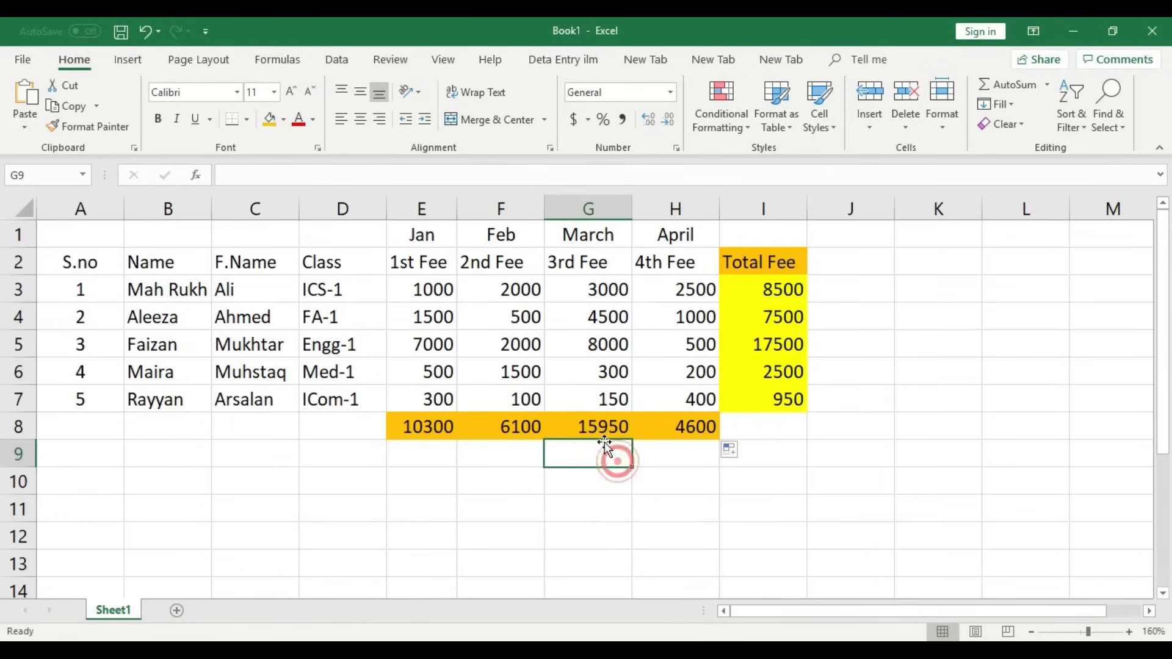
pyautogui.click(596, 430)
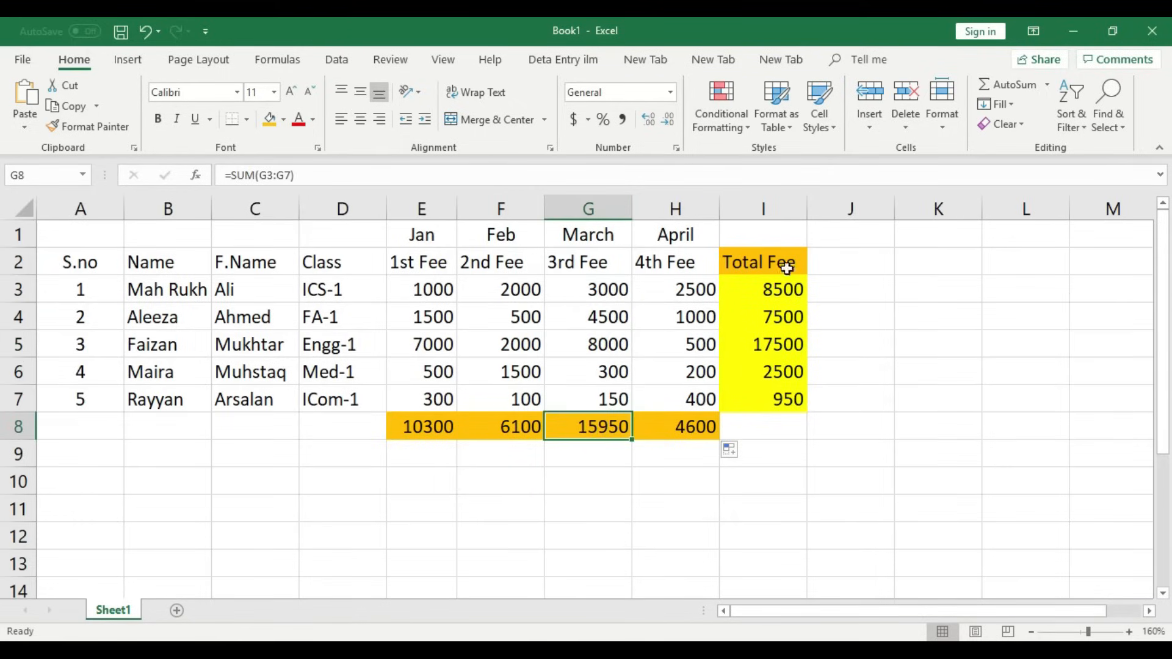
# Check each April fee from H3 to H7 against the total formula in H8.
pyautogui.click(689, 206)
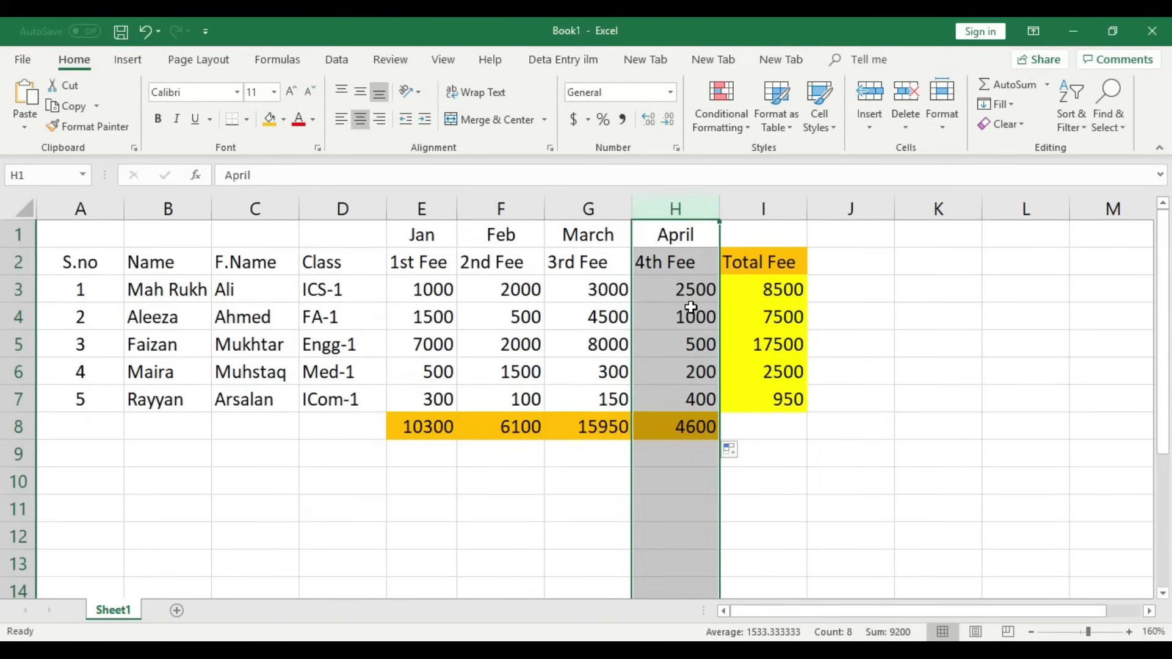
pyautogui.click(695, 289)
pyautogui.click(696, 319)
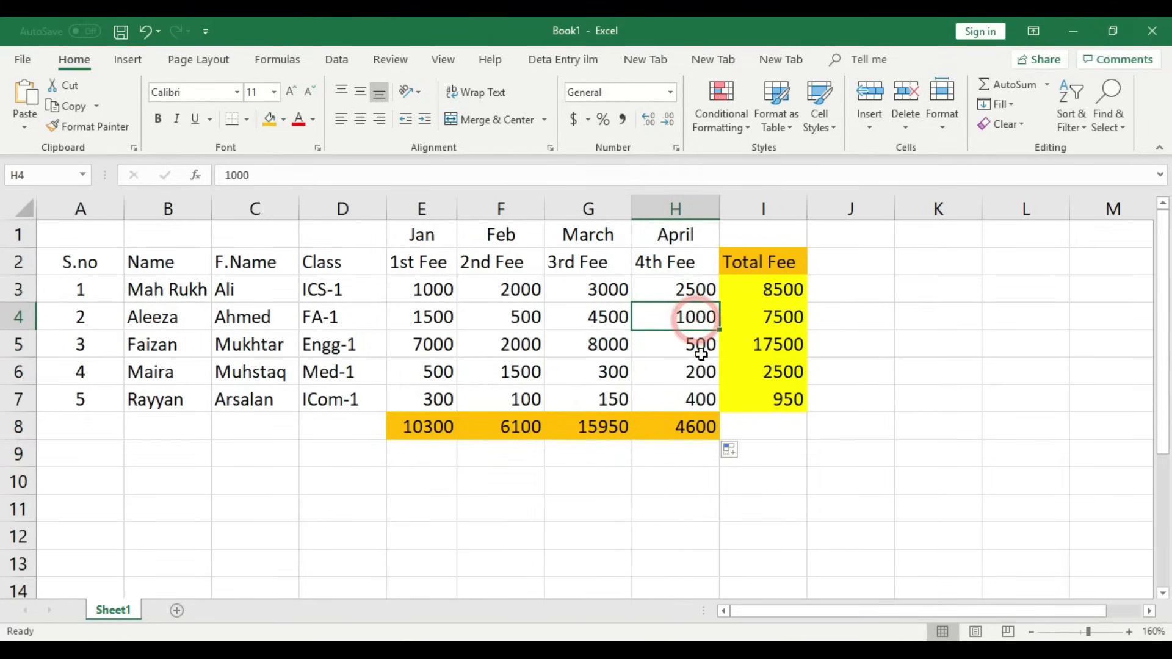
pyautogui.click(698, 344)
pyautogui.click(700, 373)
pyautogui.click(700, 400)
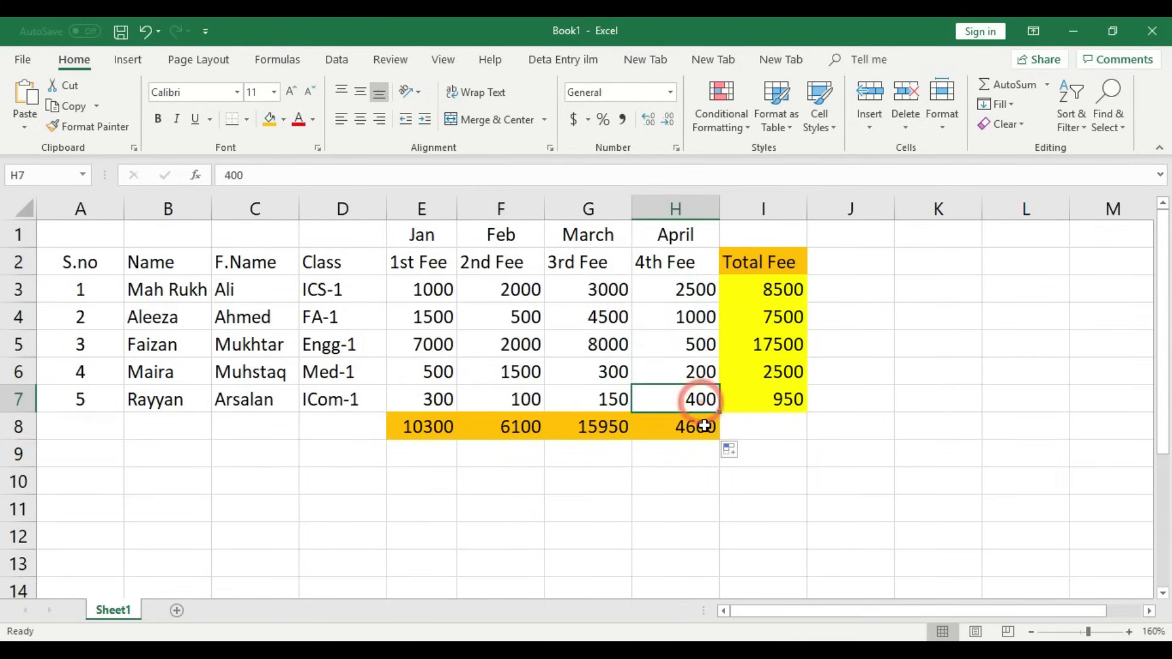
pyautogui.click(704, 422)
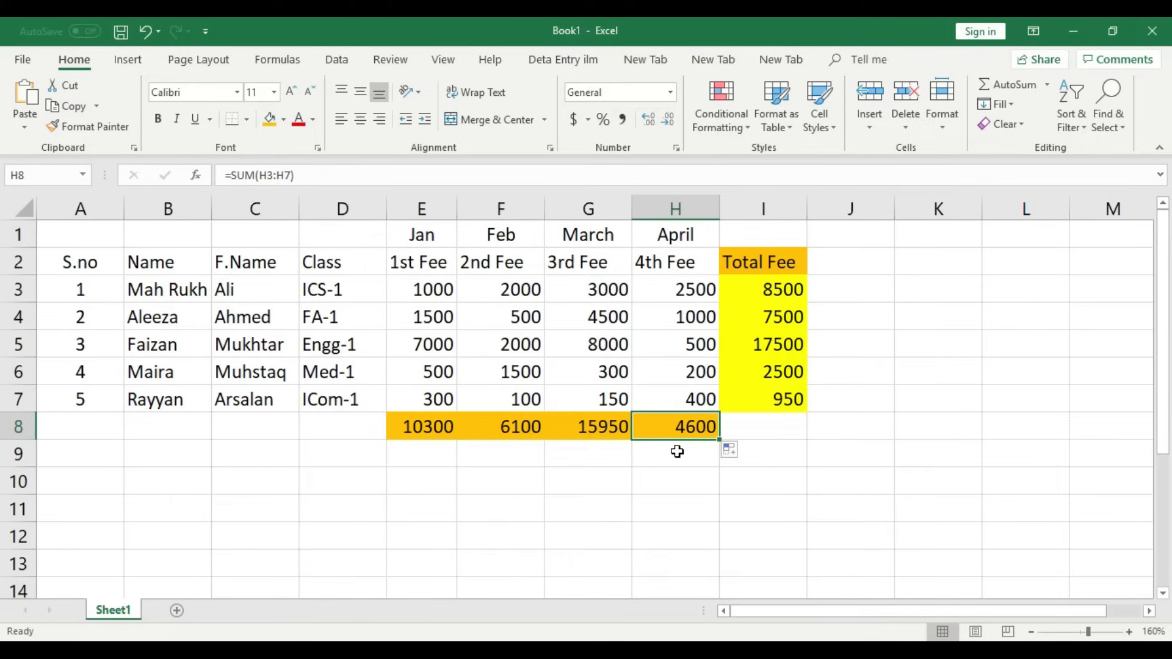
# Review the monthly total formulas in E8, F8, G8 and H8.
pyautogui.click(431, 430)
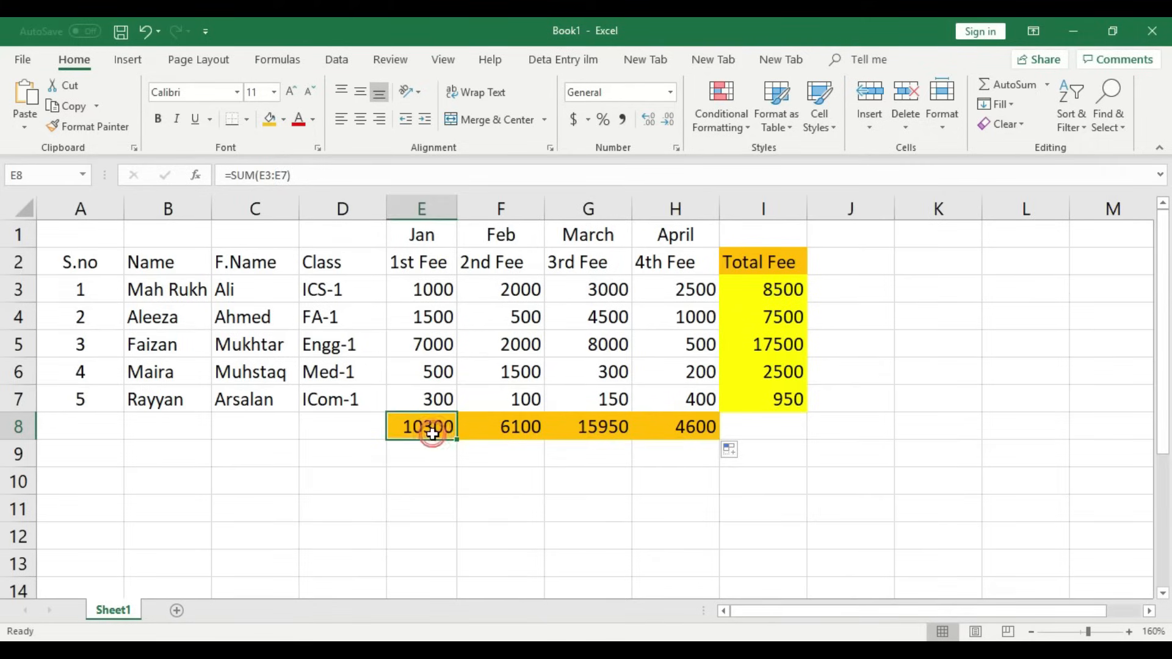
pyautogui.click(506, 428)
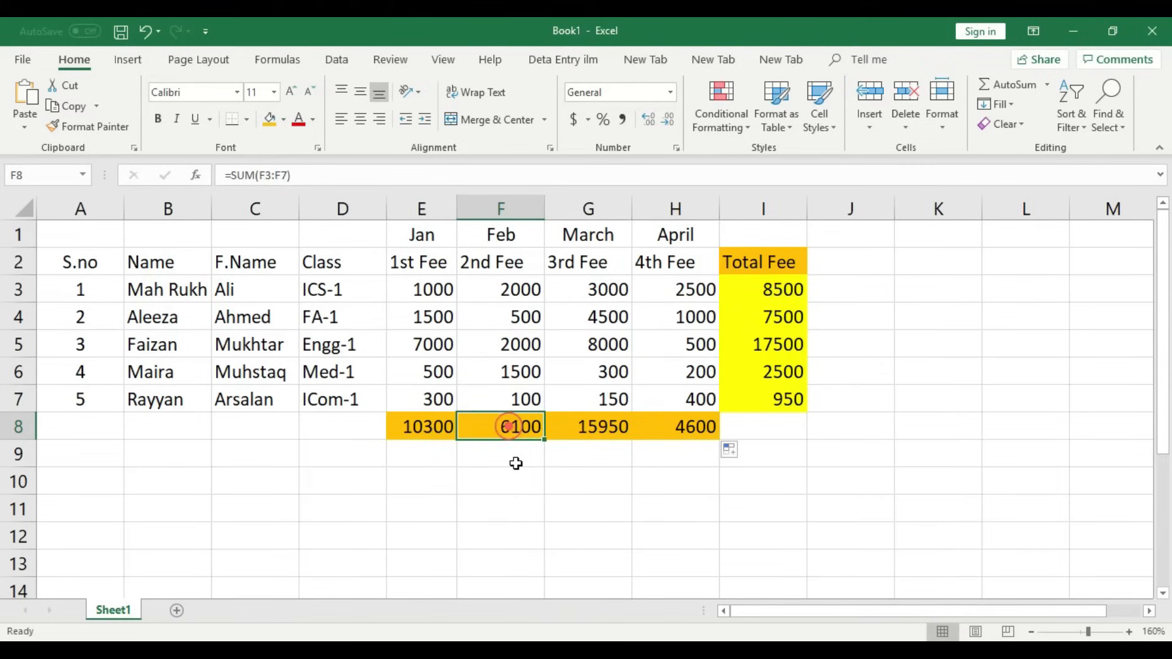
pyautogui.click(612, 429)
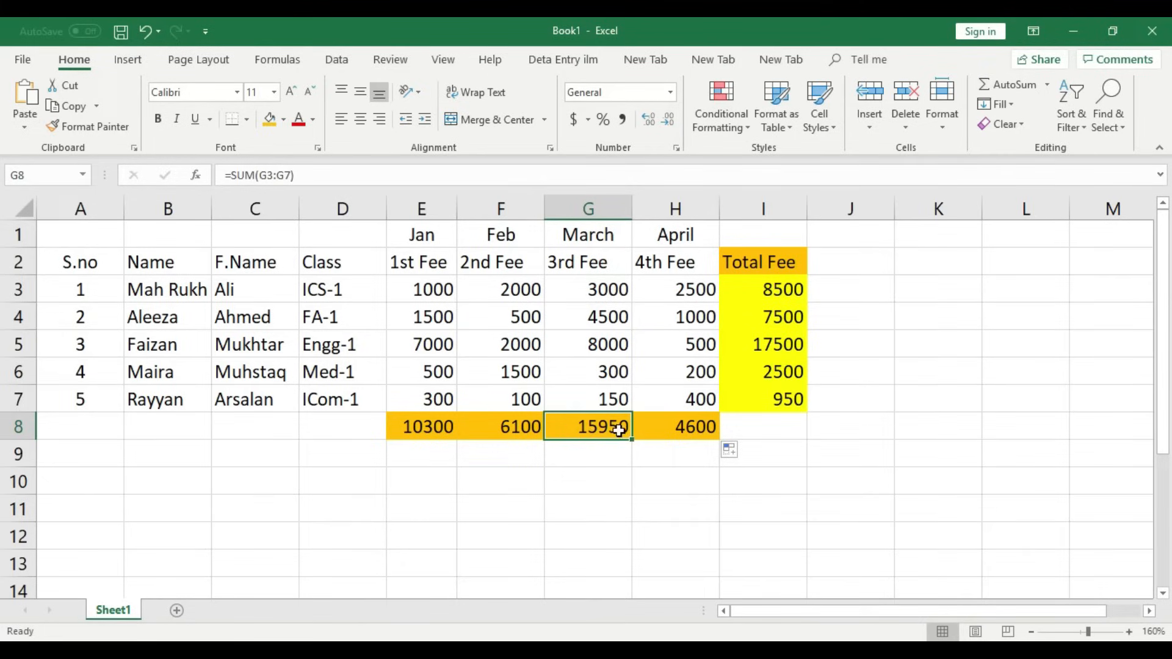
pyautogui.click(692, 426)
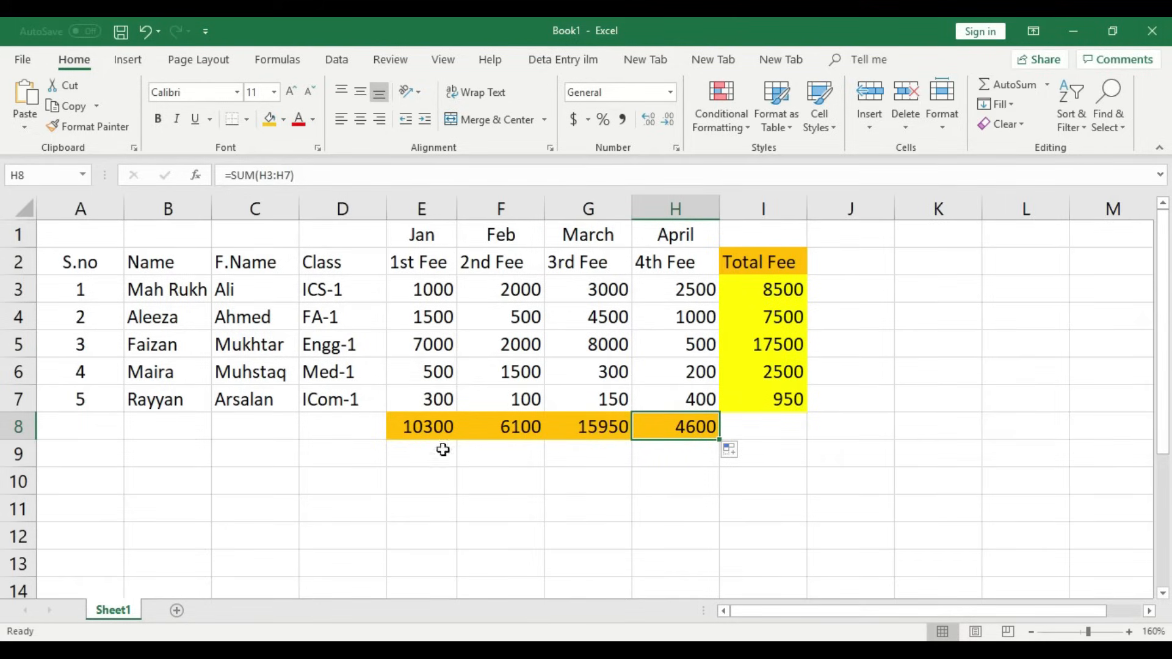
pyautogui.click(439, 427)
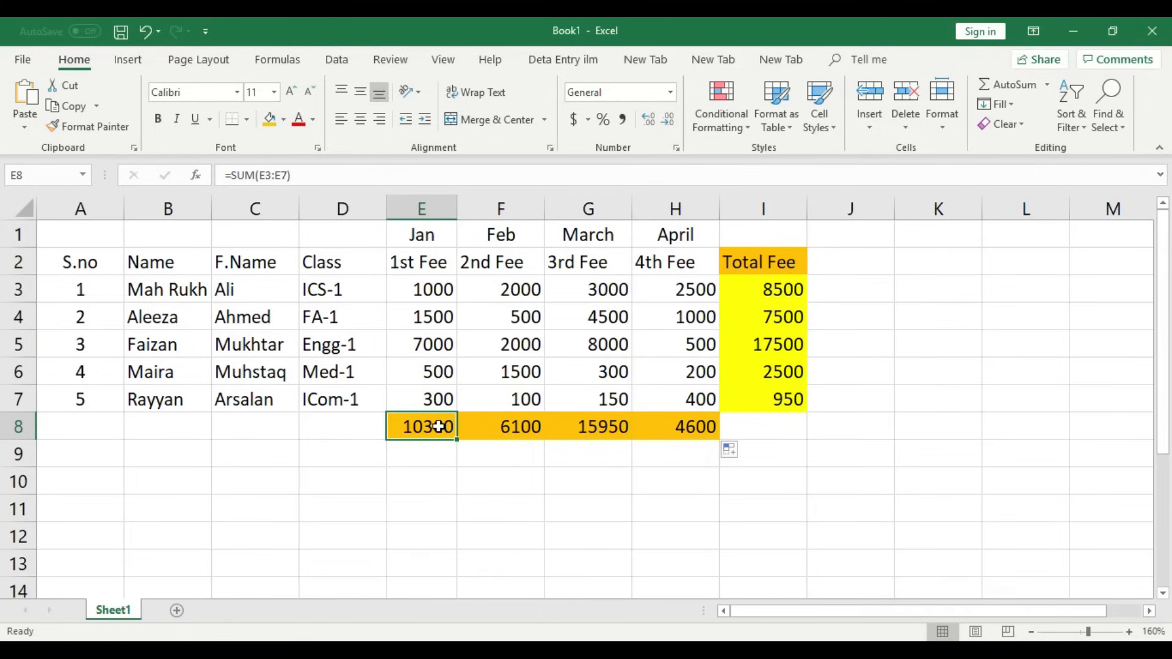
# Review each student's total fee formula in the Total Fee column, from I3 down to I7.
pyautogui.click(783, 291)
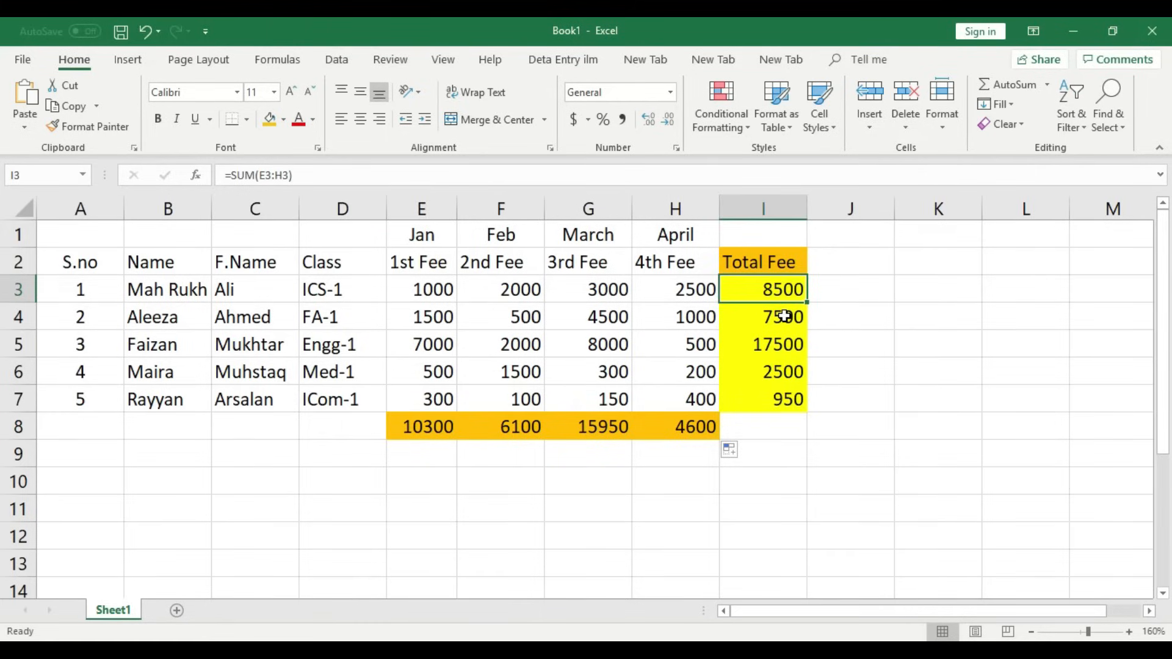
pyautogui.click(784, 316)
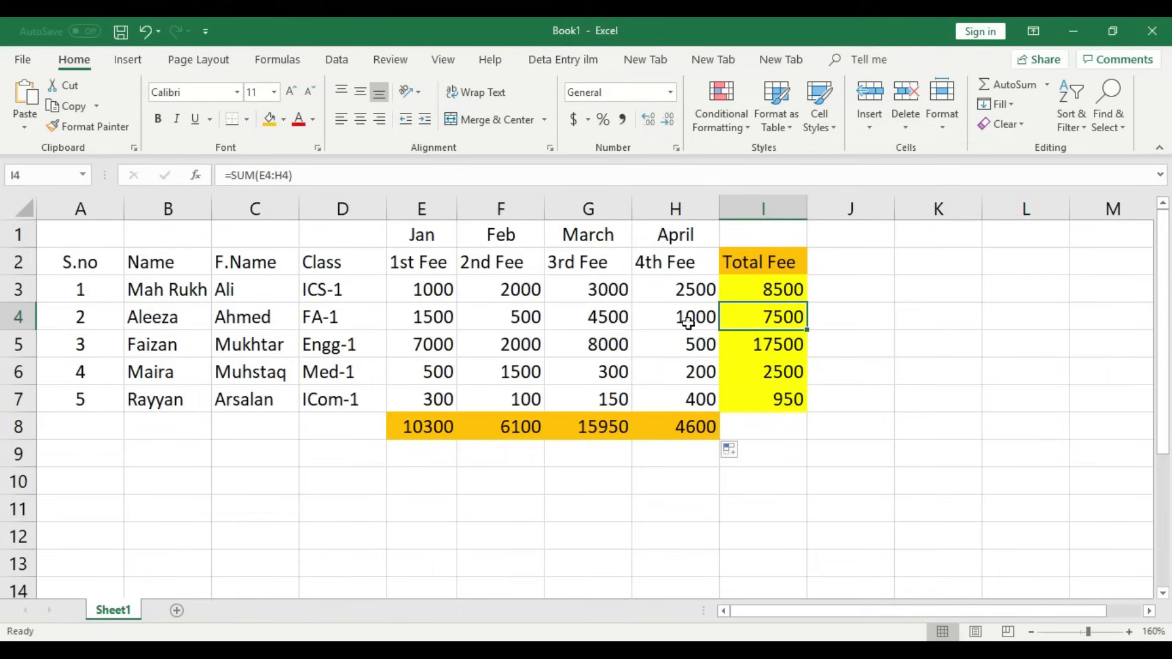
pyautogui.click(794, 346)
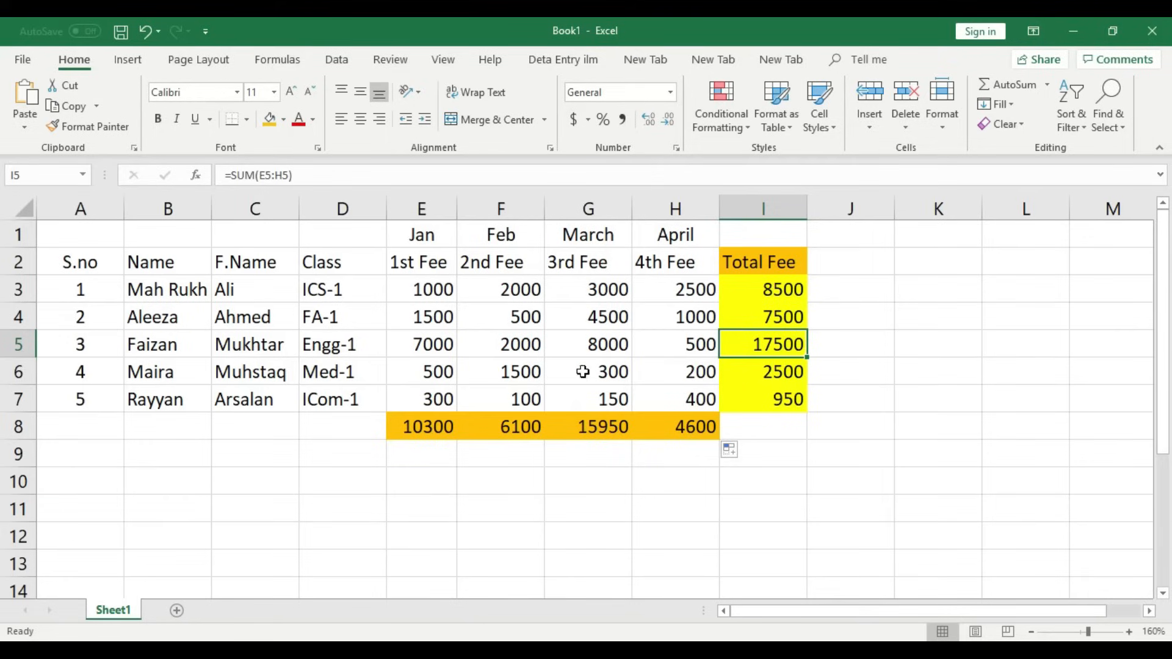
pyautogui.click(771, 376)
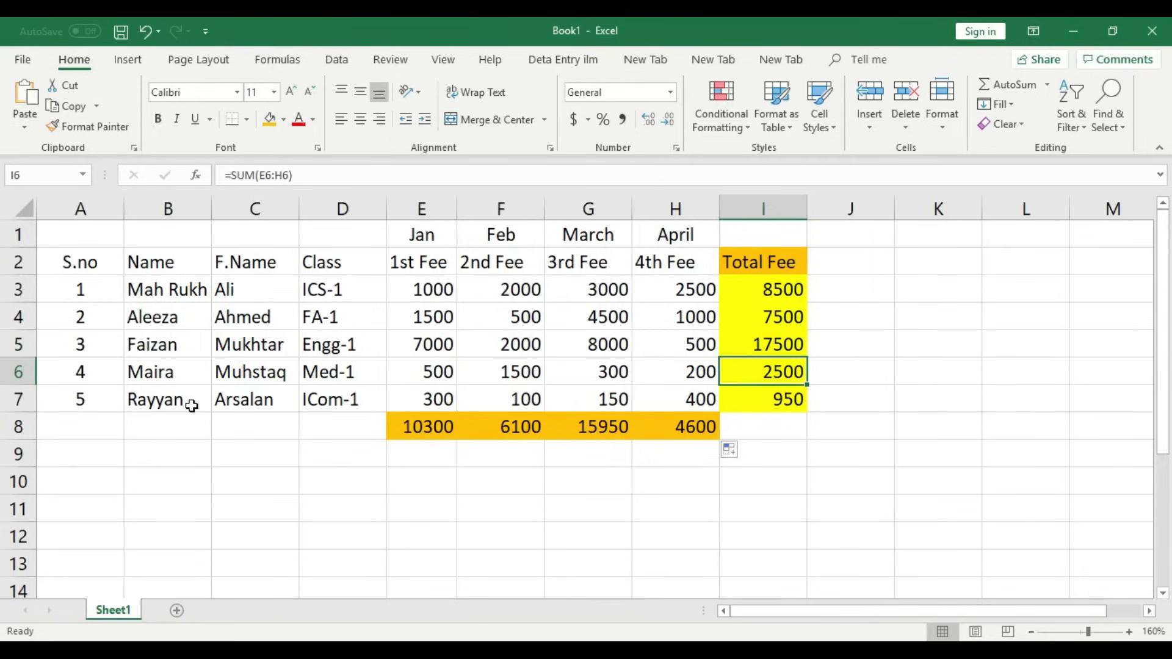
pyautogui.click(742, 399)
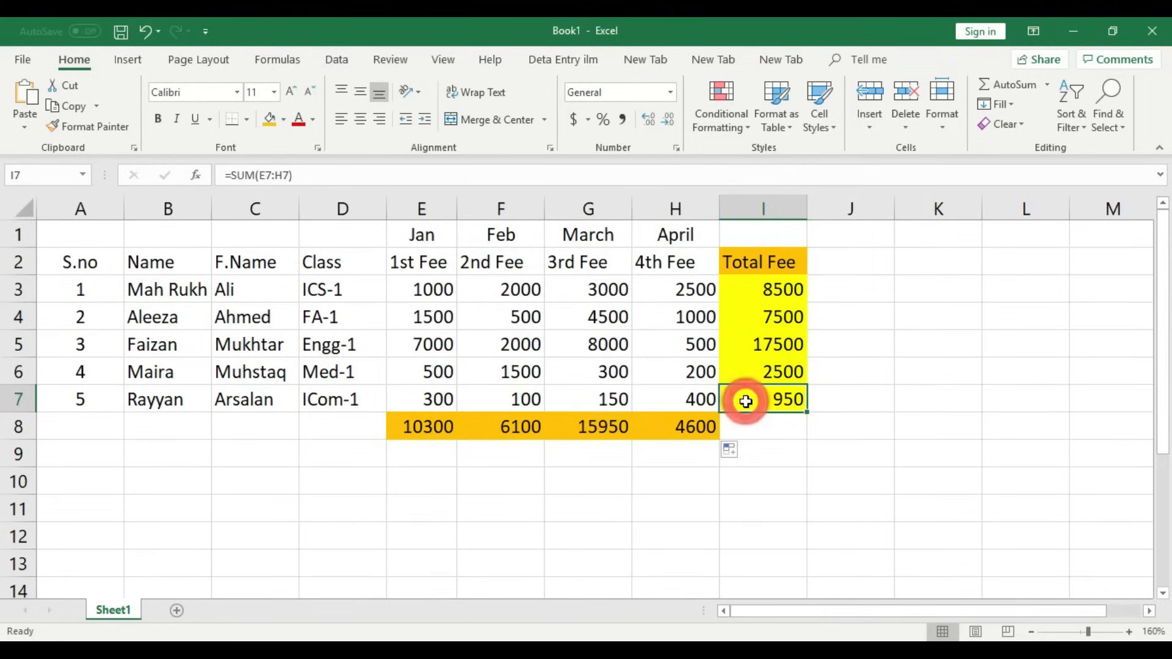
pyautogui.click(678, 522)
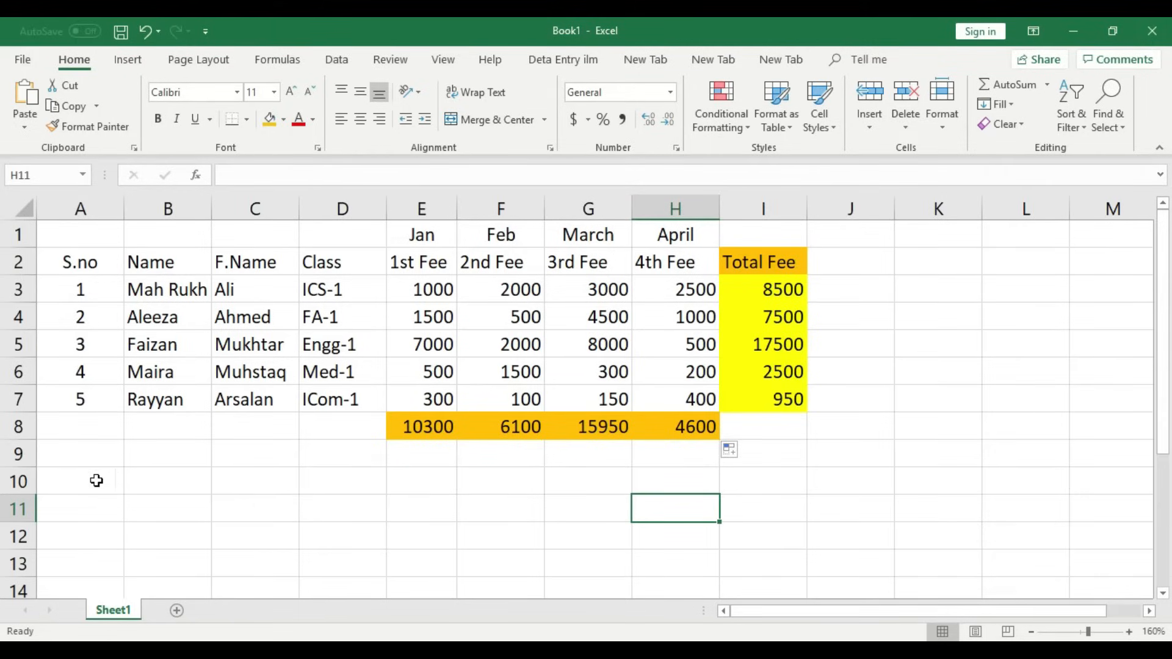
# Merge and center cells B10 to D10 below the fee table.
pyautogui.moveTo(161, 483); pyautogui.dragTo(320, 482)
pyautogui.click(254, 536)
pyautogui.moveTo(170, 481); pyautogui.dragTo(382, 481)
# Enter the label "Total 4 Month Income" in the merged cell B10.
pyautogui.doubleClick(249, 481)
pyautogui.write('tOTA')
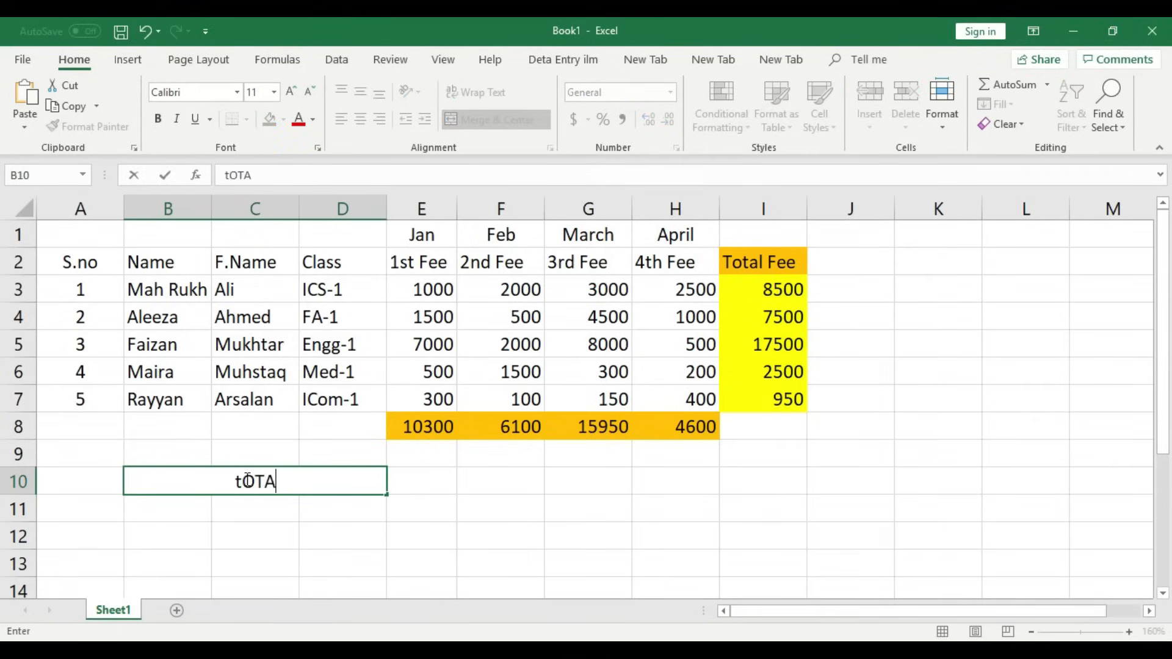
pyautogui.write('L U')
pyautogui.press('BackSpace')
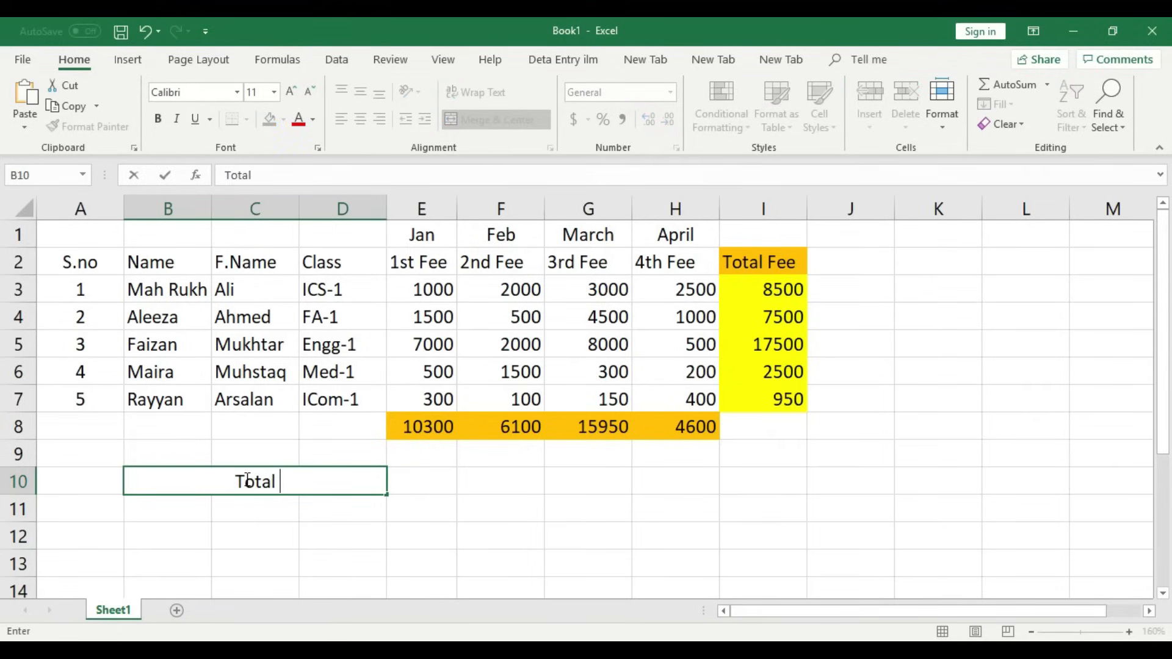
pyautogui.write('4 Mon')
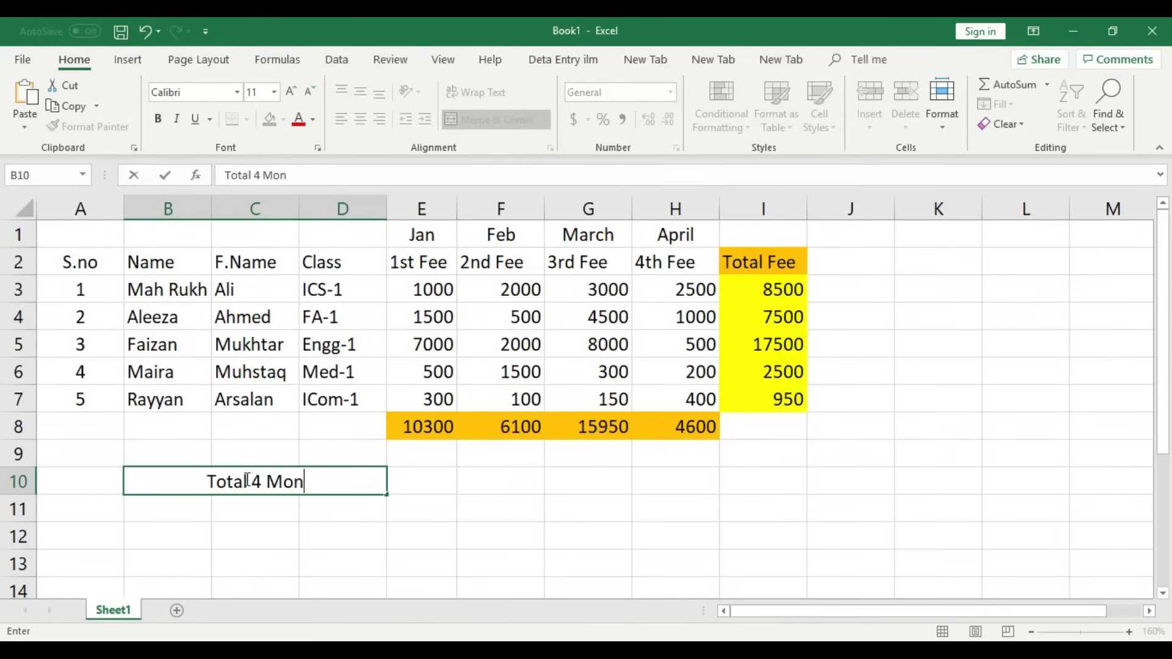
pyautogui.write('th Income')
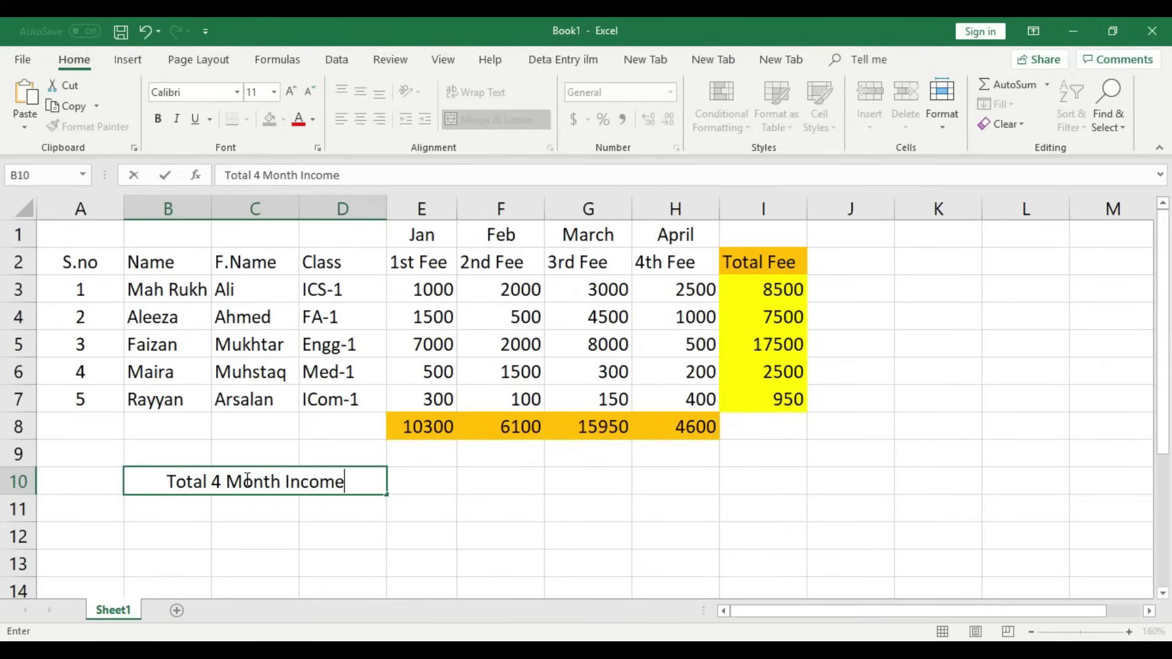
pyautogui.click(257, 516)
# Format the Total 4 Month Income label with a Light Blue fill, bold text and a one-step larger font.
pyautogui.click(263, 487)
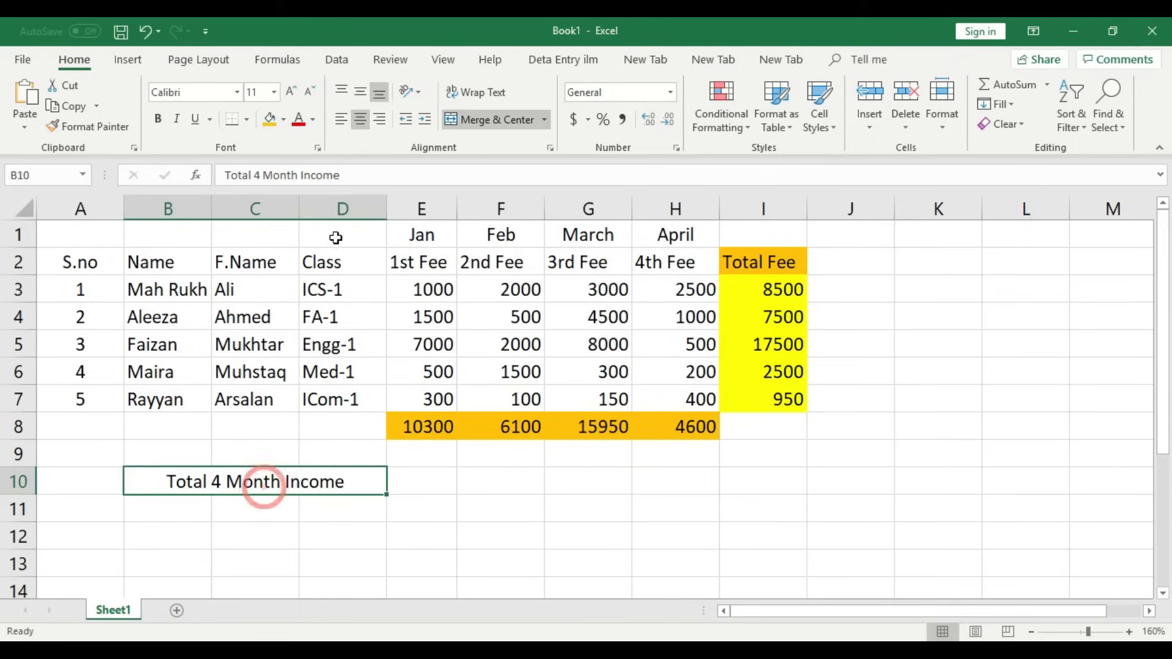
pyautogui.click(283, 120)
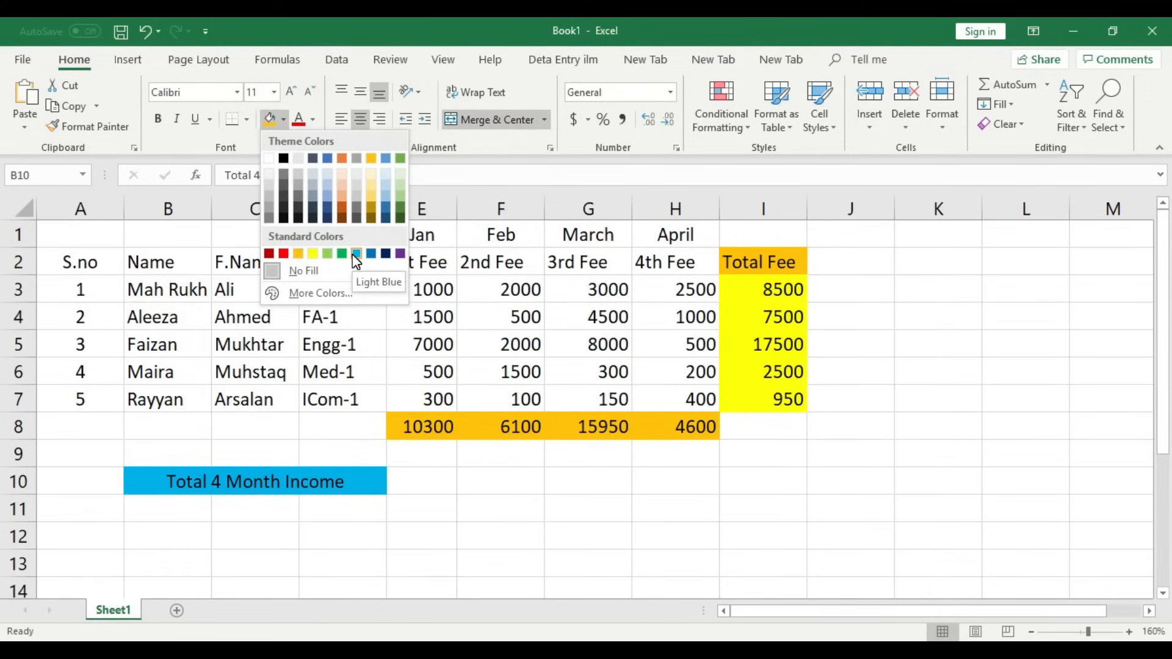
pyautogui.click(355, 253)
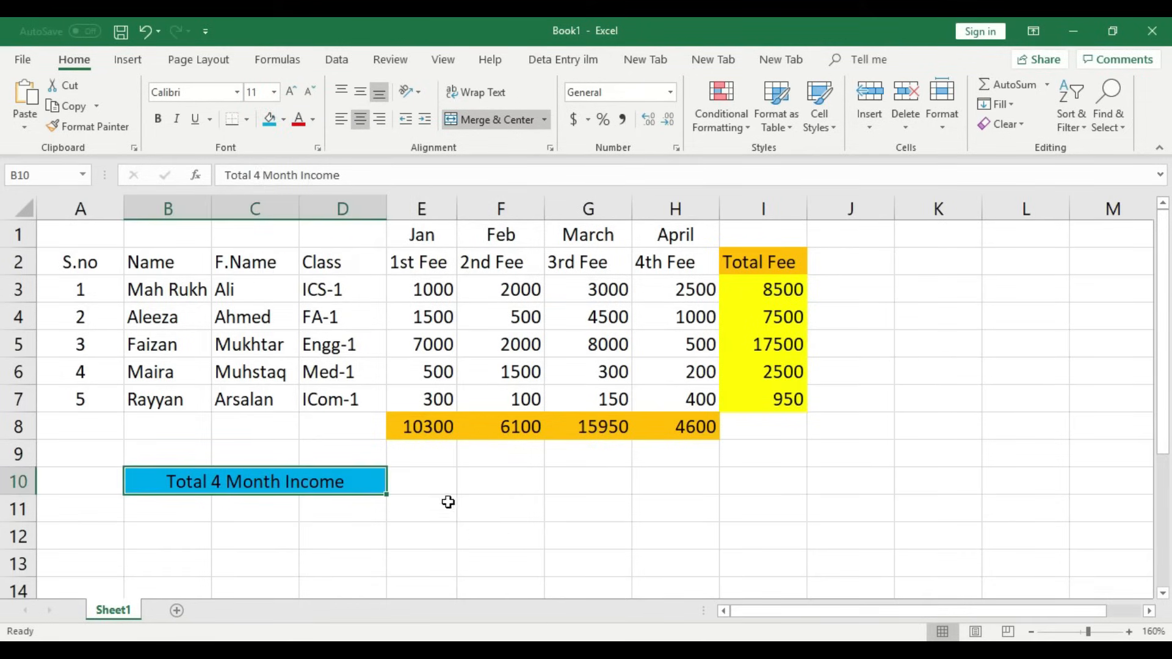
pyautogui.click(157, 120)
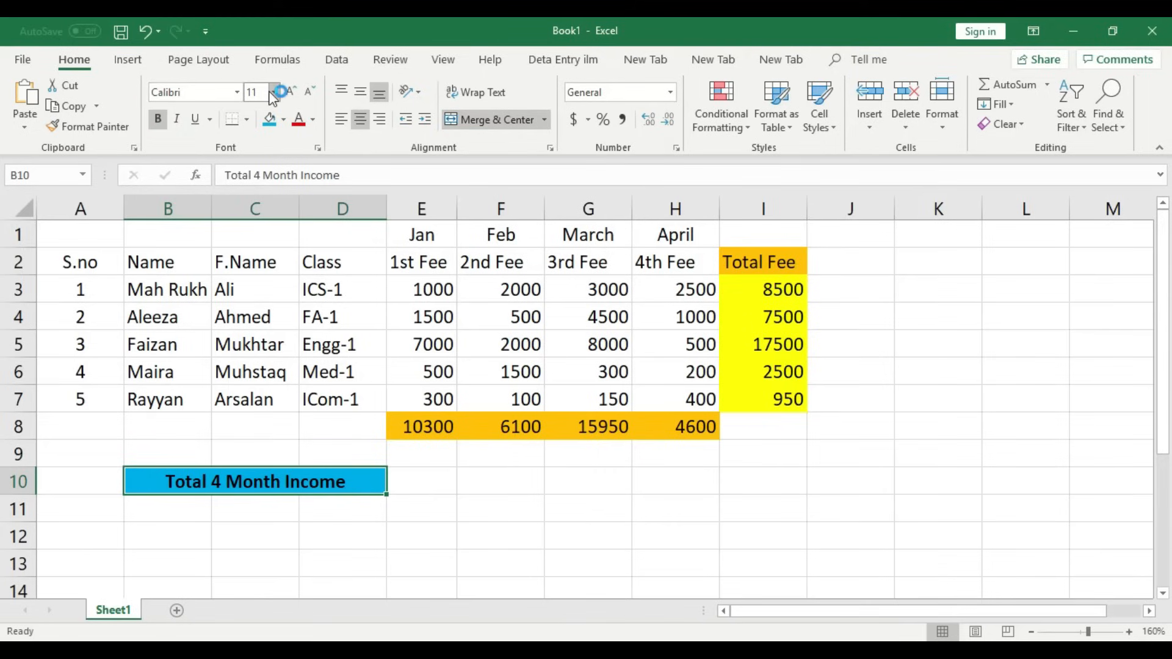
pyautogui.click(290, 92)
pyautogui.click(418, 510)
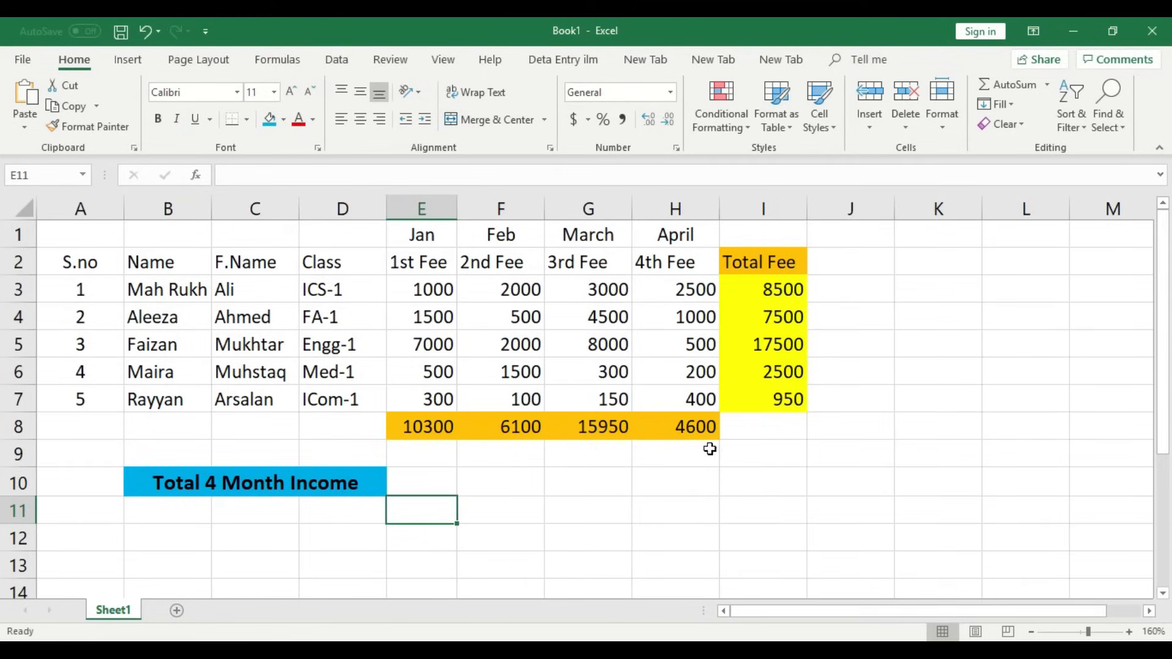
pyautogui.click(988, 459)
pyautogui.click(1034, 263)
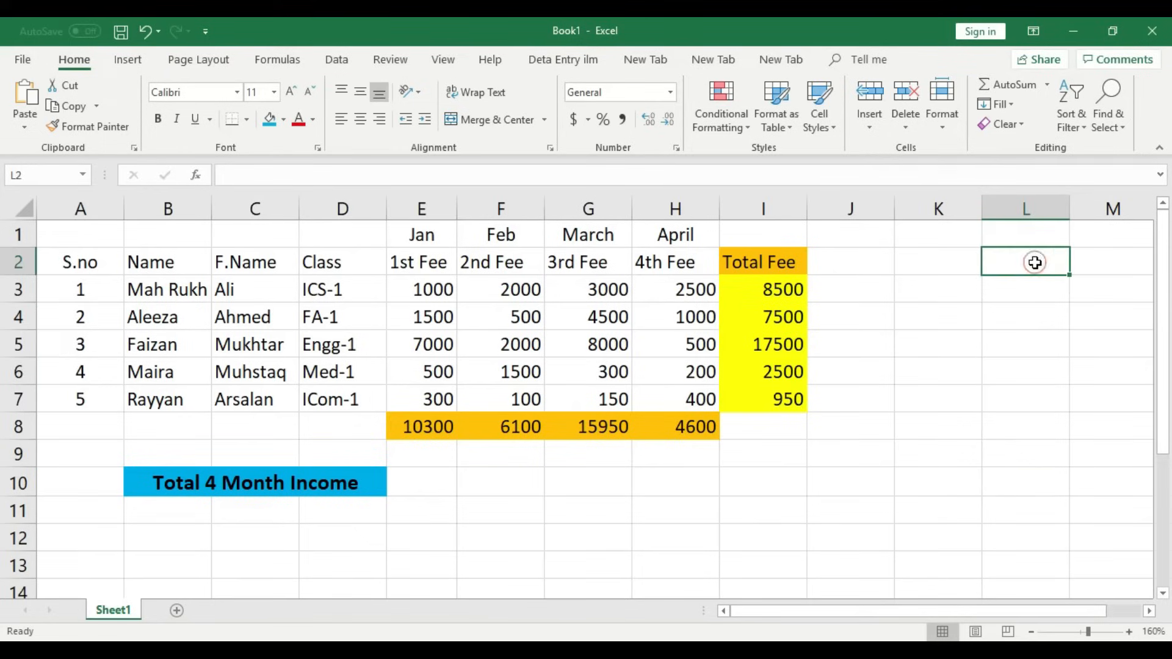
pyautogui.click(759, 507)
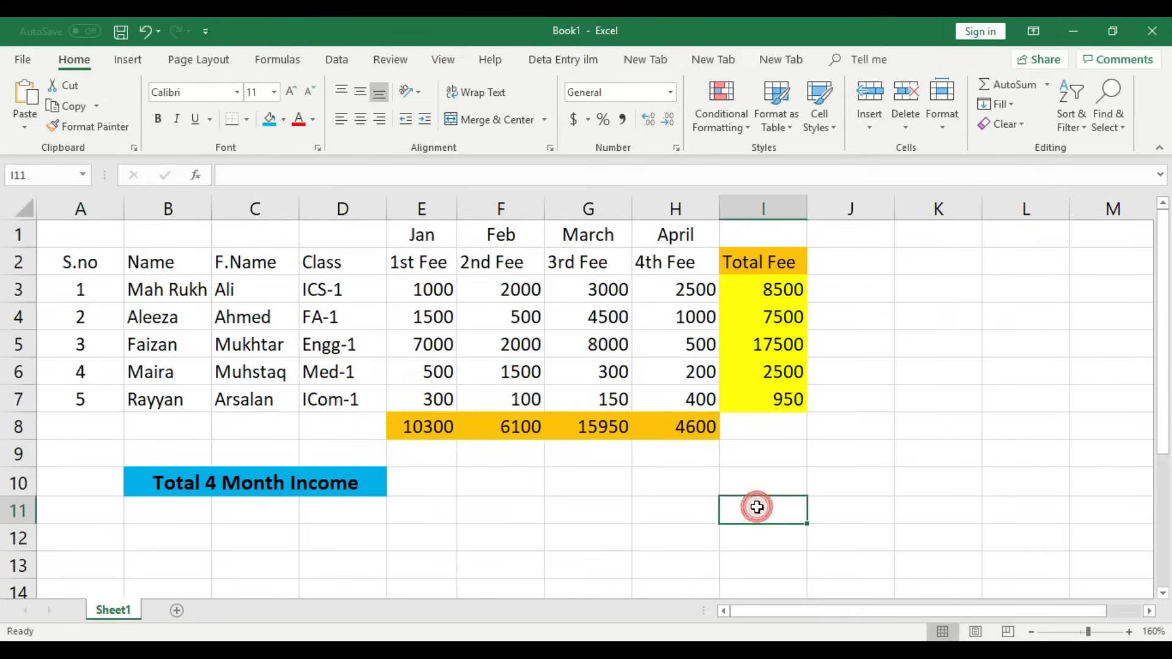
pyautogui.click(527, 538)
pyautogui.click(845, 514)
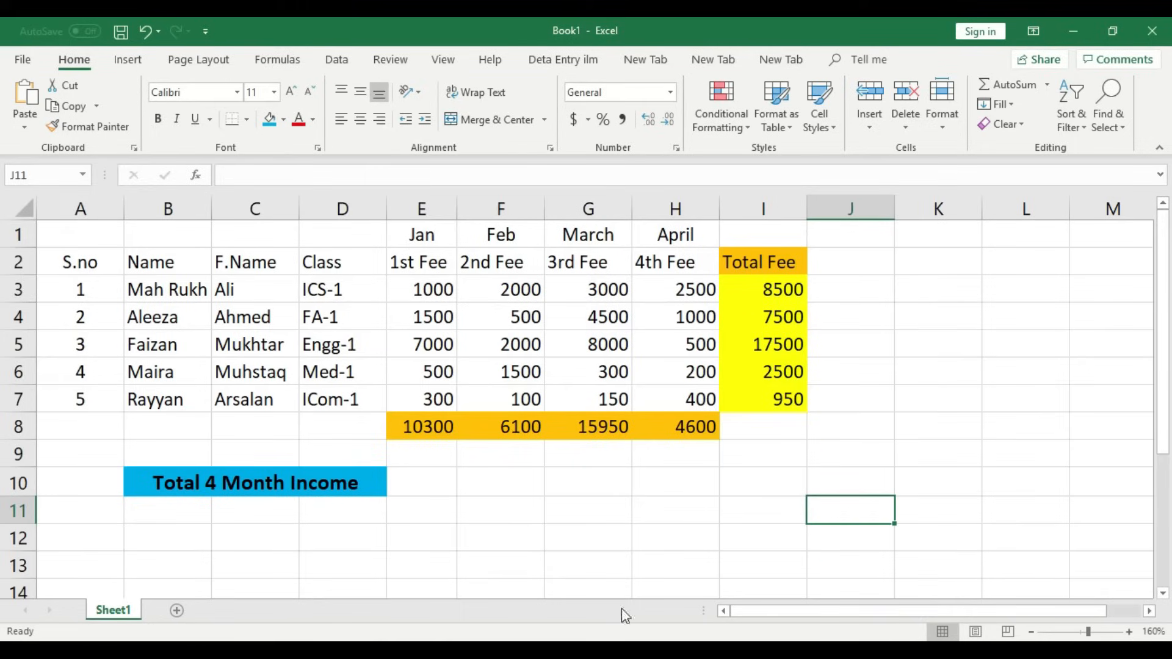
# Try the formula =SUM(E8:H8) in K11 to add the four monthly totals, and clear the cell.
pyautogui.click(935, 510)
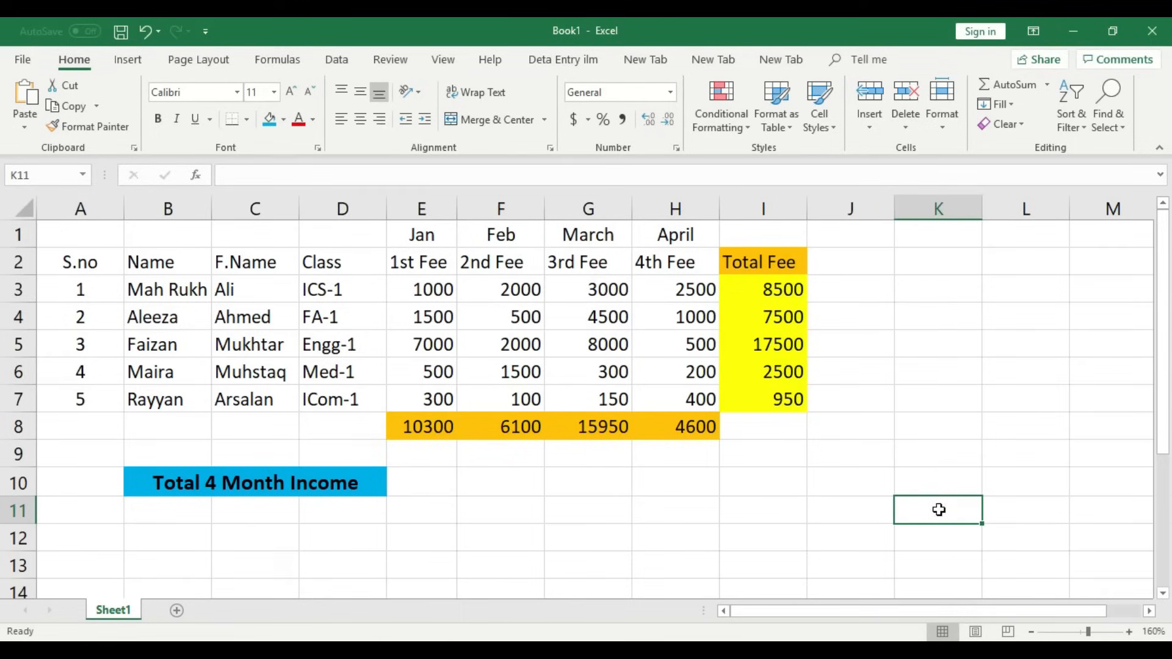
pyautogui.write('=')
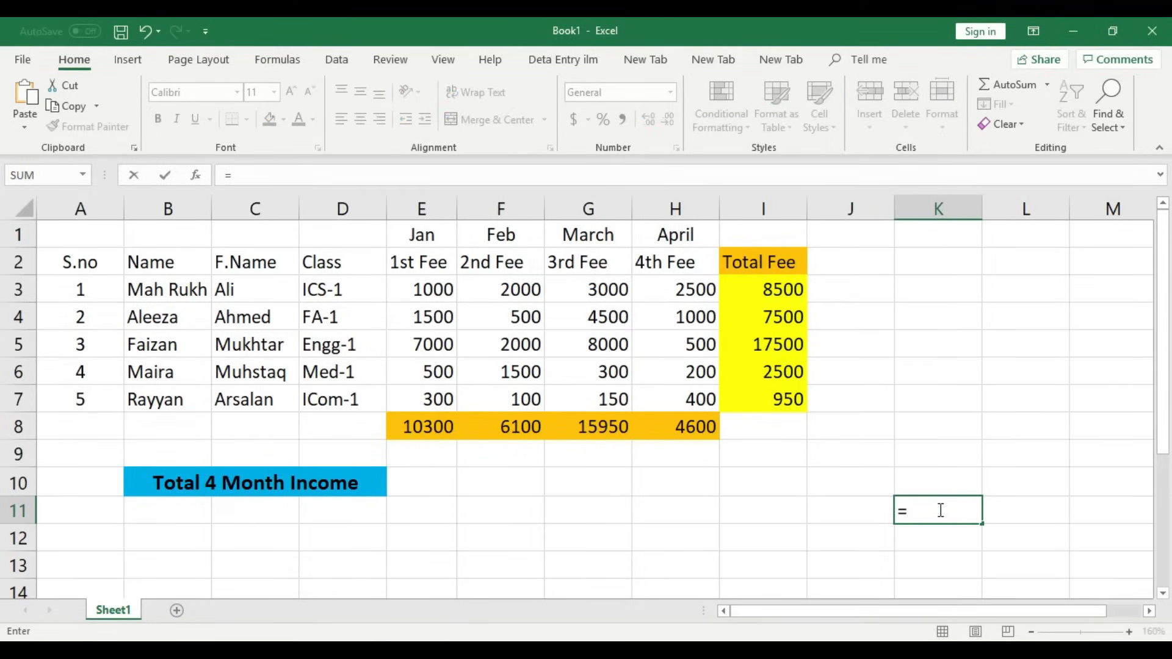
pyautogui.write('sum')
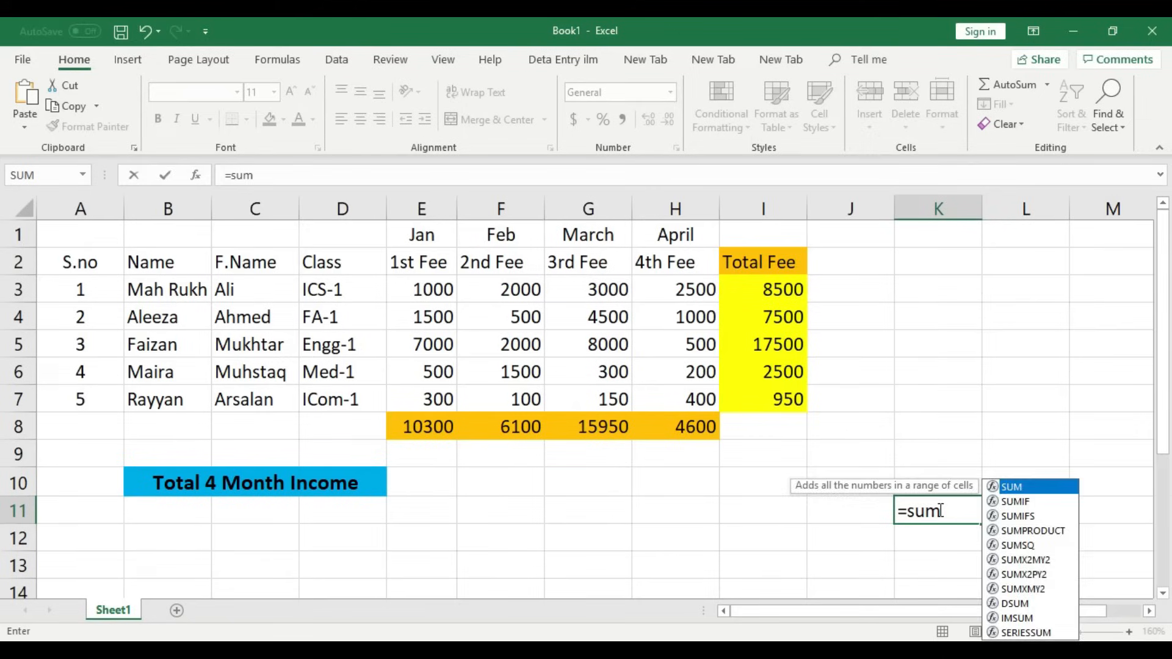
pyautogui.write('(')
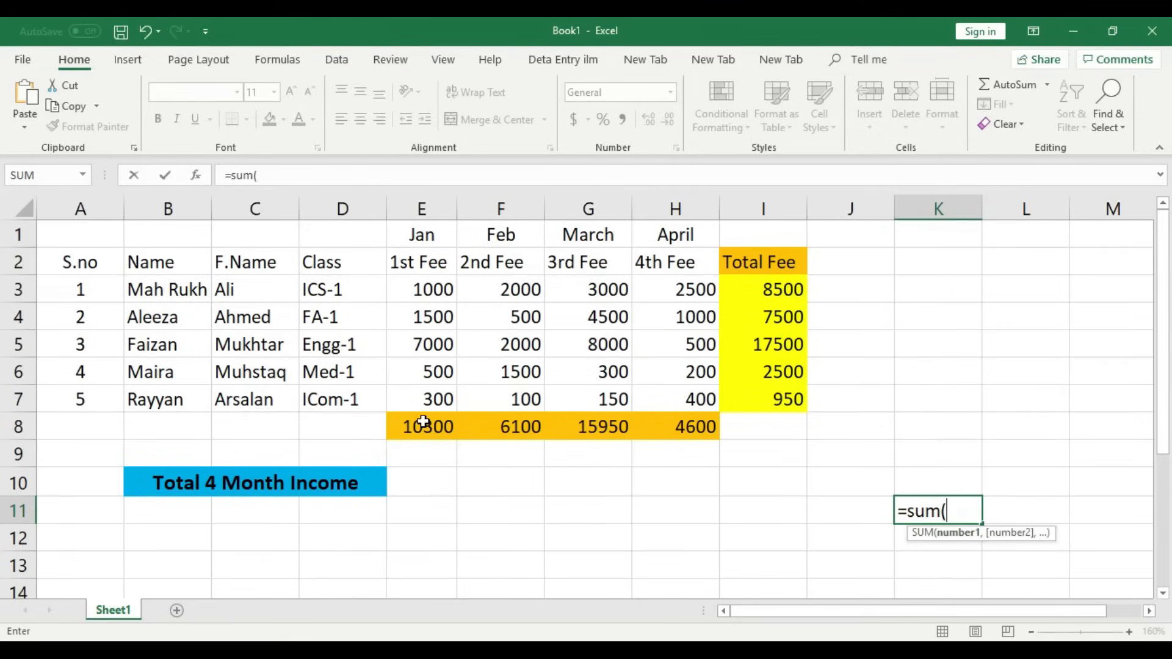
pyautogui.moveTo(416, 437); pyautogui.dragTo(677, 433)
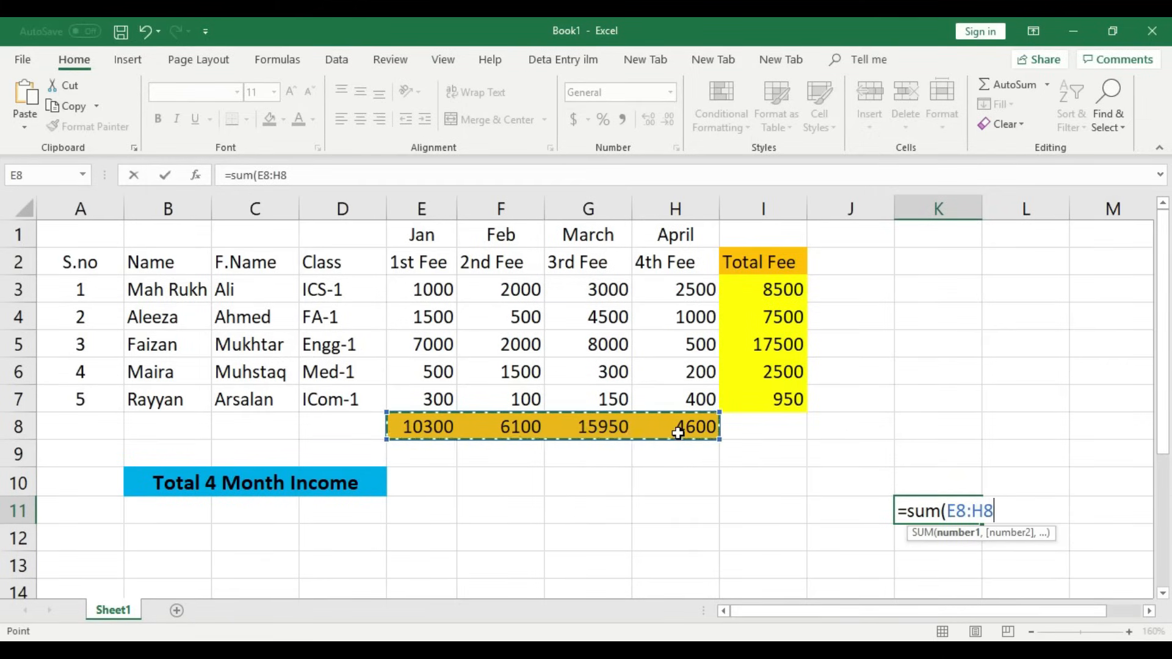
pyautogui.write(')')
pyautogui.press('Return')
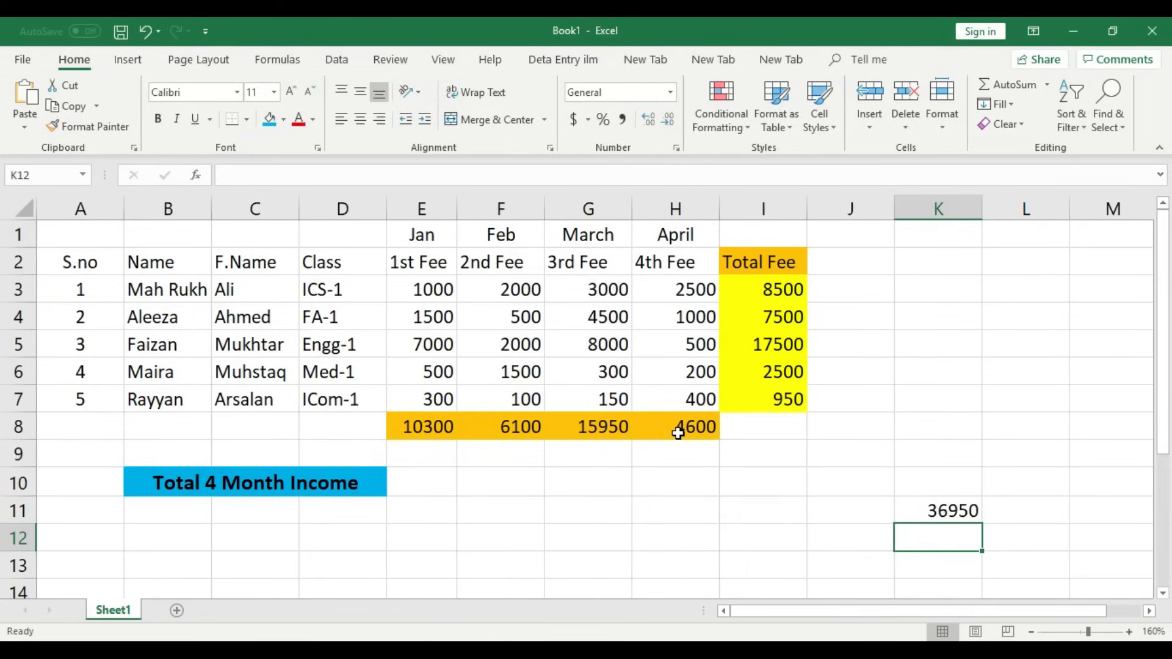
pyautogui.click(964, 518)
pyautogui.press('Delete')
pyautogui.click(842, 539)
# Merge and center cells E10 to H10 beside the Total 4 Month Income label.
pyautogui.moveTo(413, 484); pyautogui.dragTo(672, 483)
pyautogui.click(488, 119)
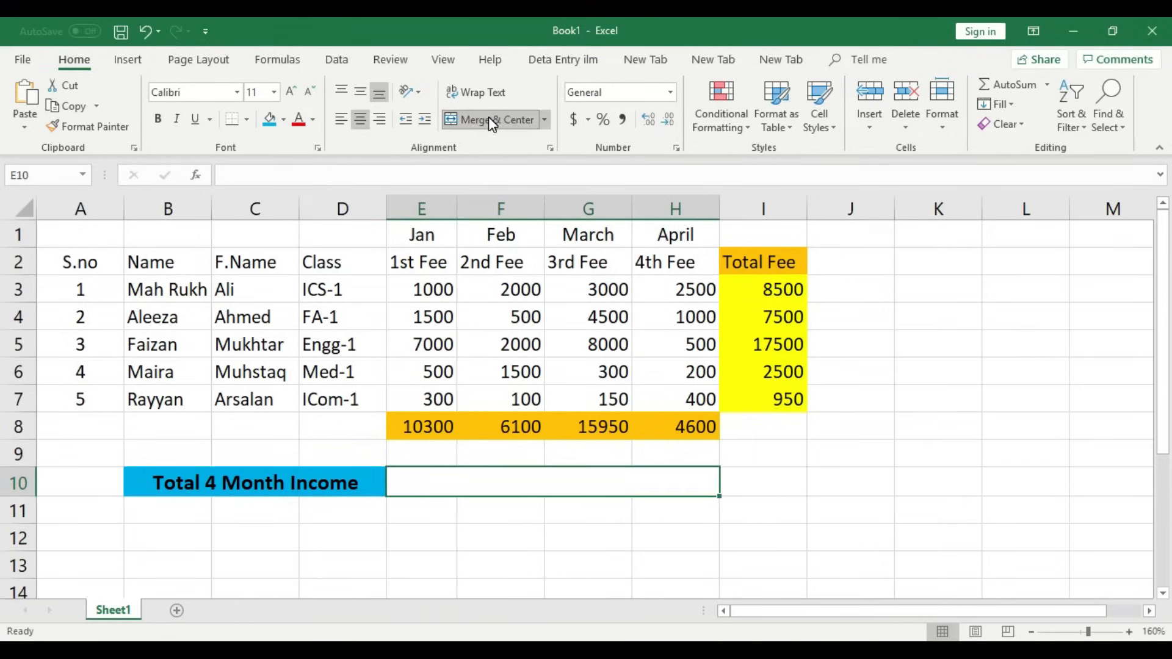
pyautogui.click(635, 543)
pyautogui.click(557, 484)
pyautogui.click(587, 537)
# Try the hand-entered formula =SUM(E8:H8) in the merged cell E10, and clear the cell.
pyautogui.doubleClick(566, 480)
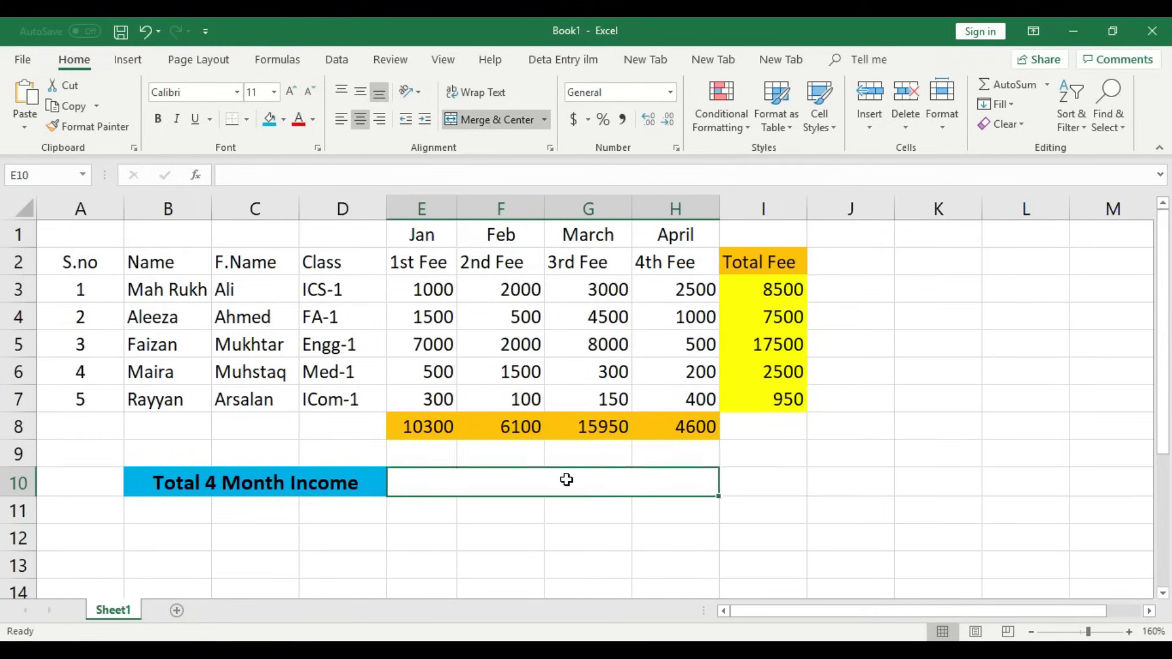
pyautogui.write('=sum')
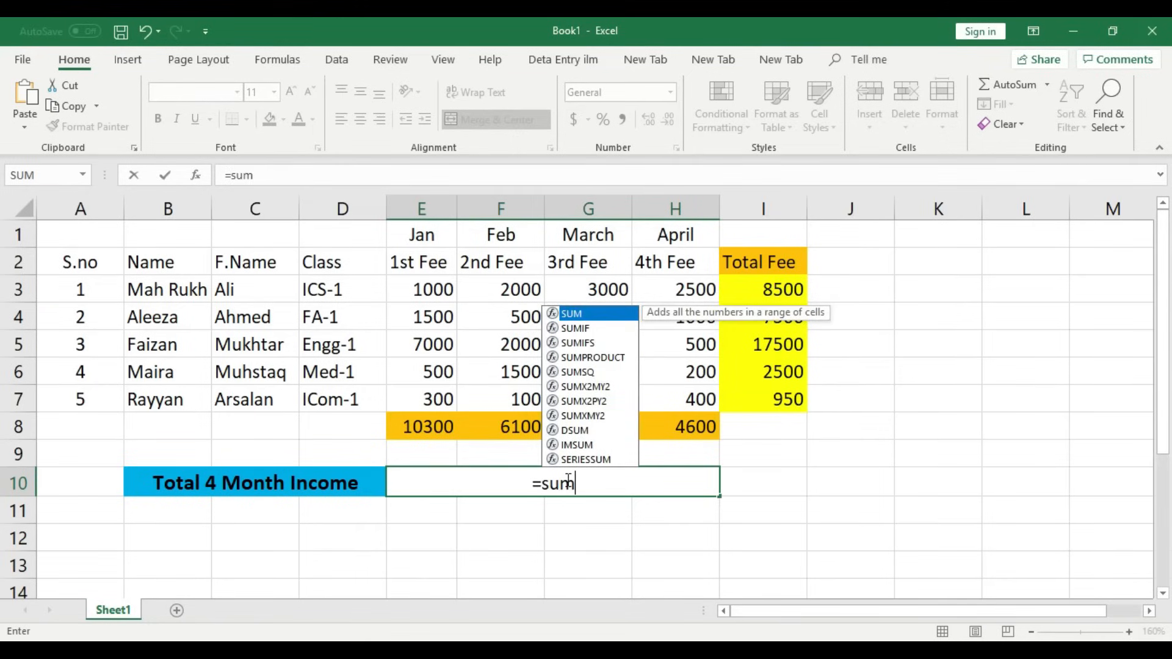
pyautogui.write('(')
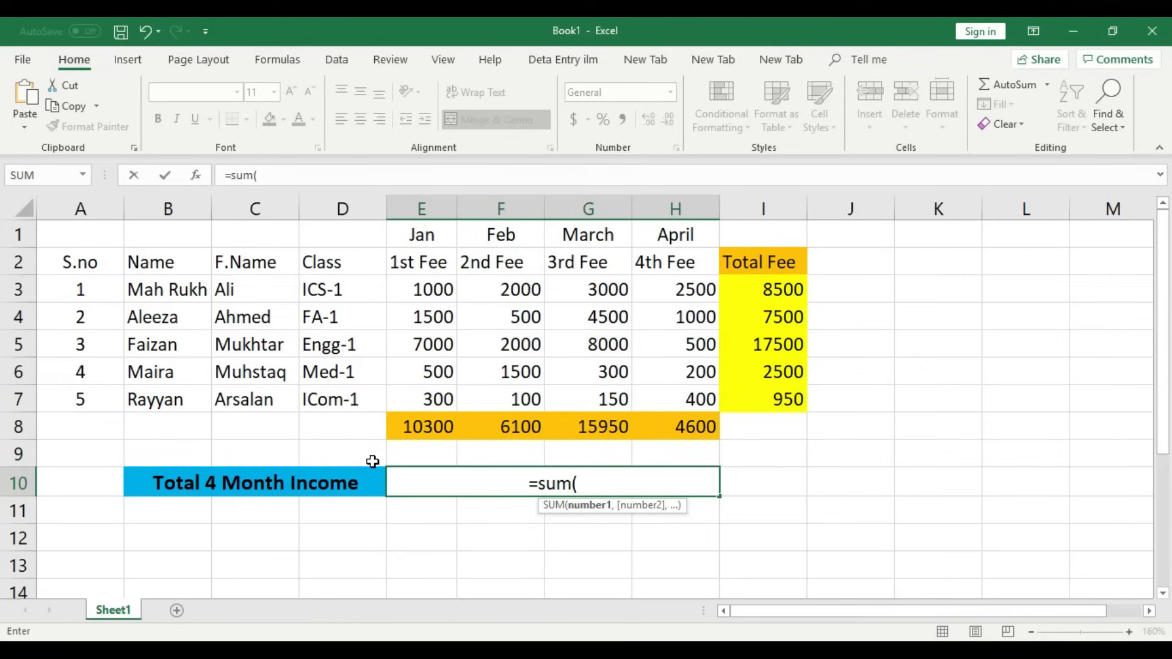
pyautogui.write('e8')
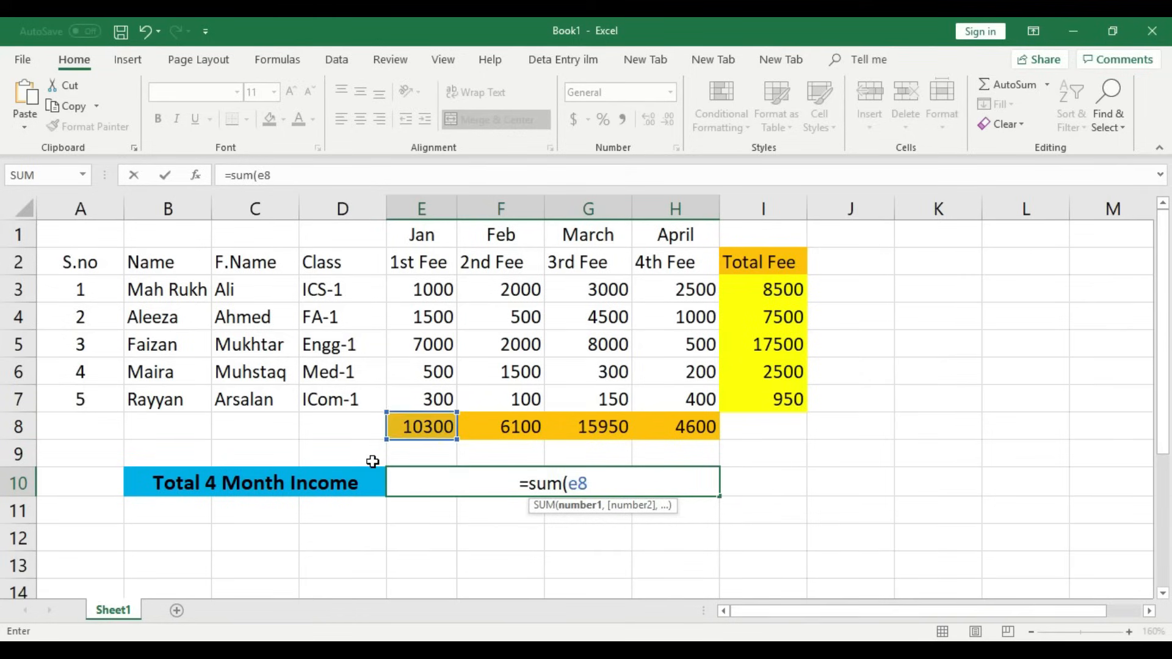
pyautogui.write(':')
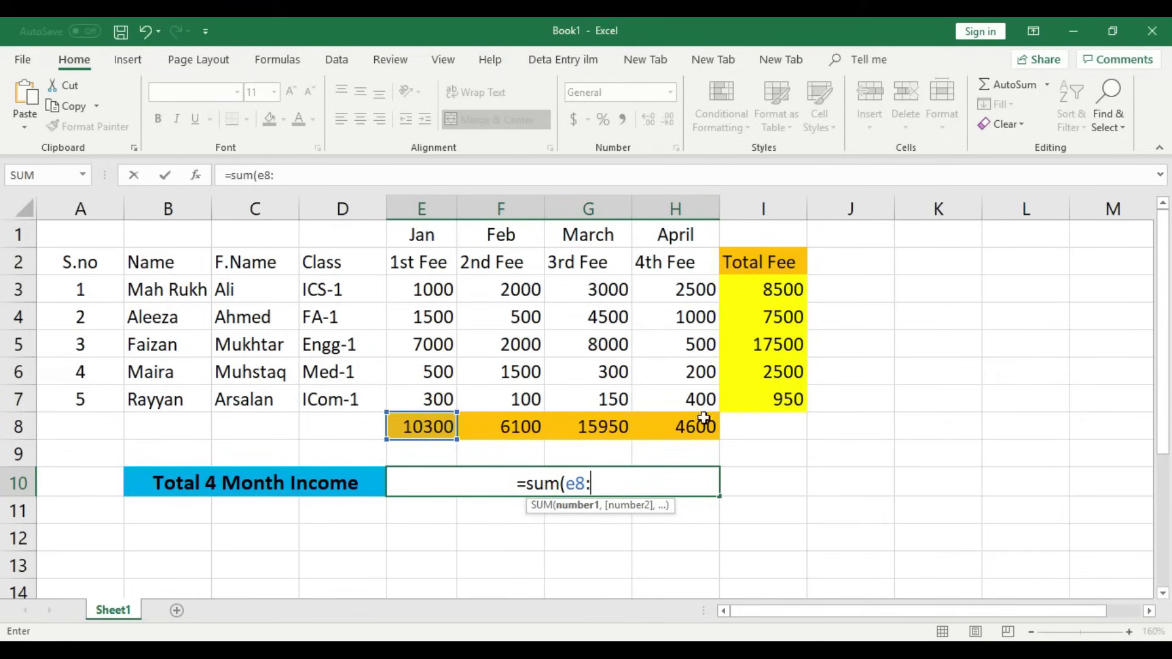
pyautogui.write('h')
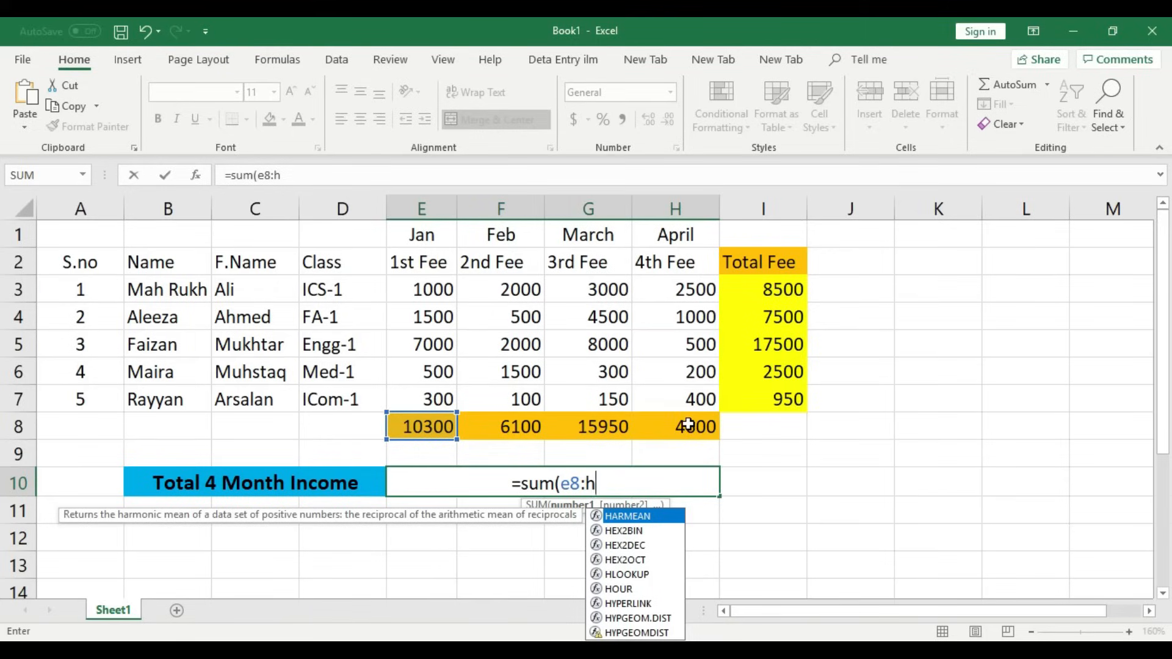
pyautogui.write('8)')
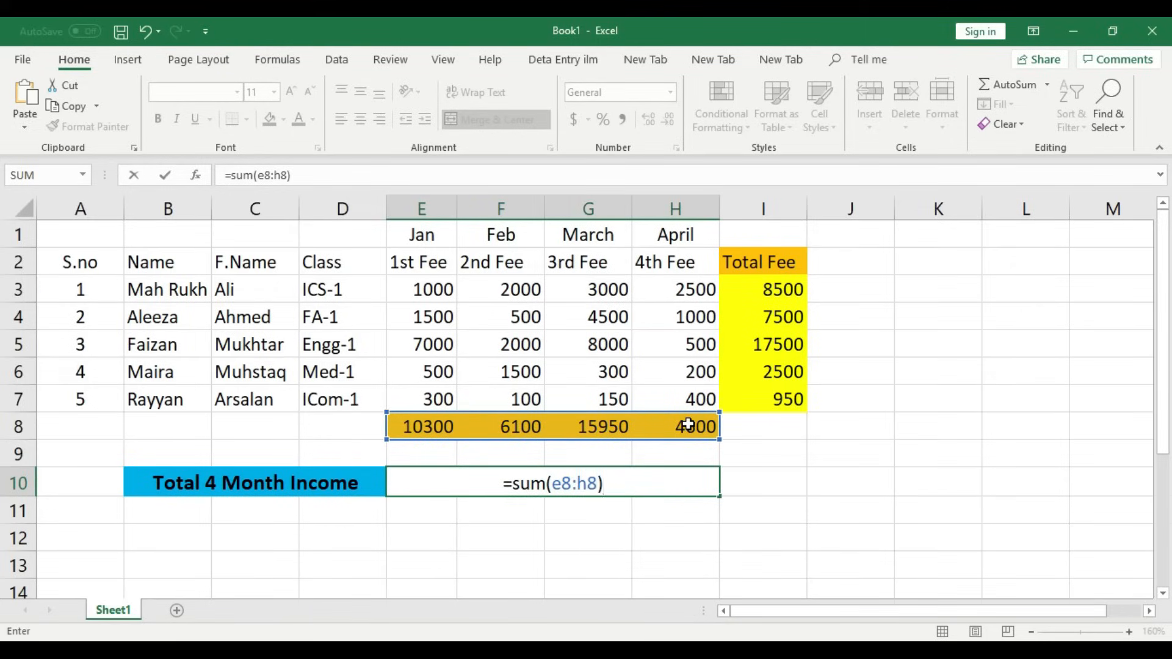
pyautogui.press('Return')
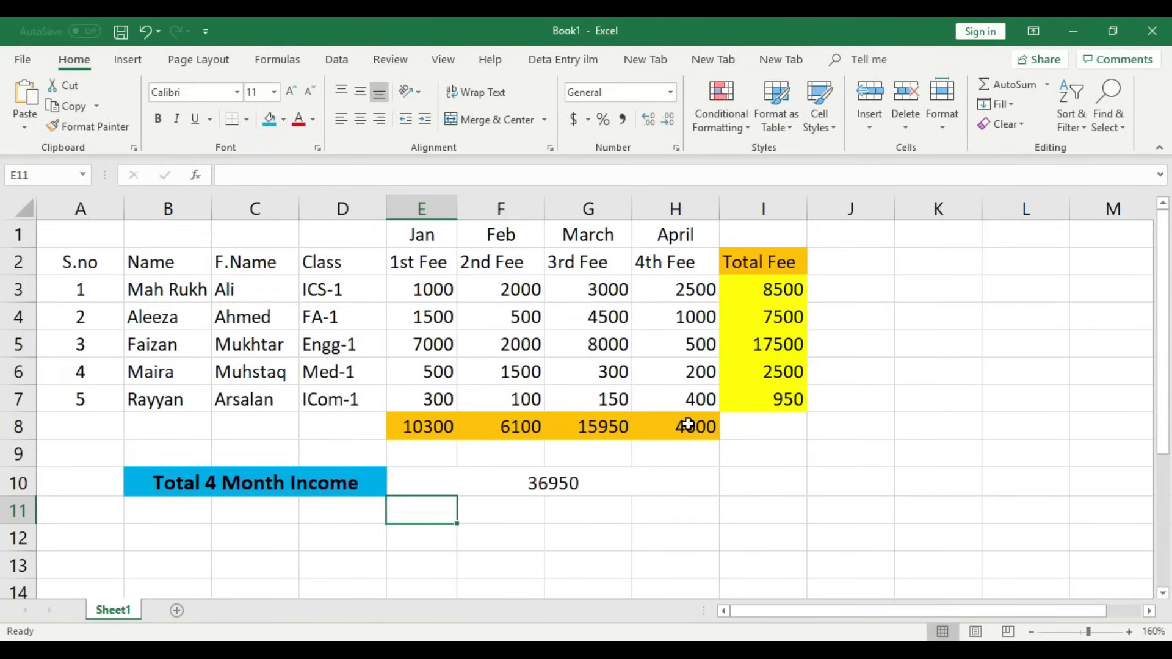
pyautogui.click(605, 476)
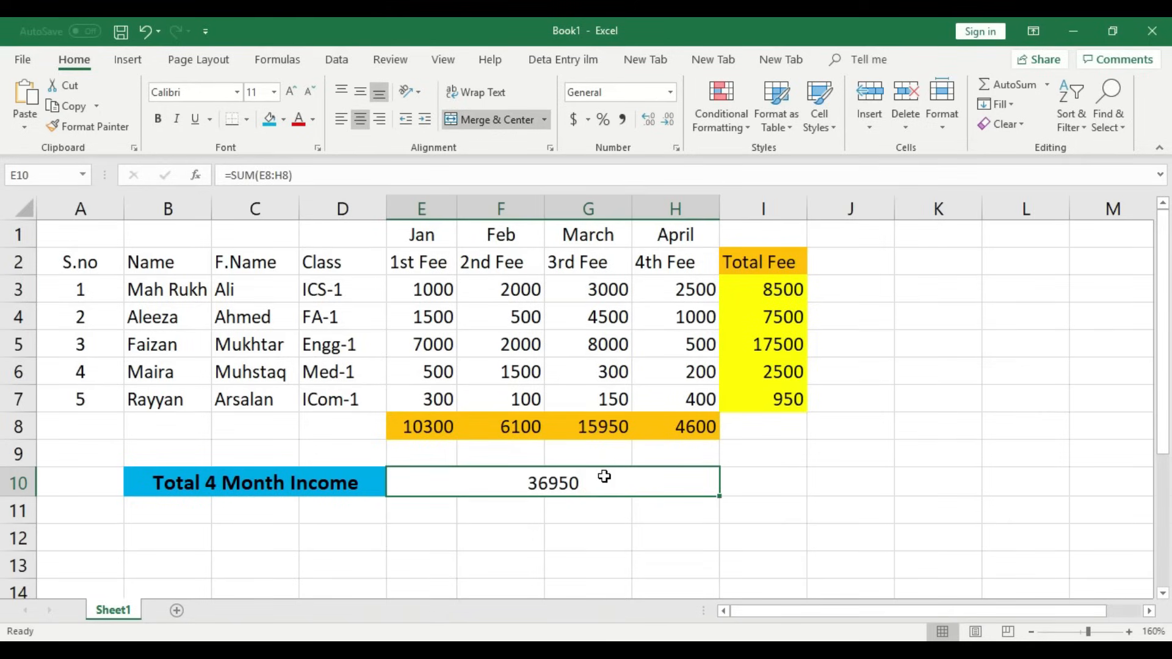
pyautogui.press('Delete')
pyautogui.click(600, 565)
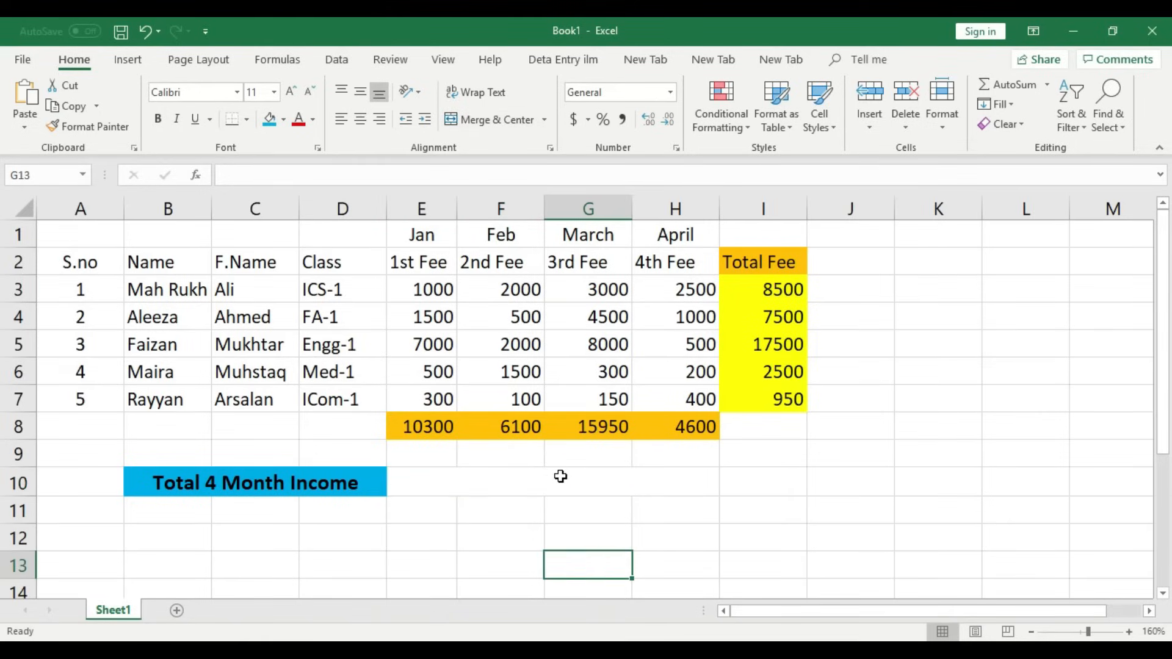
# Enter a SUM formula in the merged cell E10, picking the monthly totals E8:H8 in the sheet as its range.
pyautogui.click(561, 476)
pyautogui.write('=')
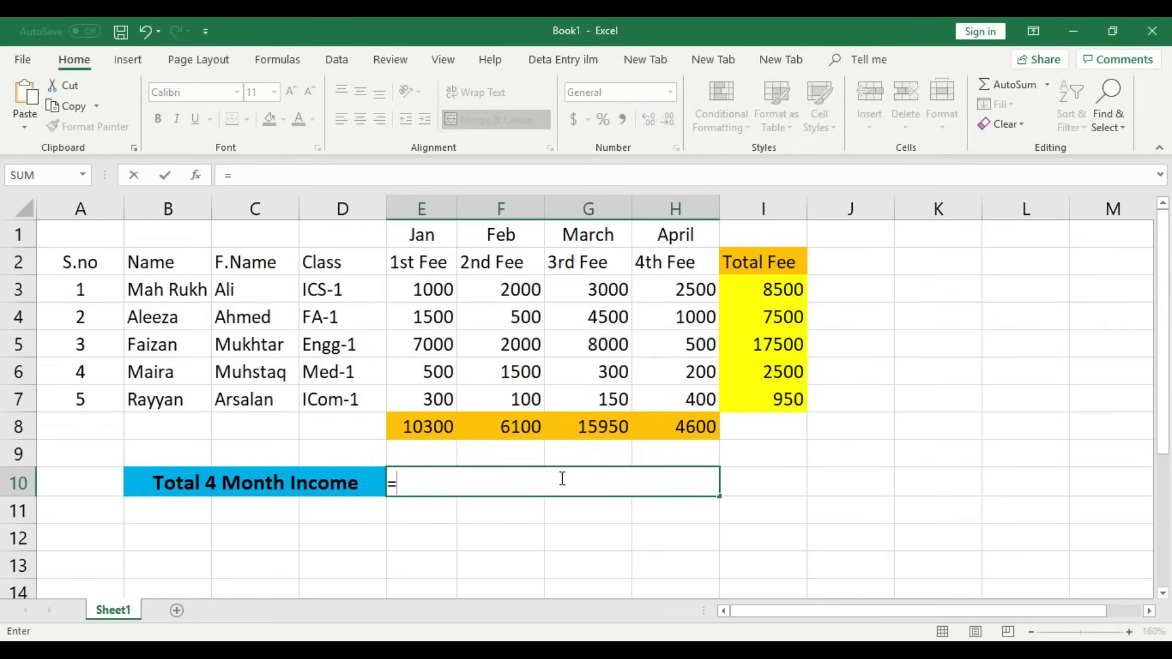
pyautogui.write('su')
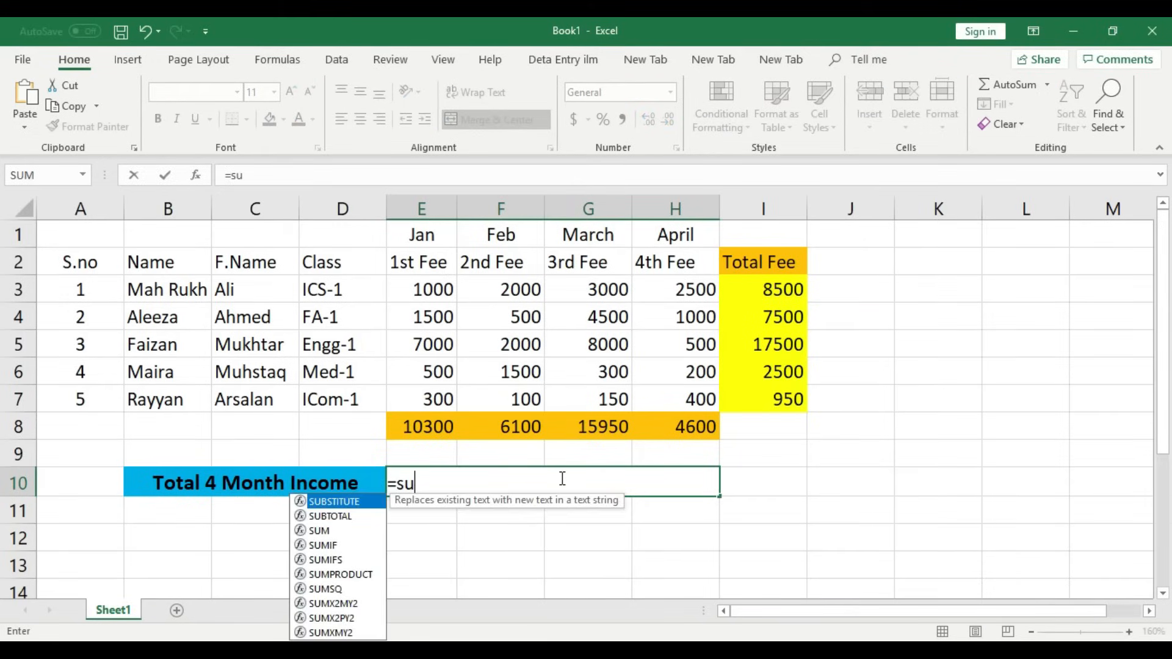
pyautogui.write('m(')
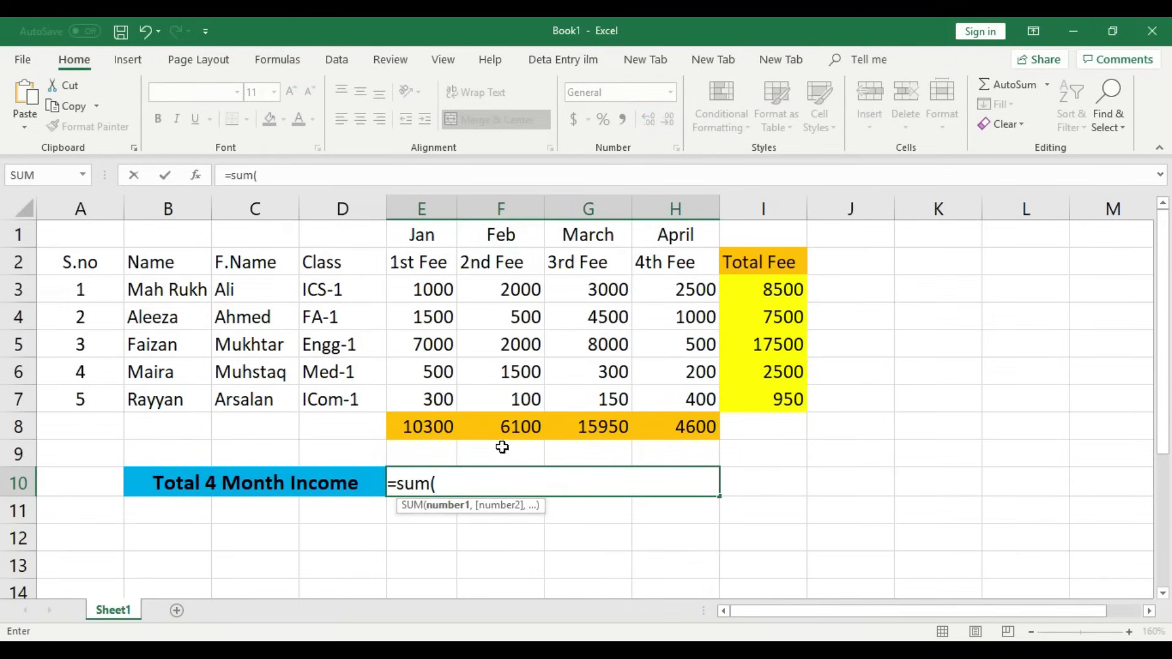
pyautogui.click(421, 426)
pyautogui.moveTo(440, 426); pyautogui.dragTo(686, 427)
pyautogui.write(')')
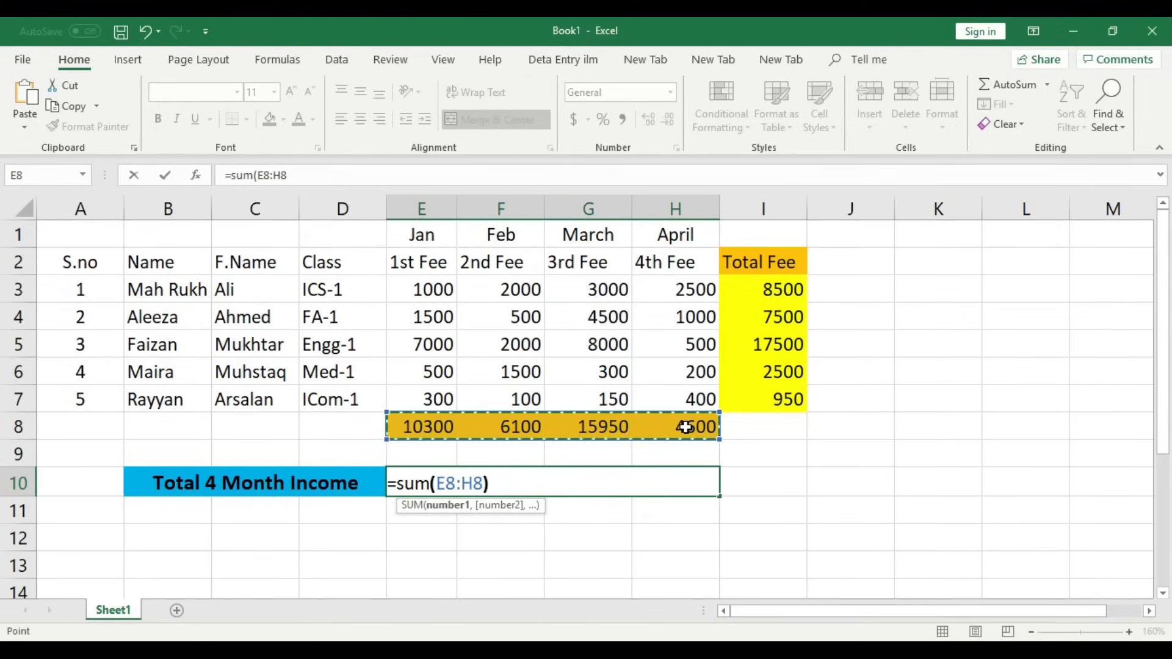
pyautogui.press('Return')
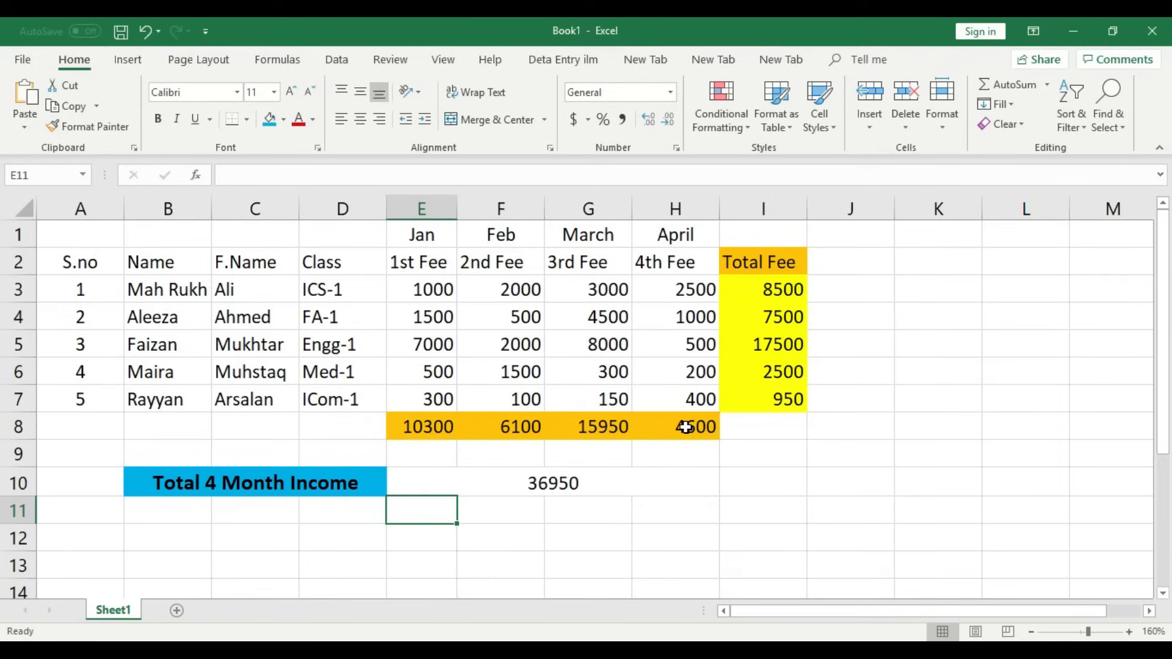
# Fill the merged Total 4 Month Income result cell E10 with the standard Yellow color.
pyautogui.click(631, 489)
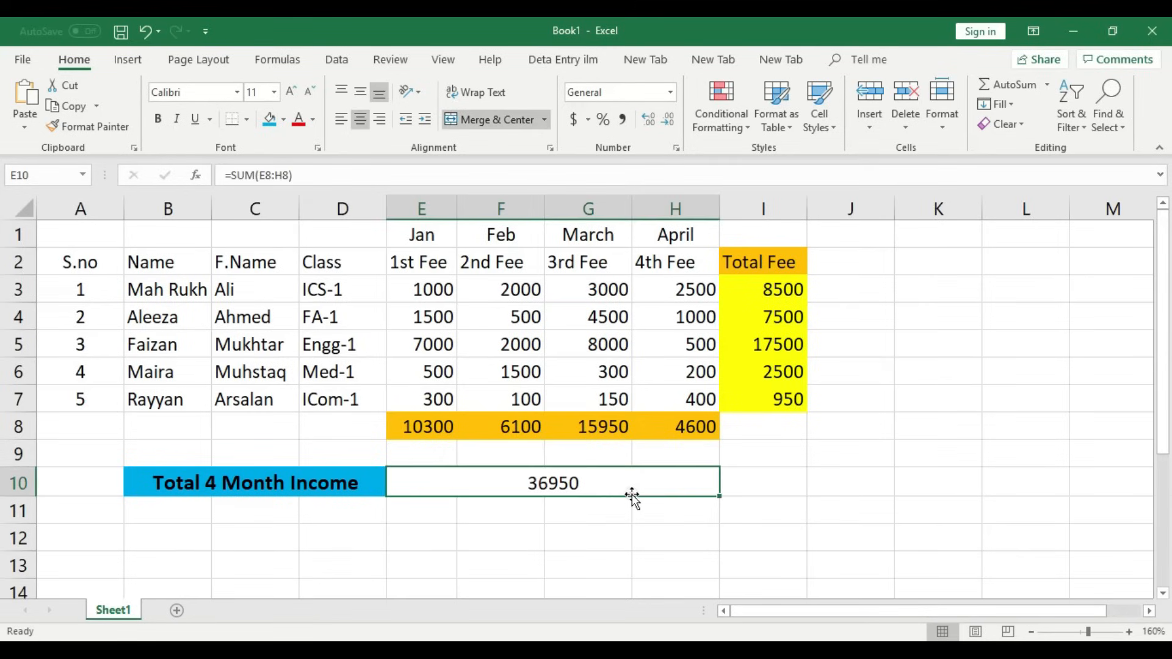
pyautogui.click(284, 119)
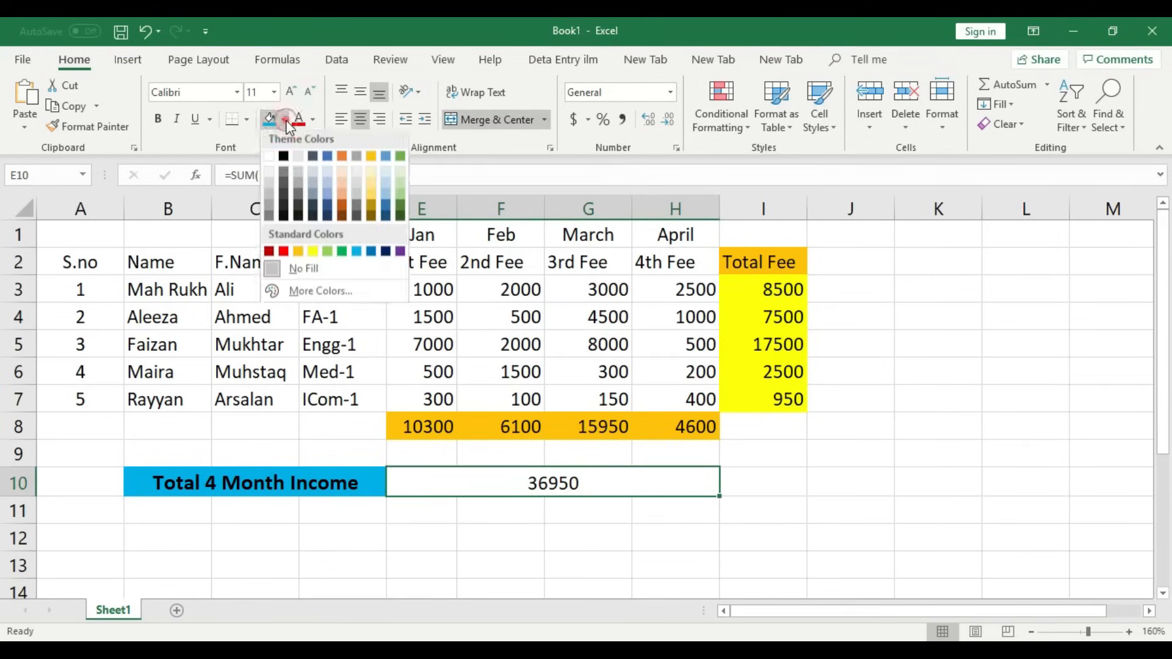
pyautogui.click(315, 254)
pyautogui.click(620, 522)
# Review the monthly totals in E8 to H8 and apply Thick Outside Borders to the merged result cell E10.
pyautogui.click(591, 482)
pyautogui.click(439, 427)
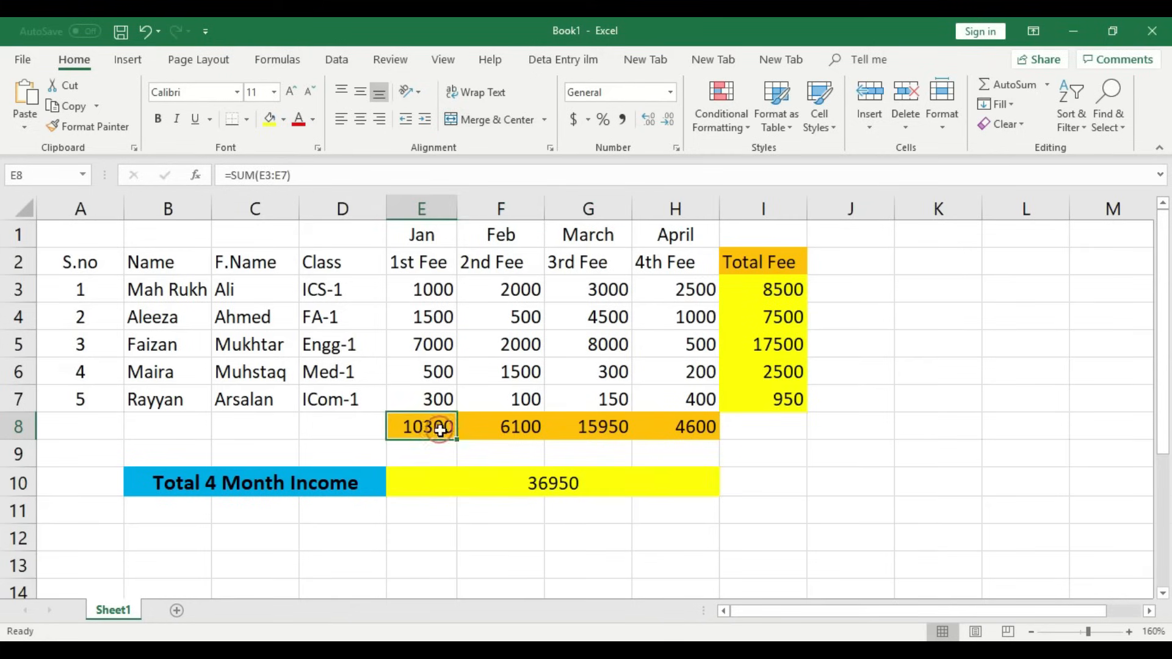
pyautogui.click(531, 427)
pyautogui.click(596, 424)
pyautogui.click(675, 420)
pyautogui.click(560, 482)
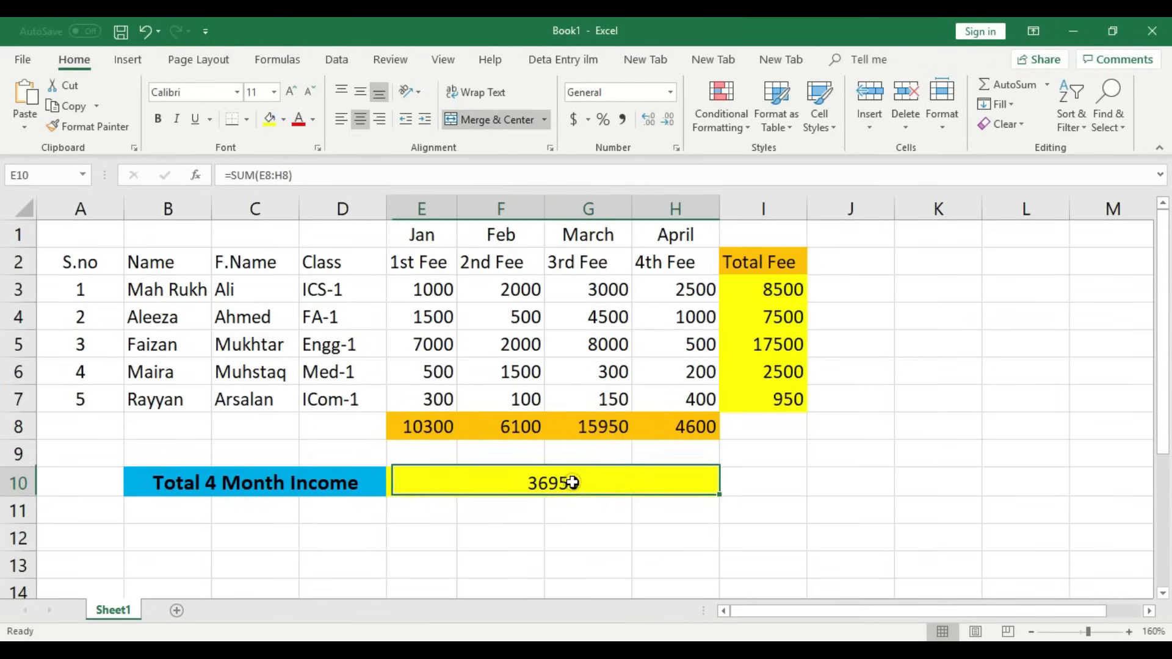
pyautogui.click(246, 119)
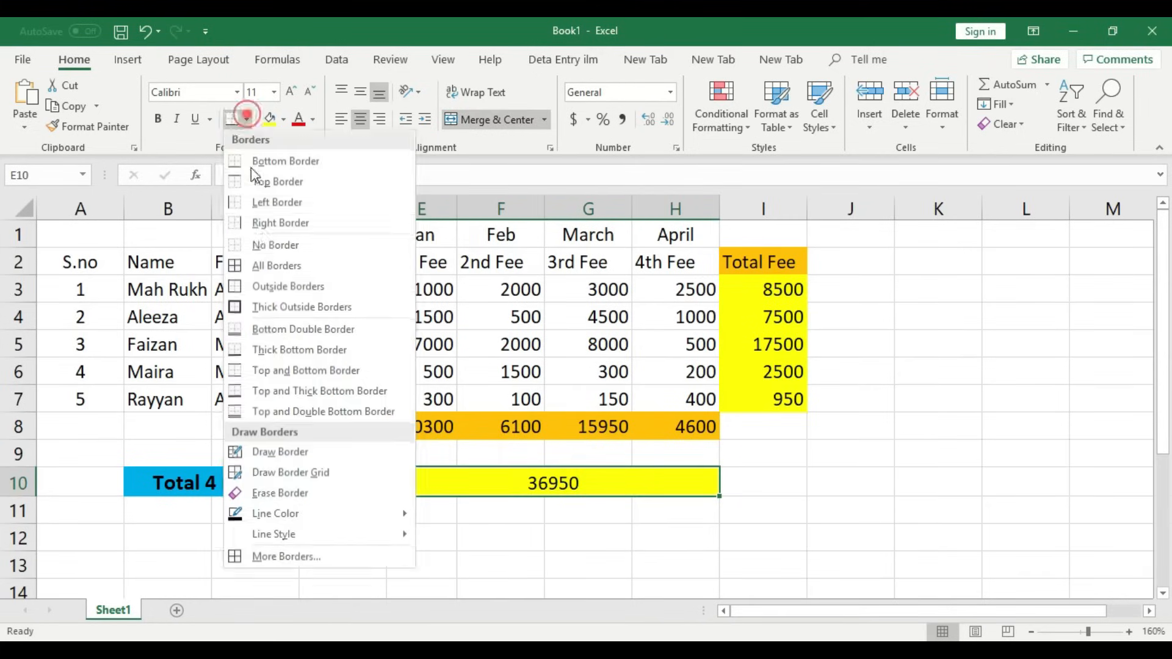
pyautogui.click(280, 308)
pyautogui.click(600, 535)
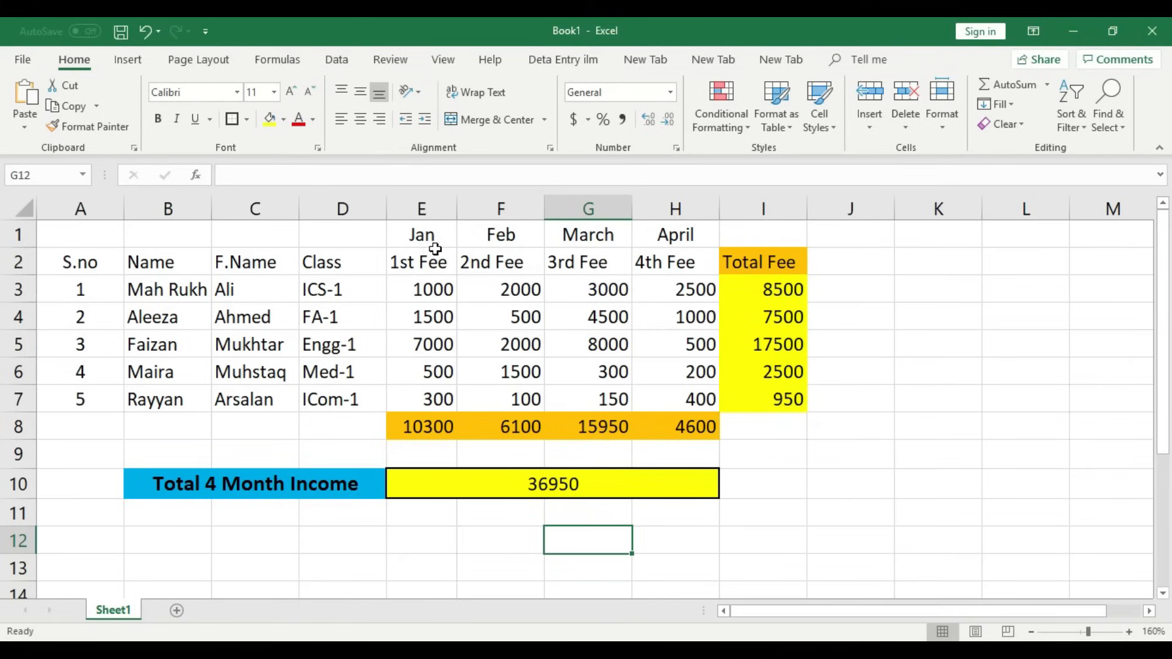
# Fill the Jan and March header cells, E1 and G1, with the standard Light Blue color.
pyautogui.click(447, 231)
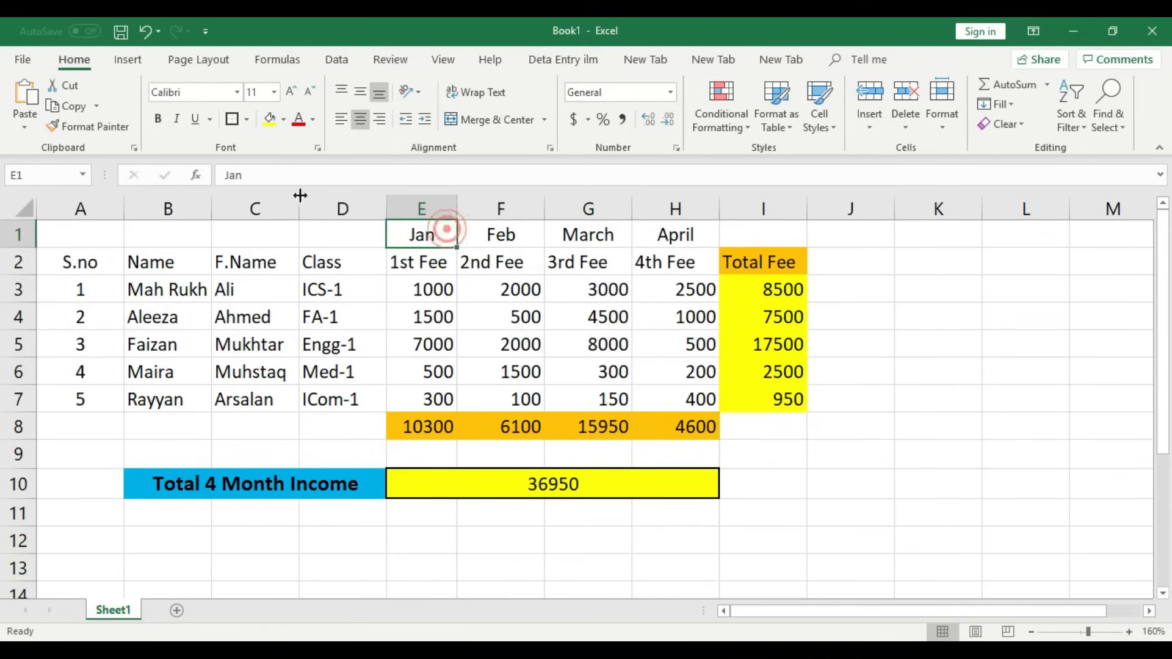
pyautogui.click(283, 119)
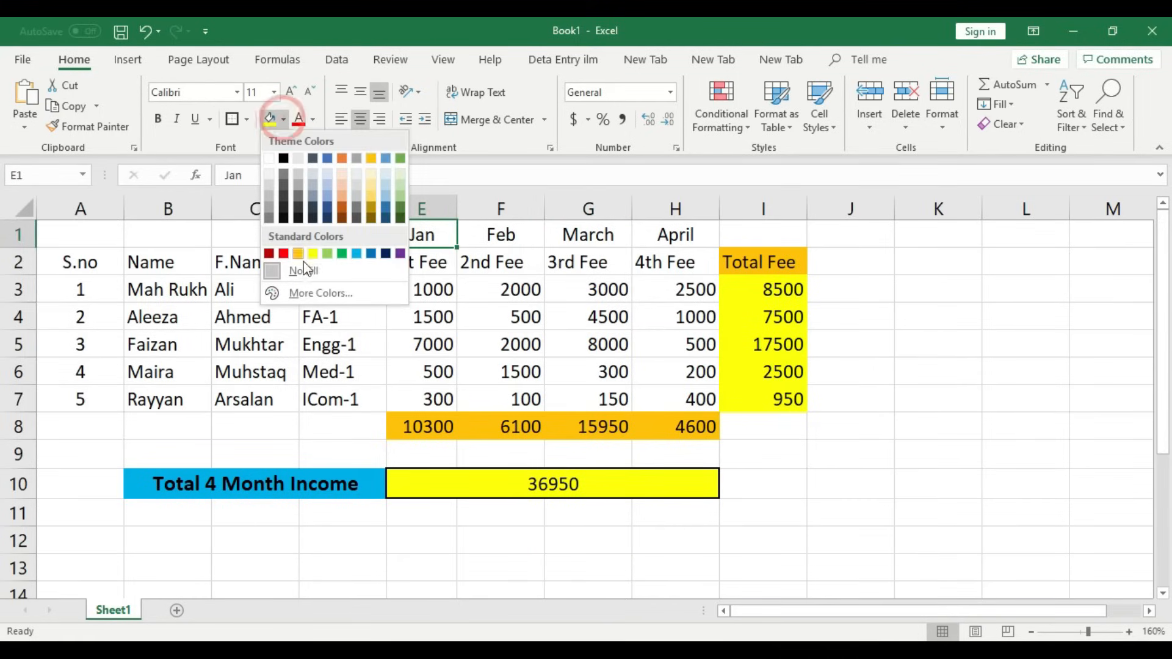
pyautogui.click(358, 254)
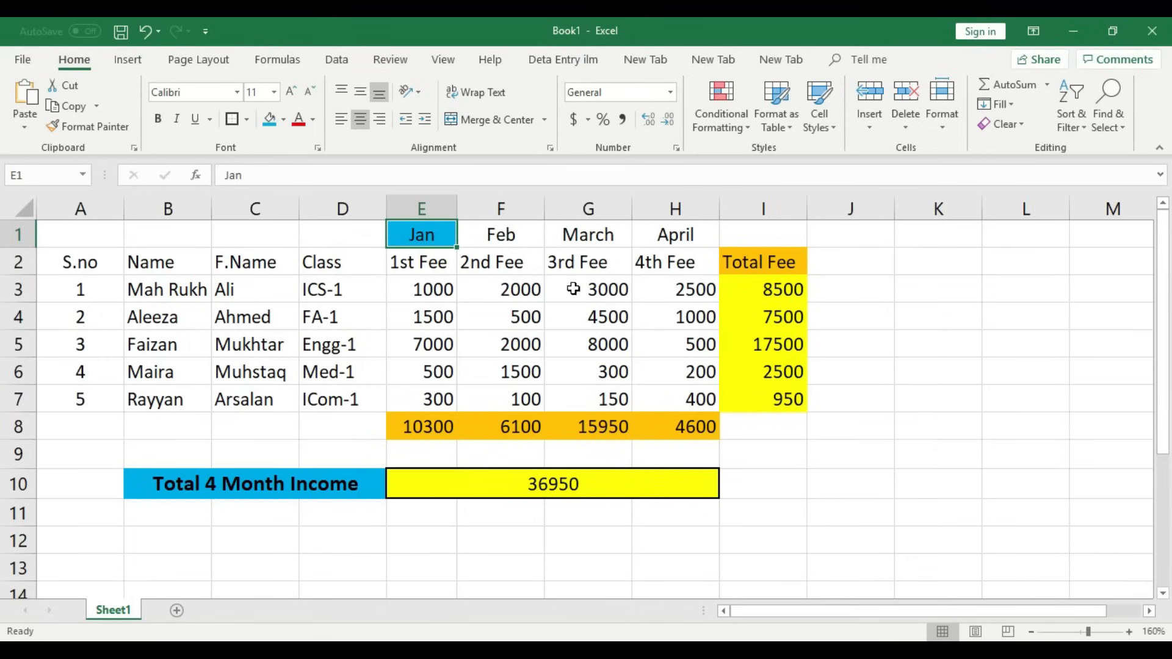
pyautogui.click(606, 235)
pyautogui.click(269, 120)
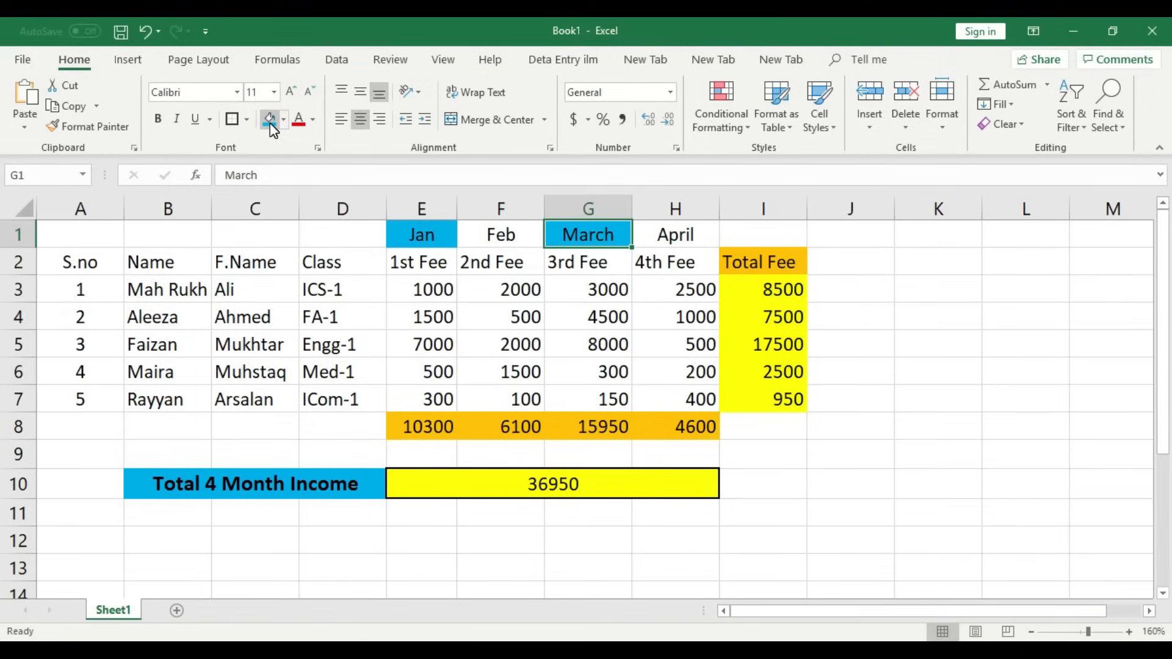
# Merge and center cells B11 to D11 below the Total 4 Month Income label.
pyautogui.scroll(-1, 646, 396)
pyautogui.scroll(1, 488, 507)
pyautogui.moveTo(139, 514); pyautogui.dragTo(369, 513)
pyautogui.click(491, 121)
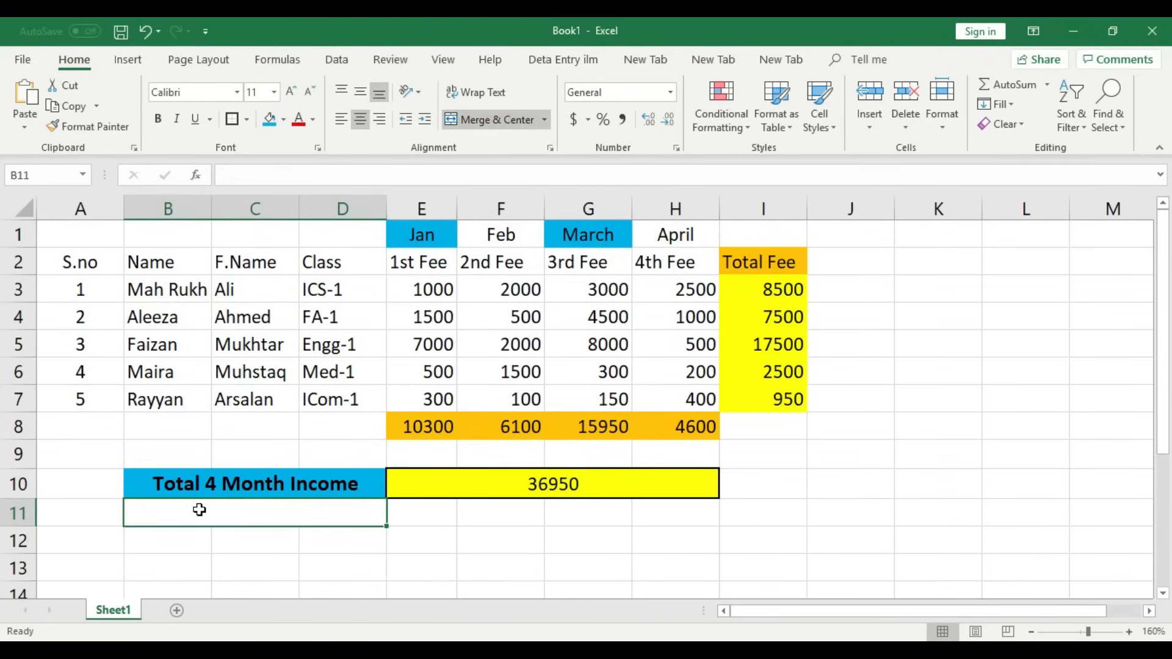
# Enter the label "Total Jan and March Income" in the merged cell B11.
pyautogui.doubleClick(200, 511)
pyautogui.write('Total')
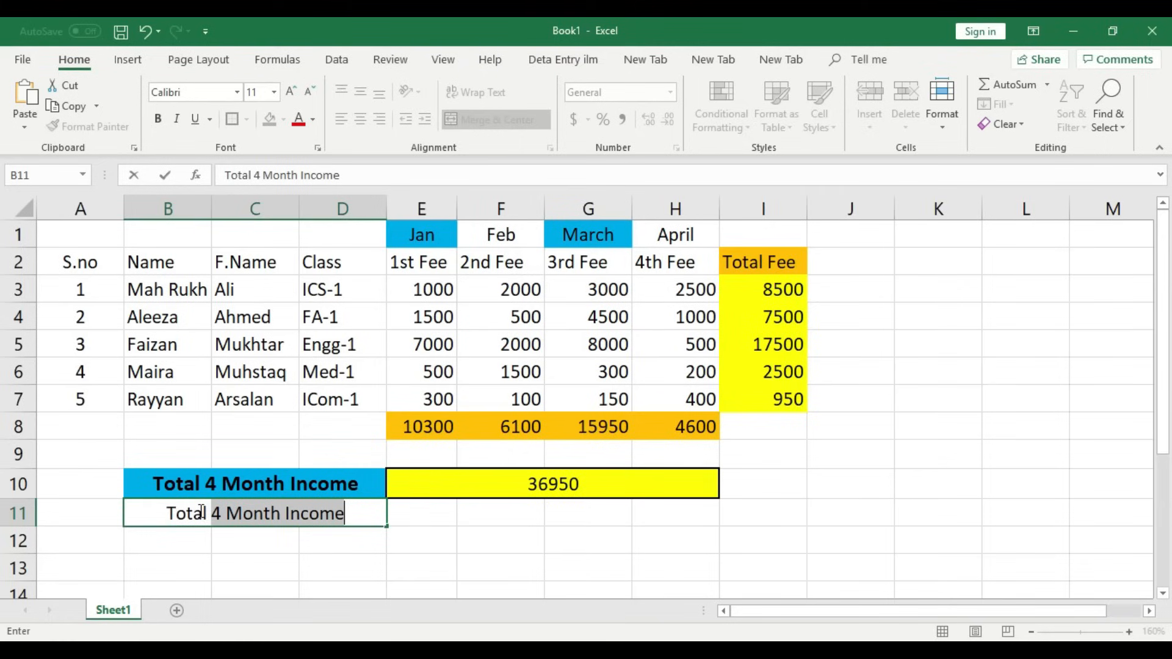
pyautogui.write(' H')
pyautogui.press('BackSpace')
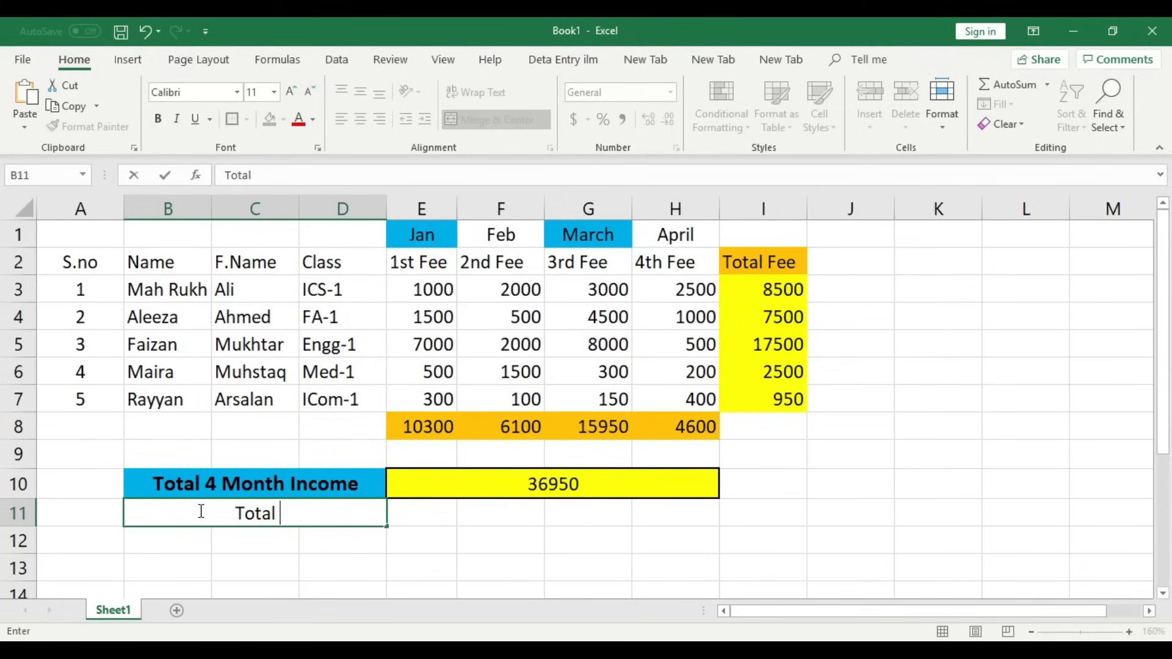
pyautogui.write('Jan an')
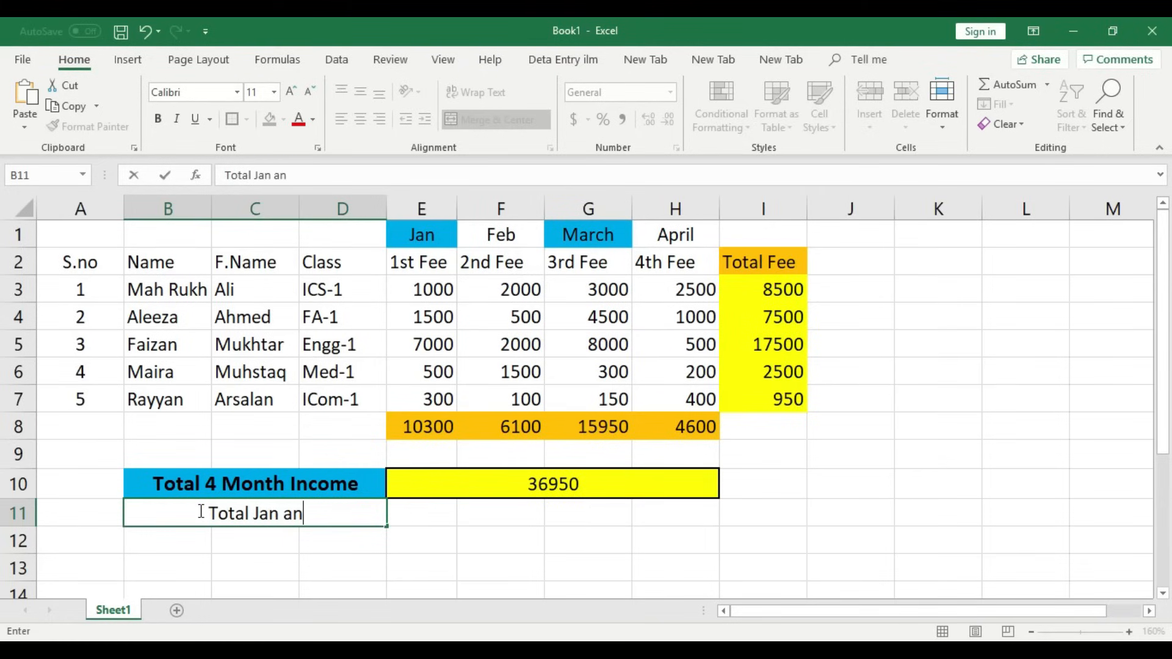
pyautogui.write('d Marc')
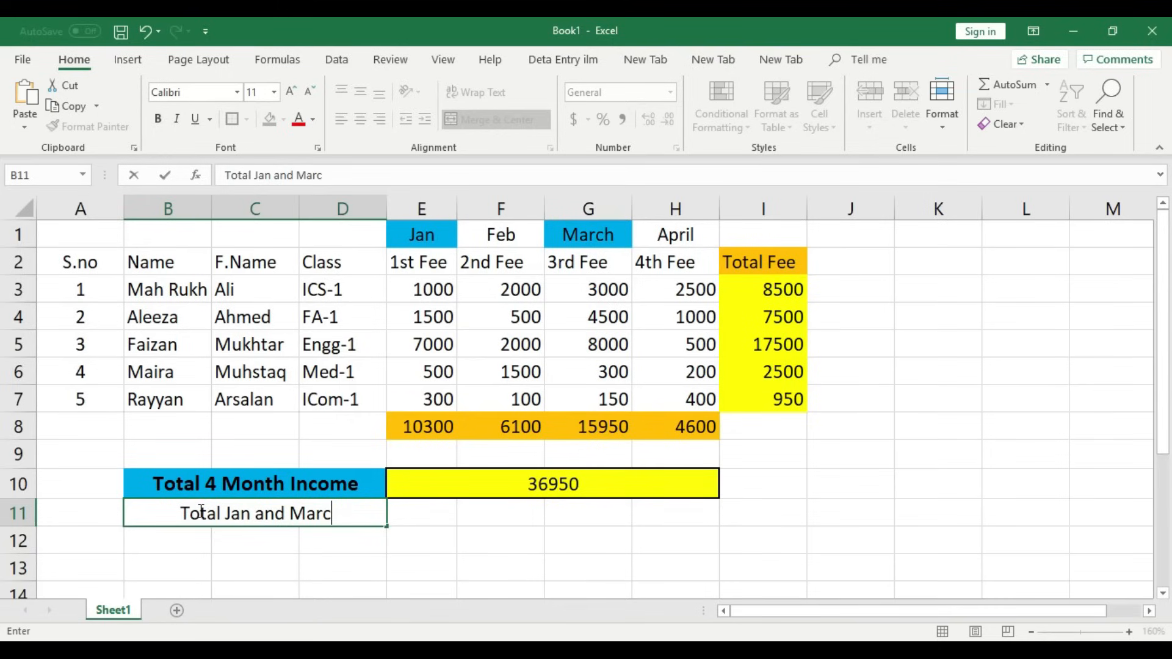
pyautogui.write('h Income')
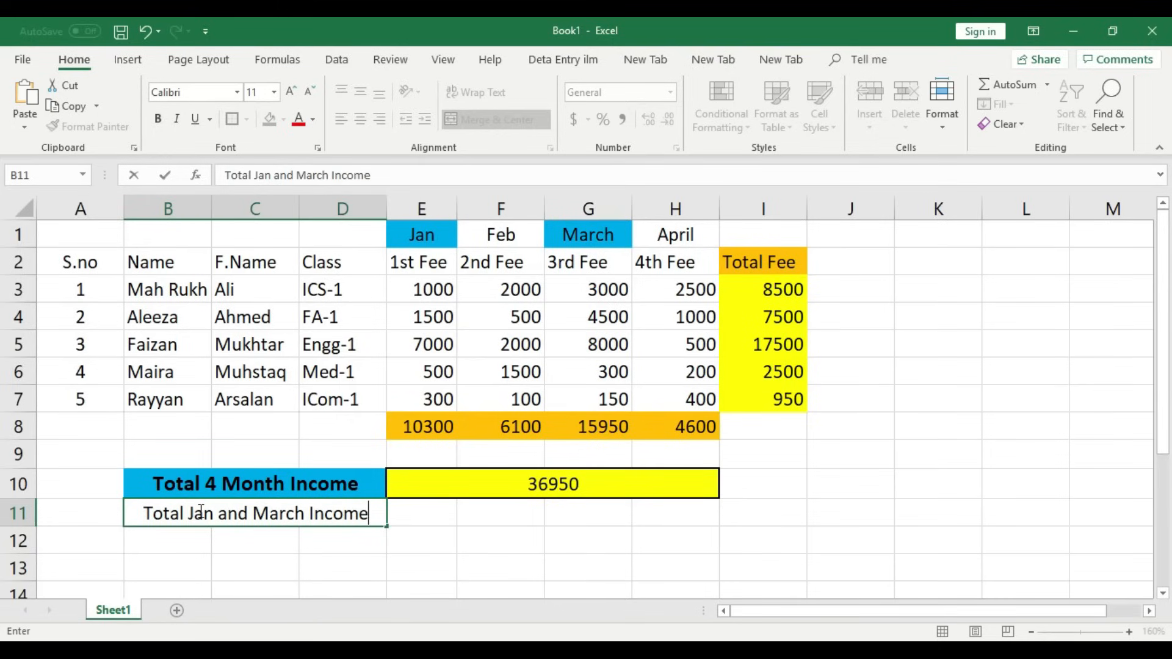
pyautogui.click(379, 548)
# Give the Total Jan and March Income label a thick outside border and a standard Orange fill.
pyautogui.click(337, 511)
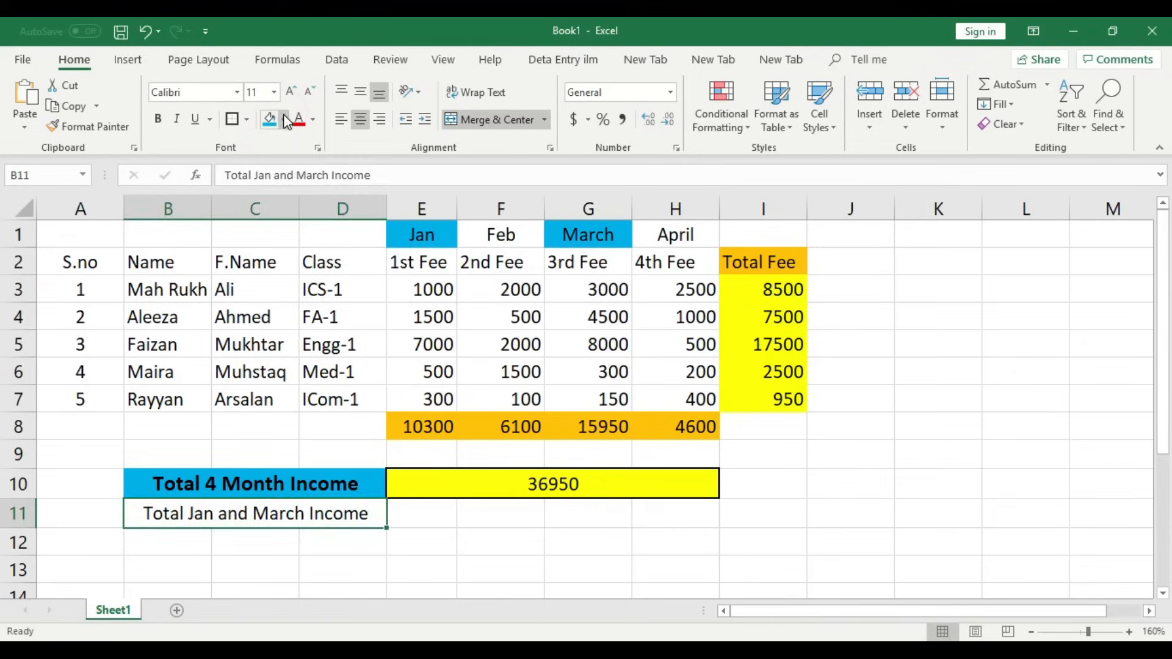
pyautogui.click(283, 119)
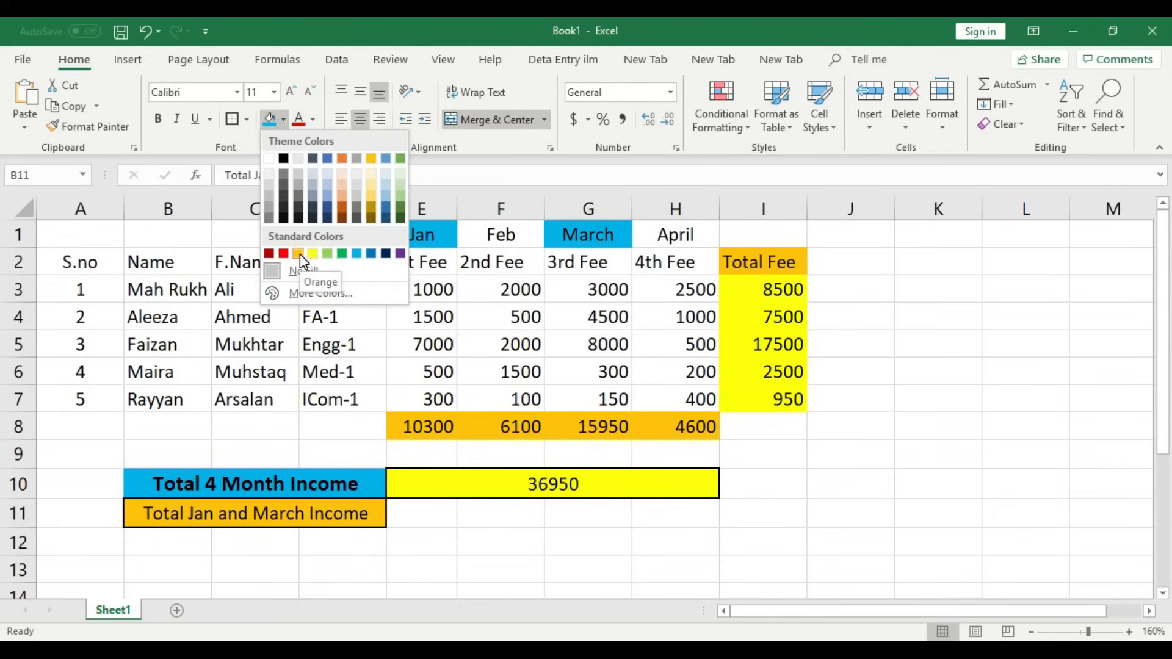
pyautogui.click(299, 253)
pyautogui.click(474, 544)
# Merge and center cells E11 to H11 beside the Total Jan and March Income label.
pyautogui.moveTo(430, 515); pyautogui.dragTo(690, 515)
pyautogui.click(672, 532)
pyautogui.moveTo(430, 515); pyautogui.dragTo(686, 516)
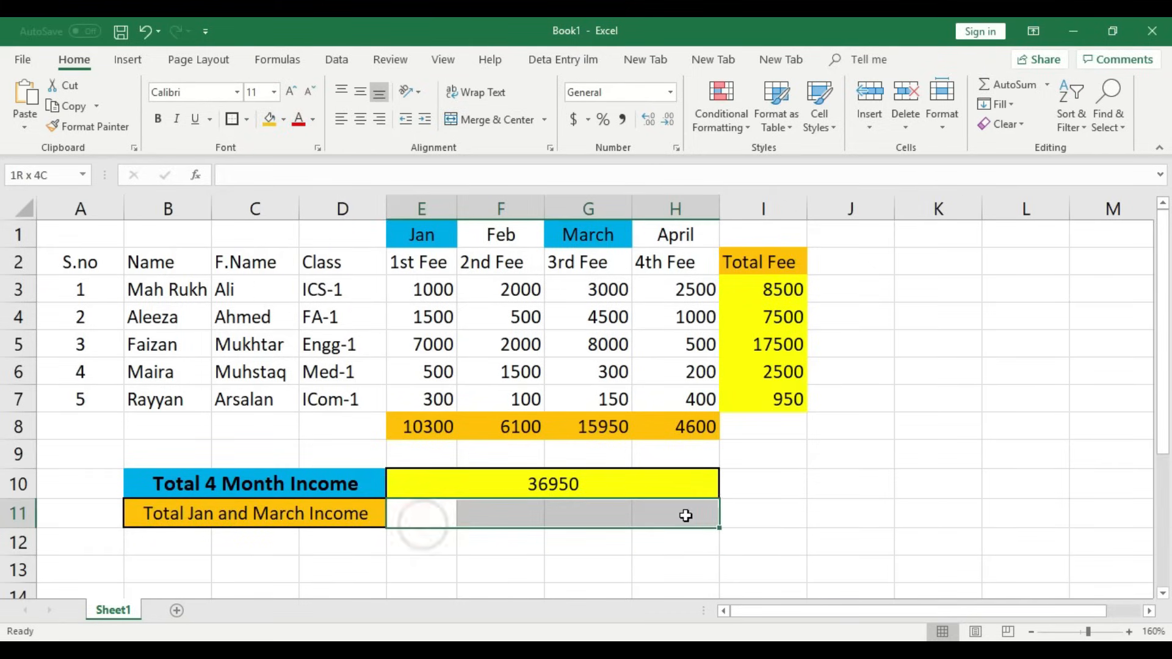
pyautogui.click(507, 120)
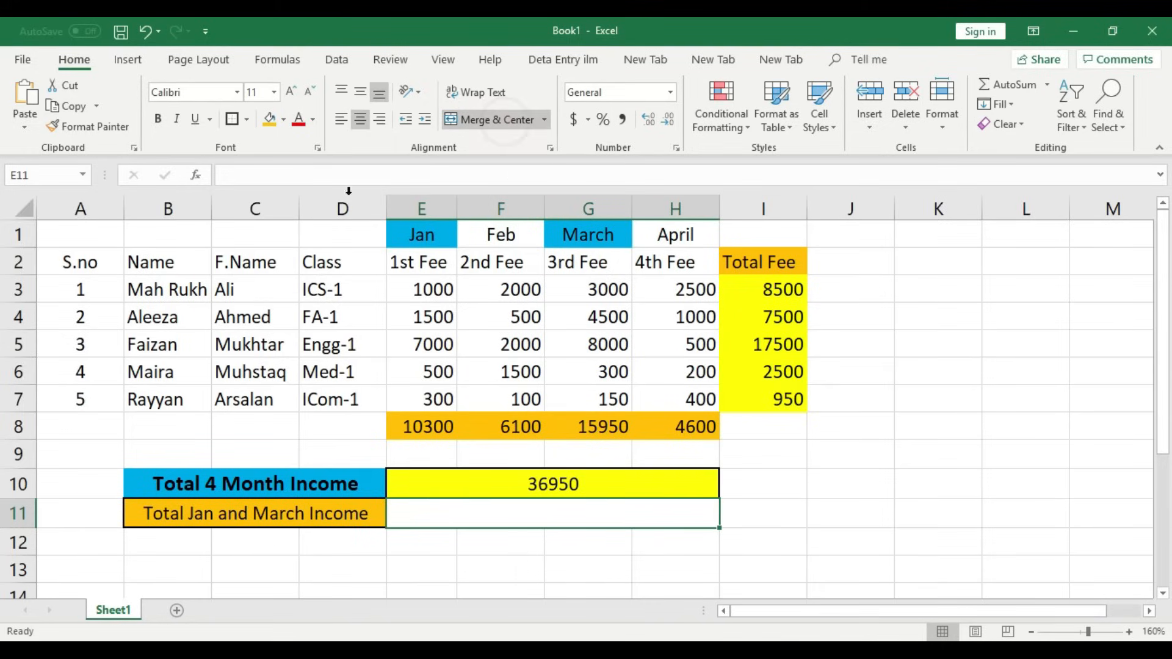
# Fill the merged cell E11 beside the Total Jan and March Income label with a light green theme colour.
pyautogui.click(284, 121)
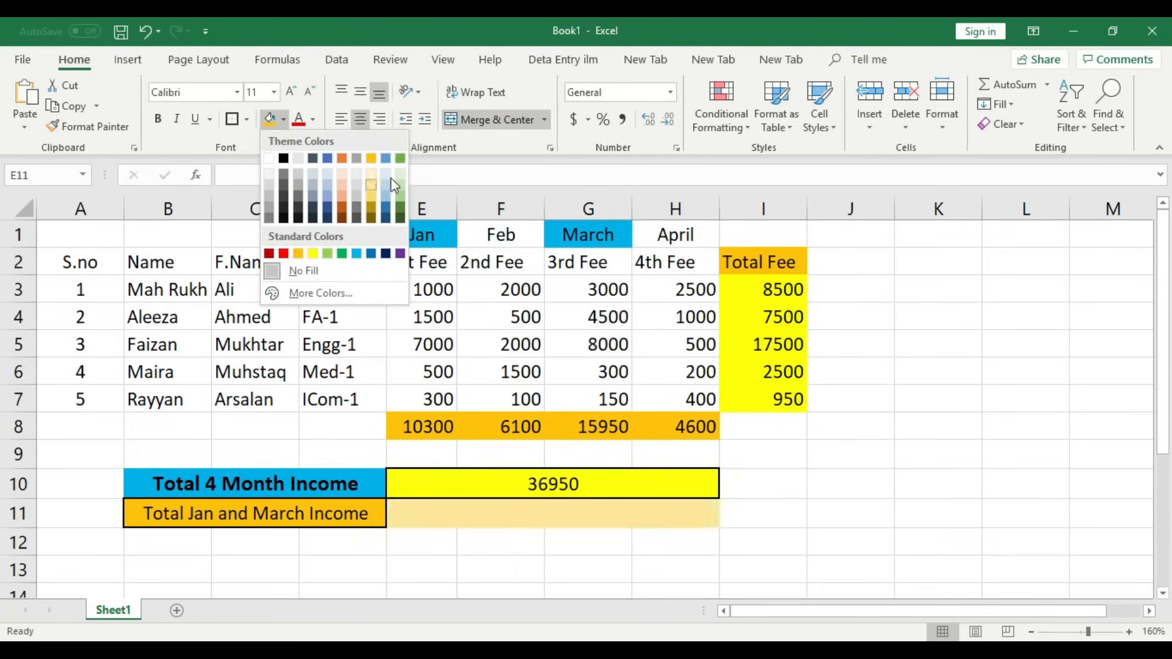
pyautogui.click(399, 196)
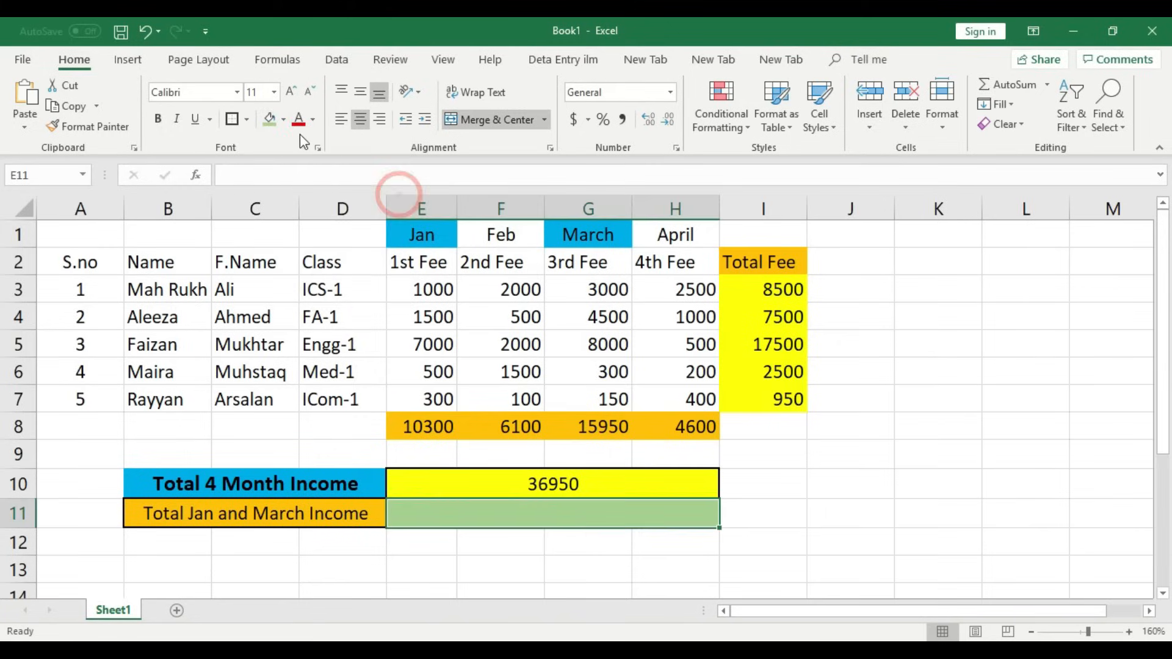
pyautogui.click(741, 455)
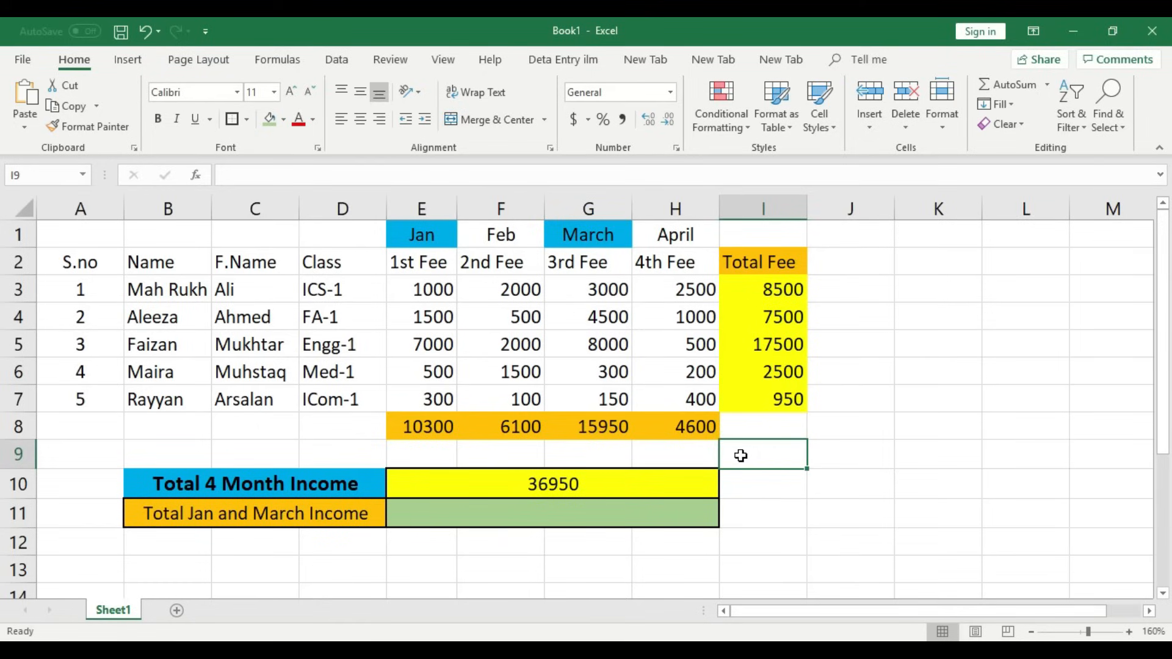
# Start a SUM formula in merged cell E11 with the January fees E3:E7 as its first range.
pyautogui.doubleClick(587, 509)
pyautogui.click(585, 544)
pyautogui.click(586, 512)
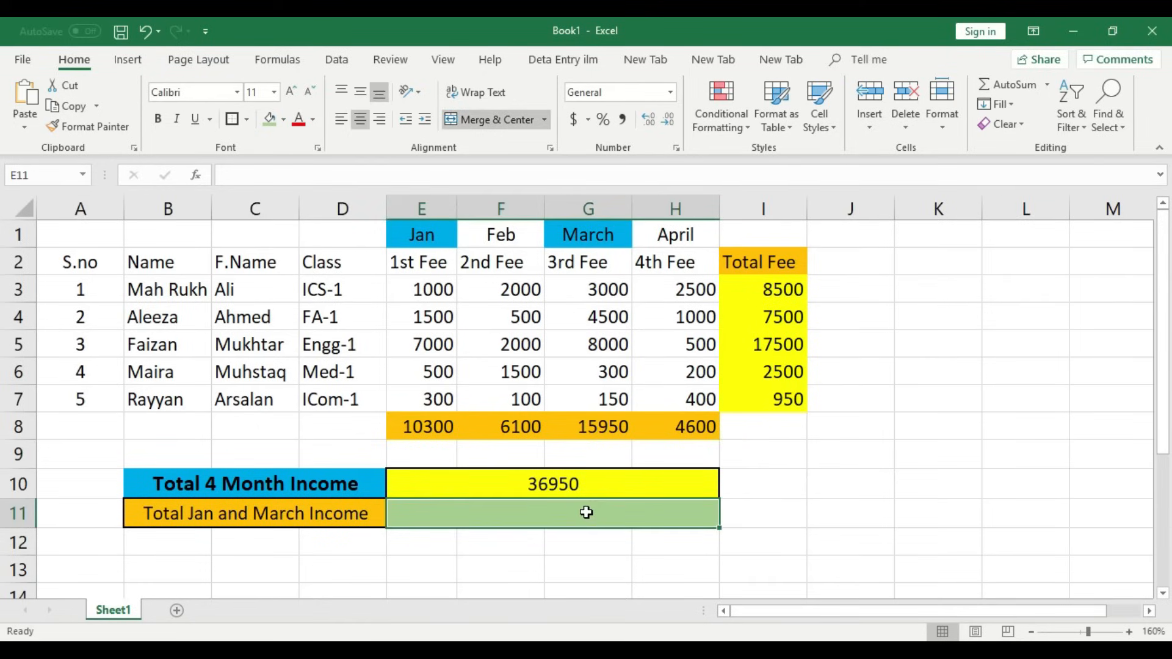
pyautogui.write('=')
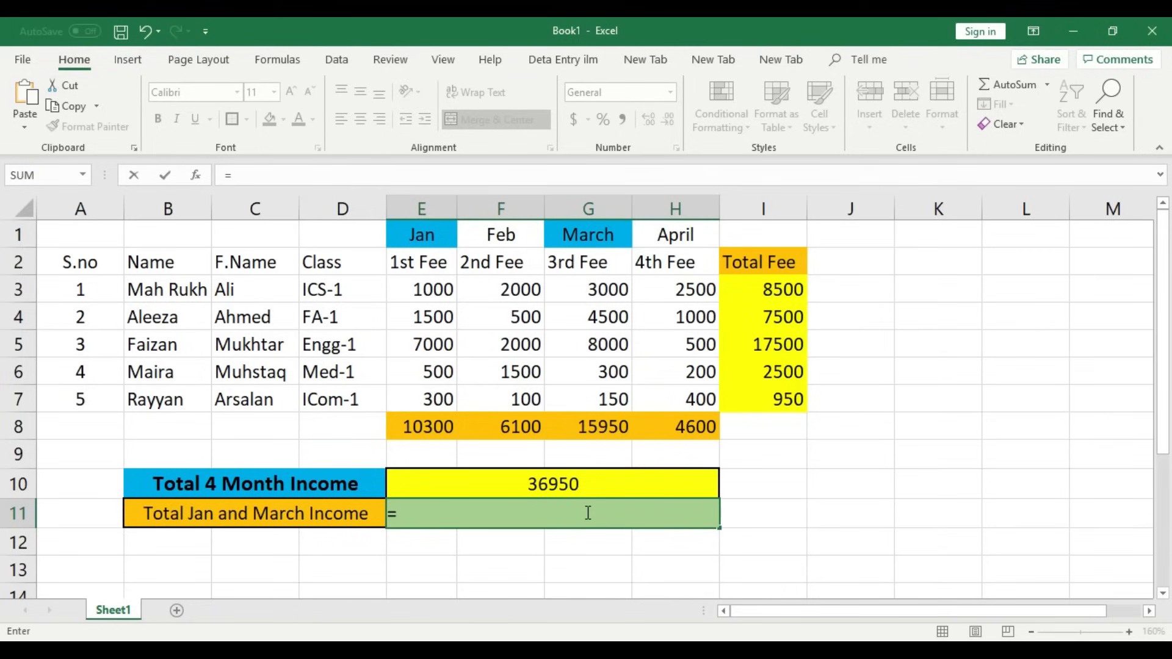
pyautogui.write('sum')
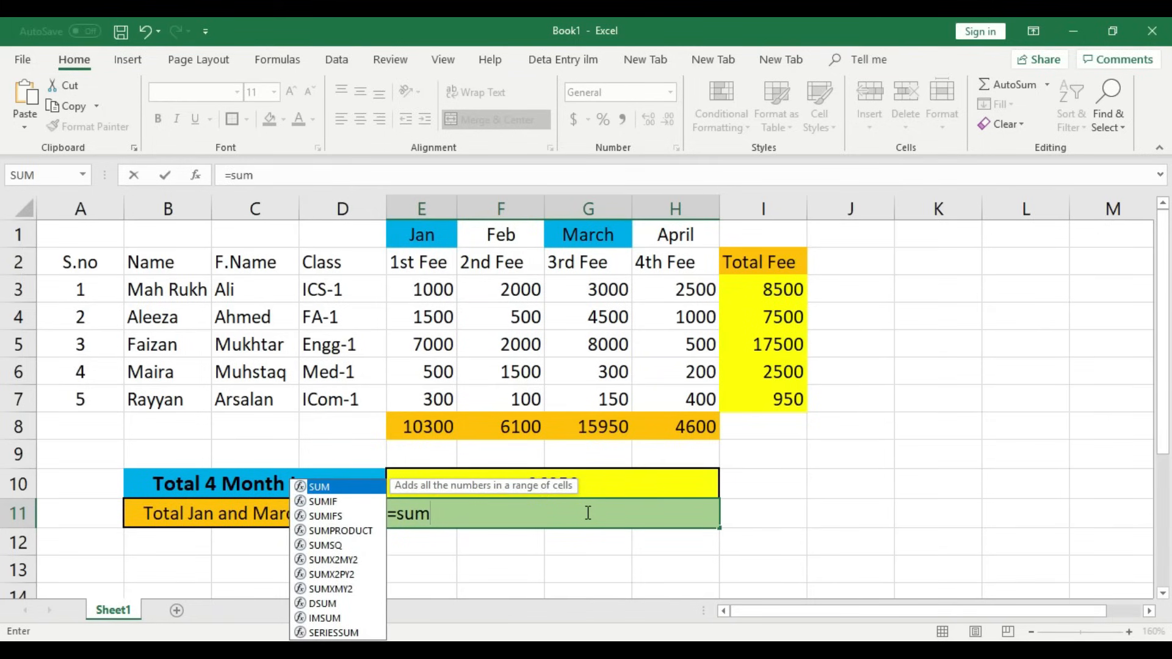
pyautogui.write('(')
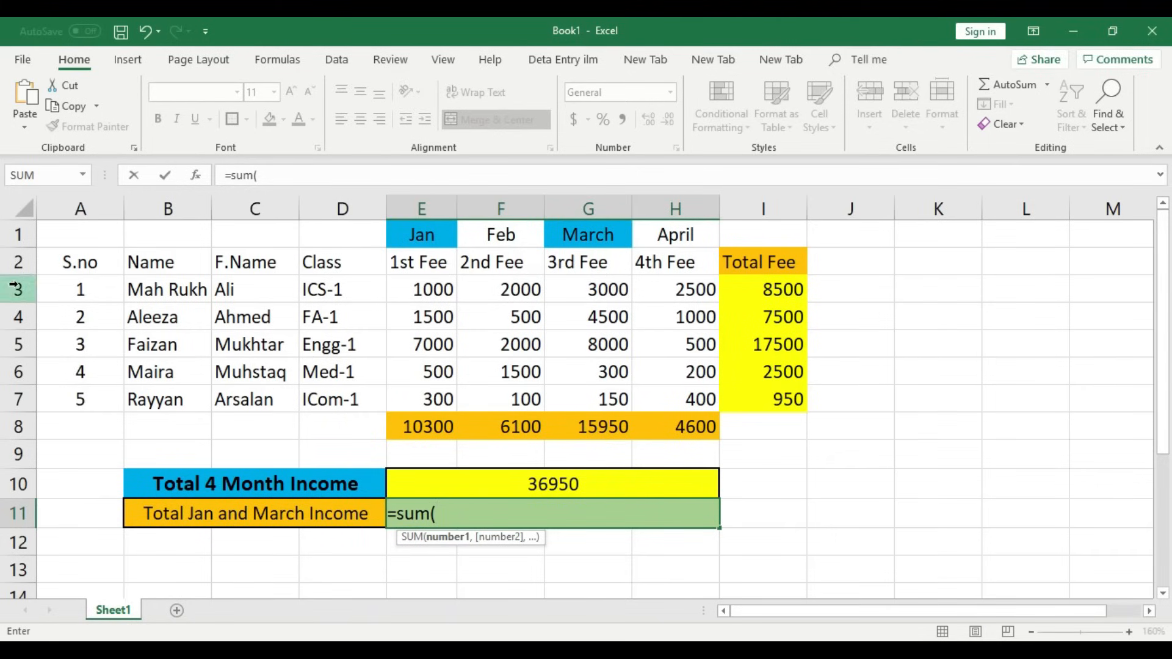
pyautogui.write('e3')
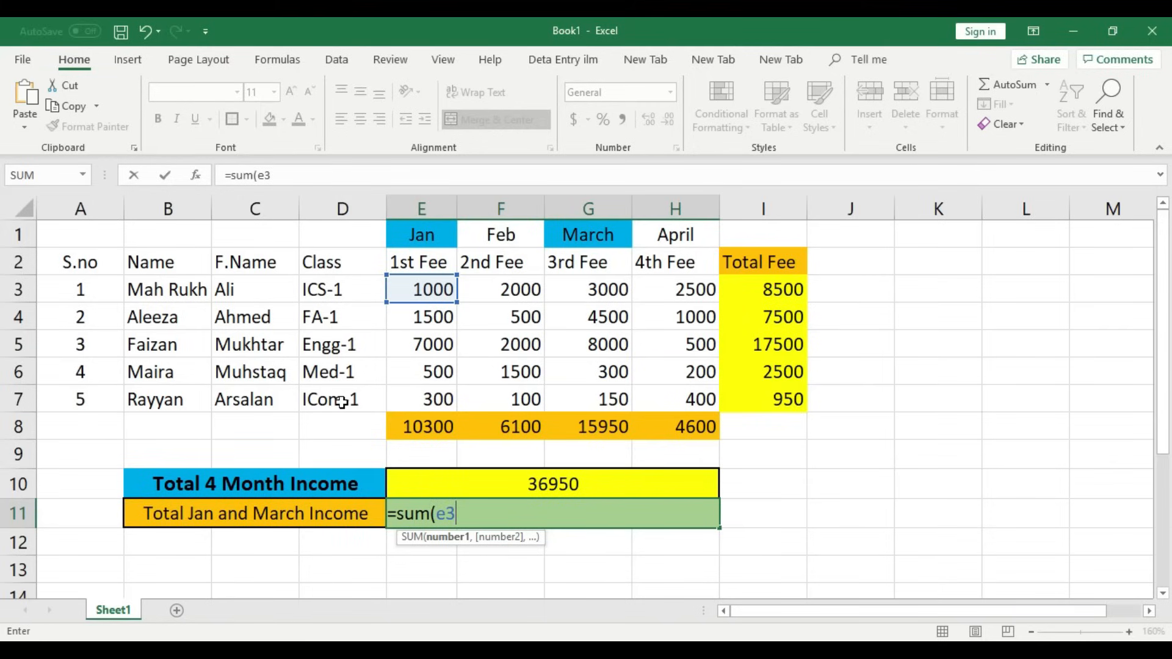
pyautogui.write(':e5')
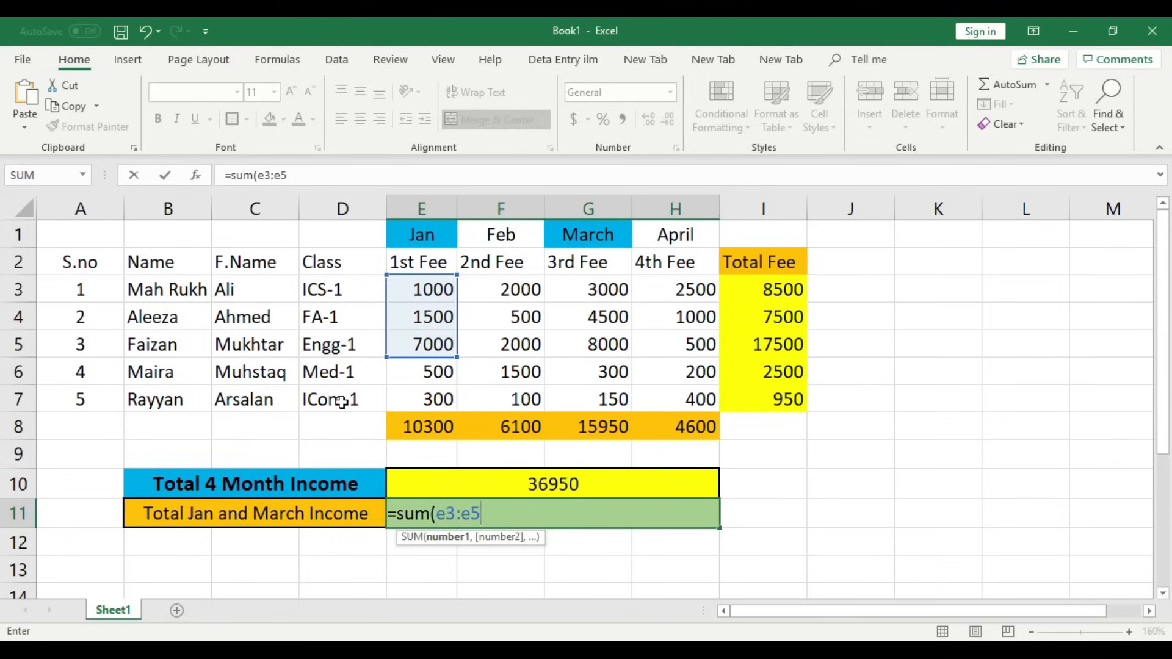
pyautogui.press('BackSpace')
pyautogui.write('7')
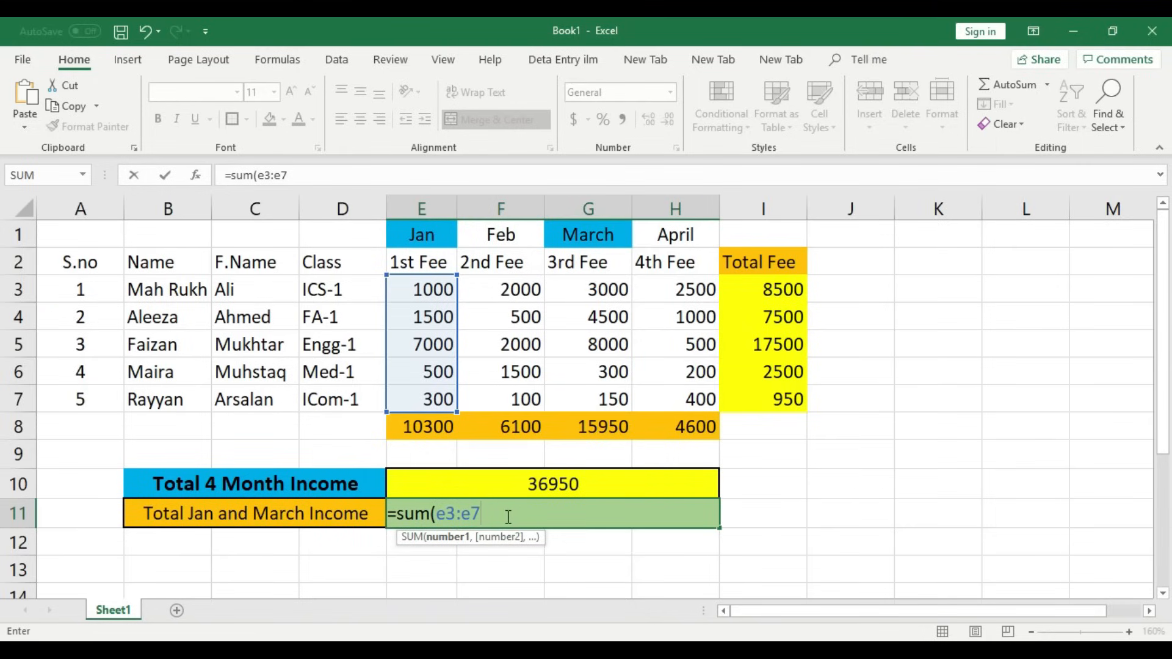
# Add the March fees G3:G7 as the second range of the SUM formula and complete it.
pyautogui.write(',')
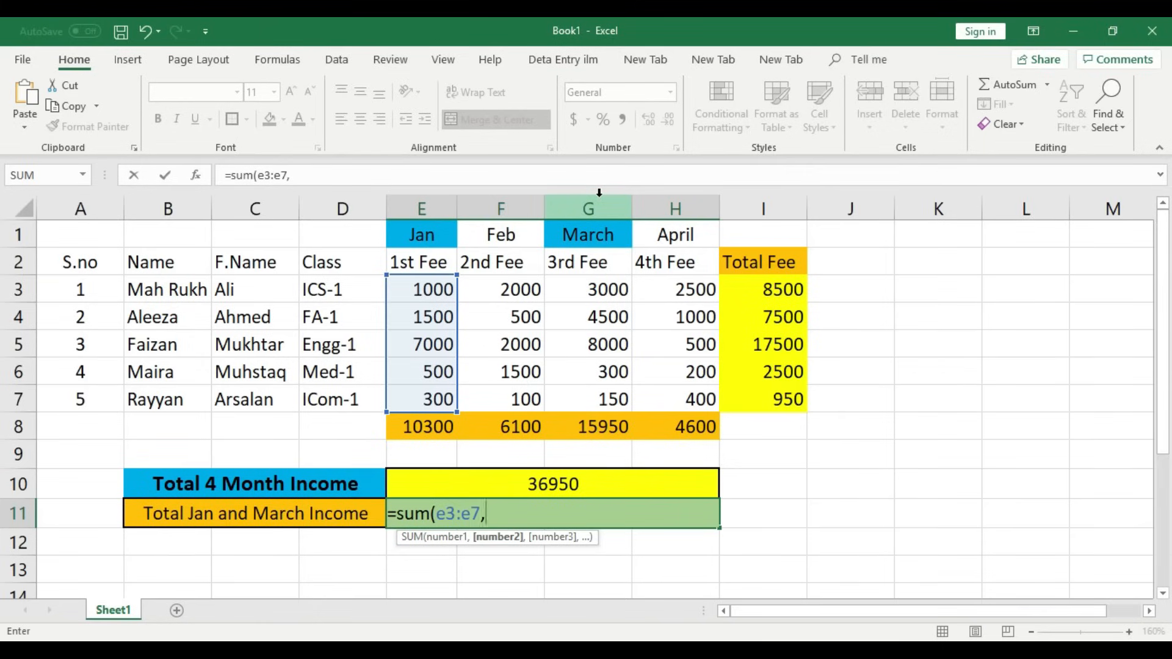
pyautogui.write('g')
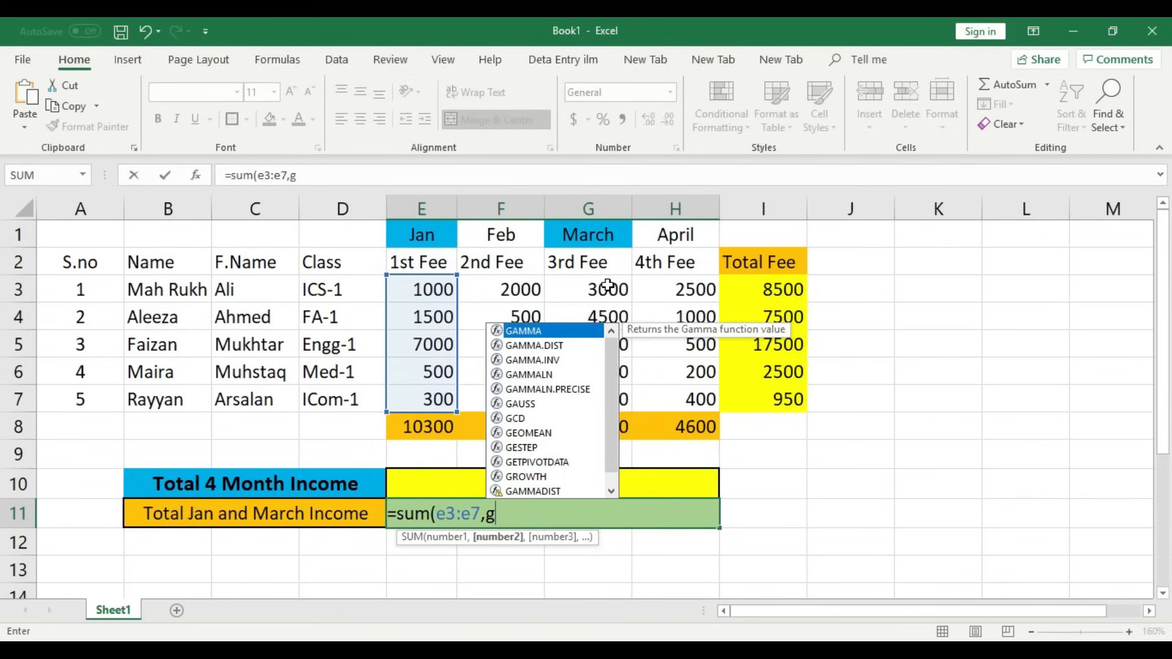
pyautogui.write('3')
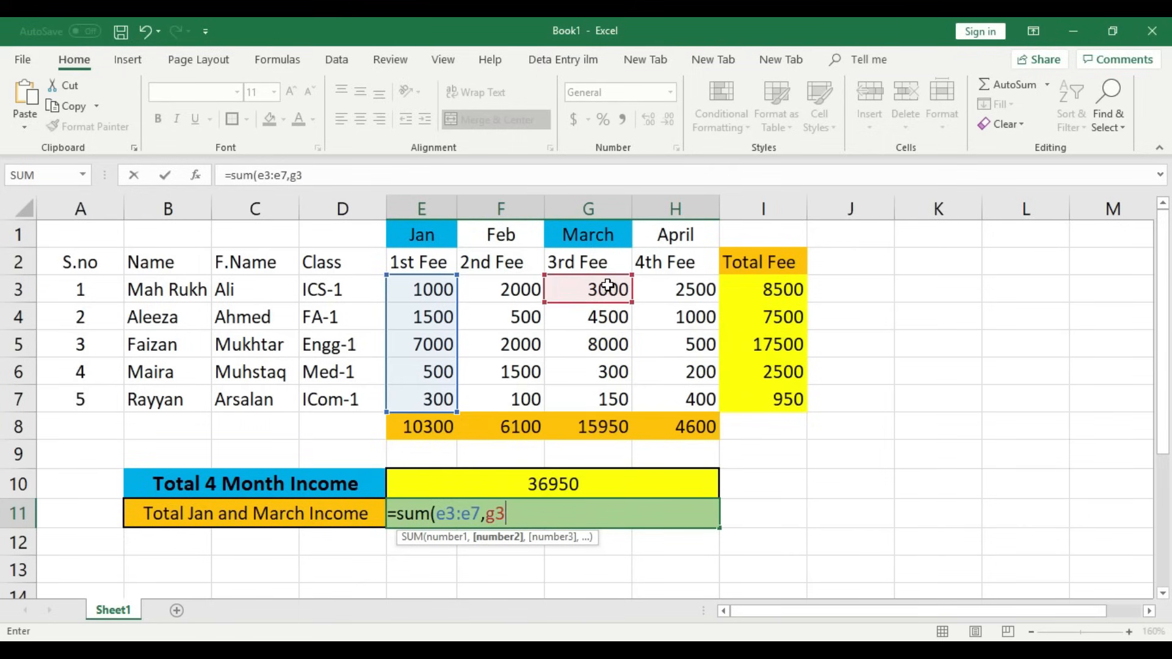
pyautogui.write(':g')
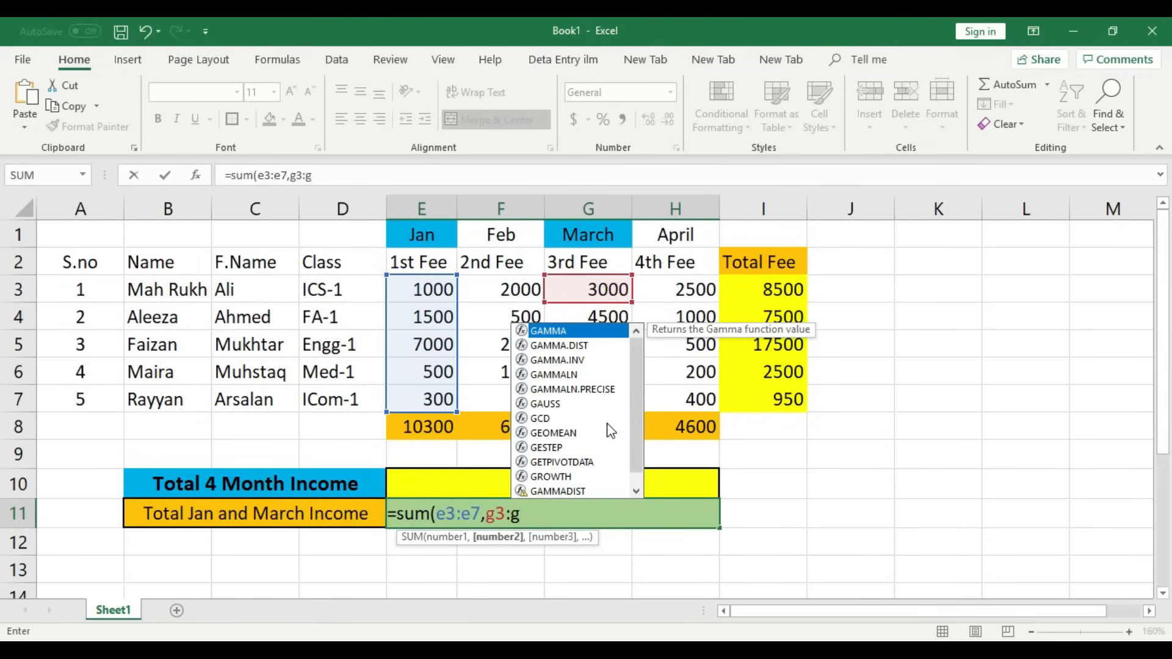
pyautogui.write('7')
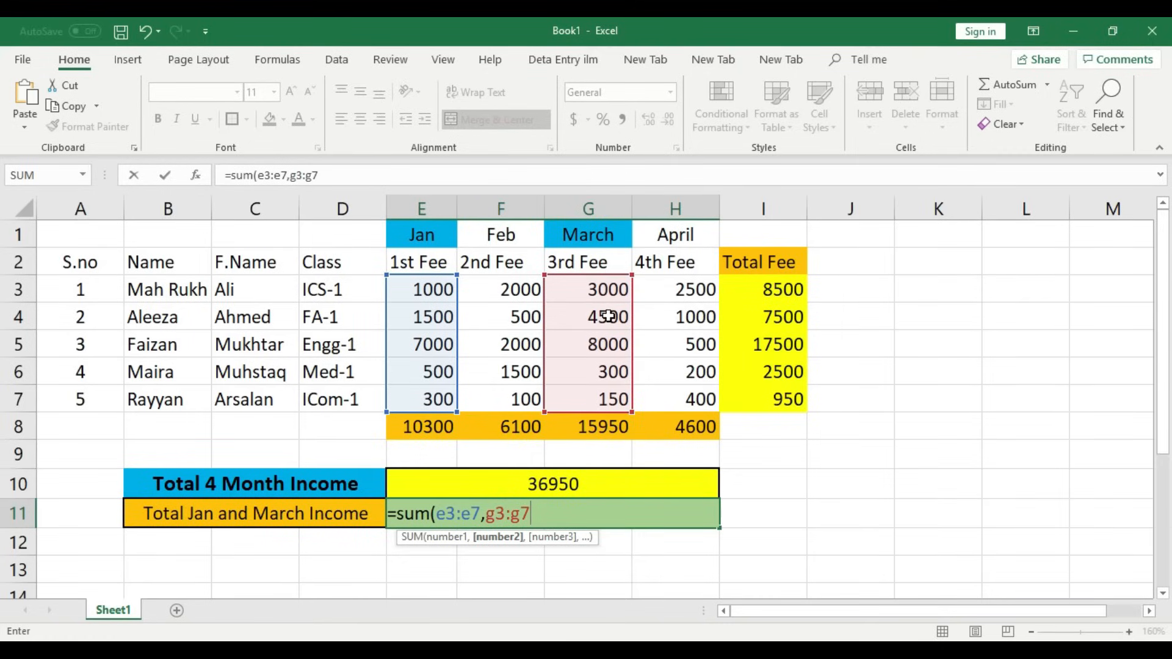
pyautogui.write(')')
pyautogui.press('Return')
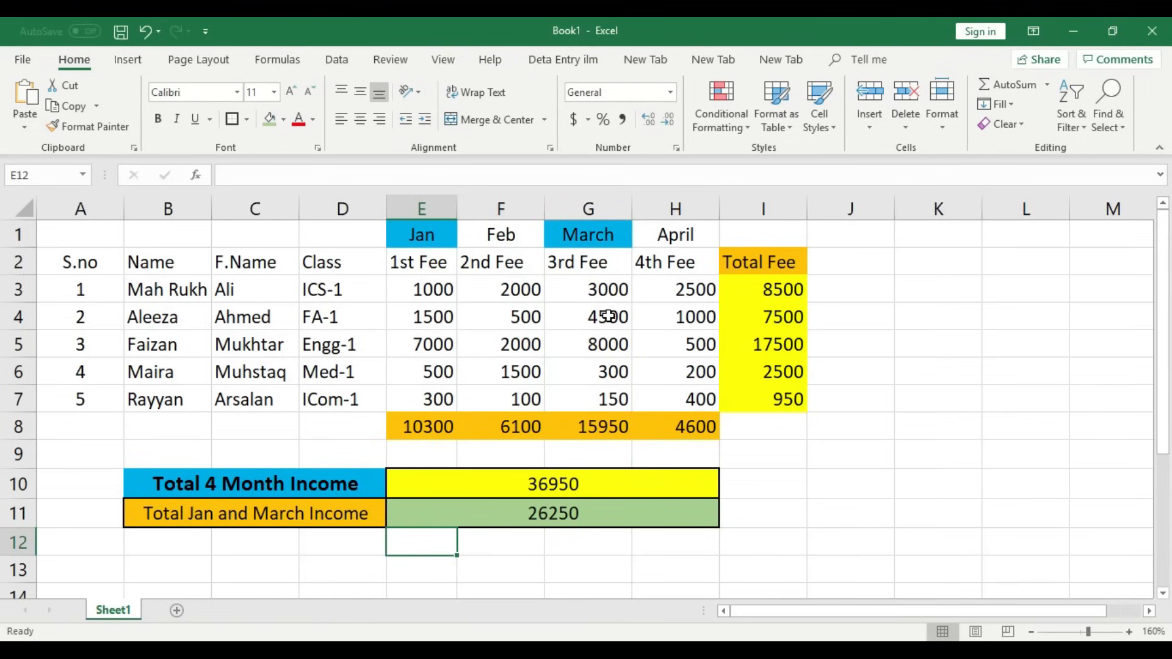
# Increase the font size of the Total Jan and March Income result in E11 to 14.
pyautogui.click(607, 521)
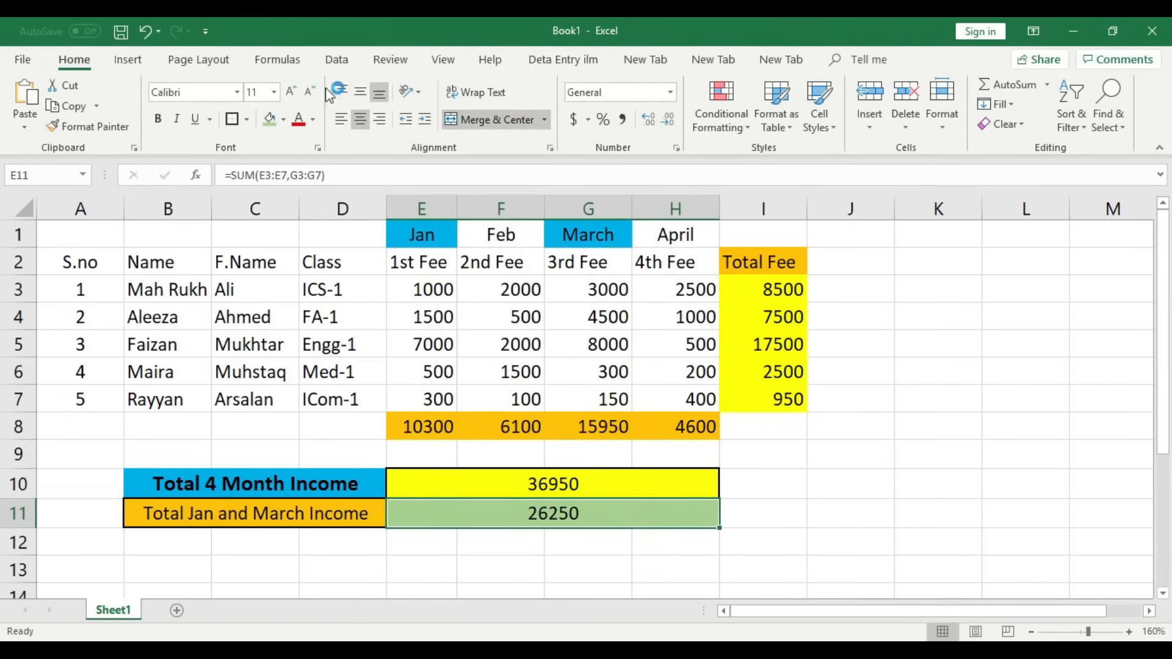
pyautogui.click(291, 90)
pyautogui.click(291, 90)
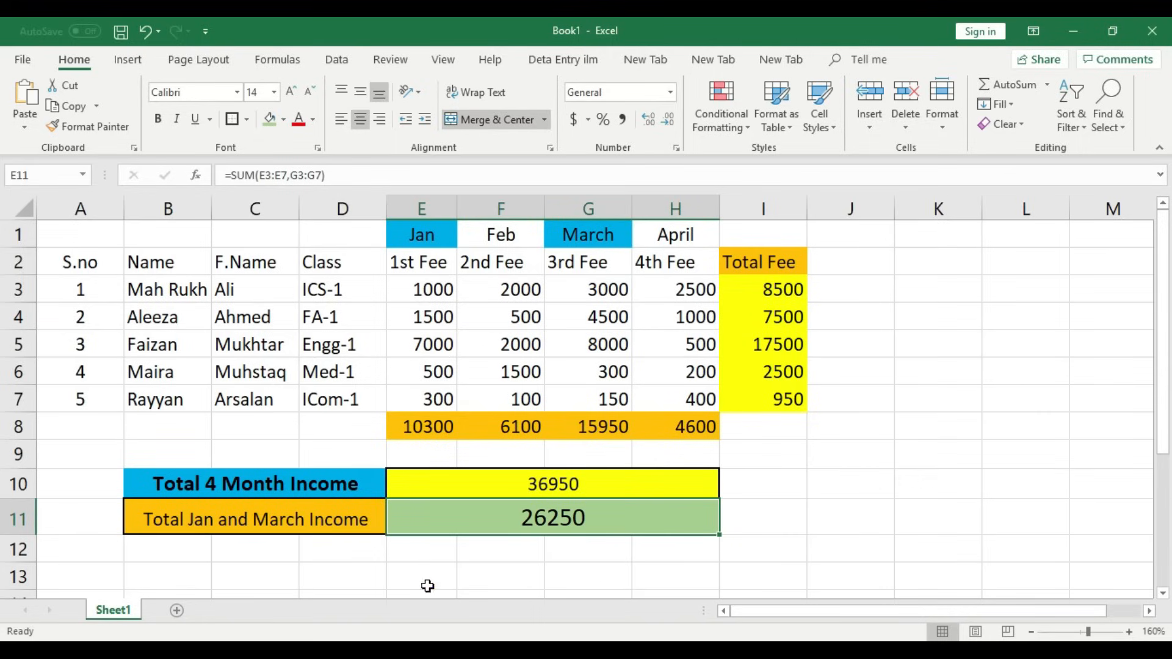
# Review the two income results in E10 and E11 and the monthly total formulas in E8 to H8.
pyautogui.click(568, 486)
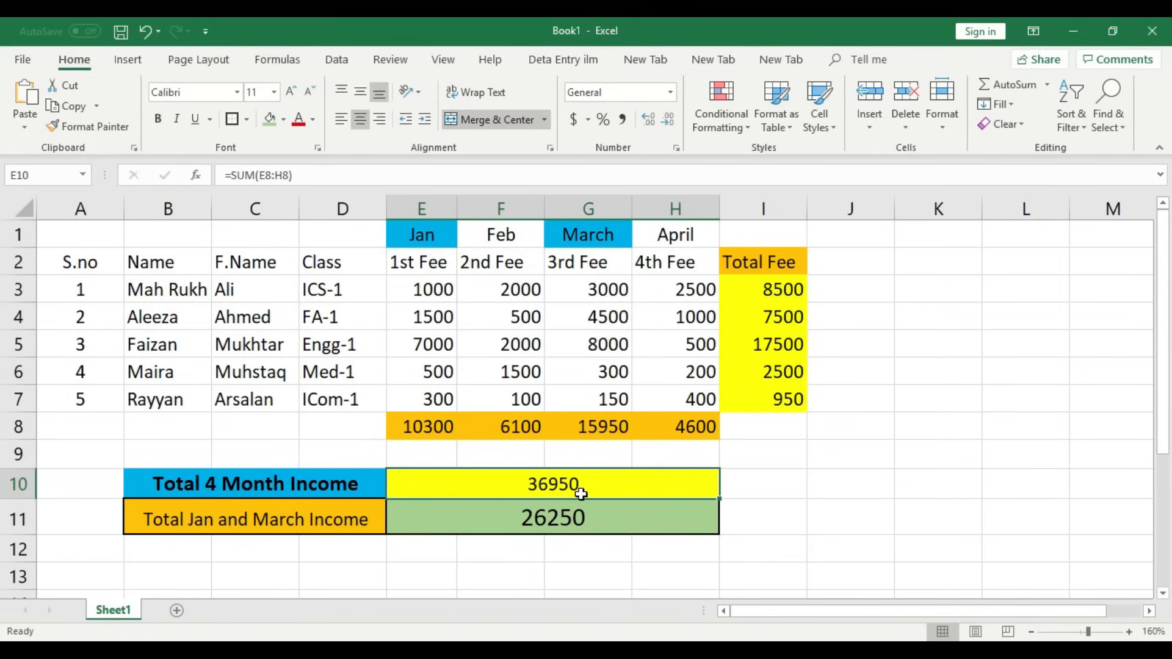
pyautogui.click(262, 522)
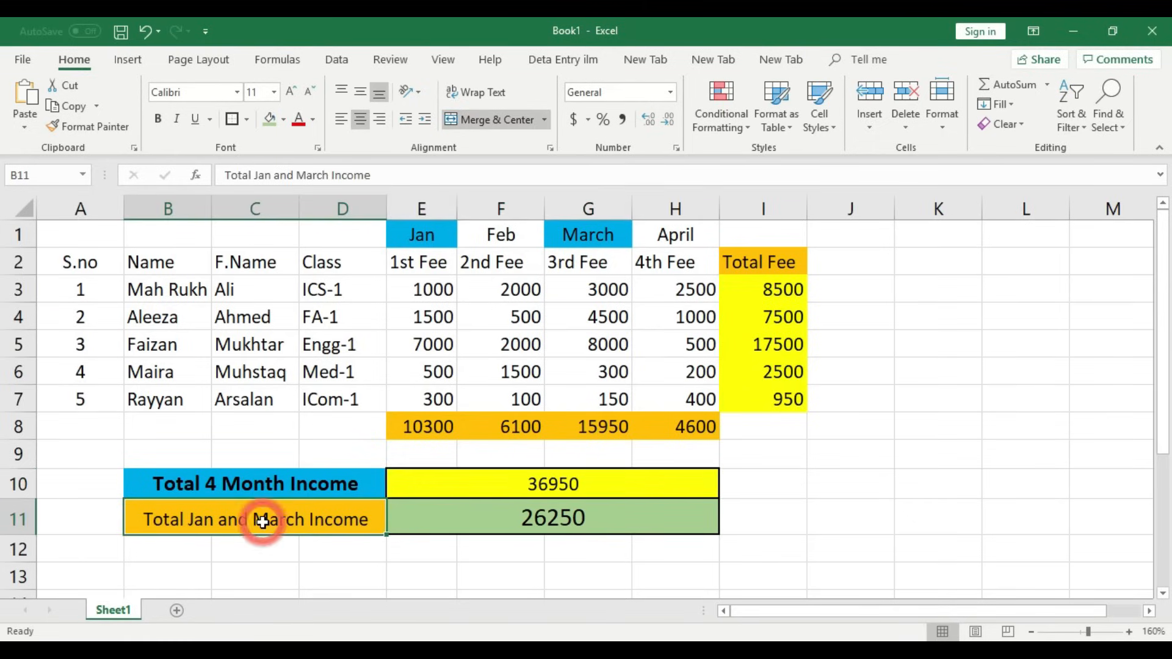
pyautogui.click(608, 528)
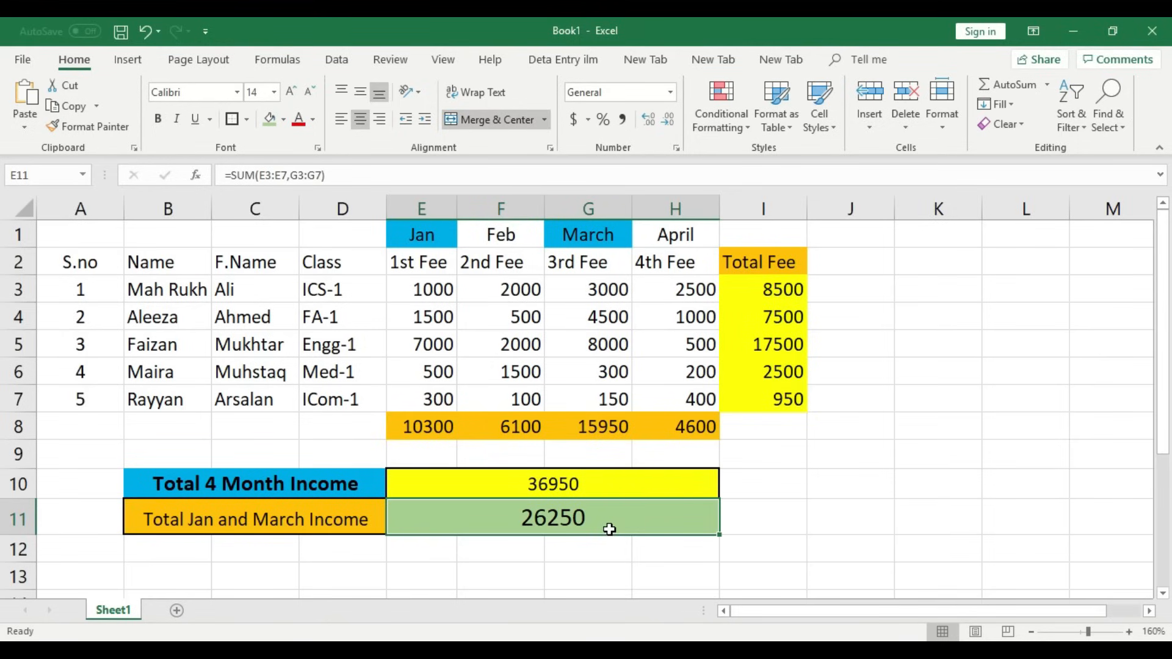
pyautogui.click(432, 427)
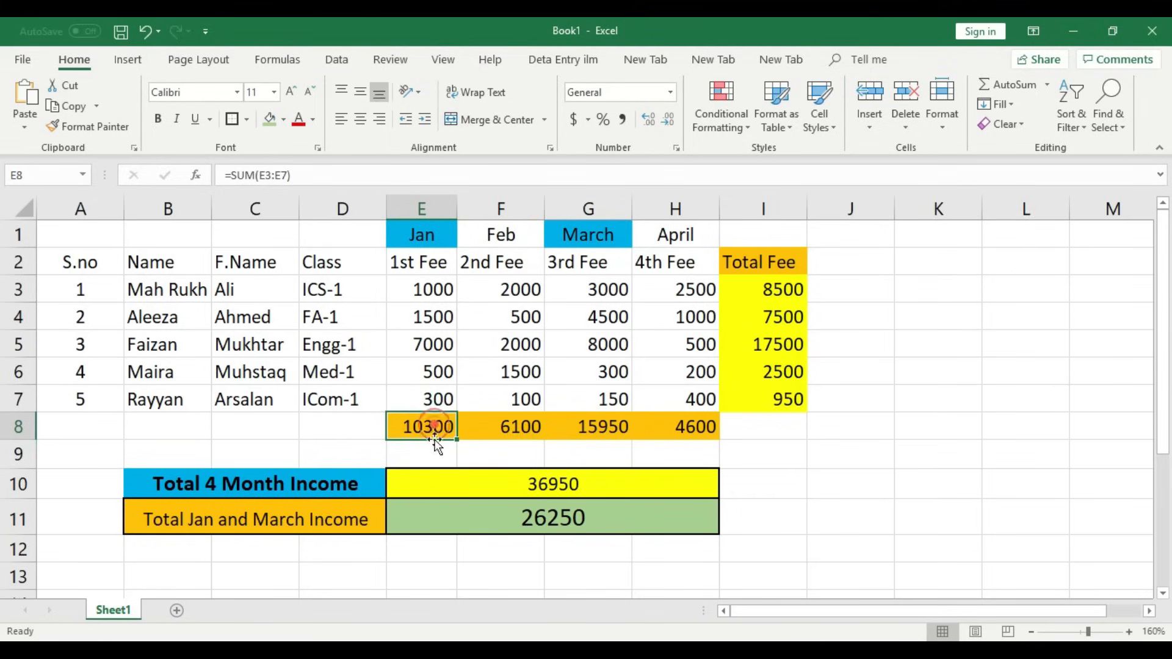
pyautogui.click(523, 426)
pyautogui.click(610, 426)
pyautogui.click(421, 427)
pyautogui.click(533, 428)
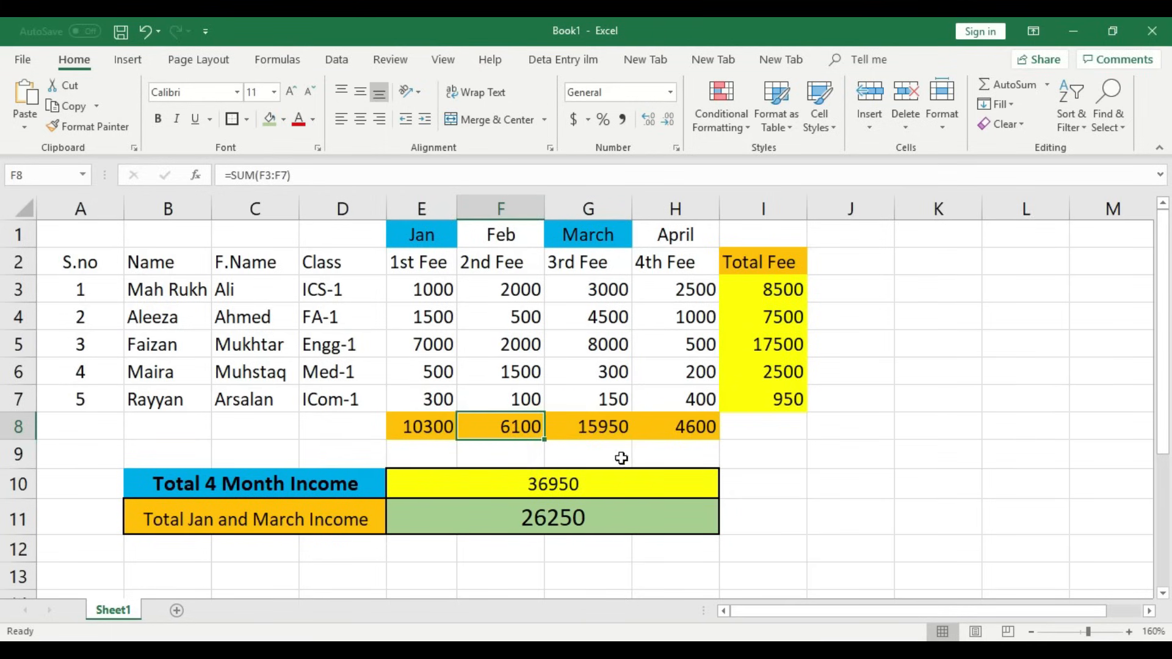
pyautogui.click(613, 425)
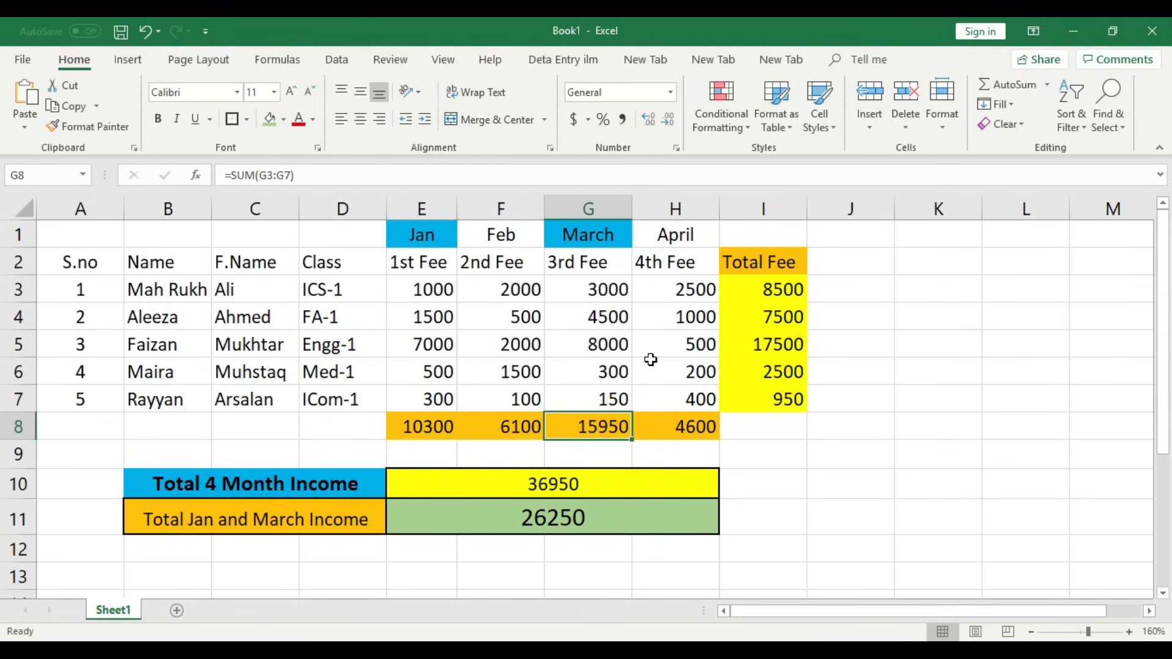
pyautogui.click(701, 426)
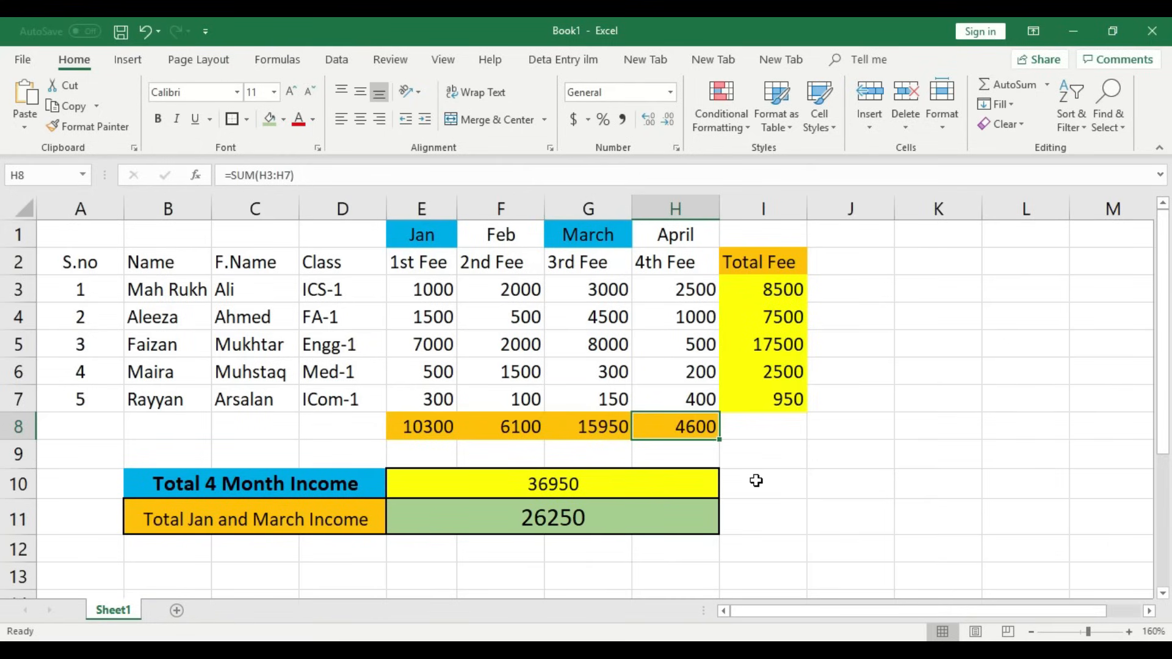
# Merge and center cells B12 to D12 below the Total Jan and March Income label.
pyautogui.scroll(-1, 756, 481)
pyautogui.moveTo(180, 471); pyautogui.dragTo(342, 482)
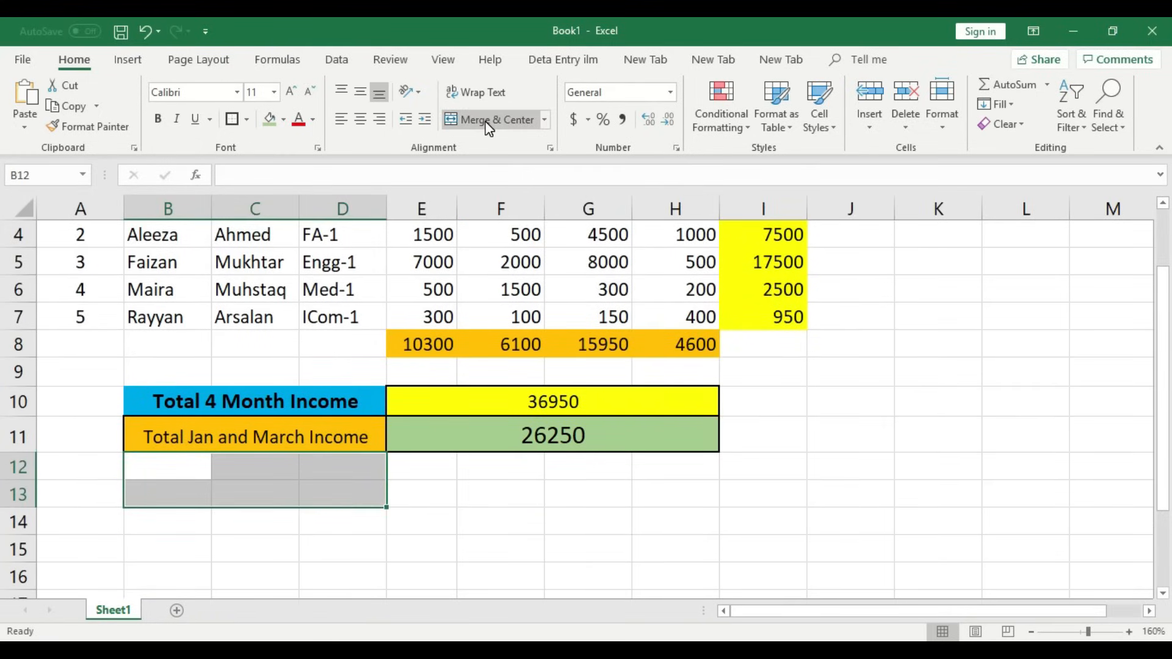
pyautogui.click(308, 529)
pyautogui.moveTo(194, 469); pyautogui.dragTo(345, 469)
pyautogui.click(510, 117)
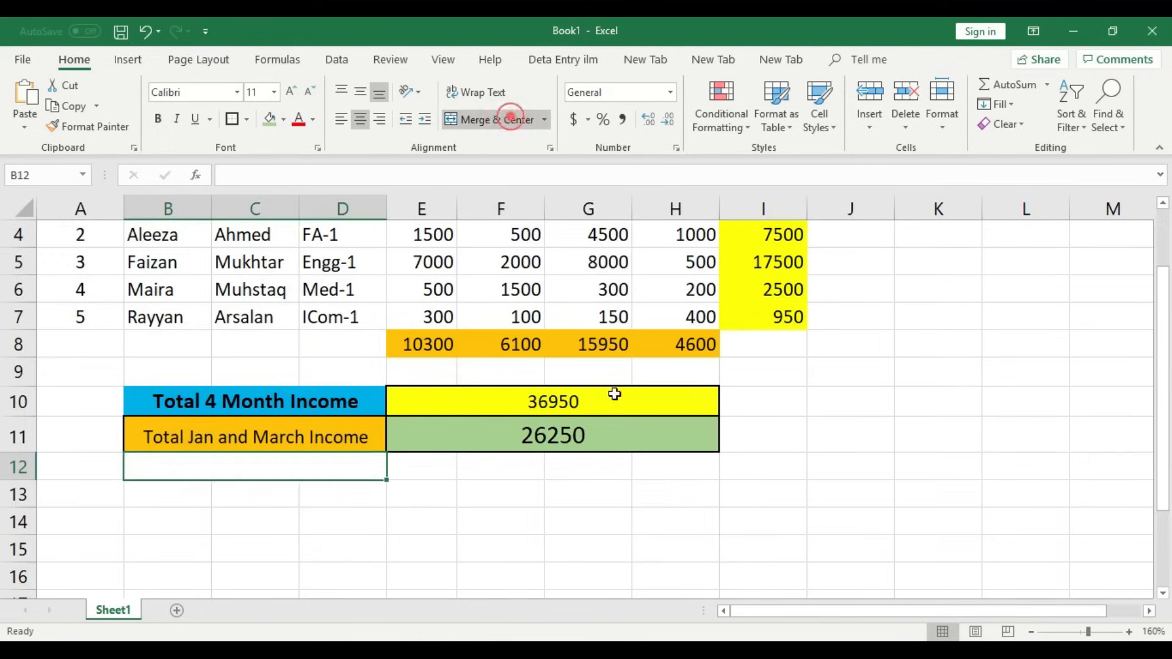
# Fill the Feb and April header cells F1 and H1 with the same green theme colour.
pyautogui.scroll(1, 599, 396)
pyautogui.click(500, 233)
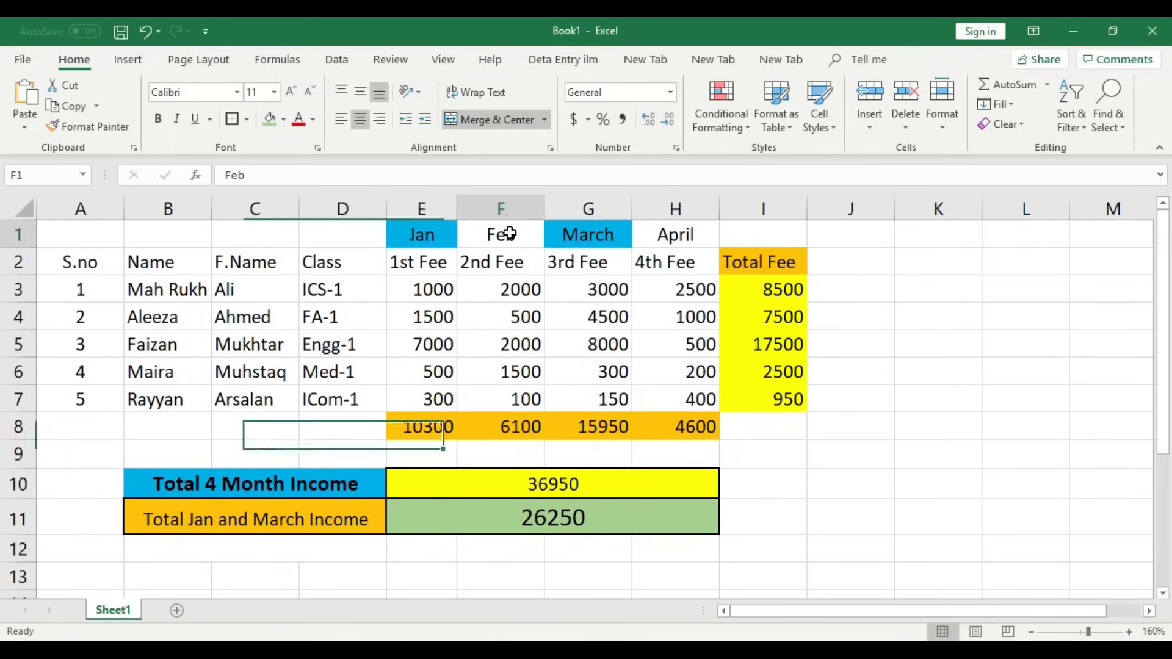
pyautogui.click(283, 118)
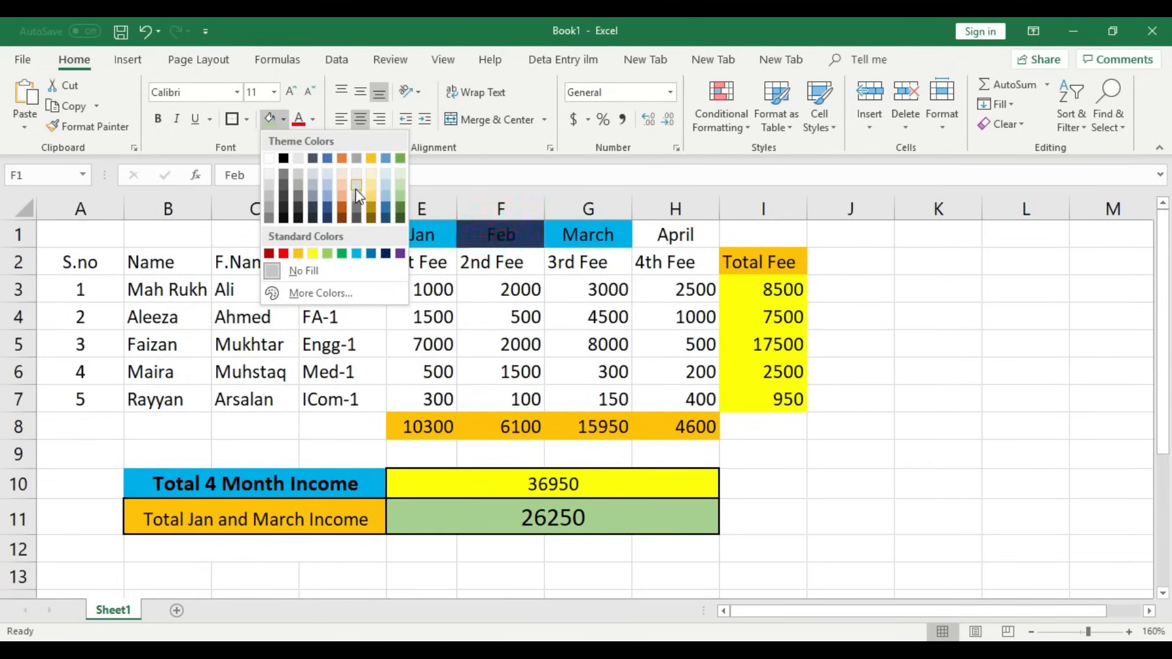
pyautogui.click(372, 157)
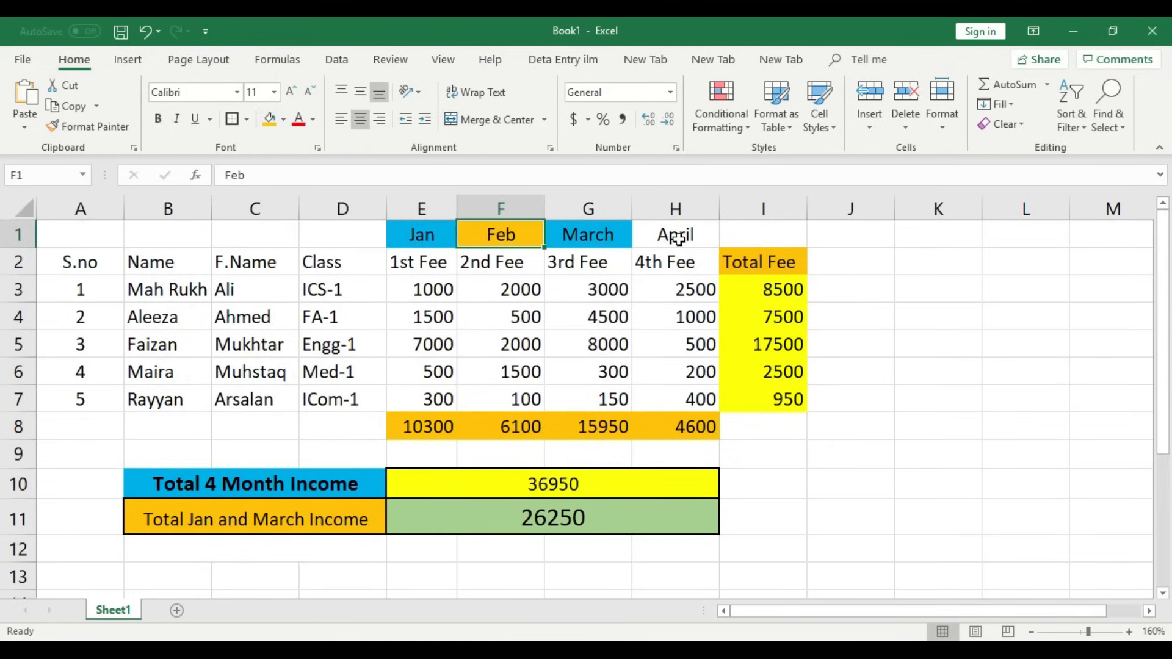
pyautogui.click(283, 119)
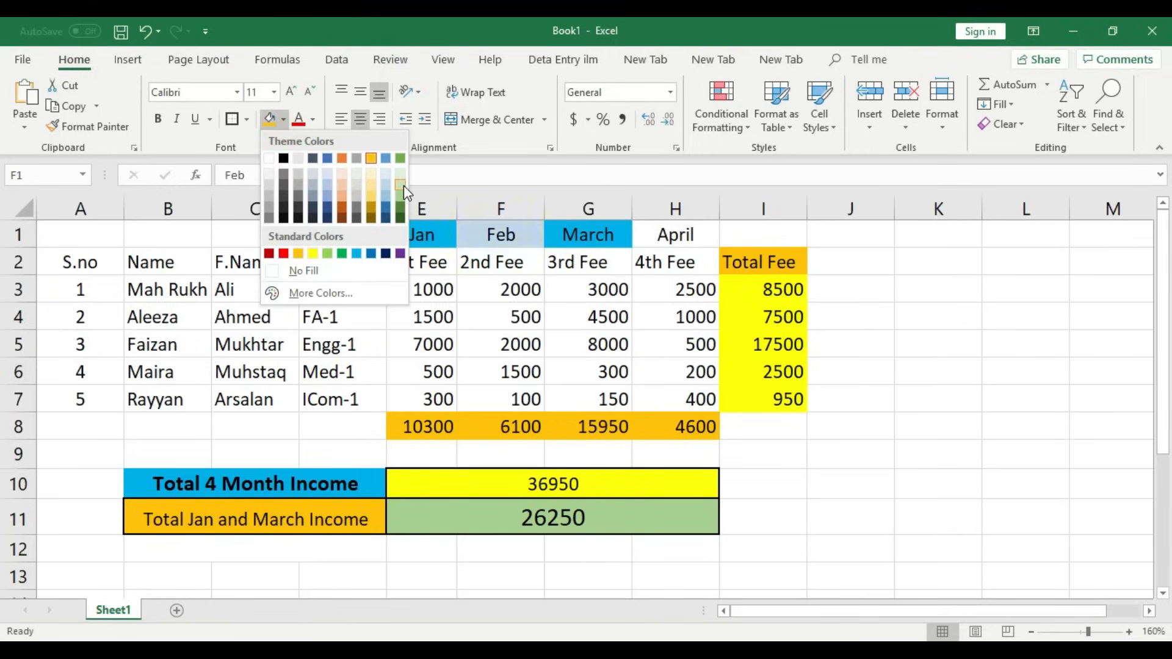
pyautogui.click(400, 158)
pyautogui.click(672, 234)
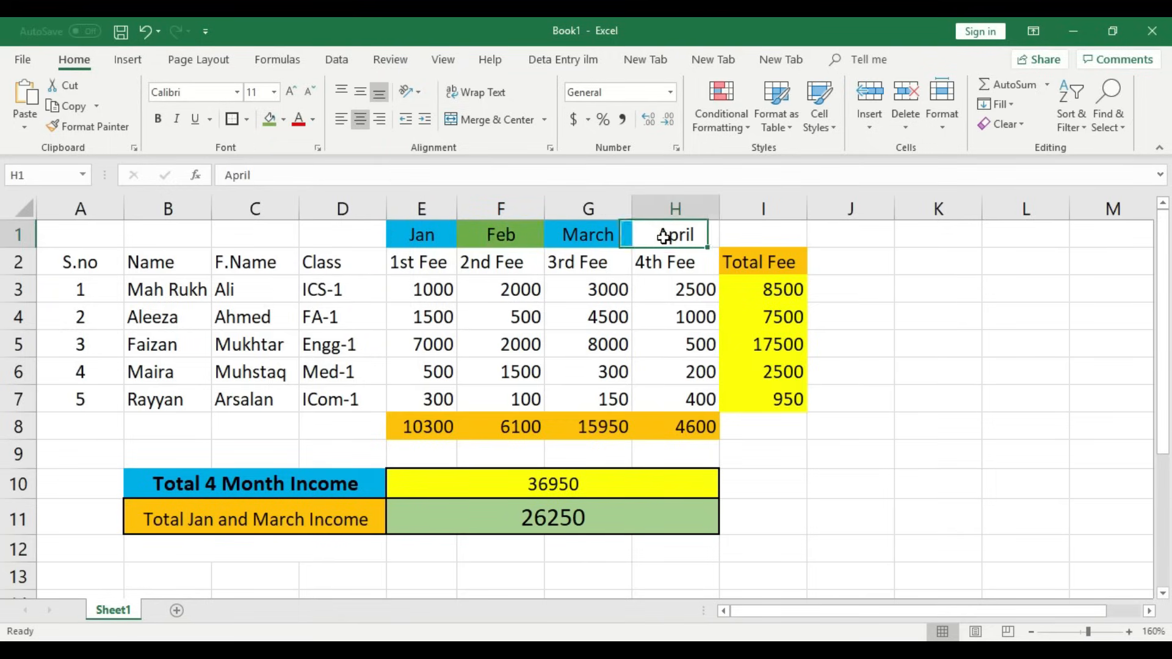
pyautogui.click(269, 120)
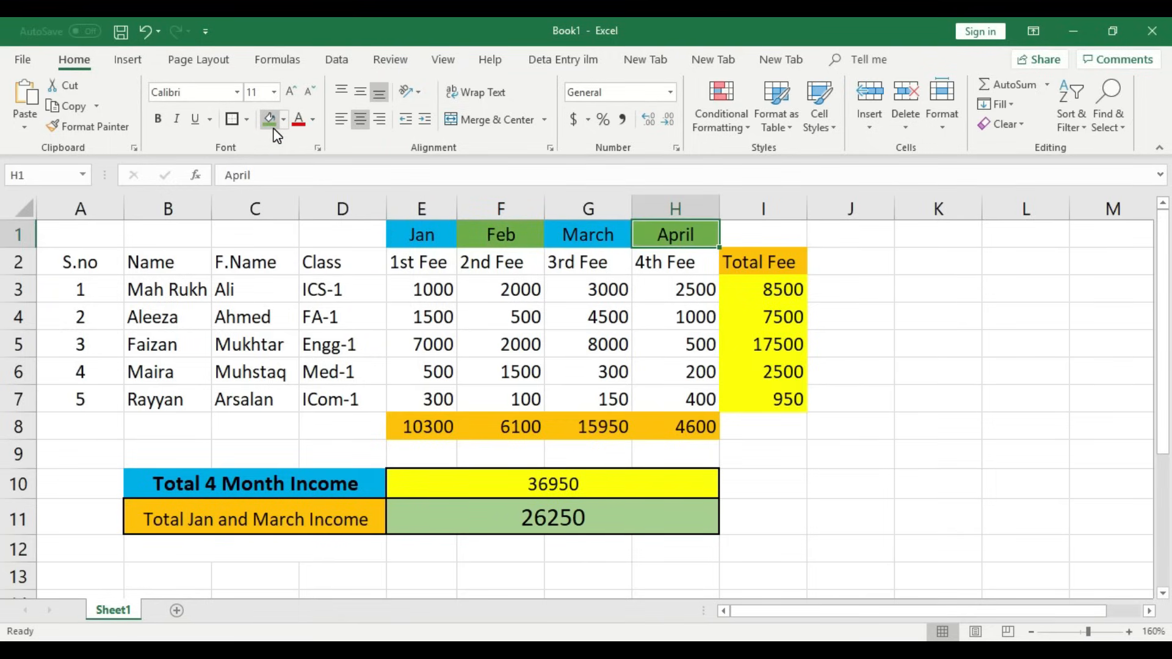
# Enter the label "Total Feb and April Income" in merged cell B12.
pyautogui.click(181, 547)
pyautogui.write('Toral')
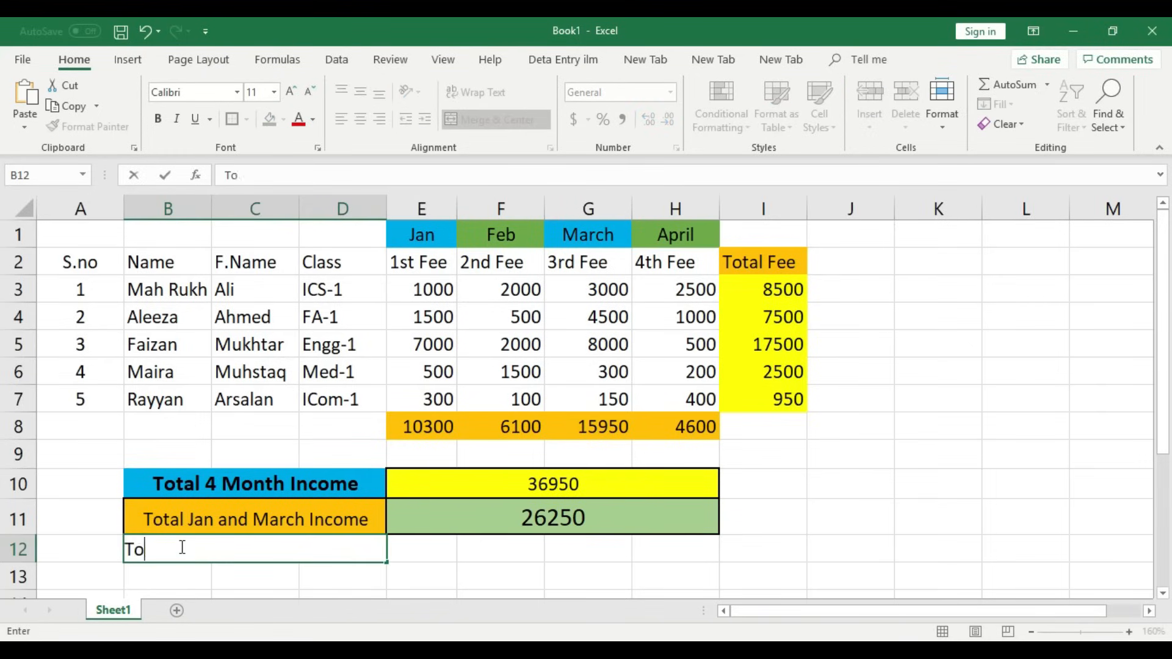
pyautogui.press('BackSpace')
pyautogui.press('BackSpace')
pyautogui.press('BackSpace')
pyautogui.write('otal Income')
pyautogui.press('BackSpace')
pyautogui.press('BackSpace')
pyautogui.press('BackSpace')
pyautogui.press('BackSpace')
pyautogui.press('BackSpace')
pyautogui.press('BackSpace')
pyautogui.write('Feb and')
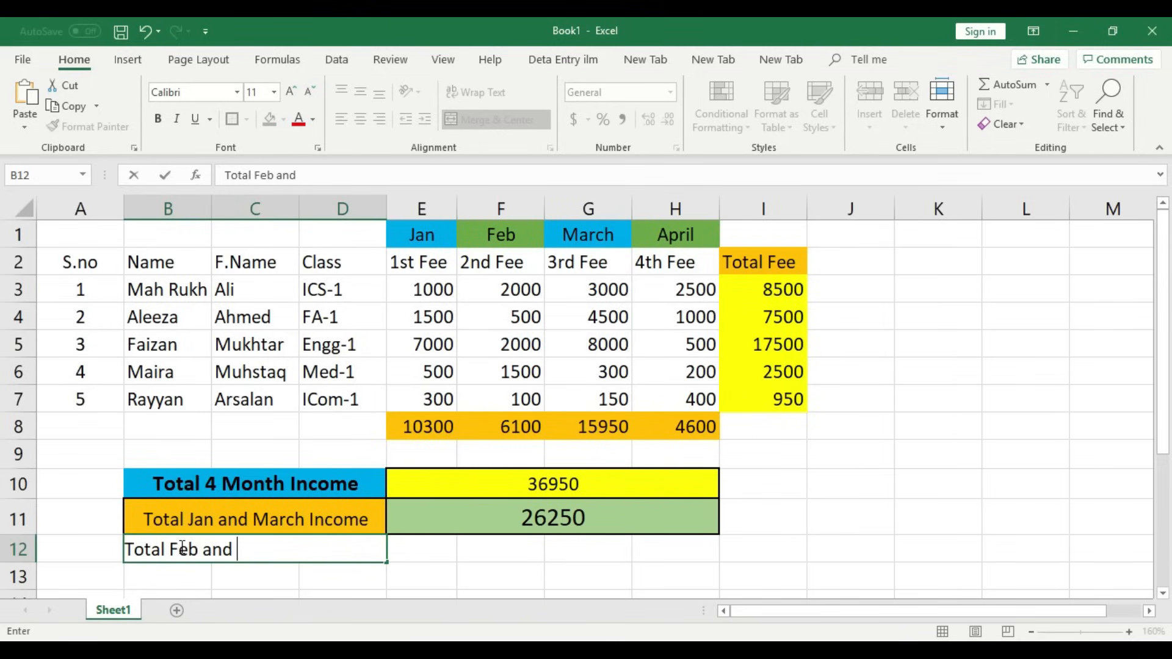
pyautogui.write(' April Income')
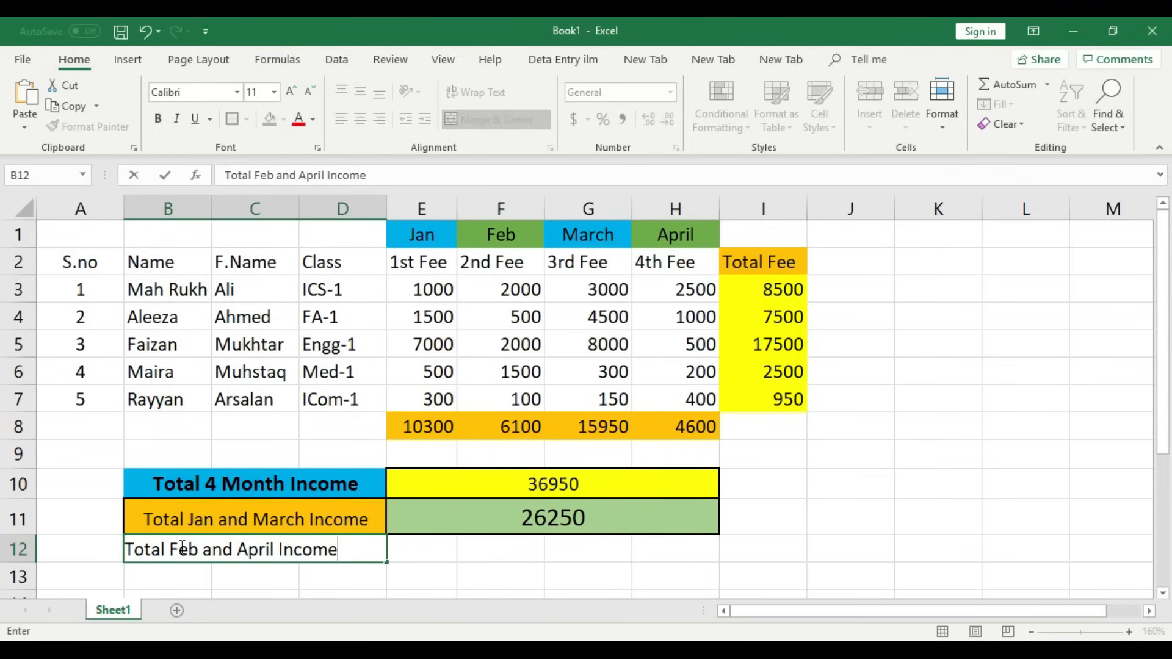
pyautogui.click(474, 546)
# Fill the Total Feb and April Income label in B12 with standard yellow and add a border around it.
pyautogui.click(294, 553)
pyautogui.click(283, 119)
pyautogui.click(313, 250)
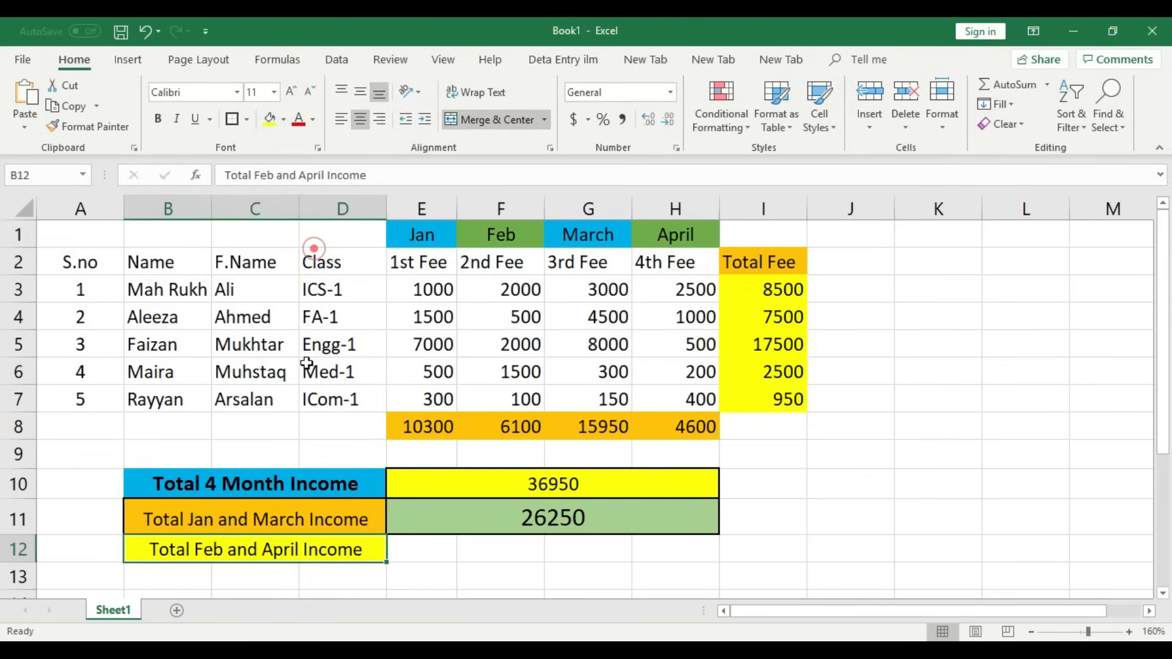
pyautogui.click(233, 118)
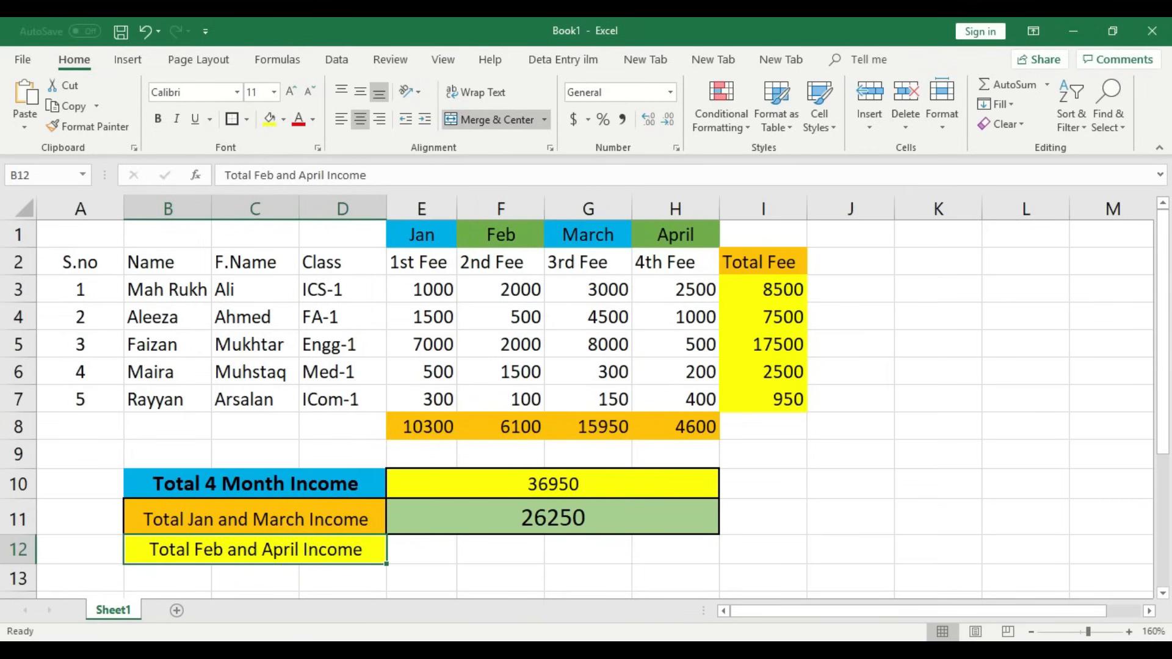
# Merge and center cells E12 to H12 beside the Total Feb and April Income label and add a border.
pyautogui.click(431, 550)
pyautogui.moveTo(431, 550); pyautogui.dragTo(704, 555)
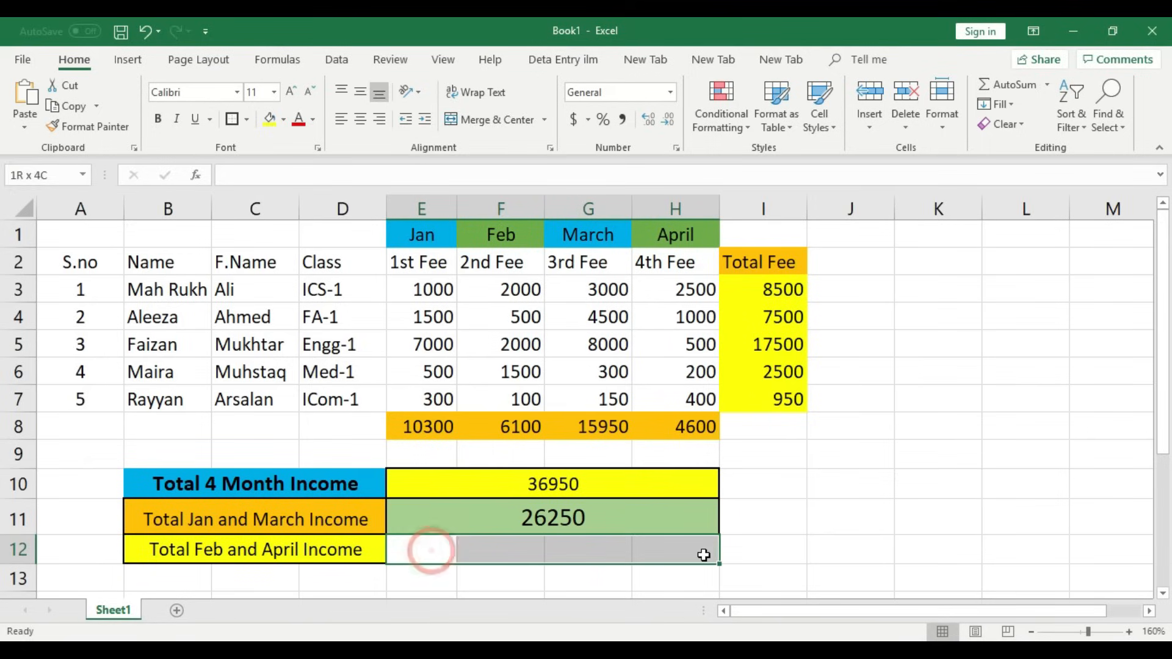
pyautogui.click(482, 123)
pyautogui.click(850, 533)
pyautogui.click(587, 546)
pyautogui.click(232, 120)
pyautogui.click(798, 507)
# Examine the Feb and Jan fee columns, the Feb total in F8 and the four-month income formula in E10.
pyautogui.click(573, 555)
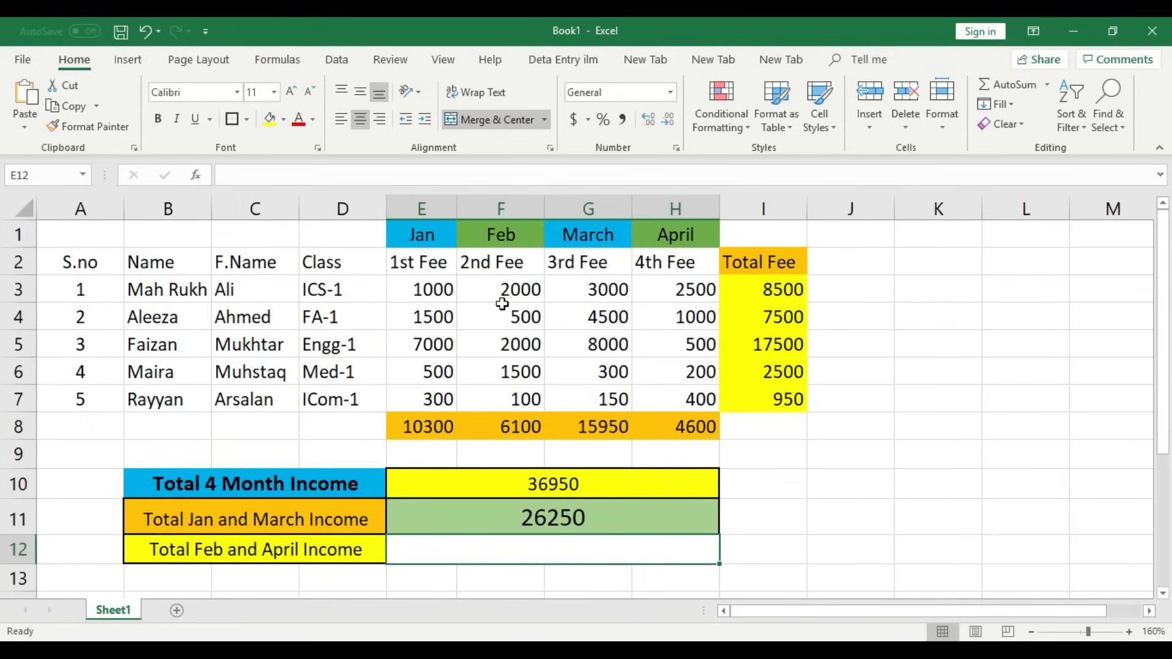
pyautogui.moveTo(507, 280); pyautogui.dragTo(510, 398)
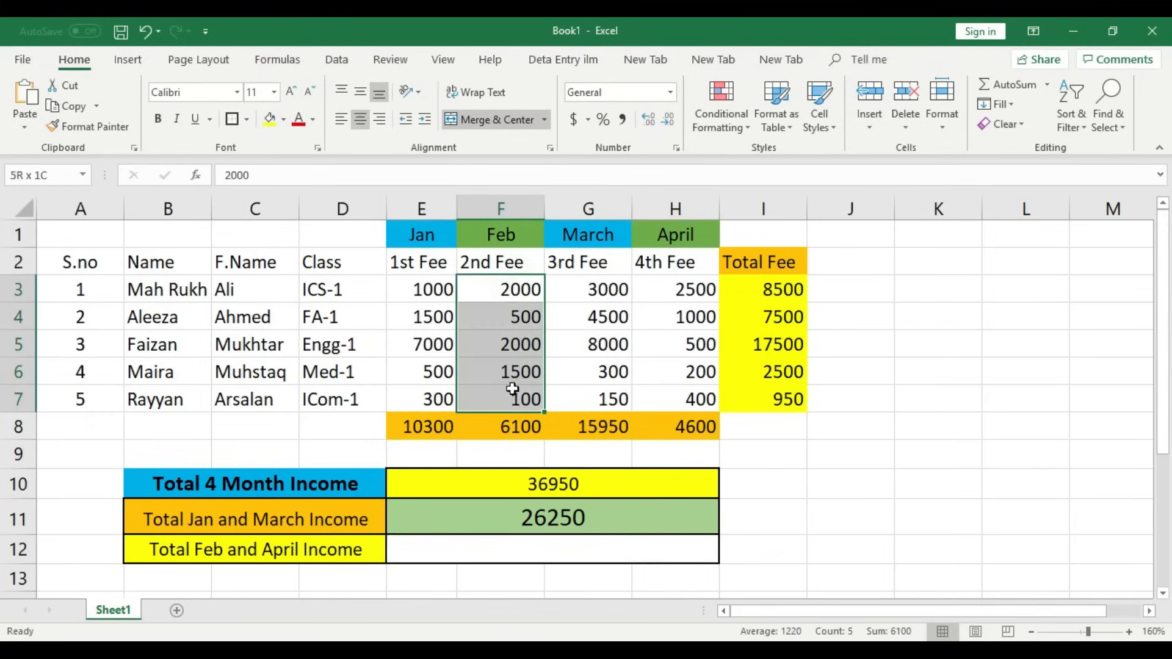
pyautogui.click(511, 423)
pyautogui.click(557, 489)
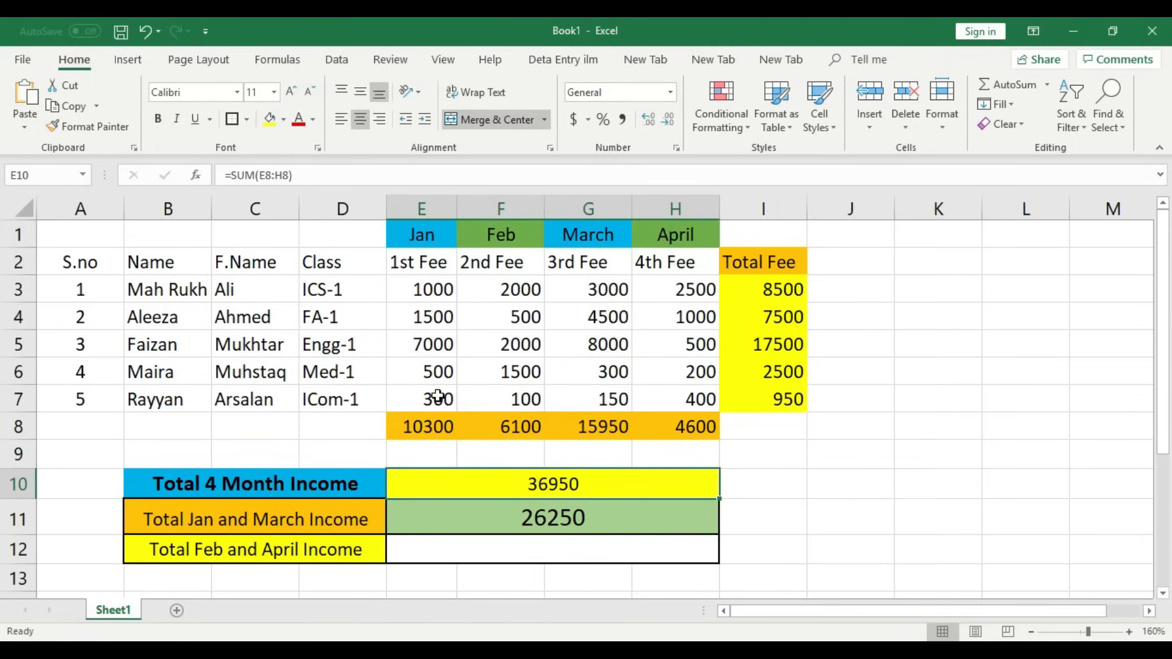
pyautogui.click(772, 494)
pyautogui.click(670, 492)
pyautogui.moveTo(433, 289); pyautogui.dragTo(433, 397)
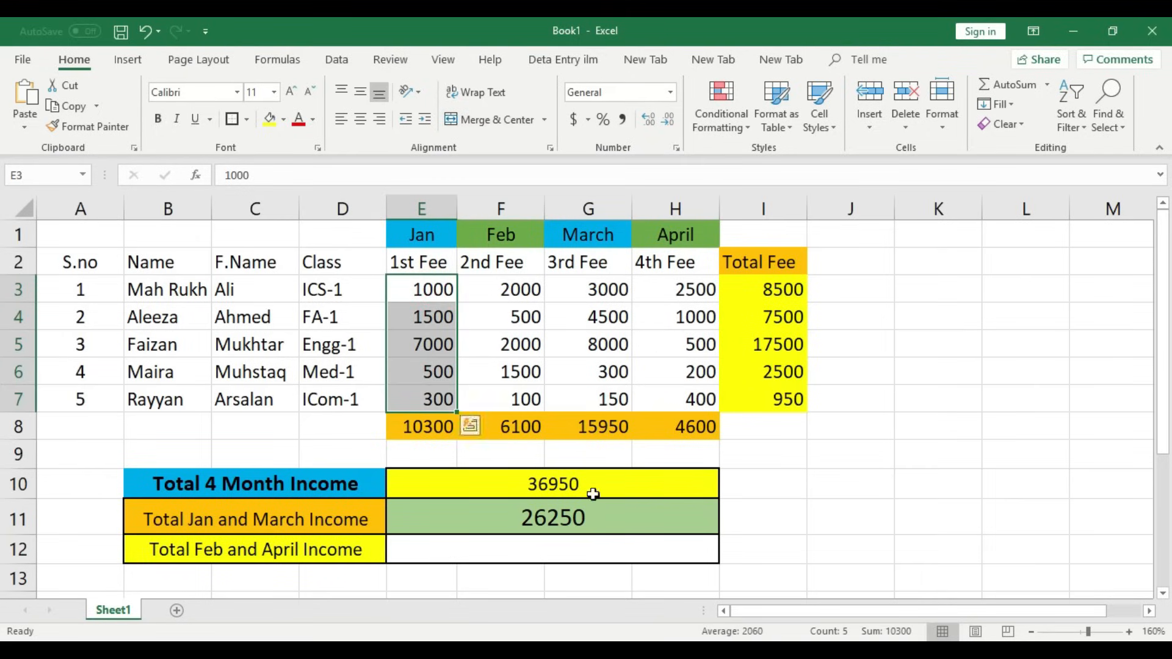
pyautogui.click(756, 482)
# Start a formula in the merged result cell E12 for the Feb and April income.
pyautogui.click(595, 551)
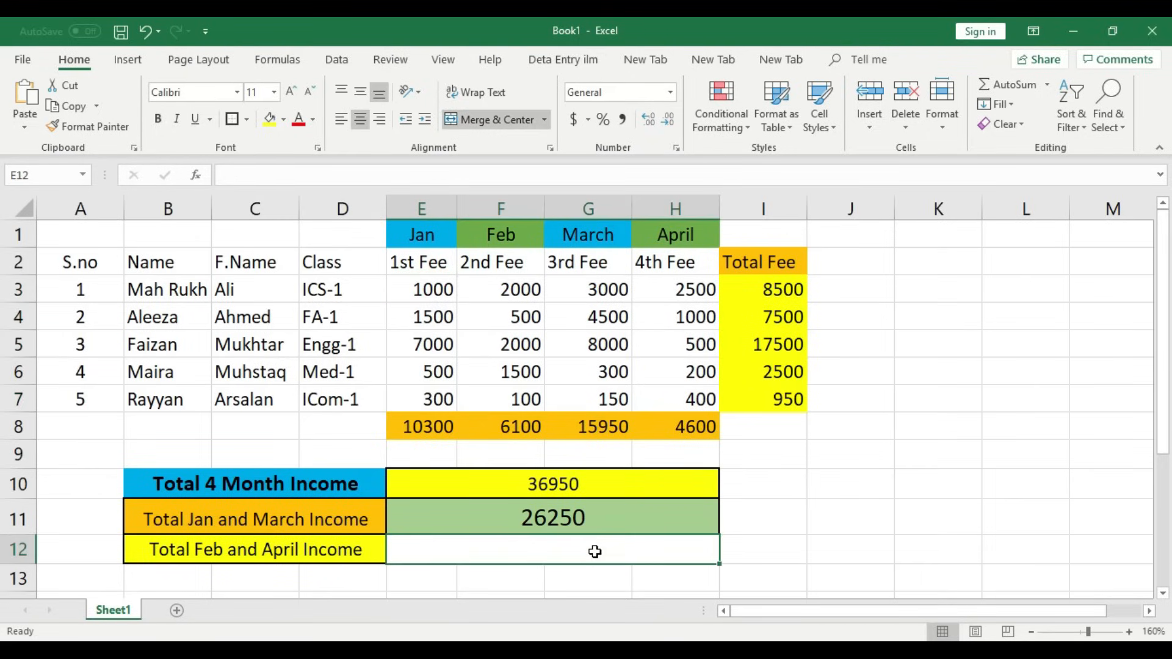
pyautogui.write('=')
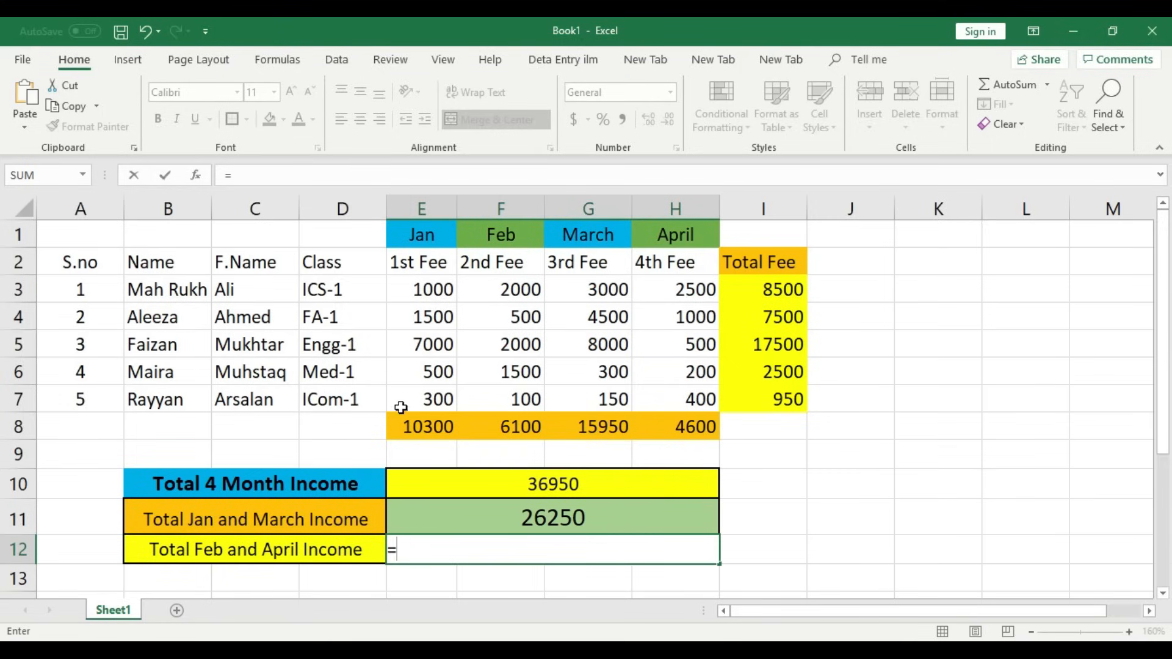
pyautogui.click(428, 427)
pyautogui.write('+')
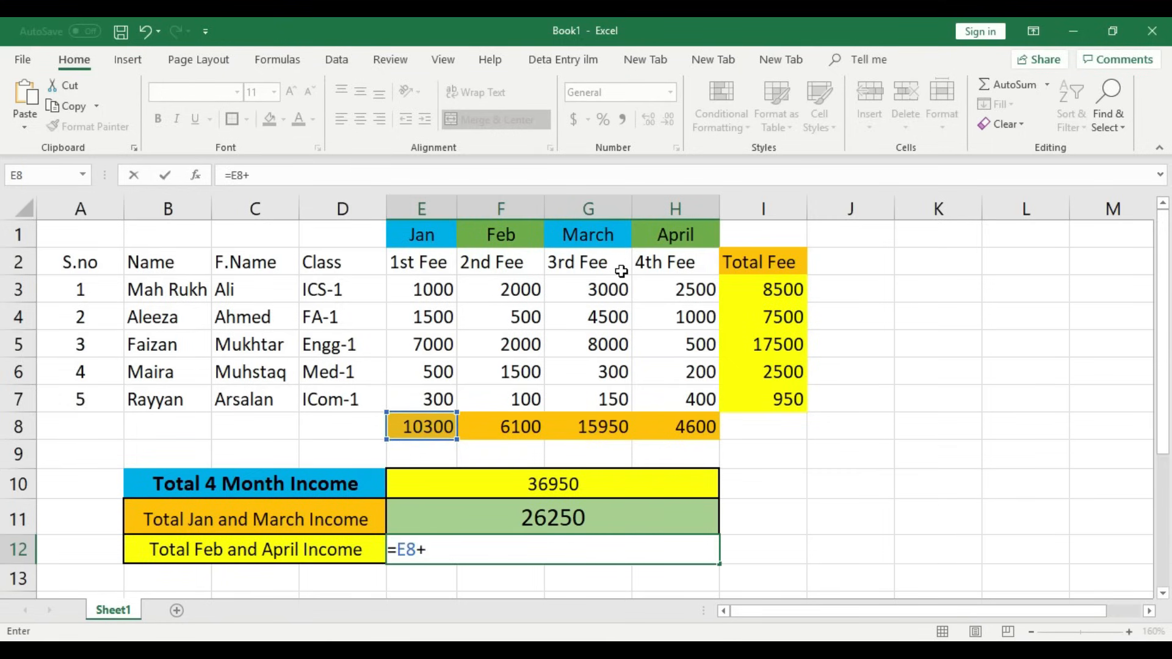
pyautogui.press('BackSpace')
pyautogui.press('BackSpace')
pyautogui.press('BackSpace')
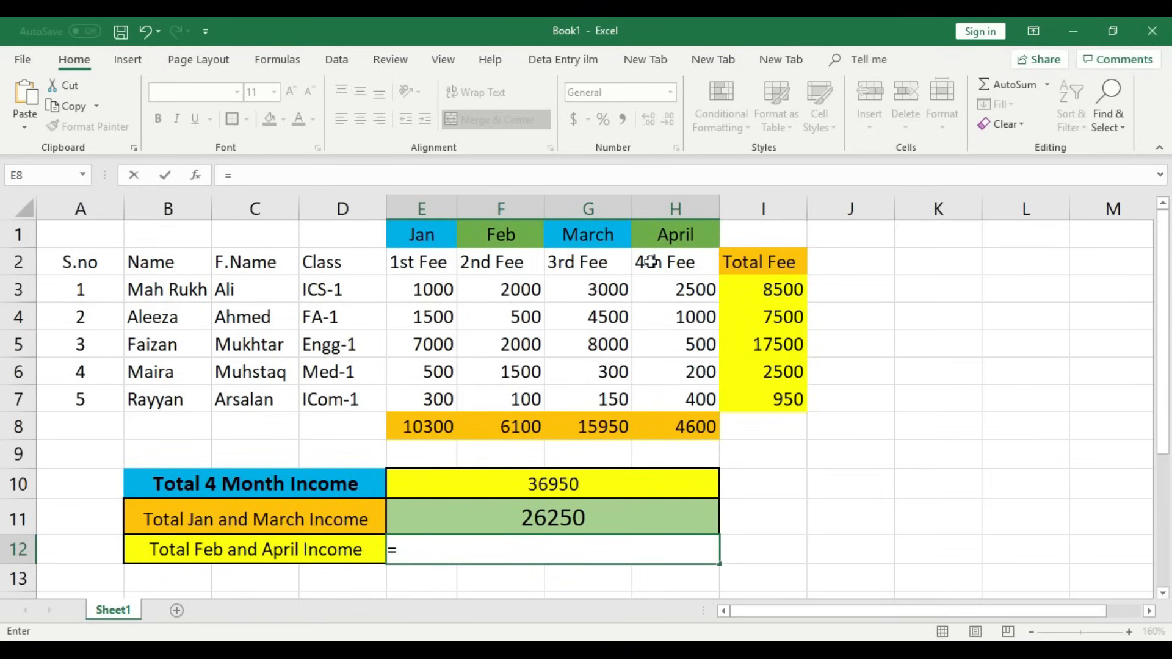
# Complete the E12 formula as =F8+H8 to add the Feb and April monthly totals.
pyautogui.click(538, 430)
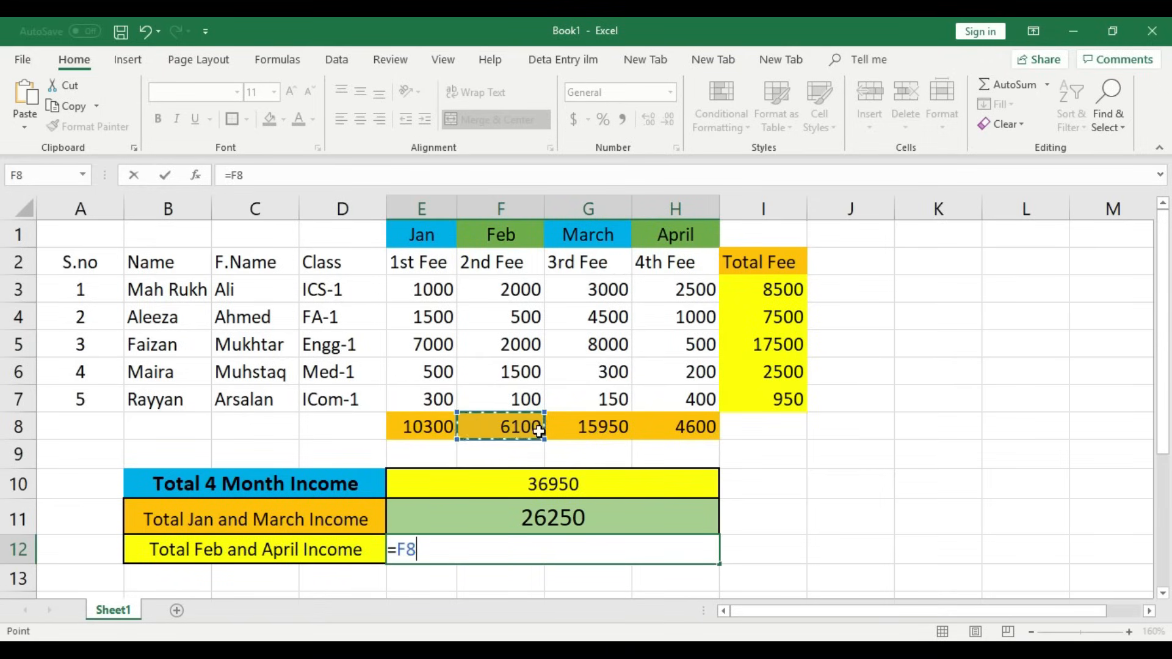
pyautogui.write('+')
pyautogui.click(697, 426)
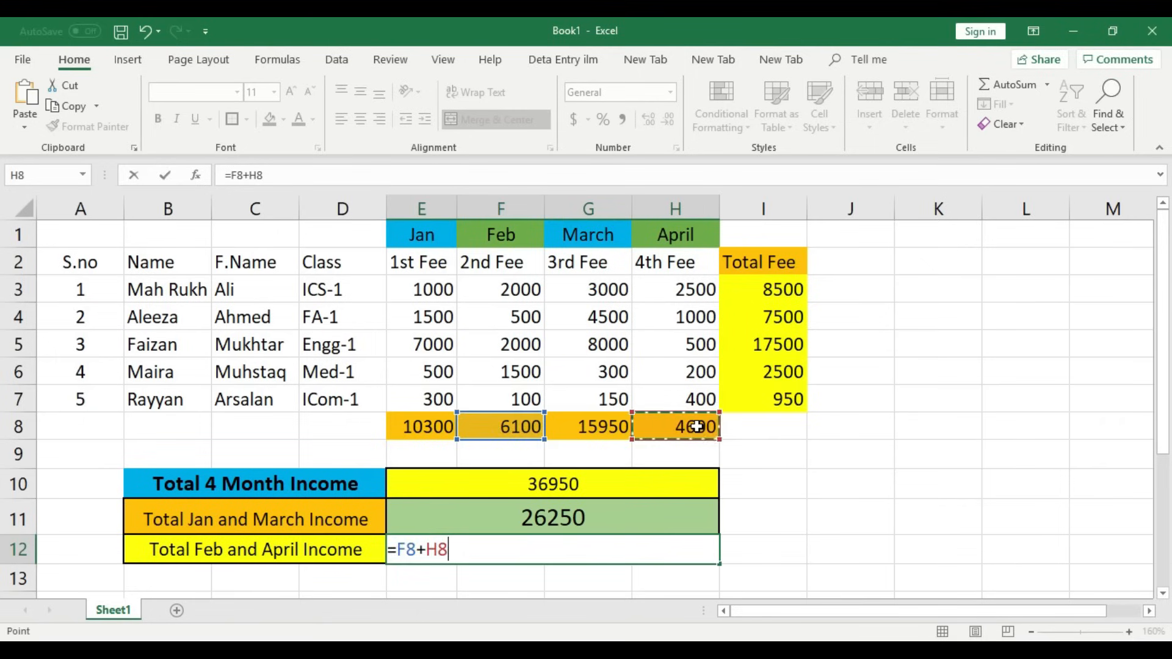
pyautogui.press('Return')
# Fill the Feb and April income result in E12 with standard light blue and increase its font size to 16.
pyautogui.click(559, 548)
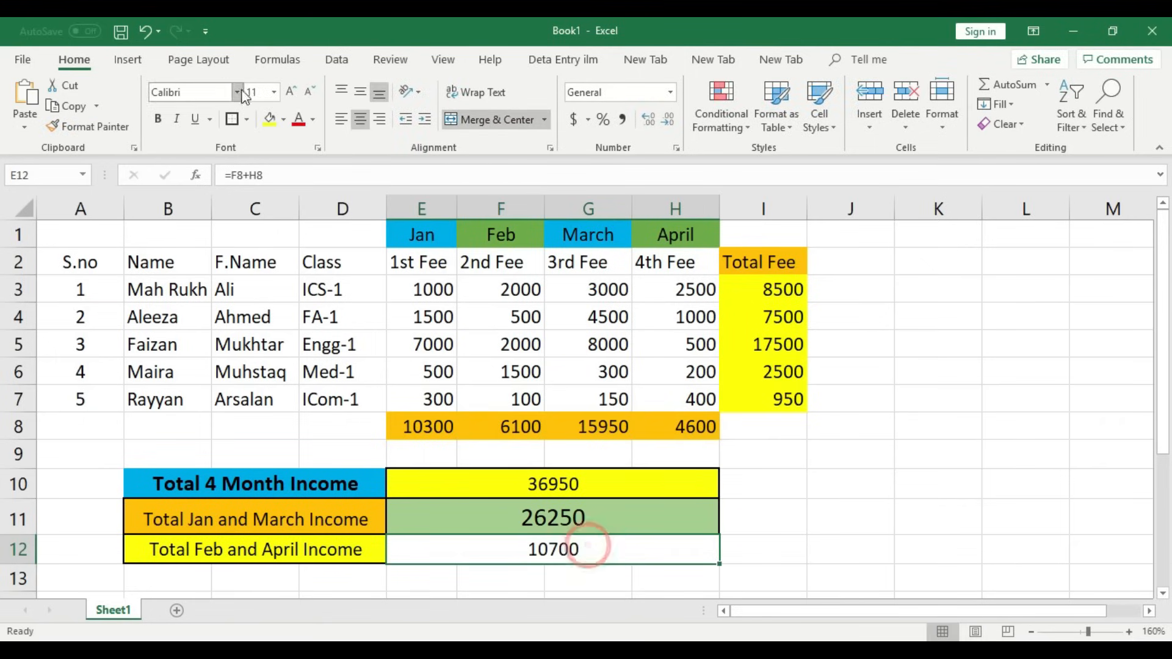
pyautogui.click(284, 120)
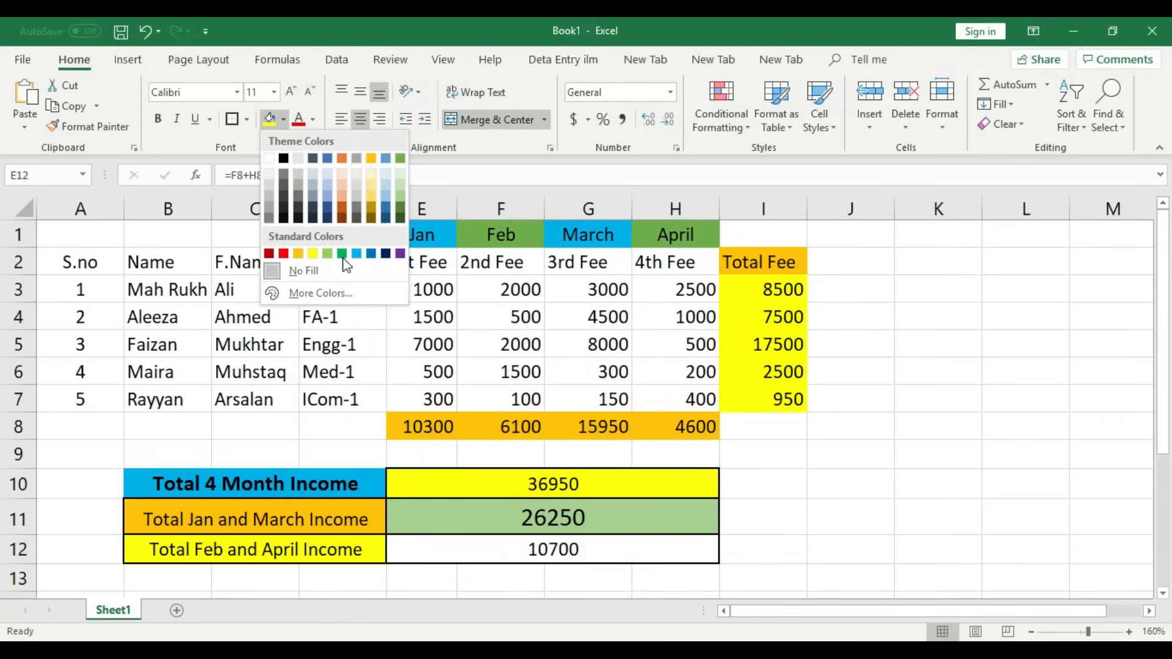
pyautogui.click(359, 253)
pyautogui.click(291, 92)
pyautogui.click(291, 91)
pyautogui.click(291, 92)
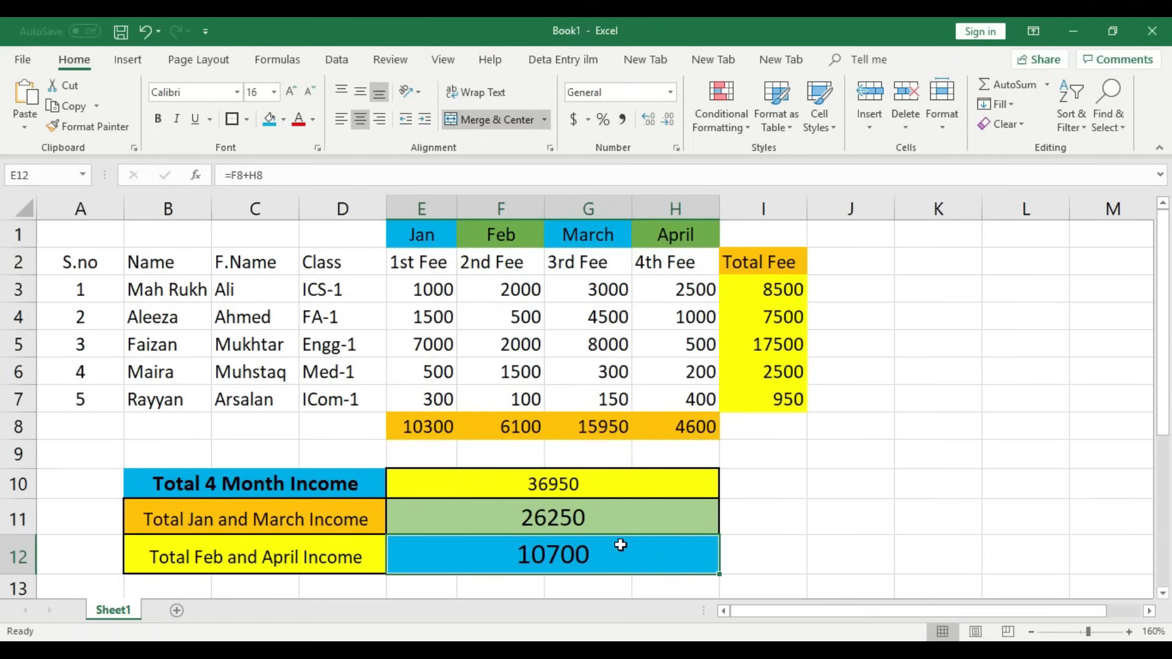
# Check the income results in E10 and E11, and go through the four monthly totals in row 8.
pyautogui.click(821, 520)
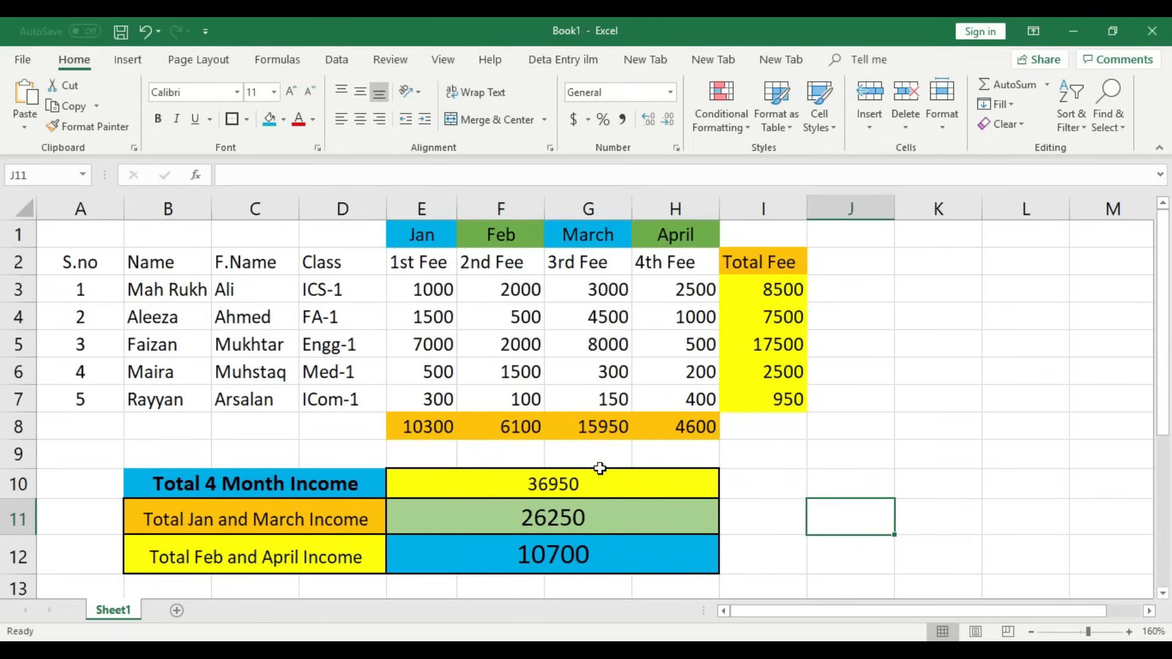
pyautogui.click(992, 512)
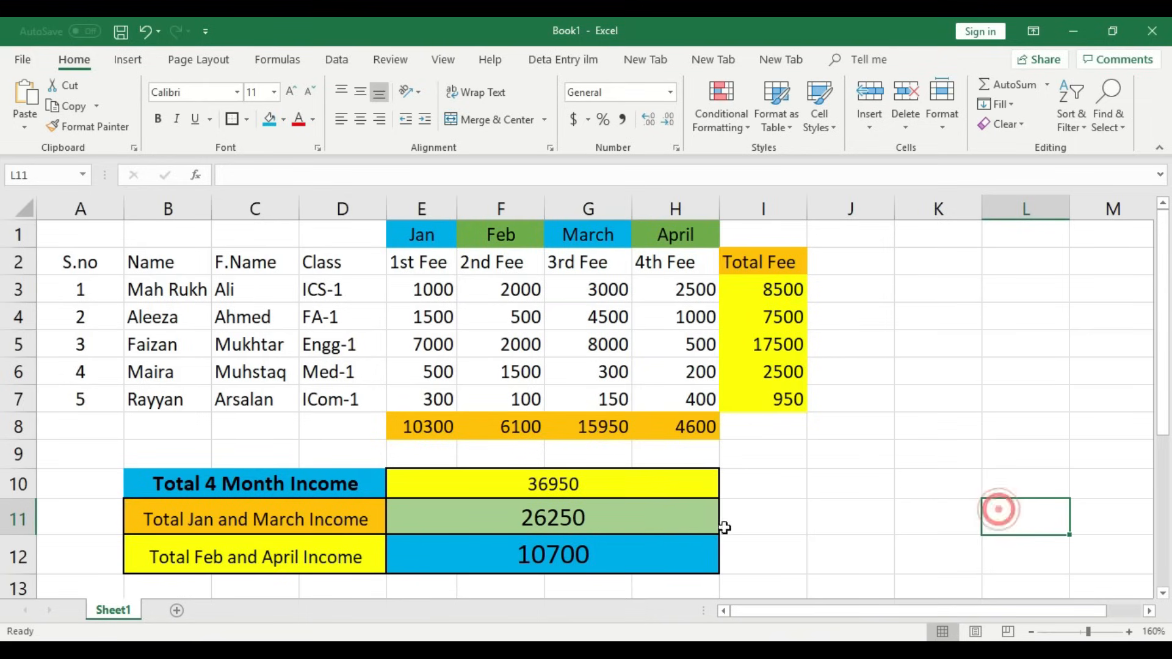
pyautogui.click(670, 479)
pyautogui.click(674, 516)
pyautogui.click(879, 457)
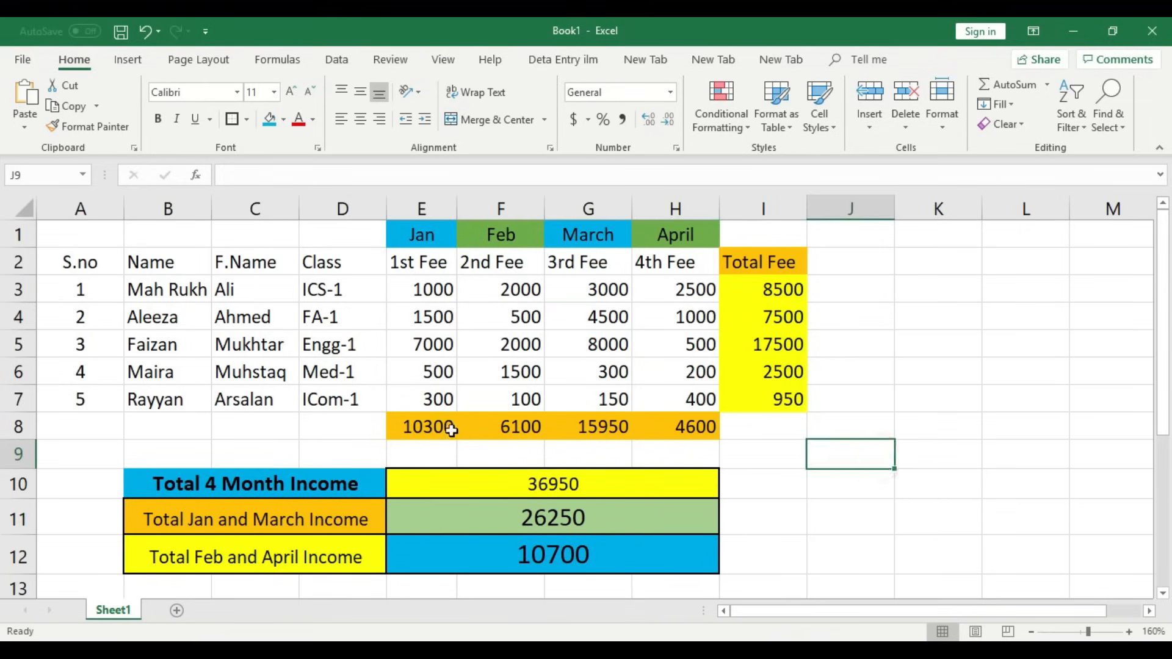
pyautogui.click(520, 430)
pyautogui.click(596, 424)
pyautogui.click(686, 423)
pyautogui.click(418, 423)
pyautogui.click(518, 426)
pyautogui.click(610, 423)
pyautogui.click(656, 426)
pyautogui.click(421, 426)
pyautogui.click(519, 426)
pyautogui.click(595, 426)
pyautogui.click(673, 425)
pyautogui.click(444, 423)
pyautogui.click(519, 426)
pyautogui.click(595, 426)
pyautogui.click(641, 424)
pyautogui.click(421, 426)
pyautogui.click(687, 442)
pyautogui.click(680, 433)
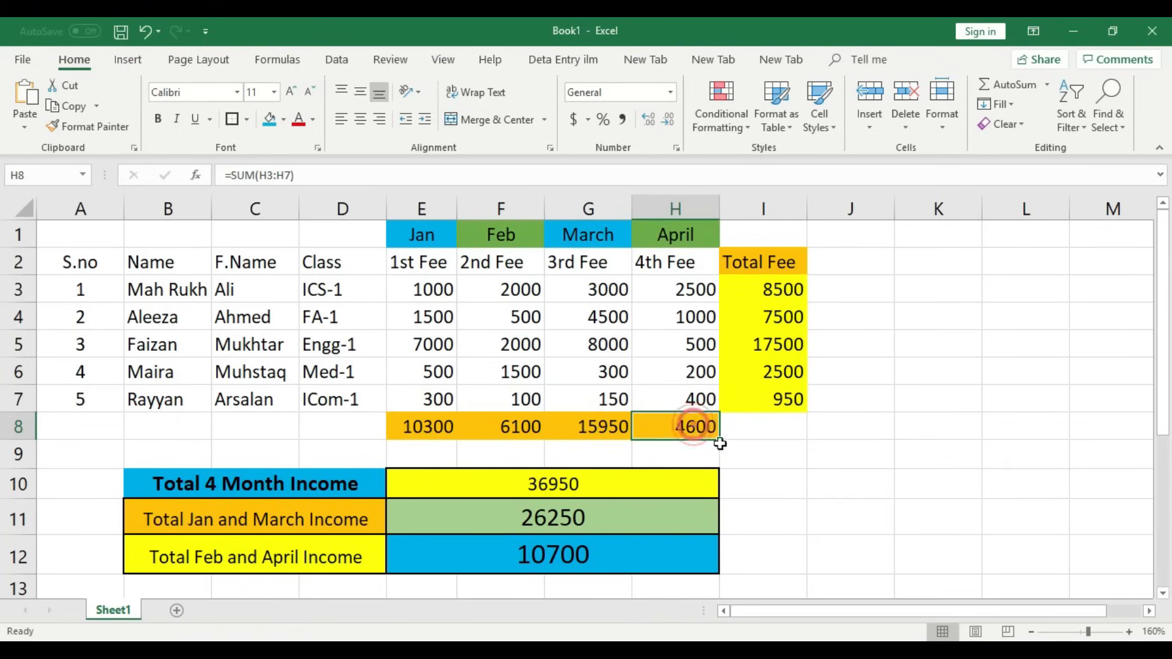
# Merge and center the empty cells K7 to L8 beside the fee table.
pyautogui.click(923, 370)
pyautogui.moveTo(946, 369); pyautogui.dragTo(1025, 369)
pyautogui.click(1018, 424)
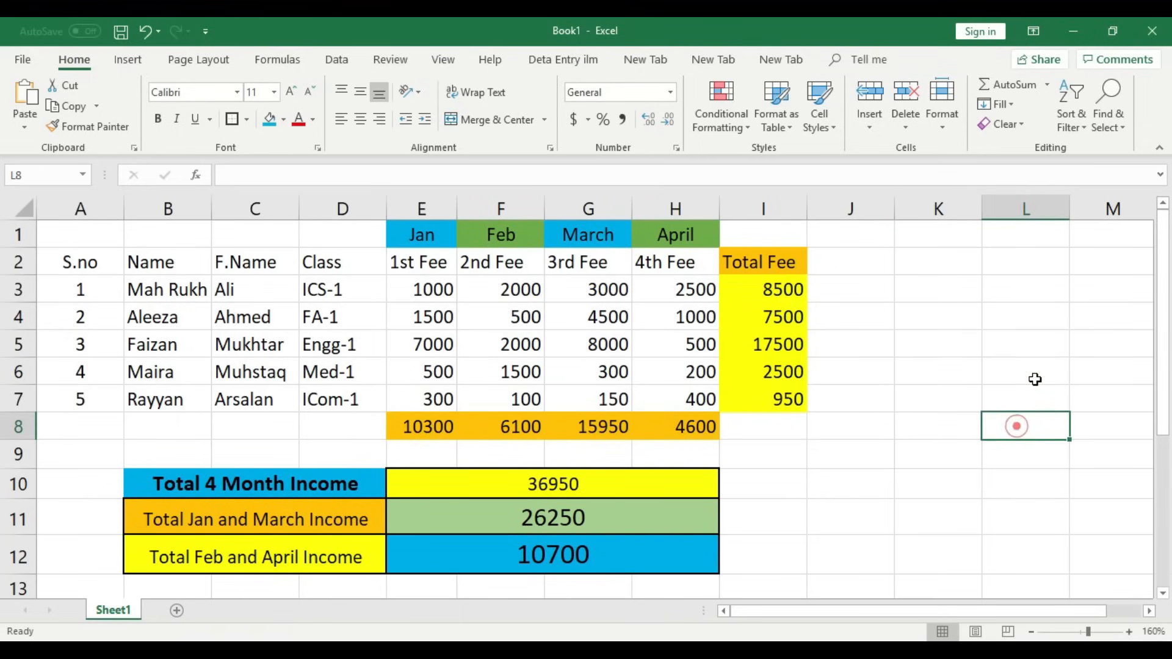
pyautogui.moveTo(926, 398); pyautogui.dragTo(1031, 427)
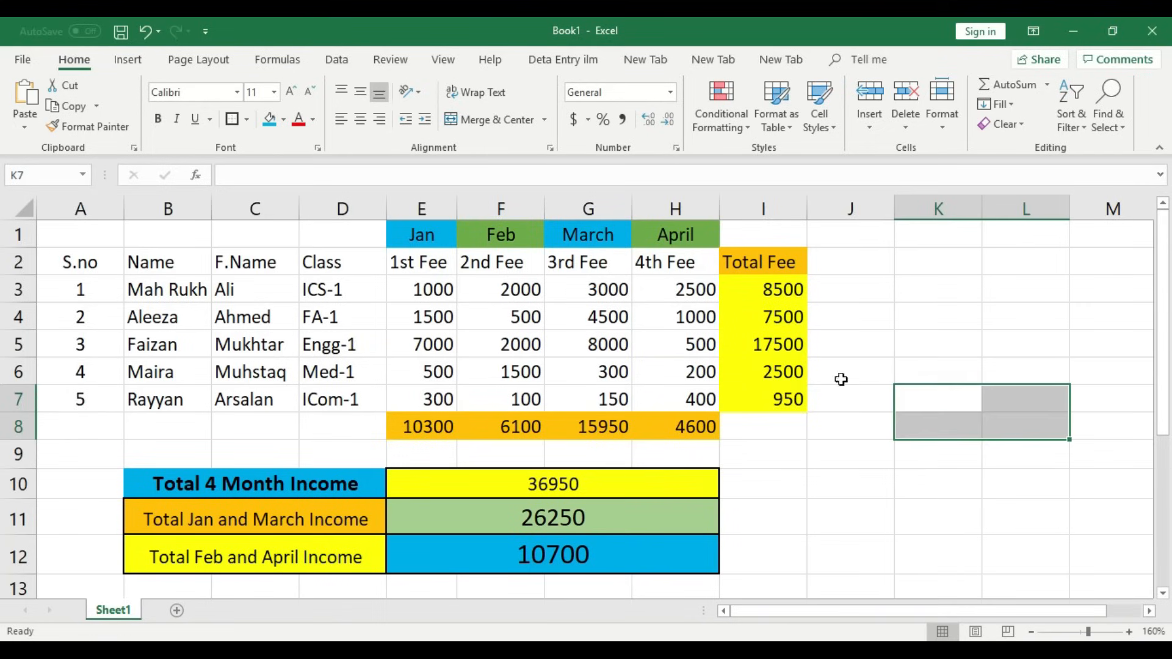
pyautogui.click(485, 120)
# Enter the formula =E8+F8+G8+H8 in merged cell K7 to add the four monthly totals individually.
pyautogui.doubleClick(983, 414)
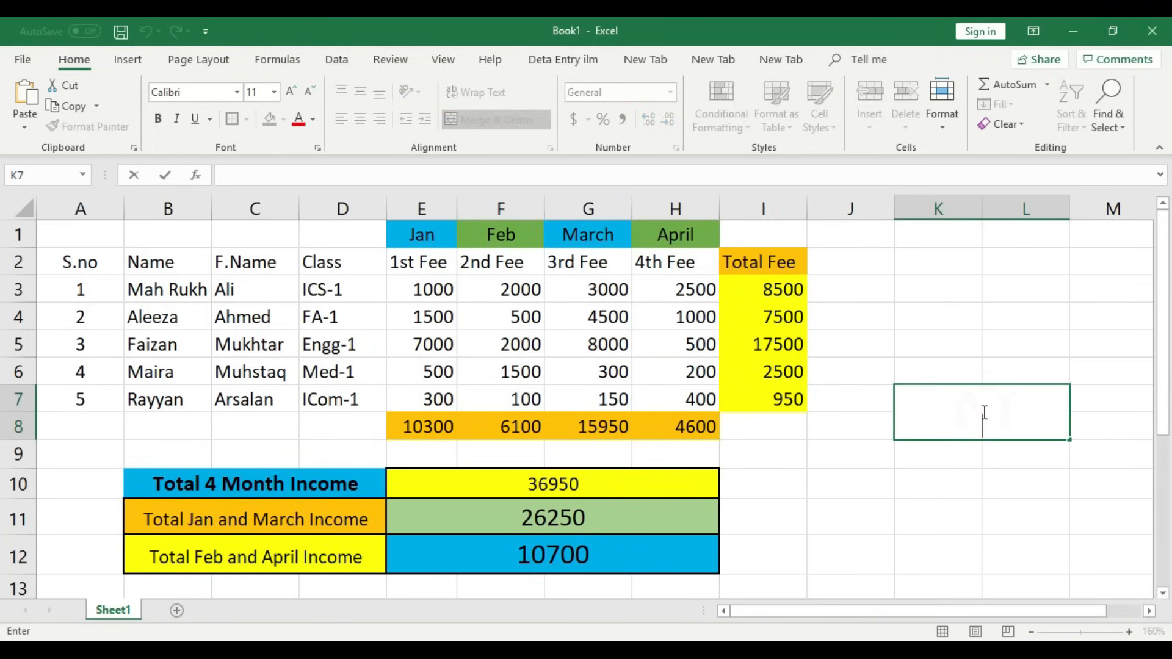
pyautogui.doubleClick(988, 418)
pyautogui.click(1001, 488)
pyautogui.click(1002, 400)
pyautogui.write('=')
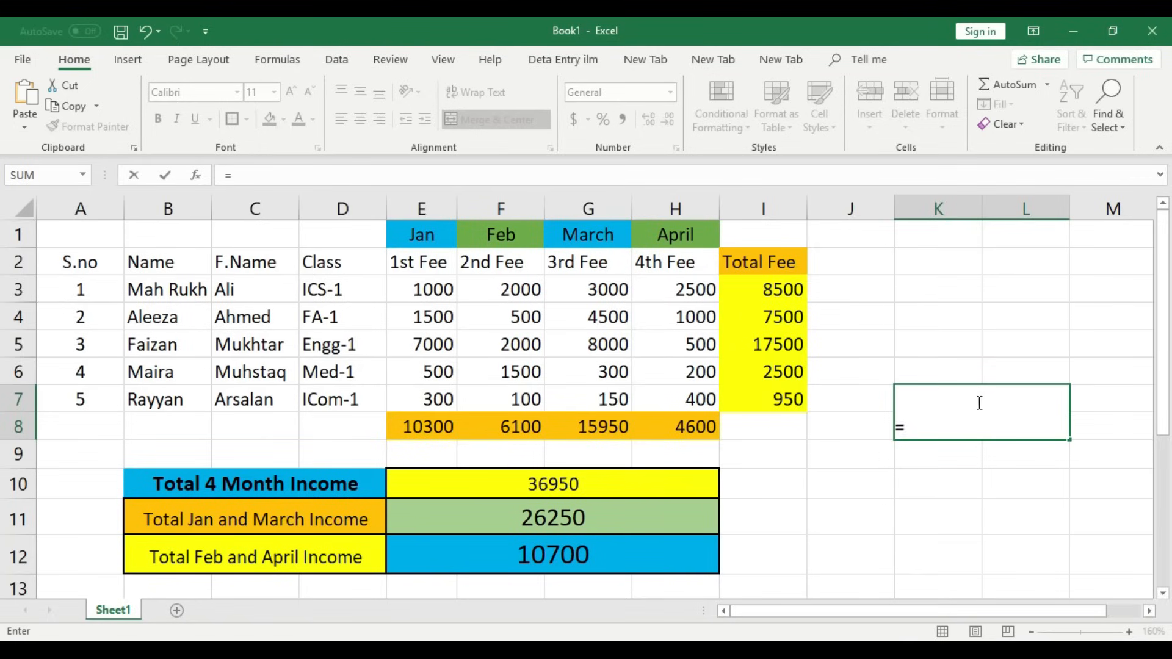
pyautogui.click(437, 423)
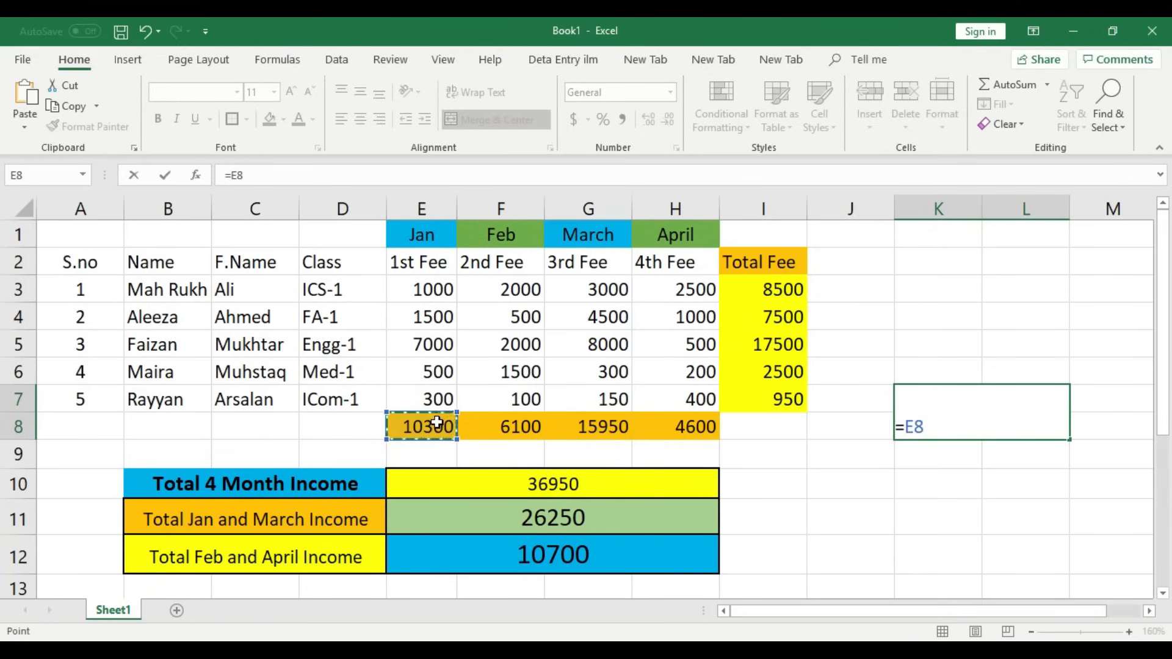
pyautogui.write('+')
pyautogui.click(527, 427)
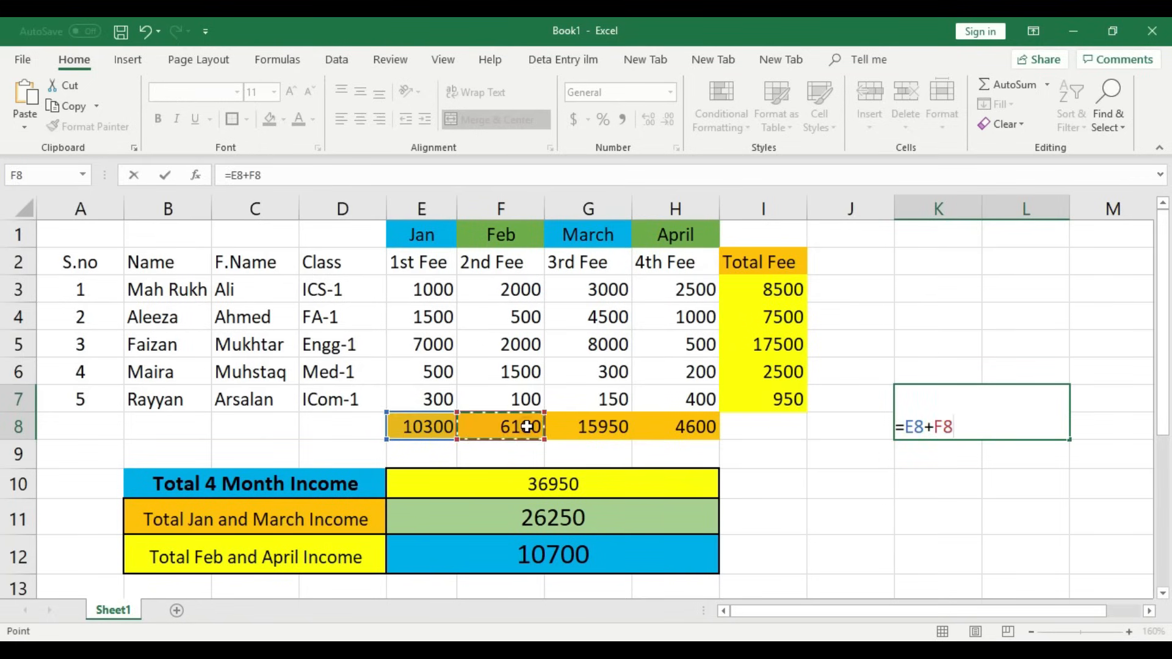
pyautogui.write('+')
pyautogui.click(609, 429)
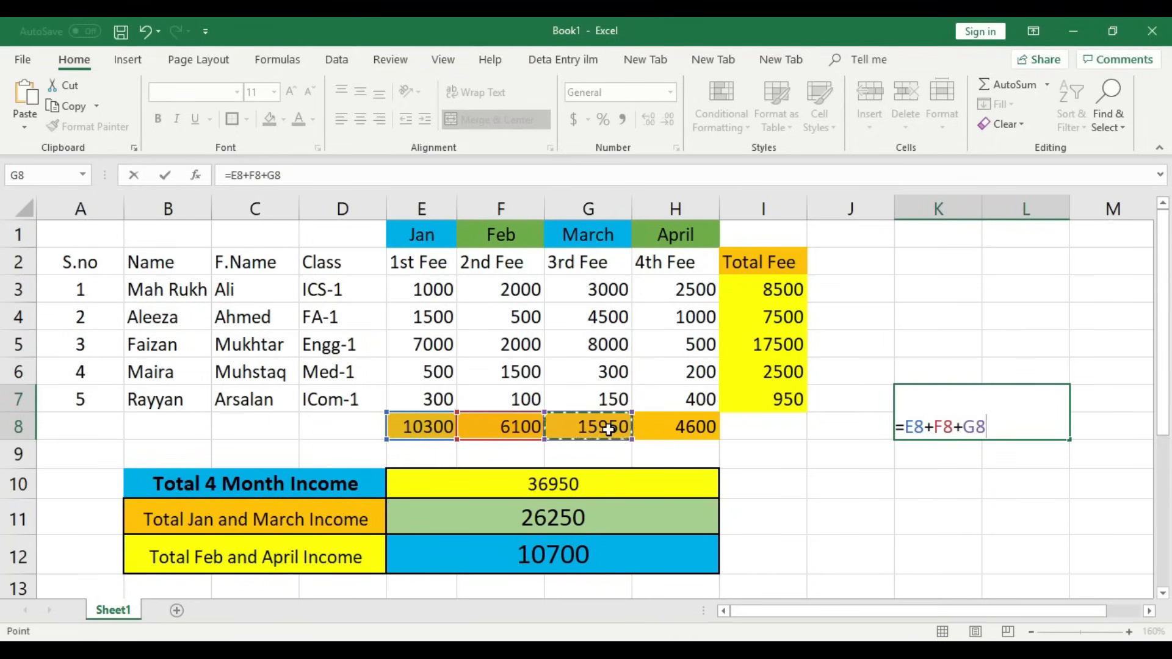
pyautogui.write('+')
pyautogui.click(684, 429)
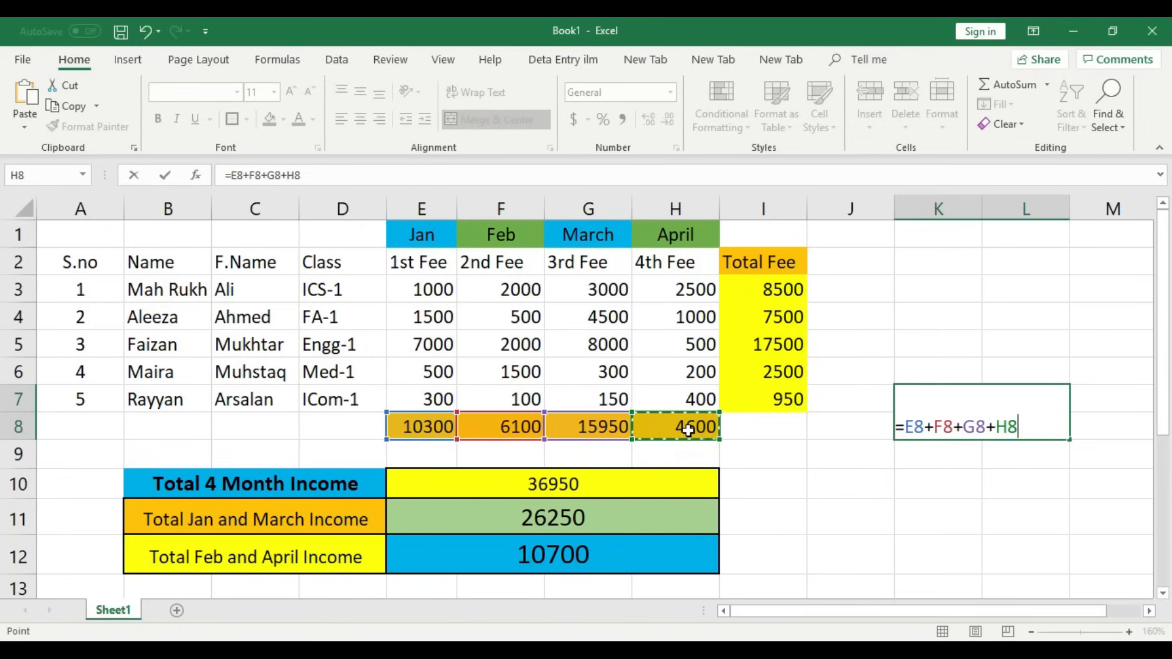
pyautogui.press('Return')
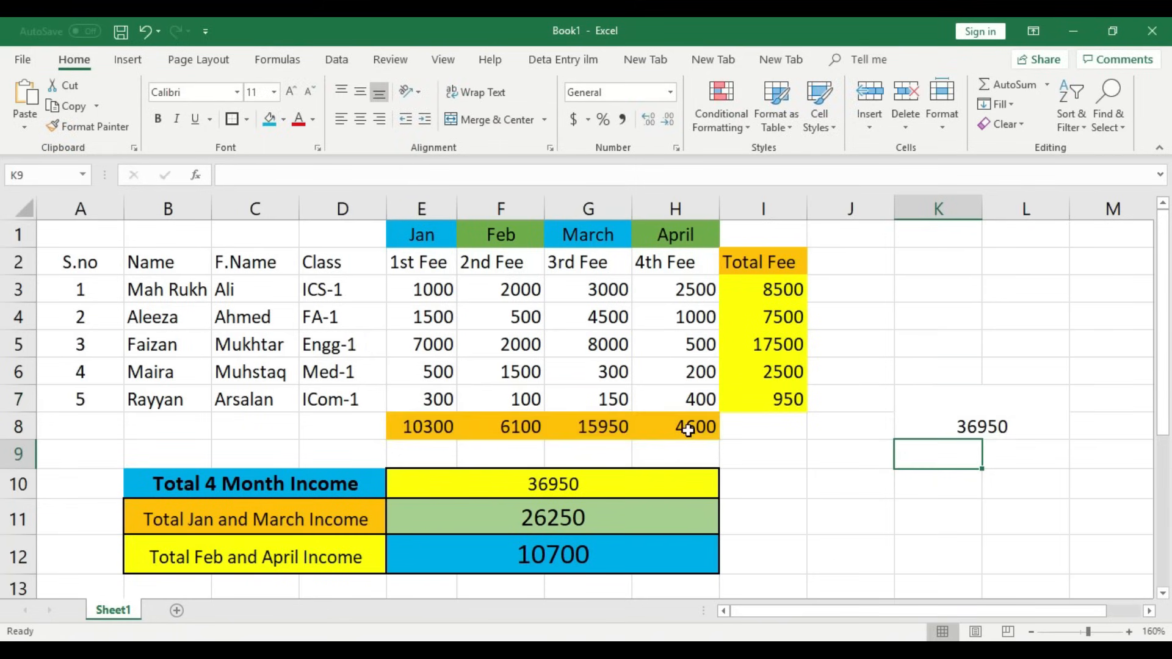
# Middle-align the four-month sum in K7 vertically and increase its font size to 22.
pyautogui.click(934, 431)
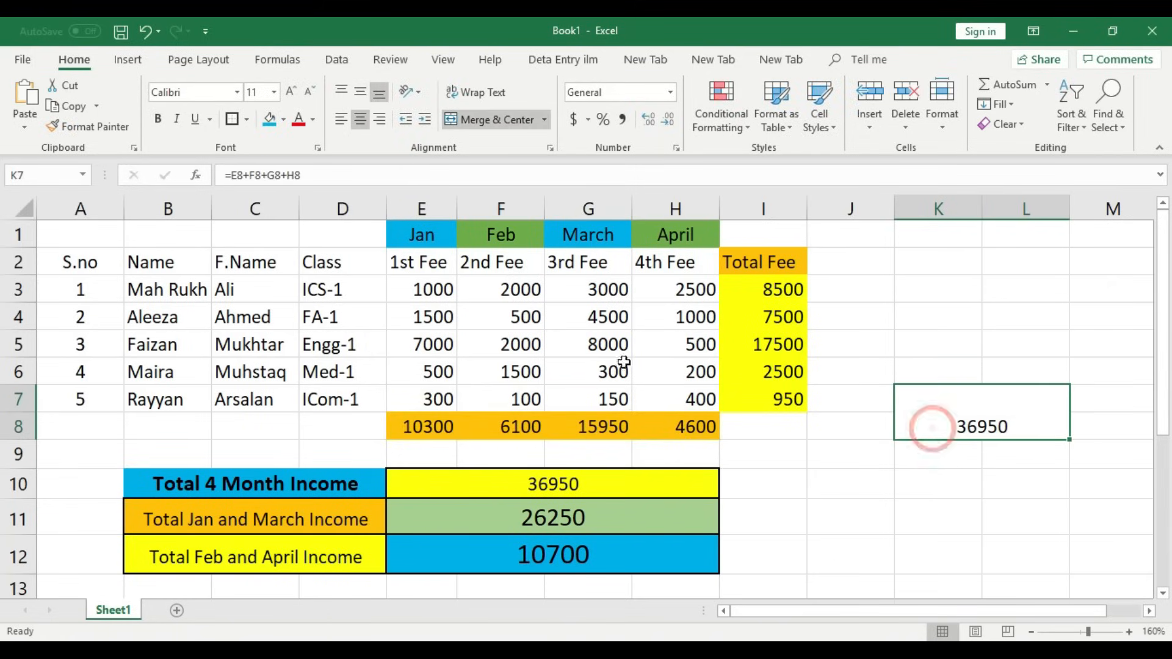
pyautogui.click(360, 93)
pyautogui.click(290, 95)
pyautogui.click(291, 95)
pyautogui.click(291, 94)
pyautogui.click(290, 93)
pyautogui.click(290, 92)
pyautogui.click(290, 92)
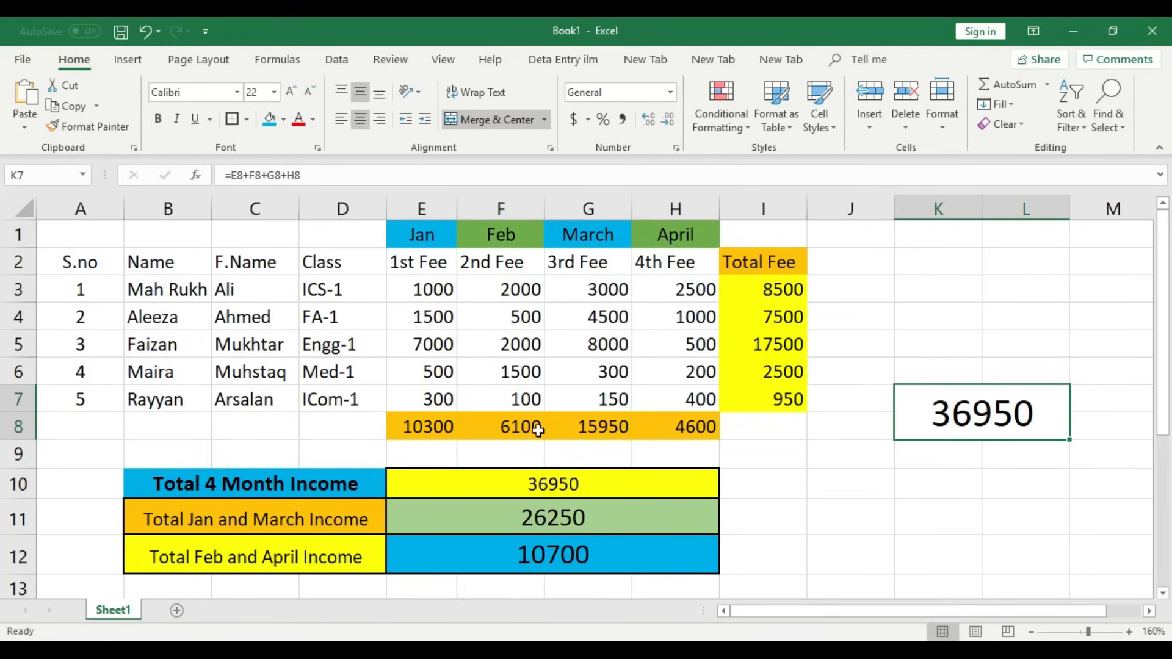
pyautogui.click(1025, 343)
pyautogui.click(1027, 411)
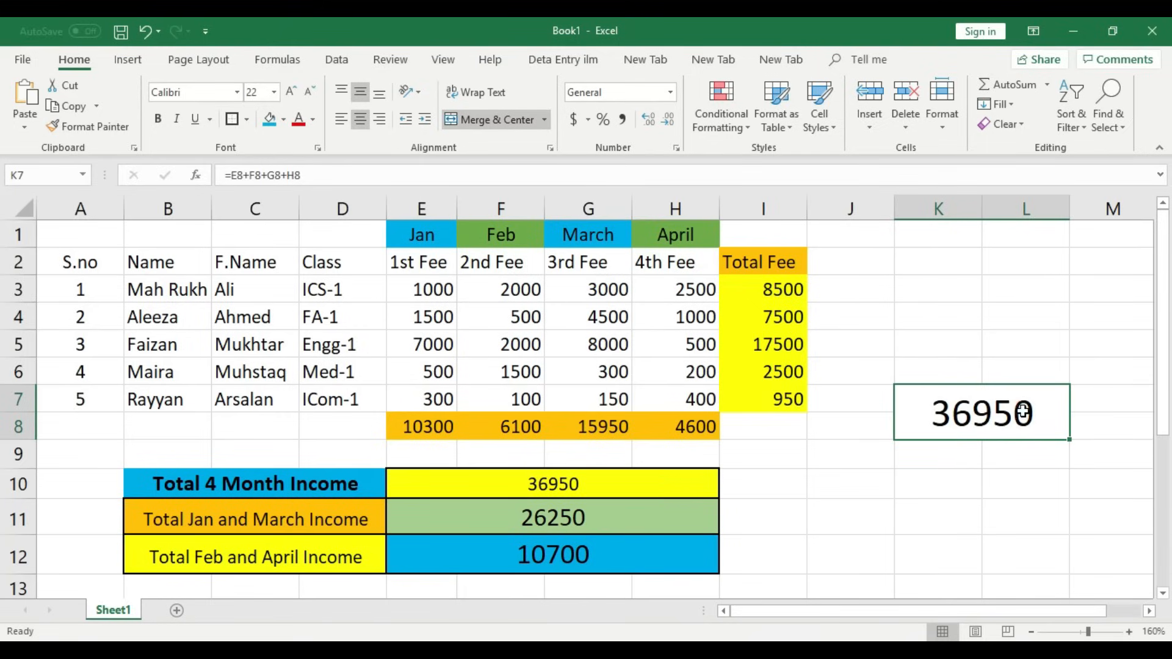